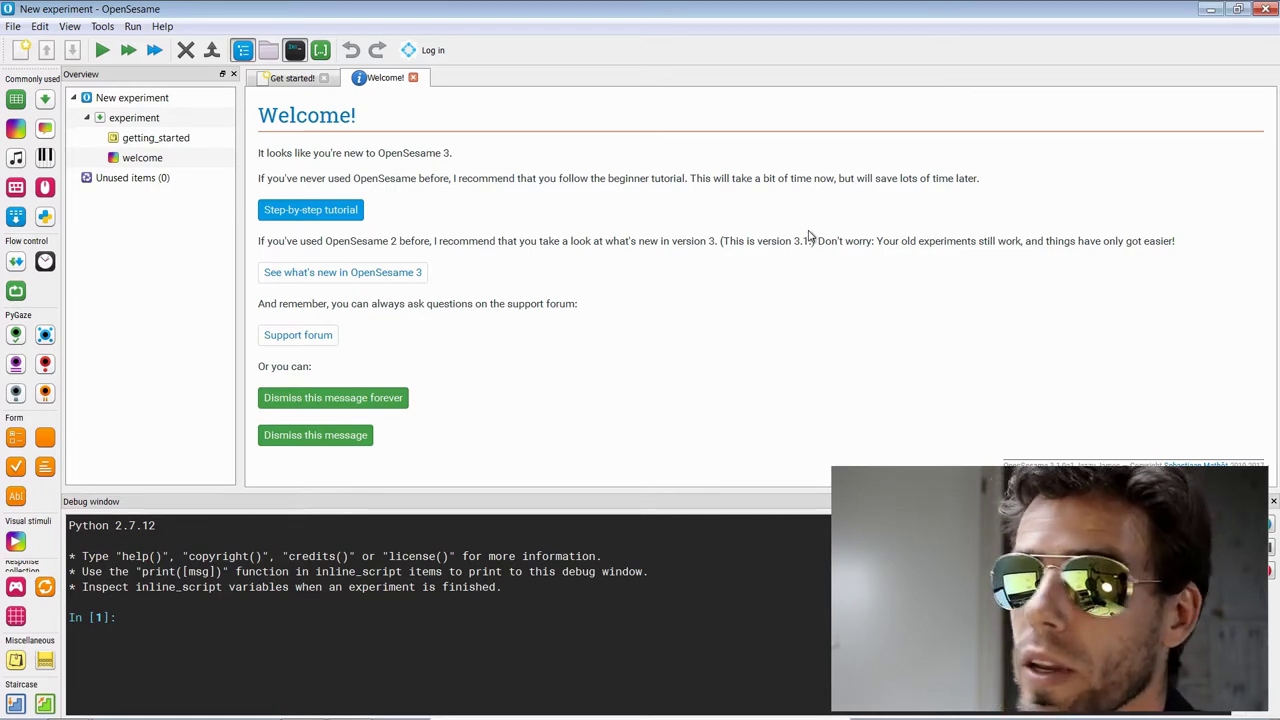
Step: With the welcome message dismissed forever and the debug window closed, start a new experiment from the default template
click(362, 400)
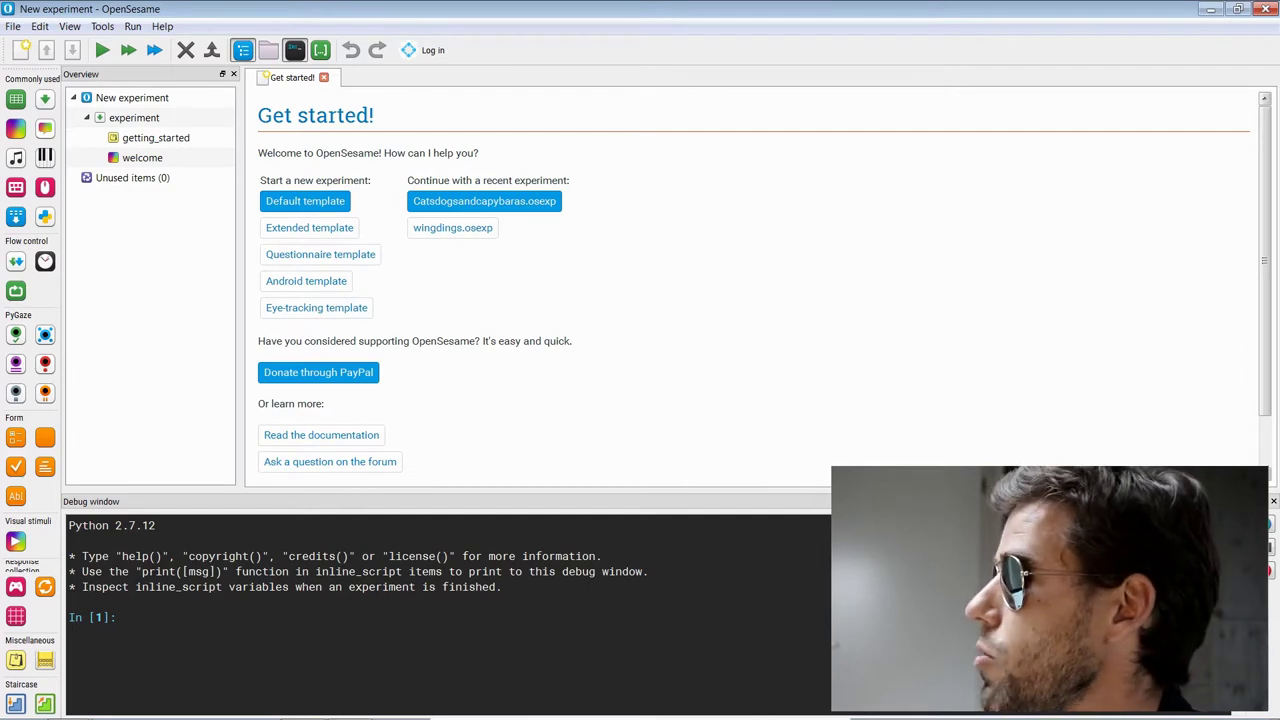
click(1273, 500)
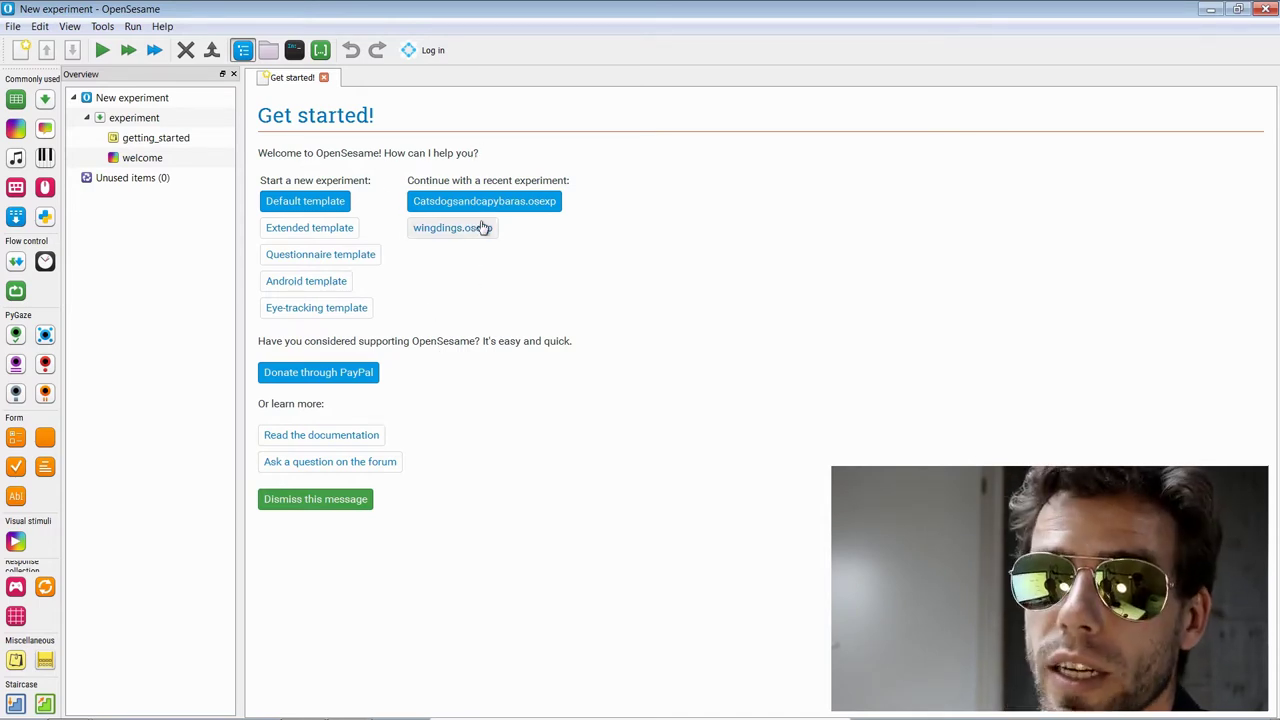
click(334, 206)
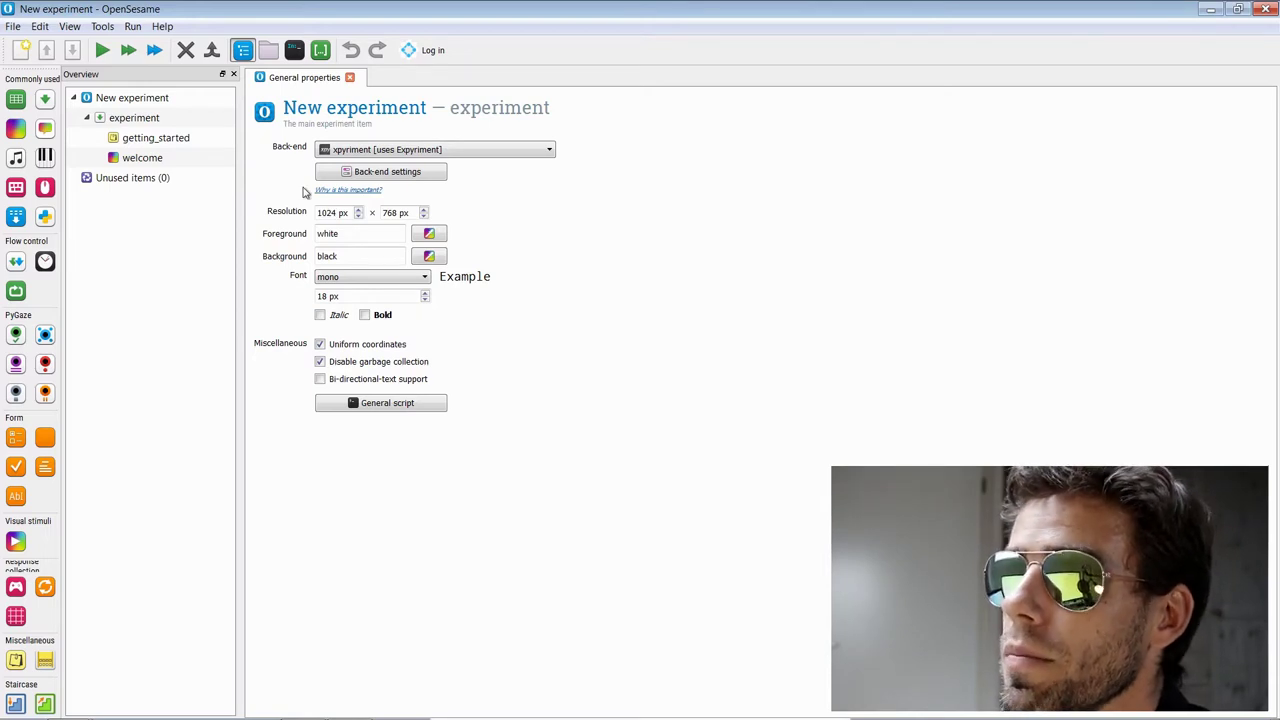
Step: Remove the getting_started notepad and the welcome sketchpad from the experiment sequence
click(171, 121)
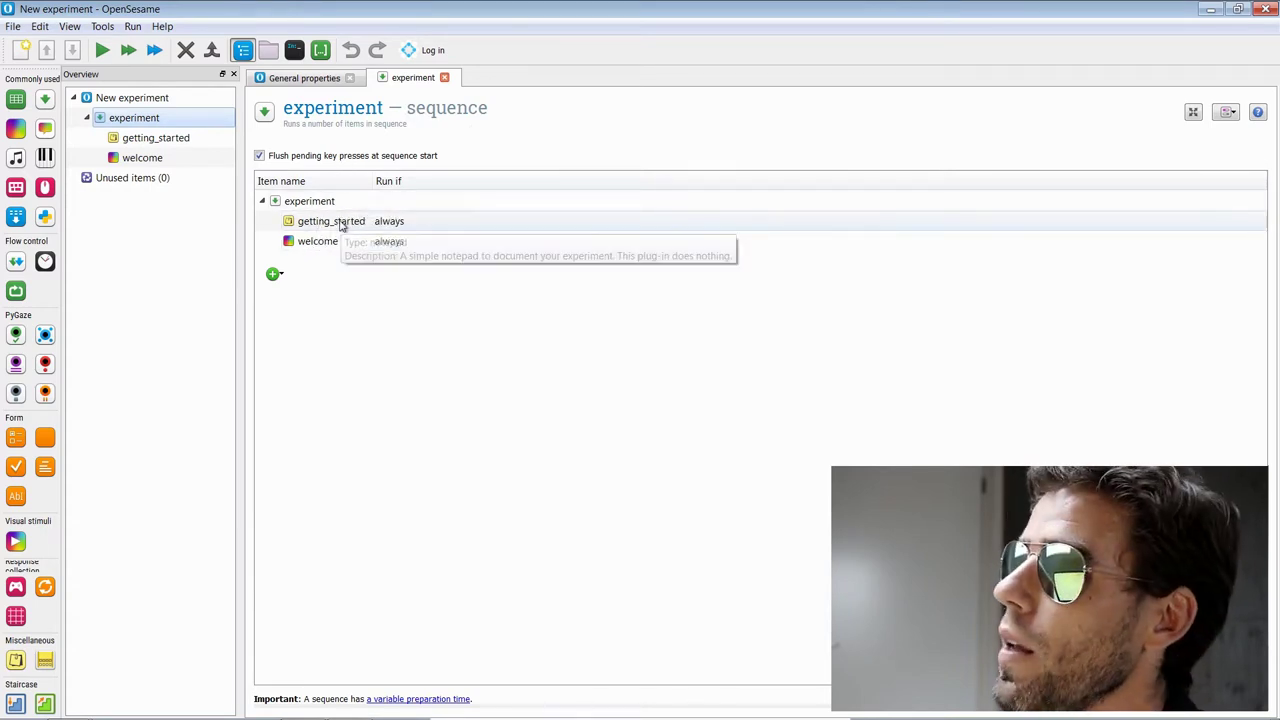
click(158, 137)
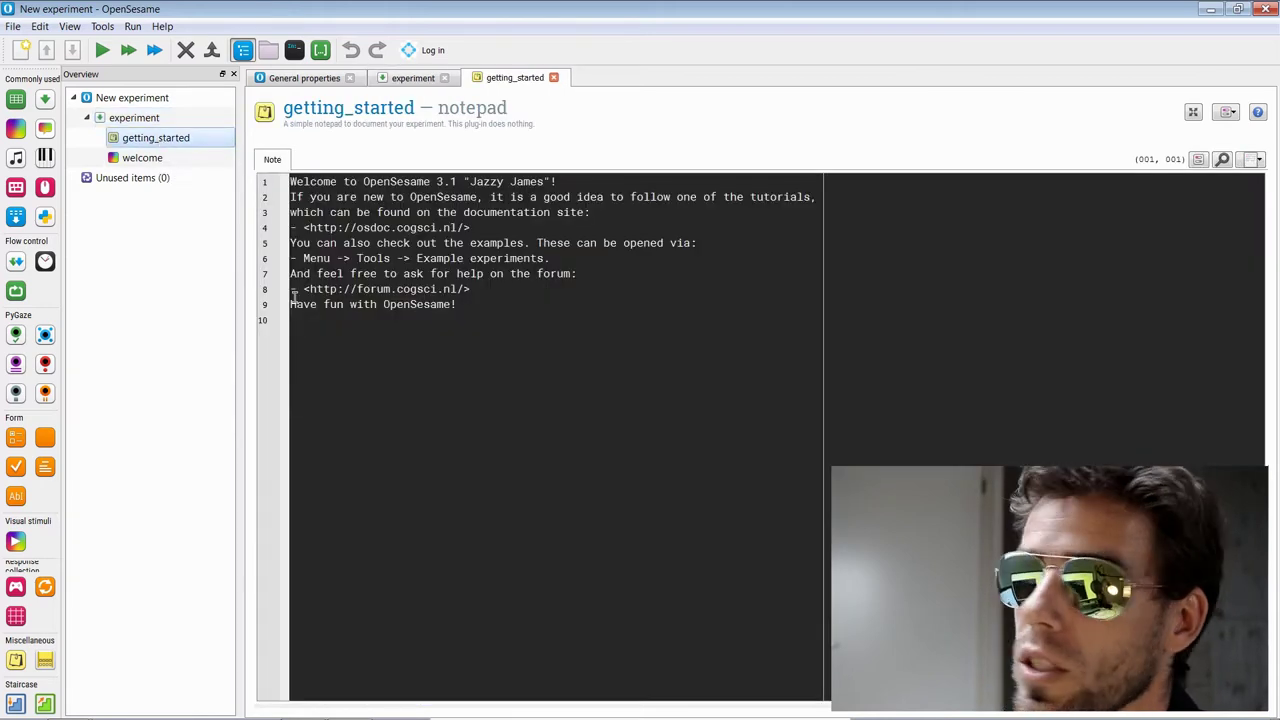
right_click(168, 144)
click(203, 240)
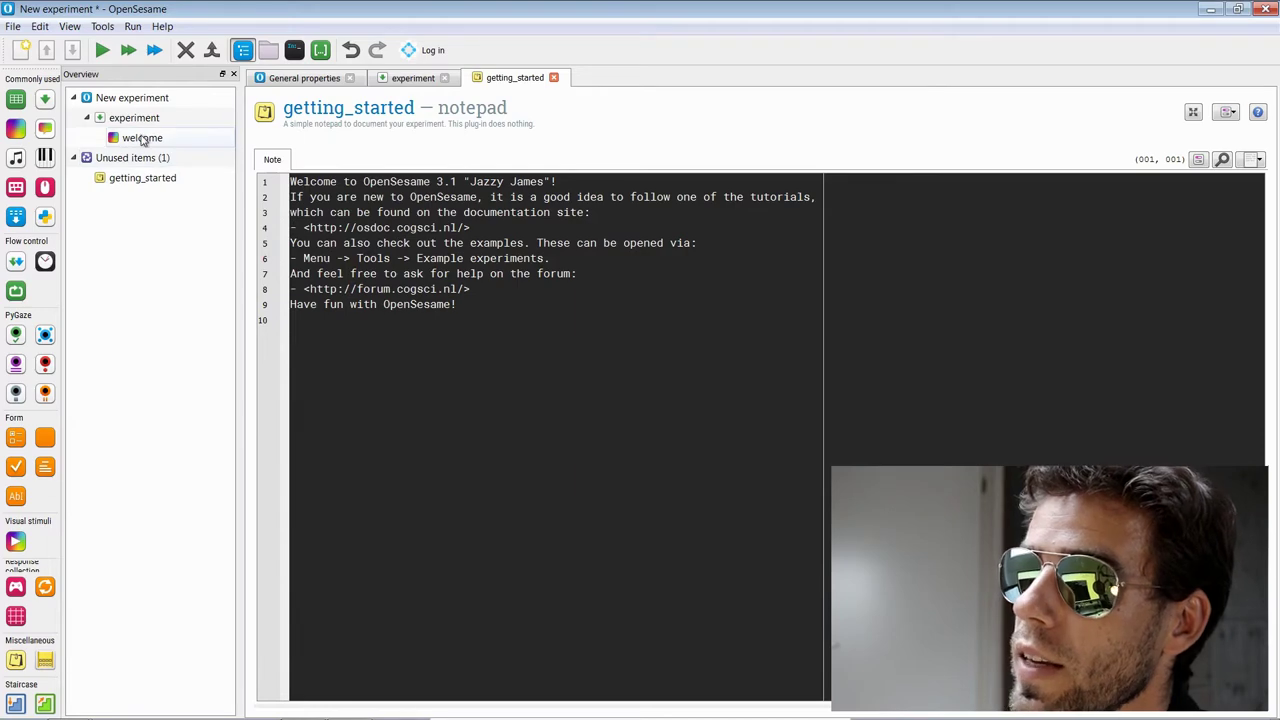
click(142, 138)
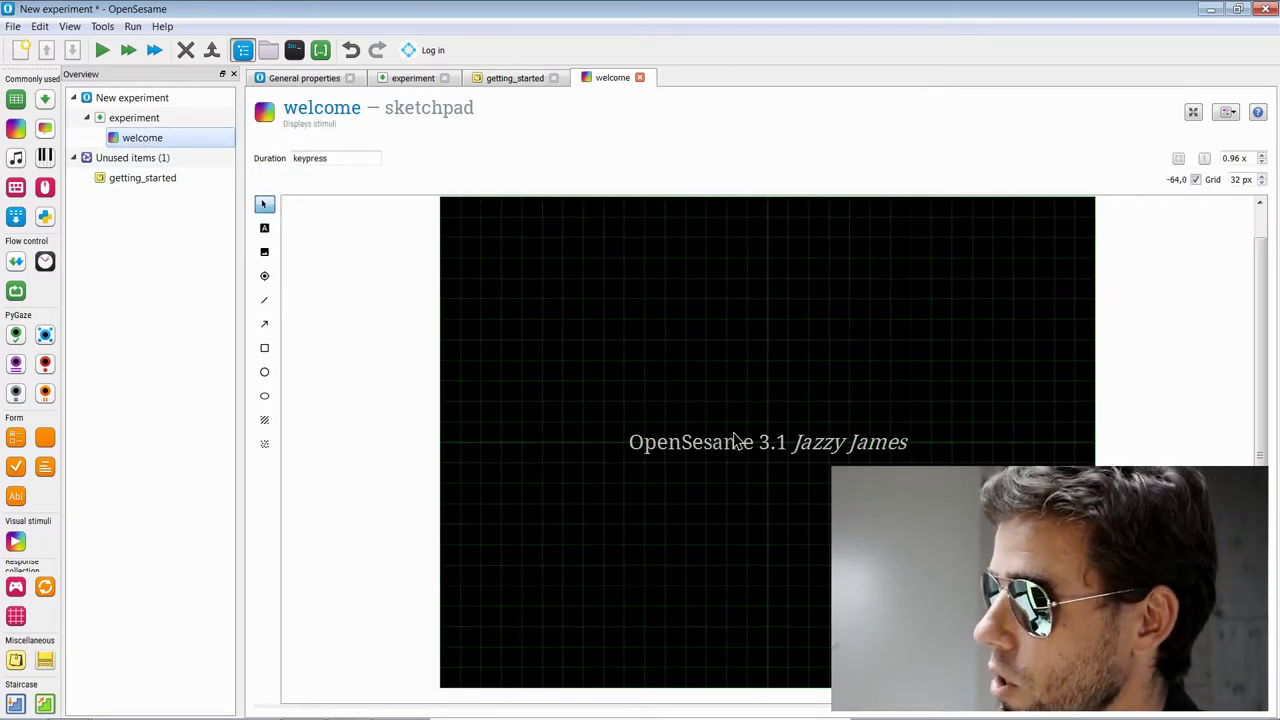
right_click(130, 140)
click(166, 239)
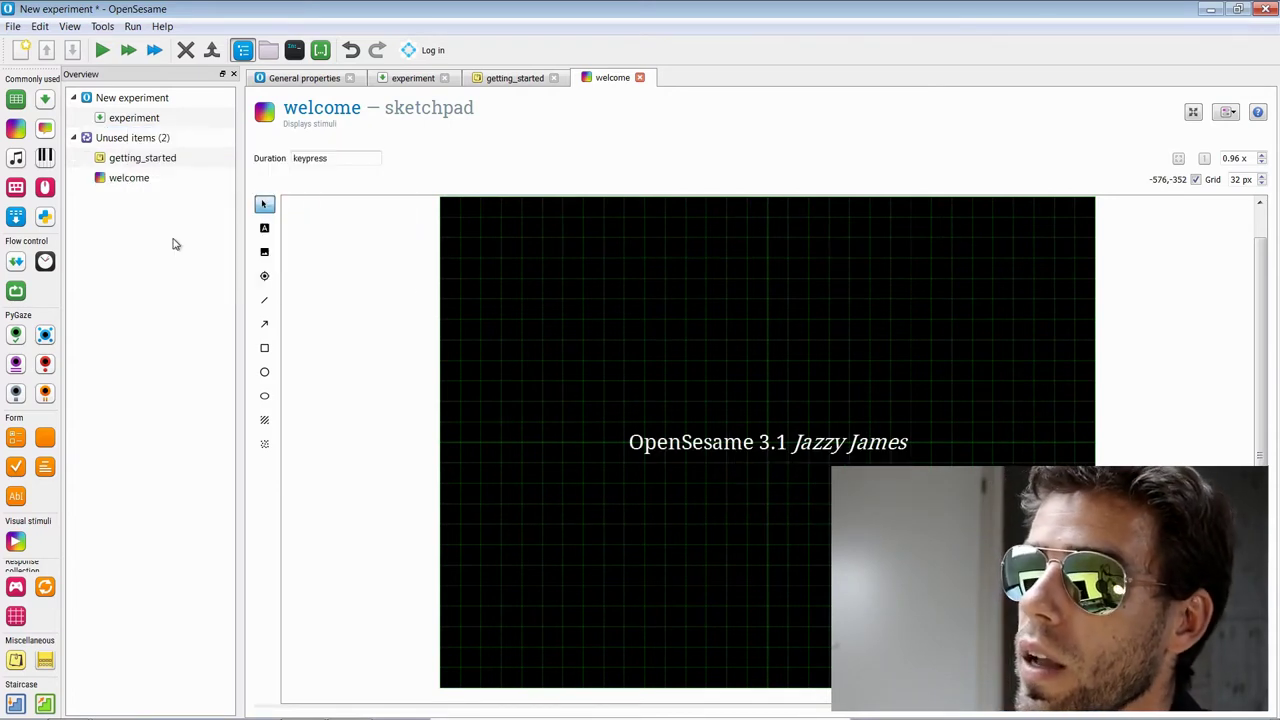
Step: Permanently delete all unused items from the experiment
click(106, 143)
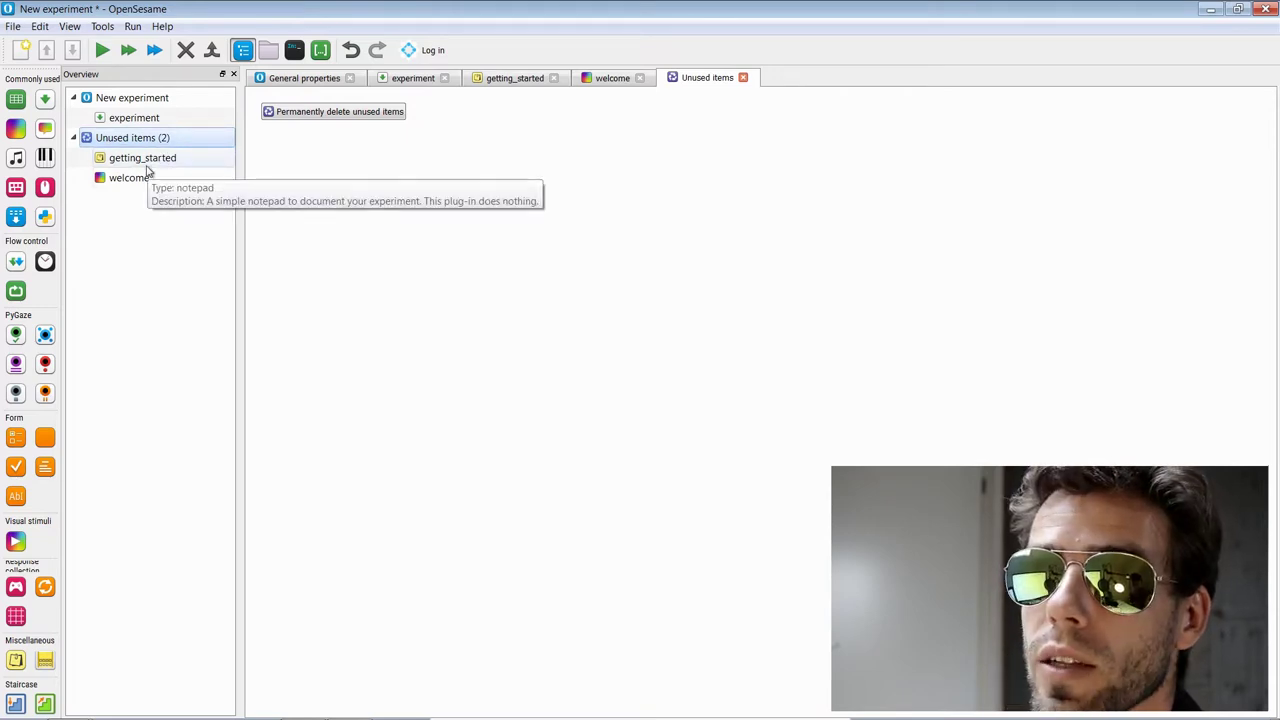
click(323, 114)
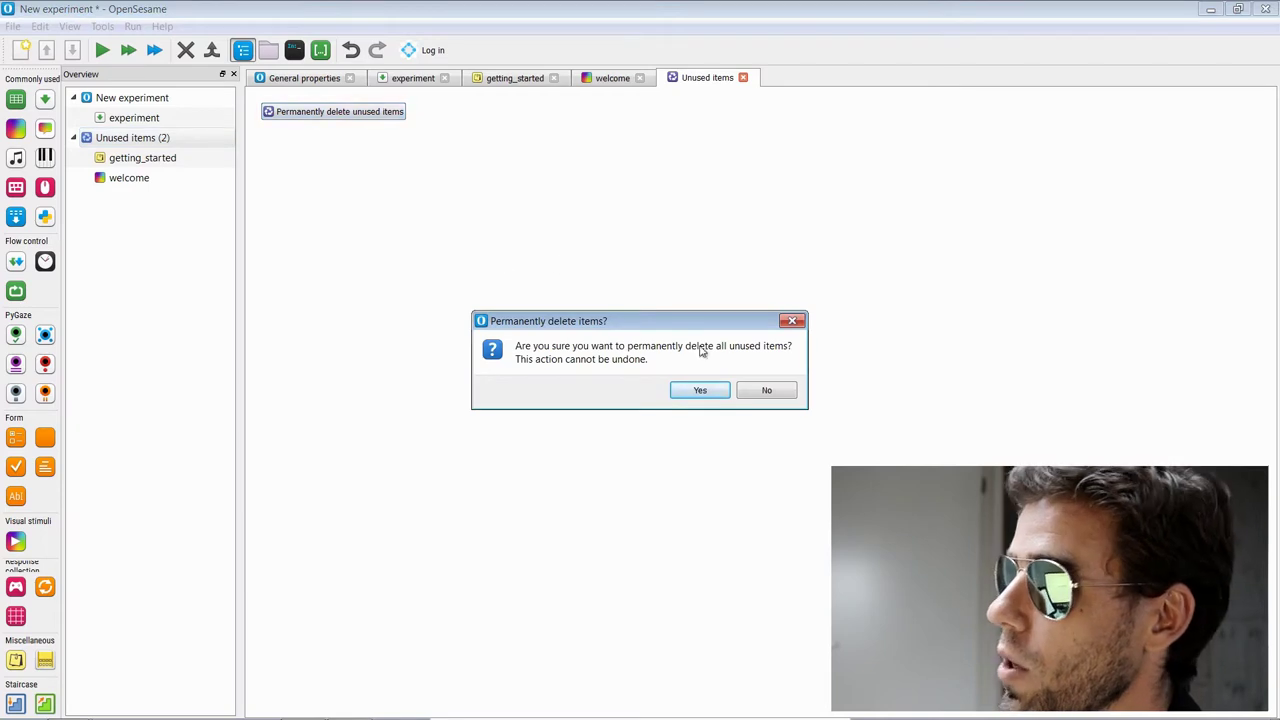
click(712, 394)
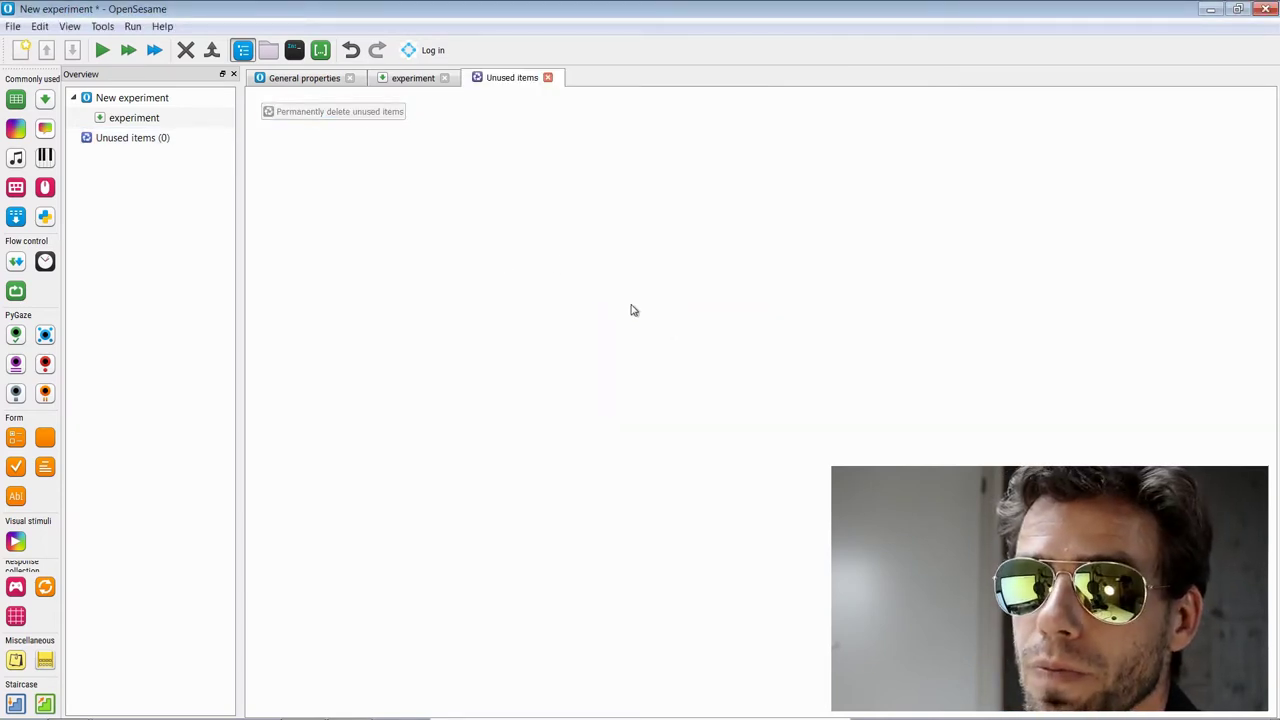
Step: Add a loop to the main experiment sequence and insert a new sequence into that loop
click(166, 119)
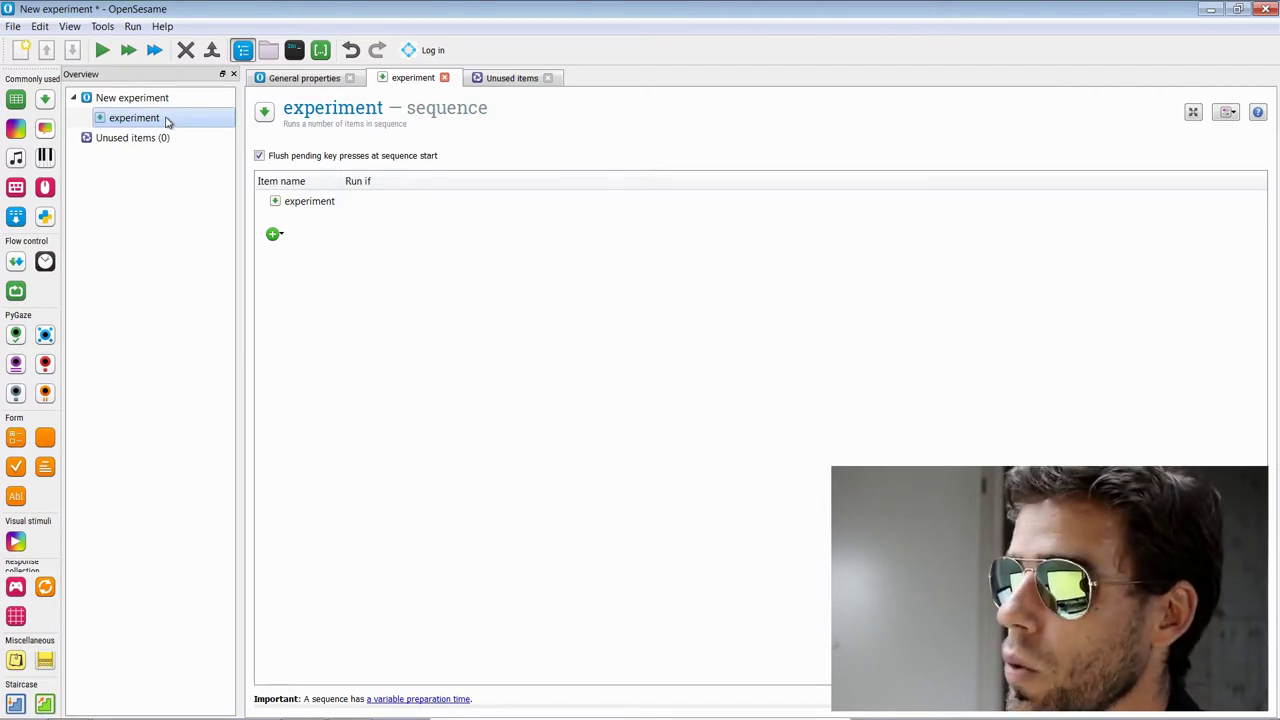
drag(174, 121, 16, 98)
drag(152, 119, 152, 119)
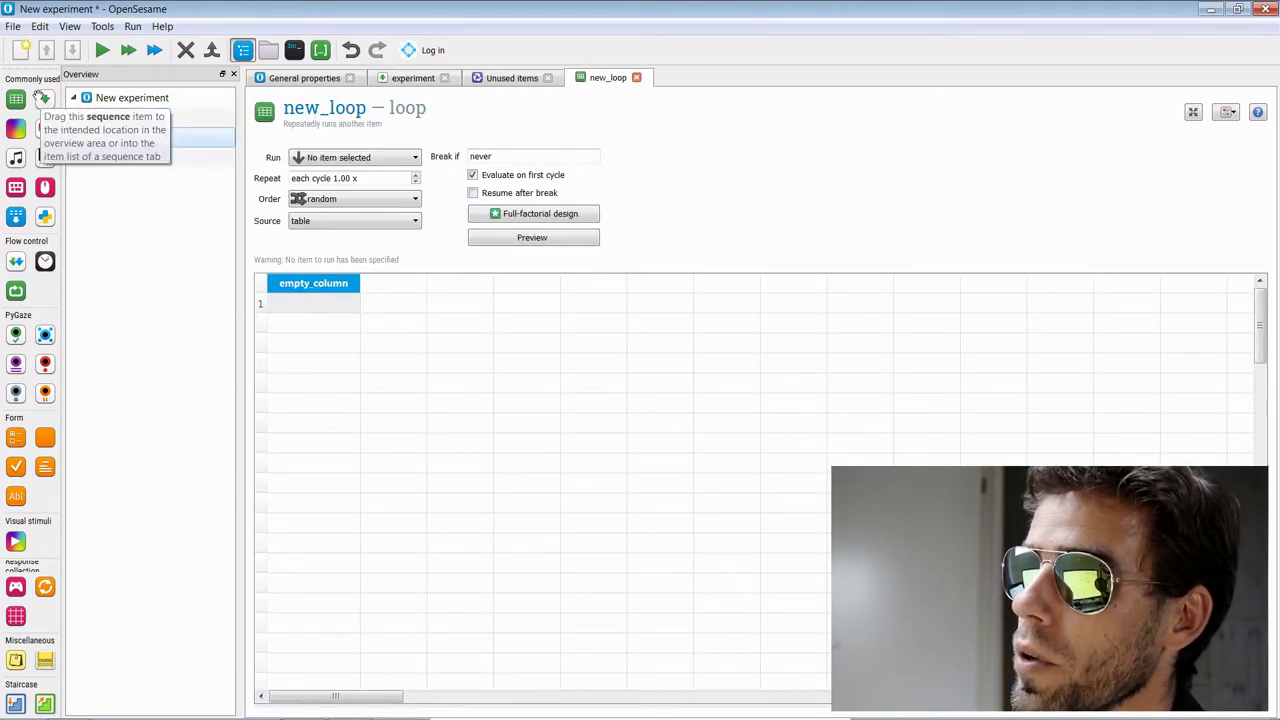
click(158, 140)
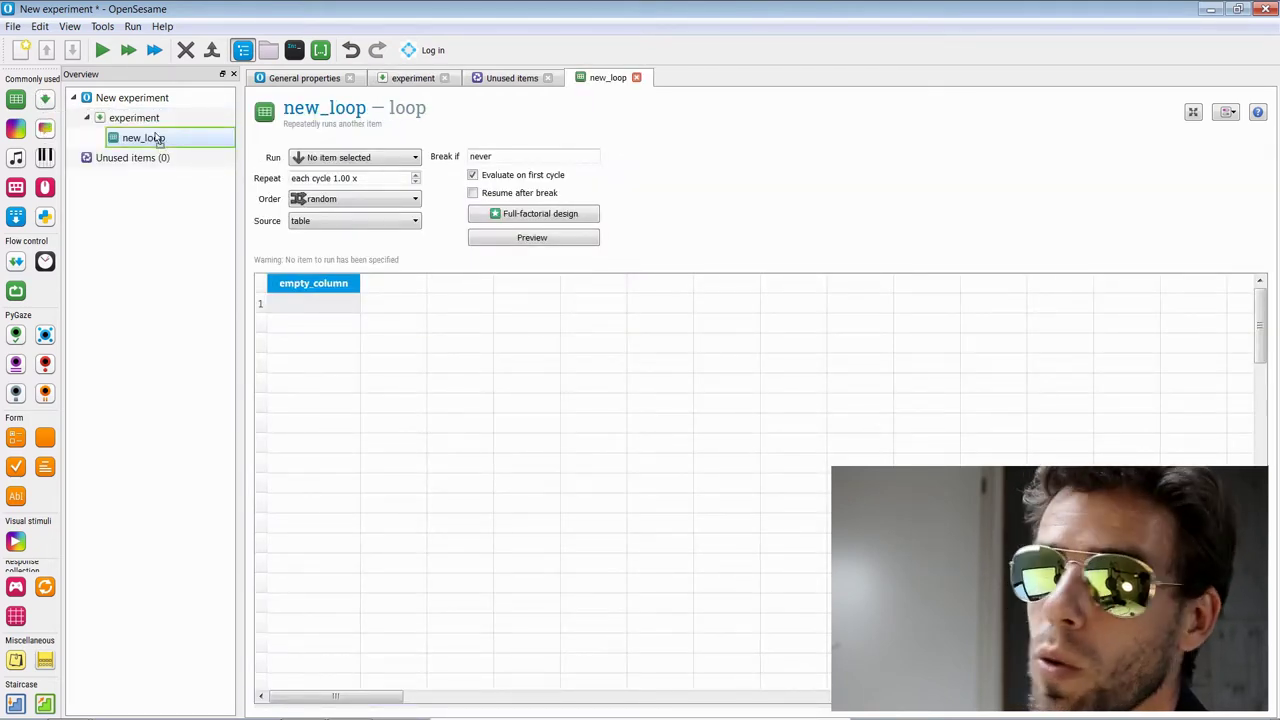
drag(158, 140, 158, 140)
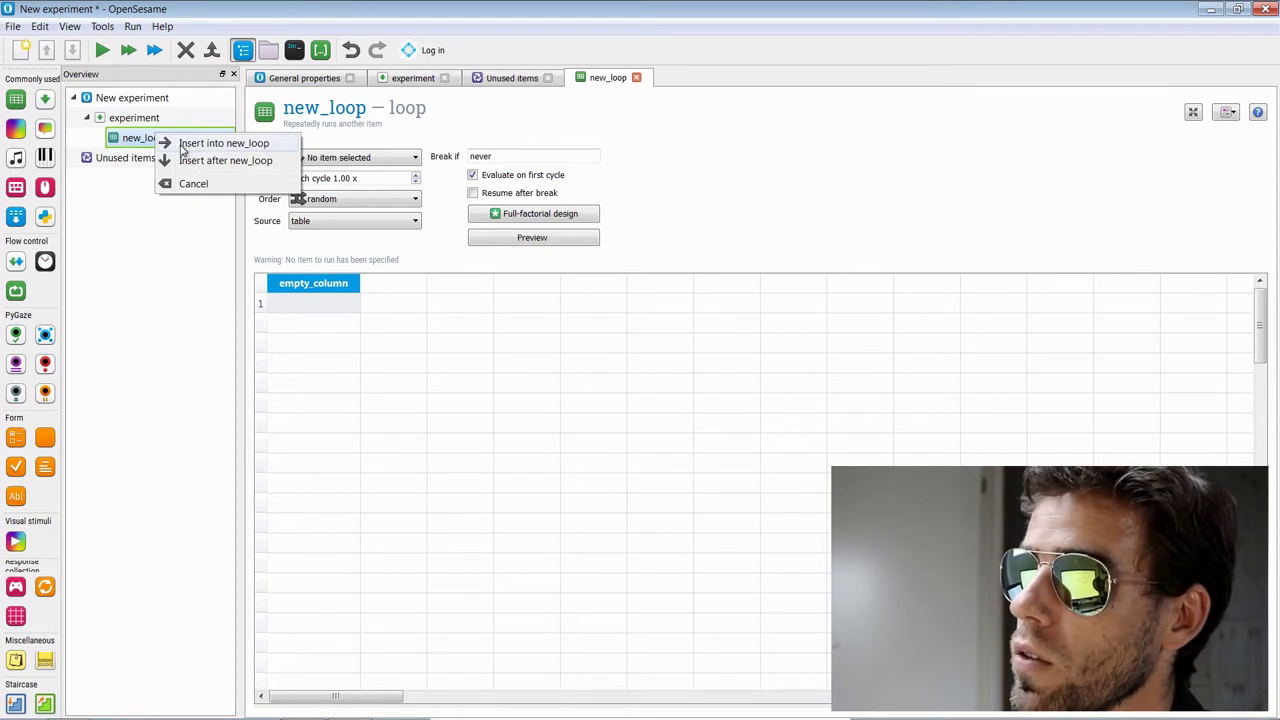
click(210, 143)
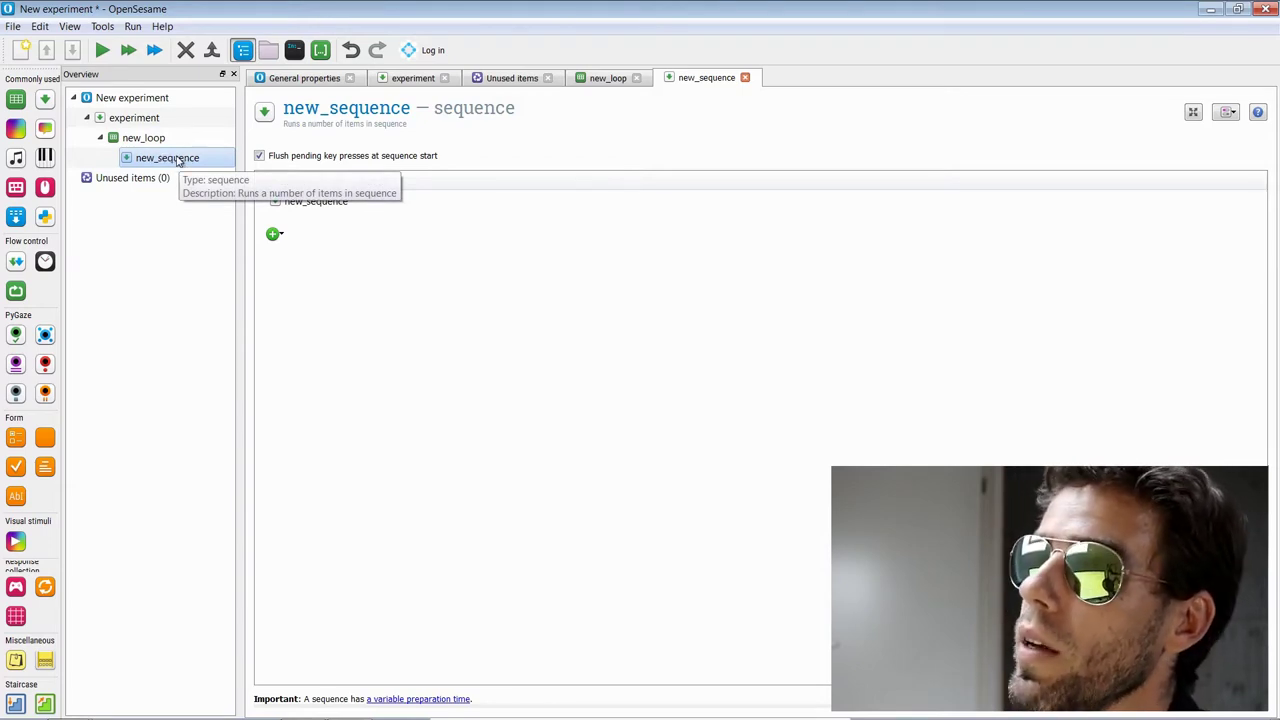
Step: Rename the new sequence inside the loop as trial_sequence
click(362, 108)
text(trial)
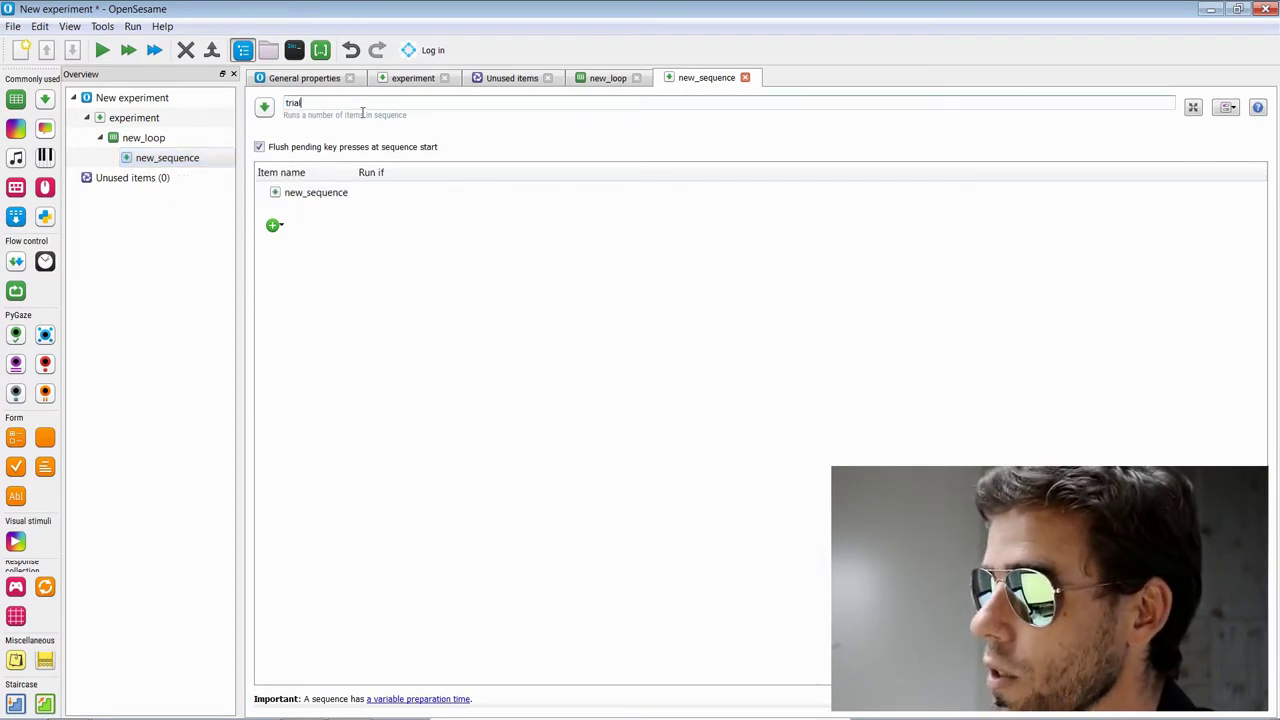
text(_sequence)
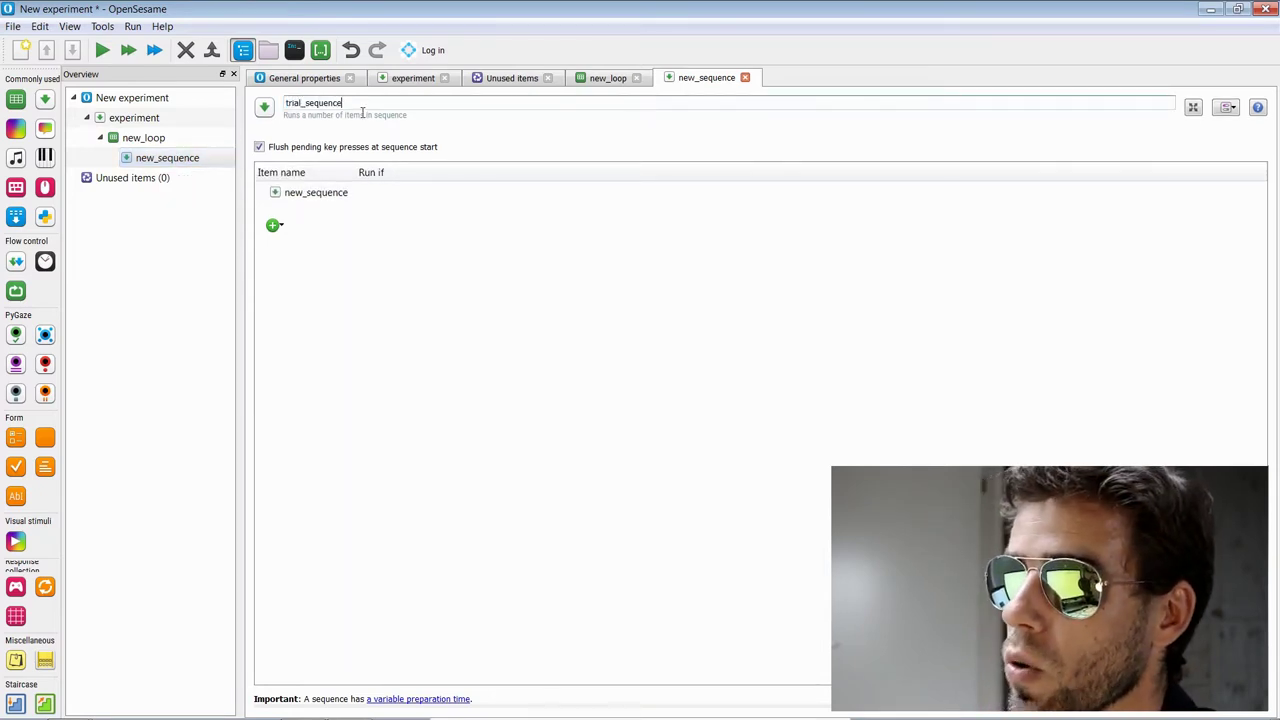
key(Return)
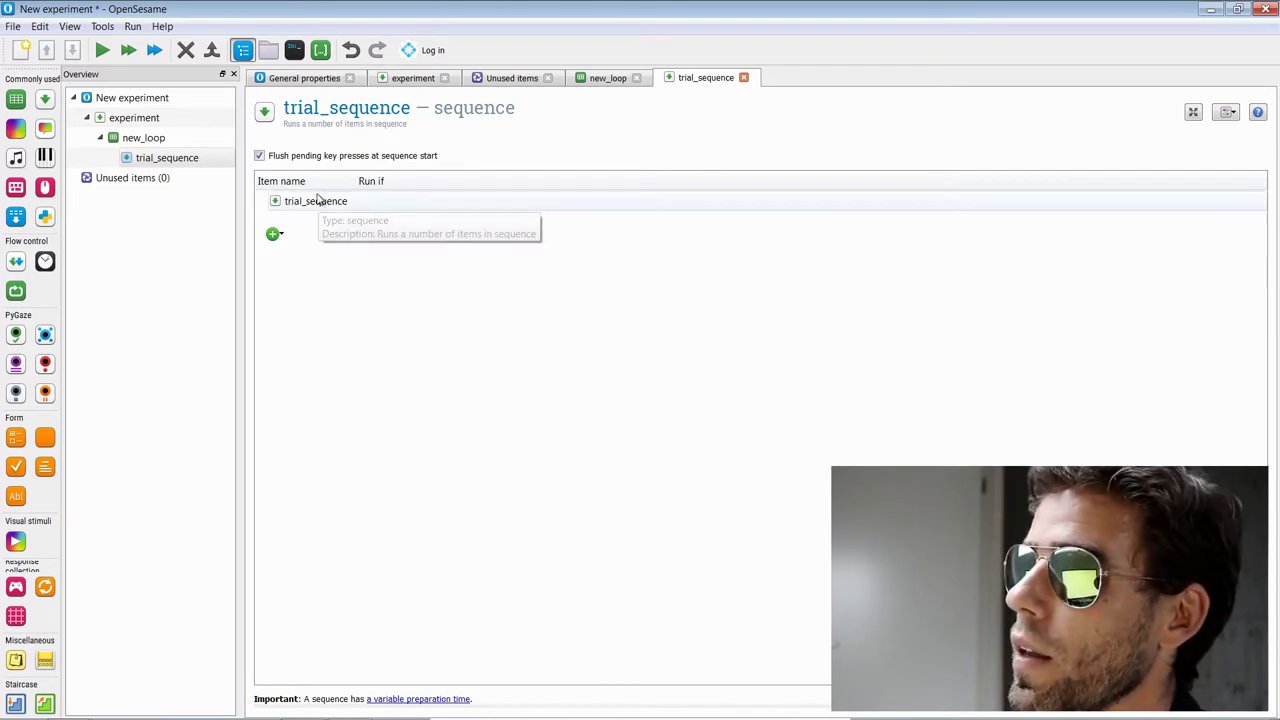
Step: Rename the loop that contains trial_sequence as block_loop
click(144, 141)
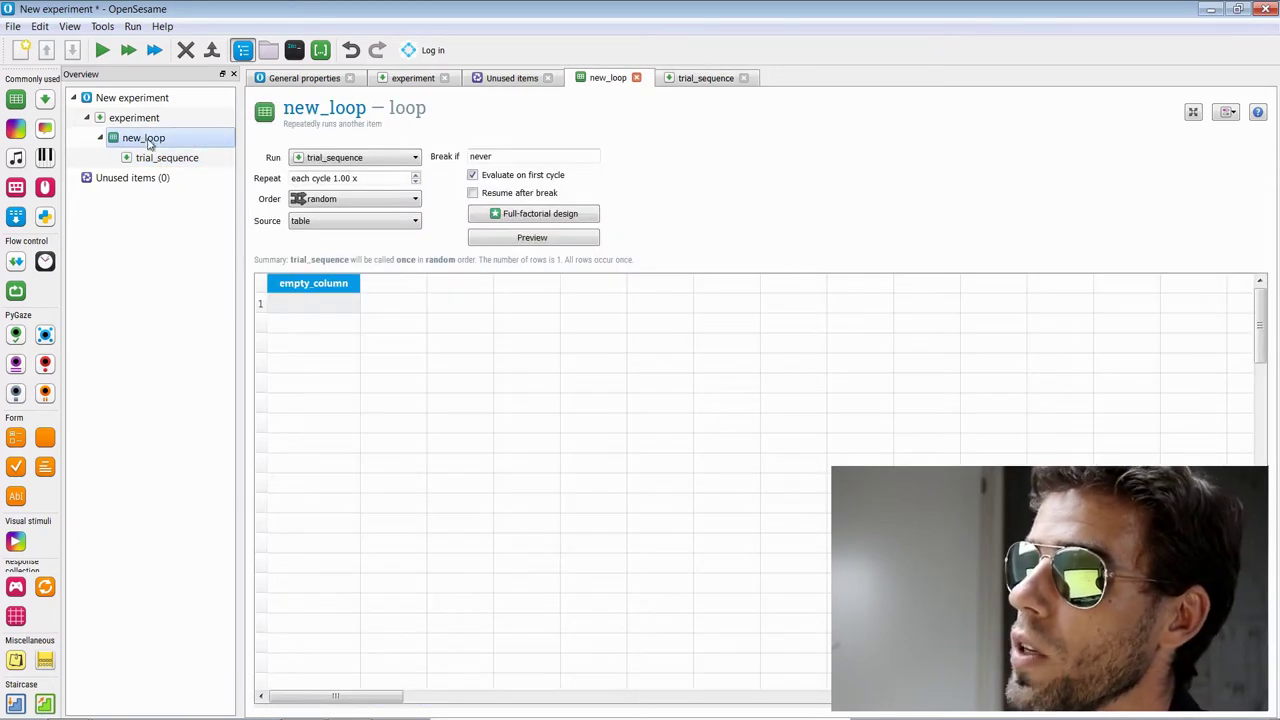
click(311, 107)
text(block_loop)
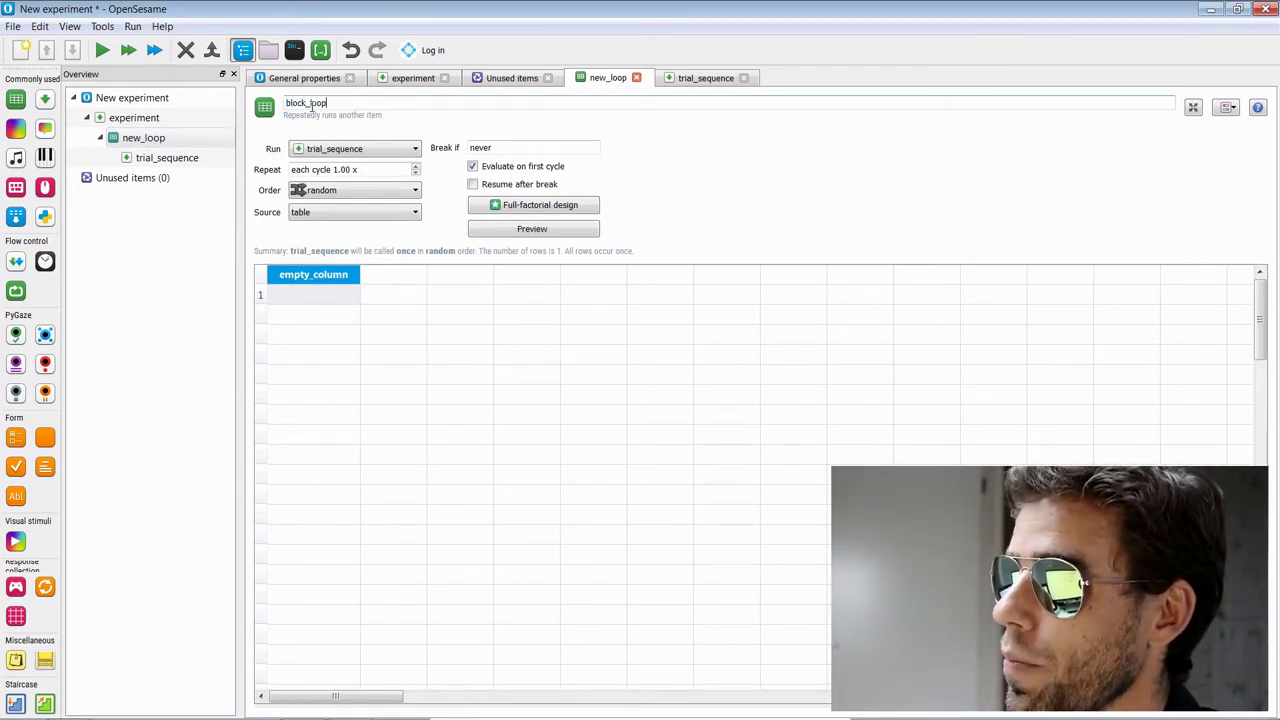
key(Return)
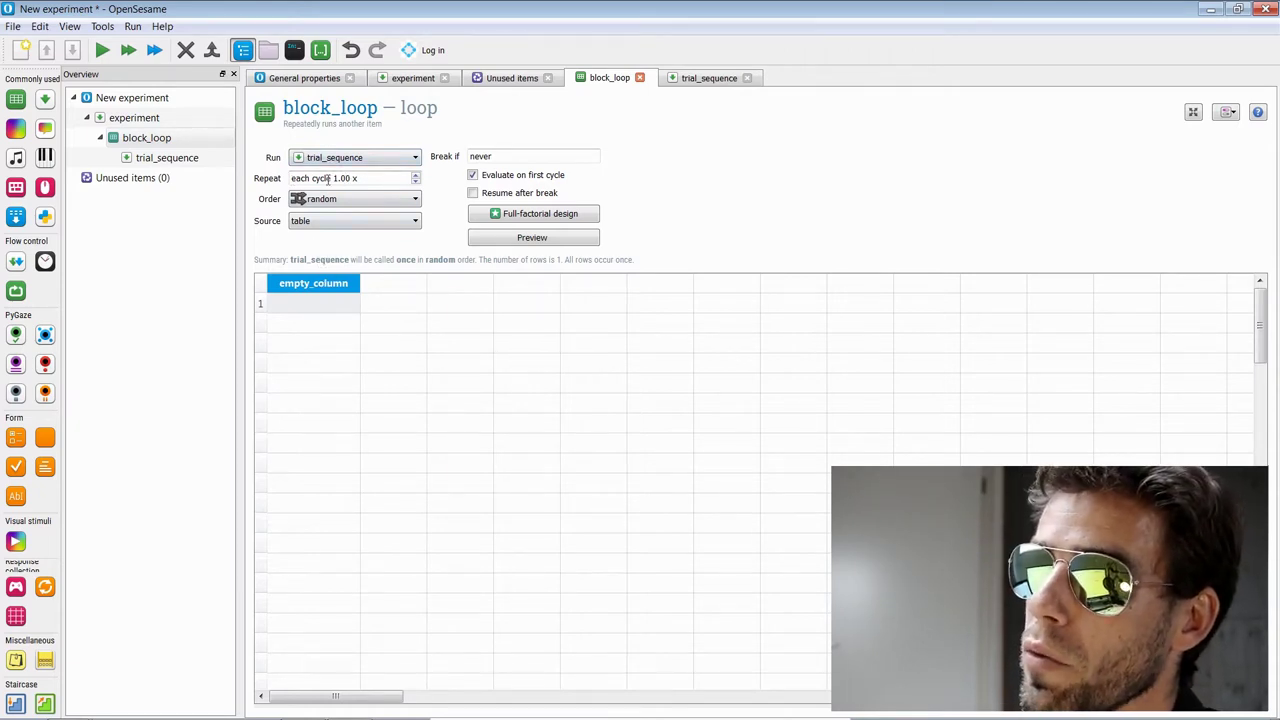
Step: Name the empty column of block_loop's table condition and enter the values a and b in its first two rows
double_click(321, 287)
text(condition)
key(Return)
text(a)
key(Return)
text(b)
key(Return)
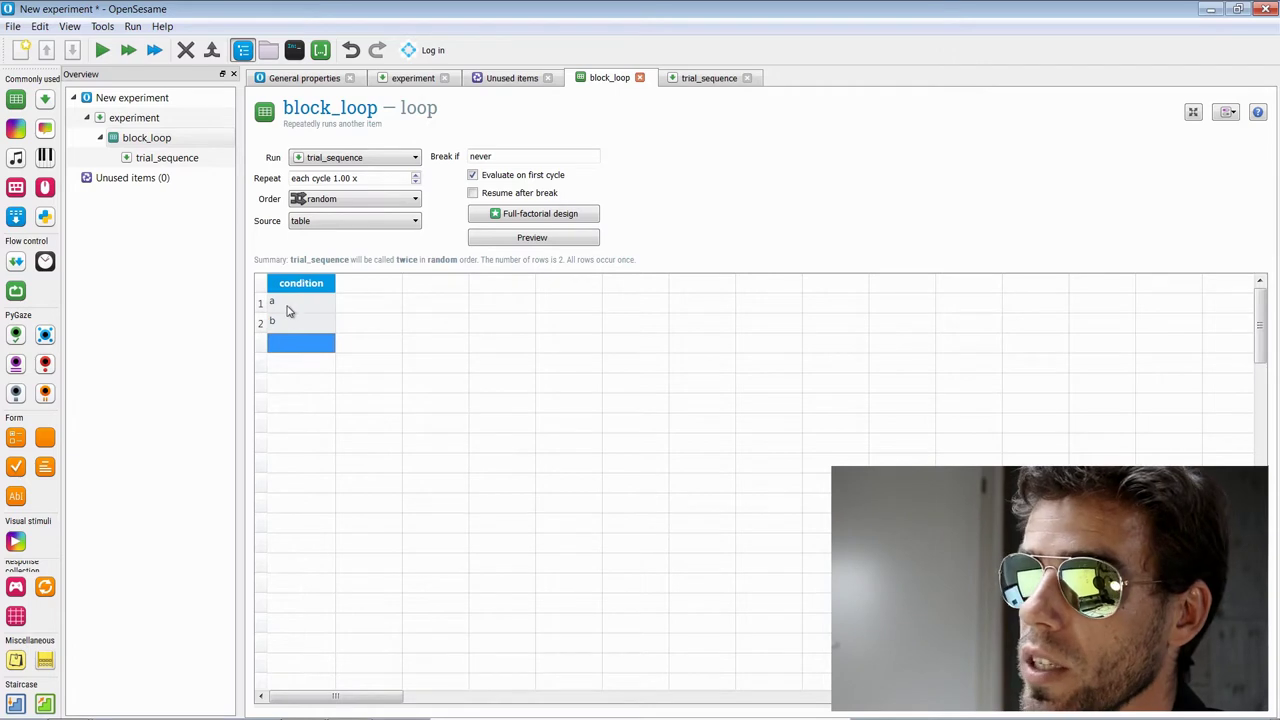
Step: Remove the condition column and the second row from block_loop's table
click(288, 303)
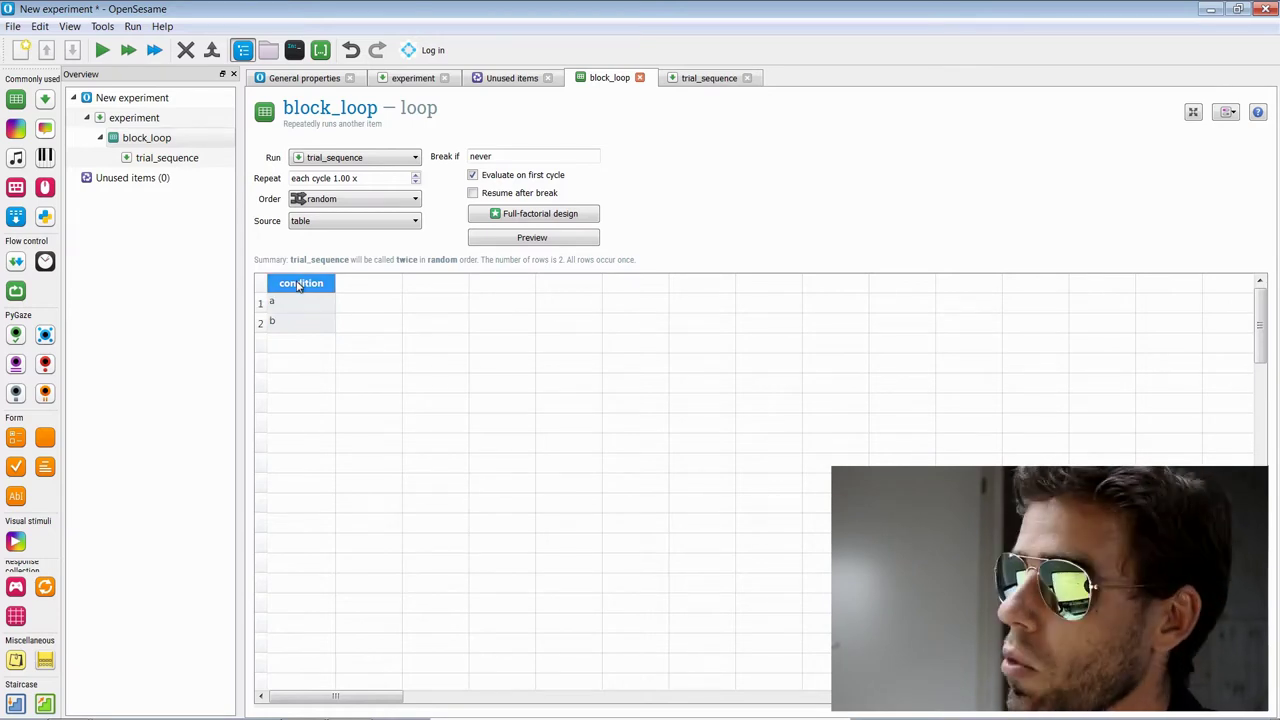
right_click(298, 286)
click(328, 348)
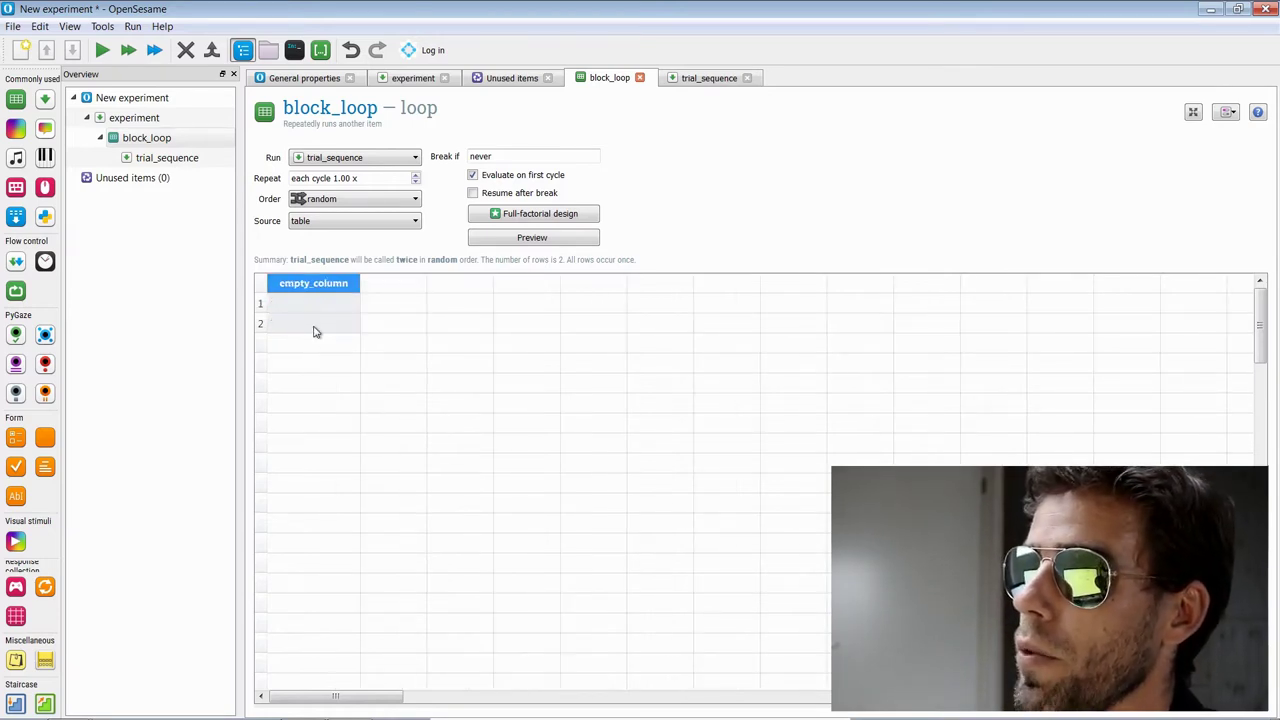
click(314, 328)
right_click(314, 326)
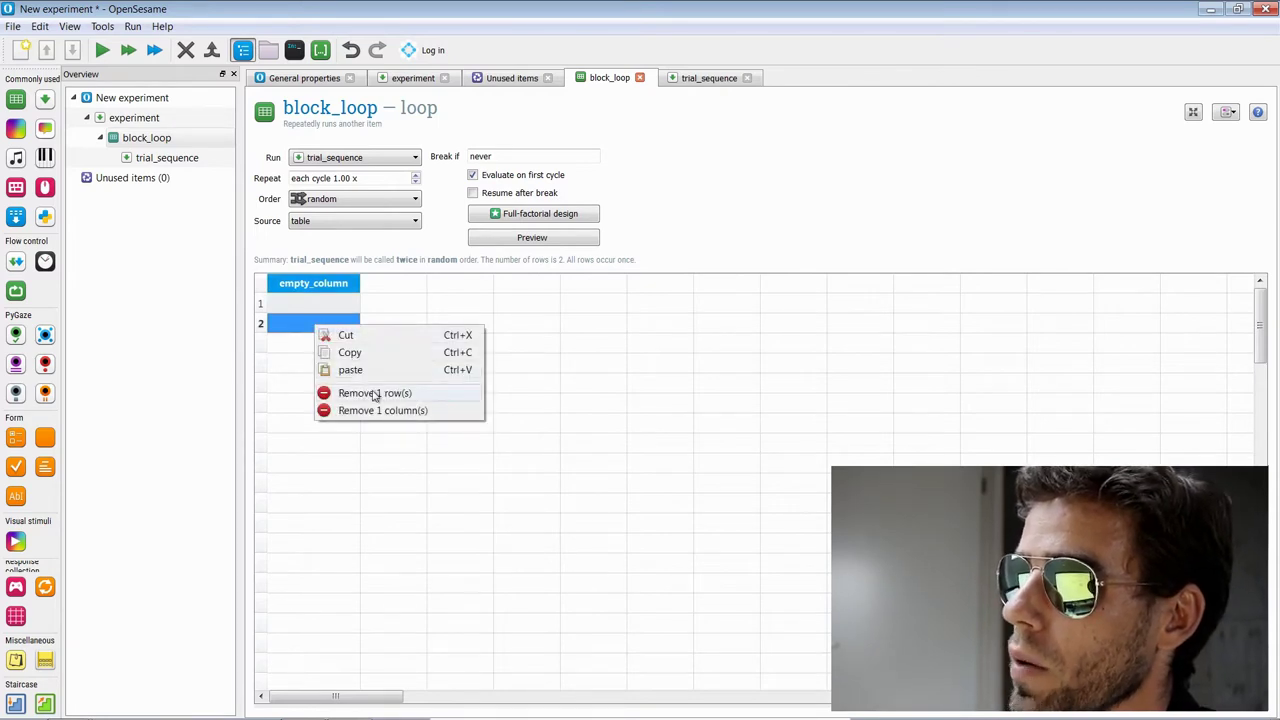
click(374, 393)
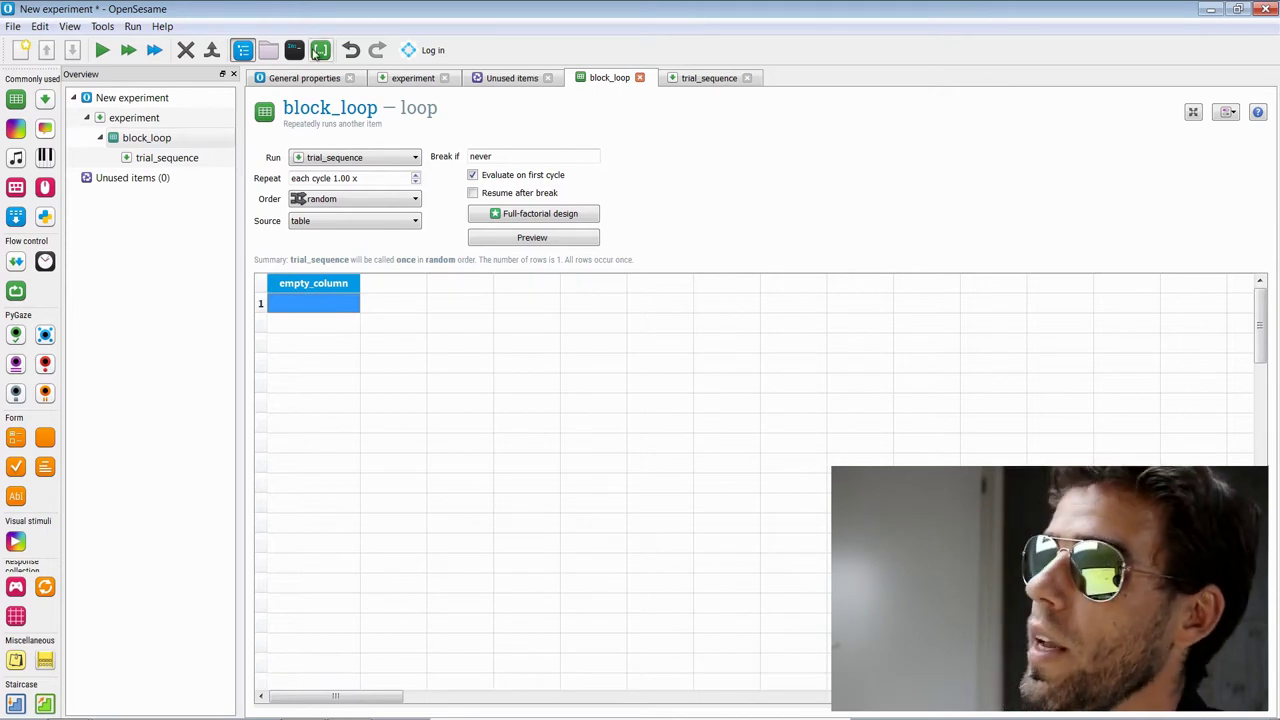
Step: Show the experiment's file pool and place the Windows Explorer window of the stimuli folder beside it
click(270, 50)
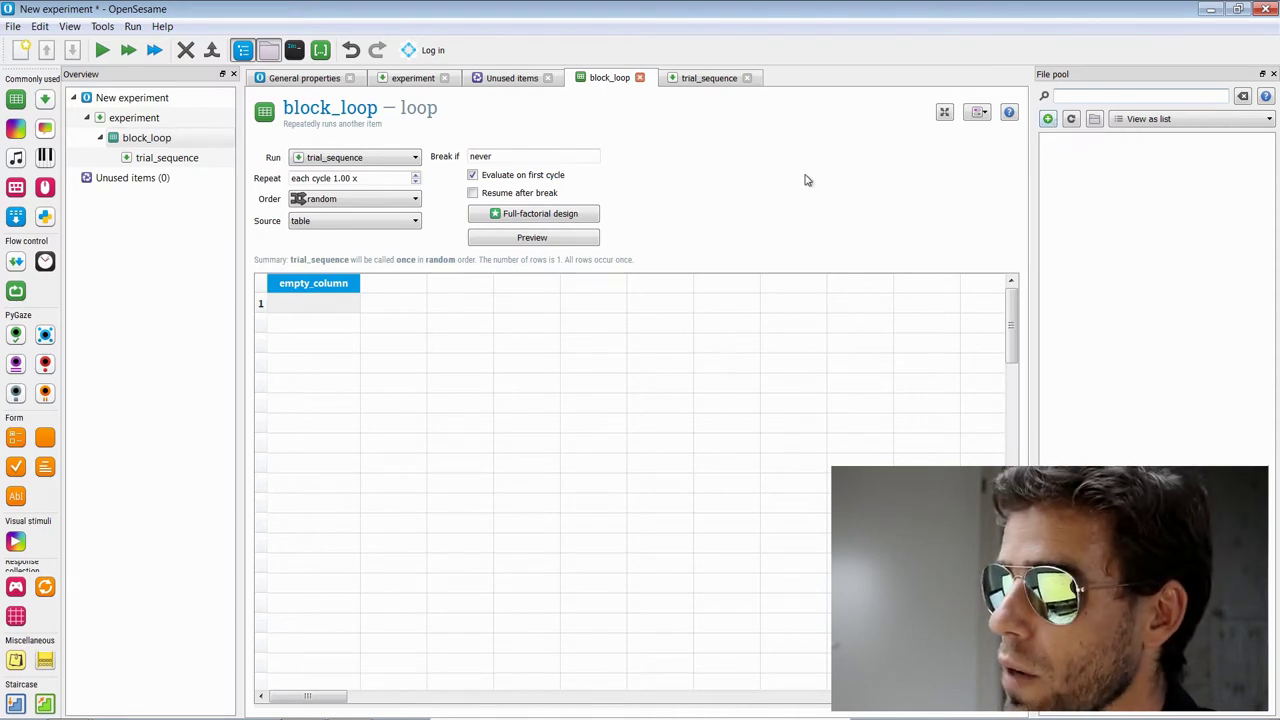
click(68, 704)
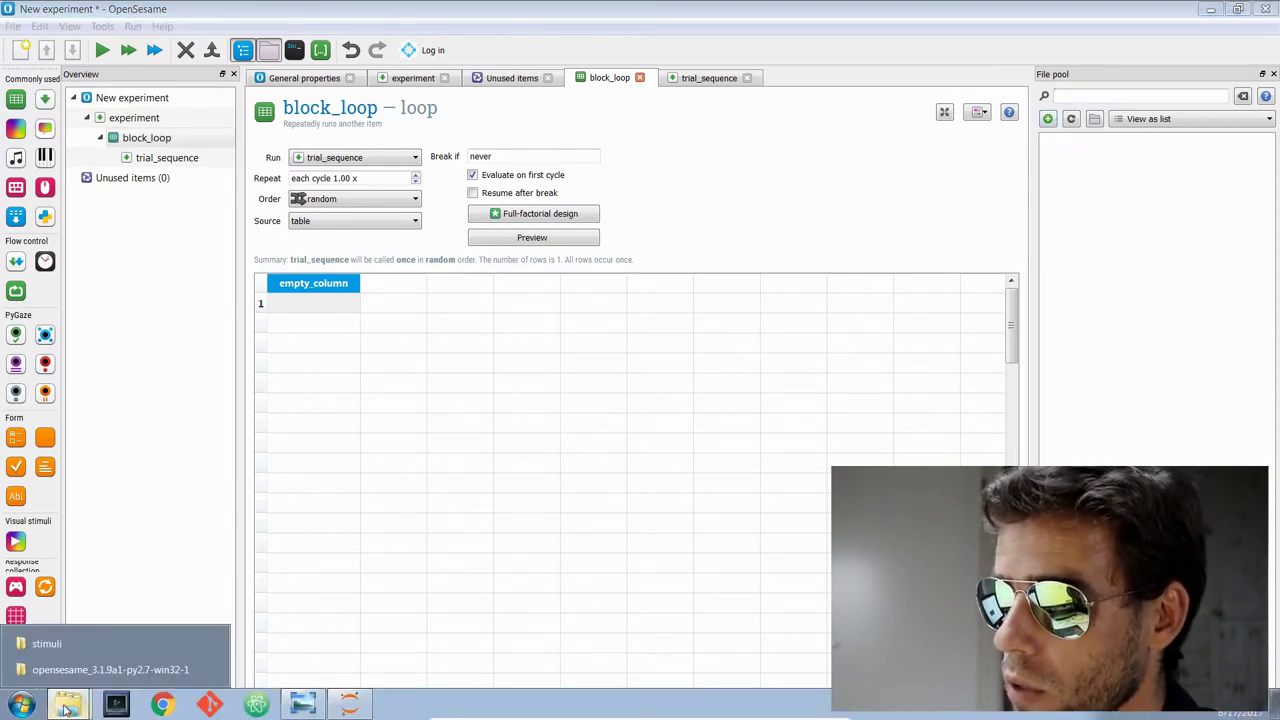
click(62, 645)
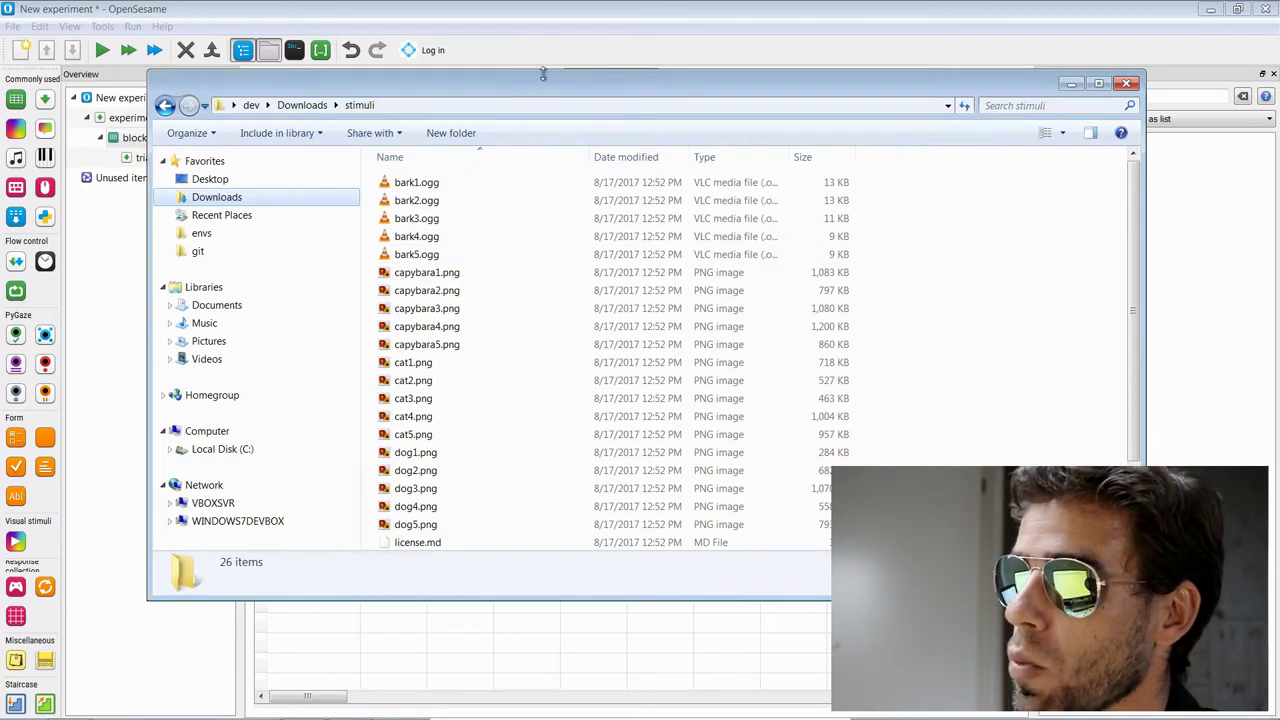
drag(1104, 78, 712, 81)
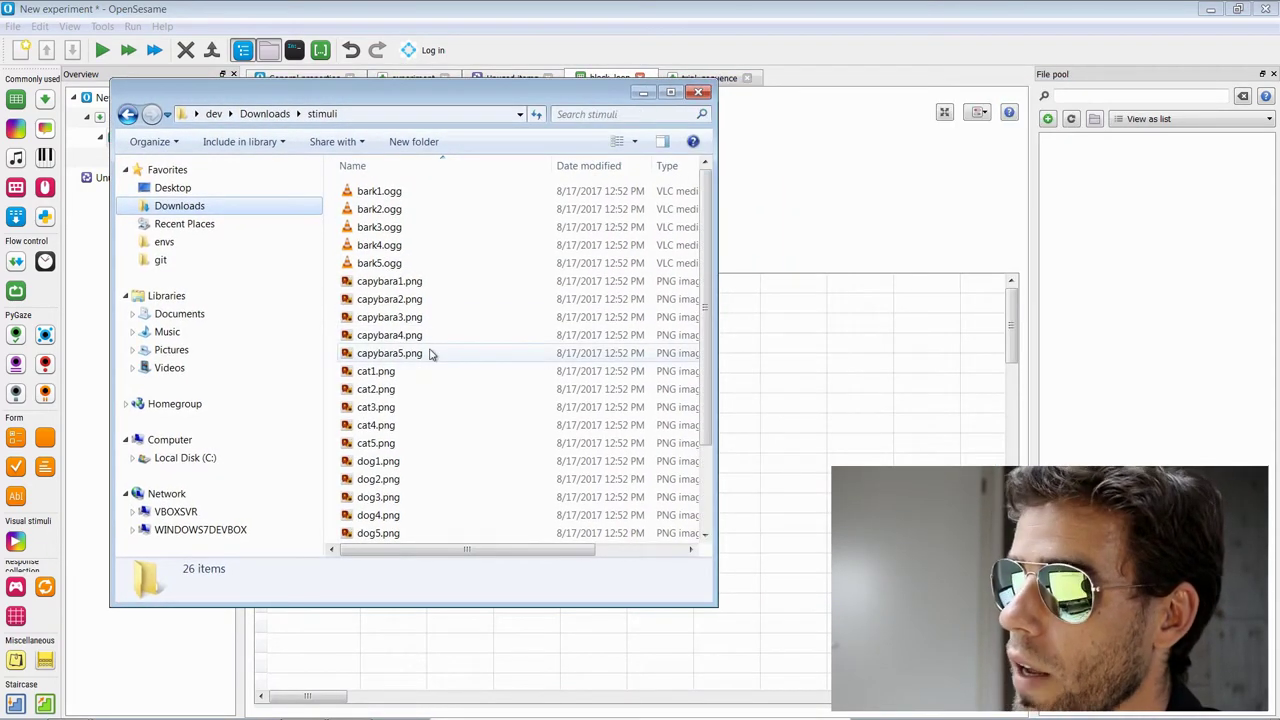
Step: Add the files bark1.ogg through dog5.png, covering the bark sounds and all animal images, from the stimuli folder to the file pool
click(395, 193)
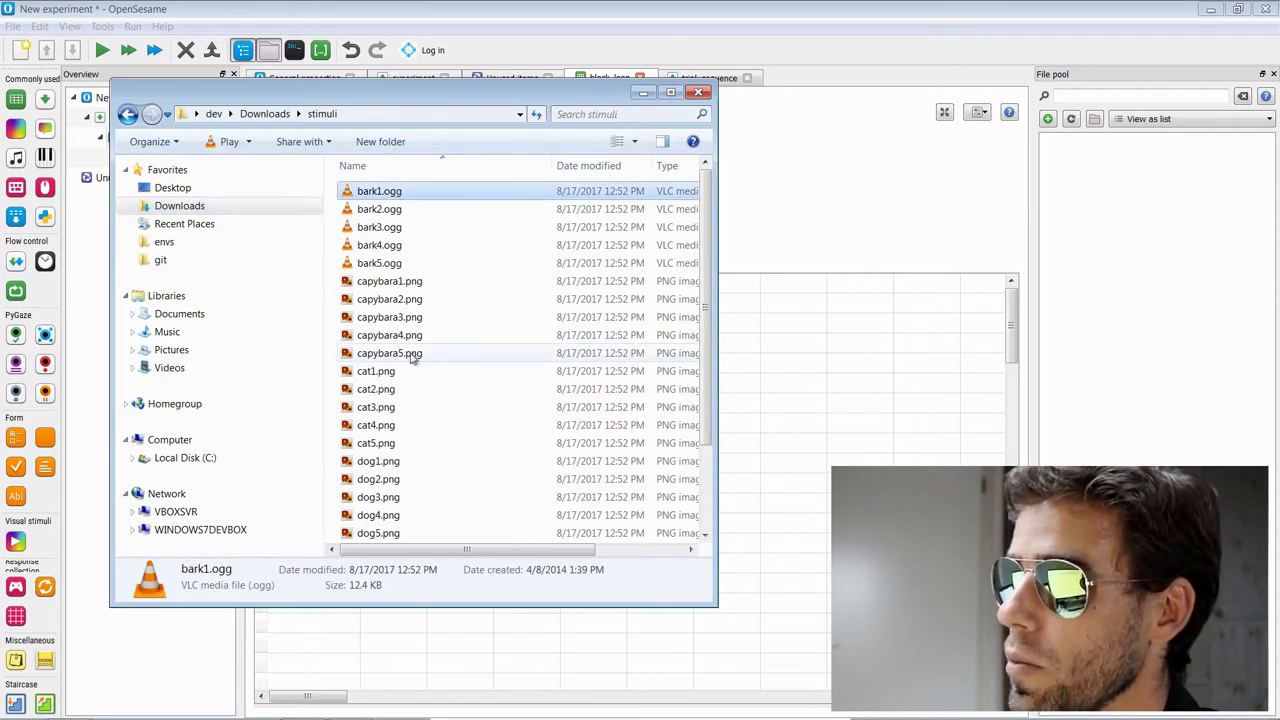
scroll(408, 355, down, 2)
shift+click(408, 426)
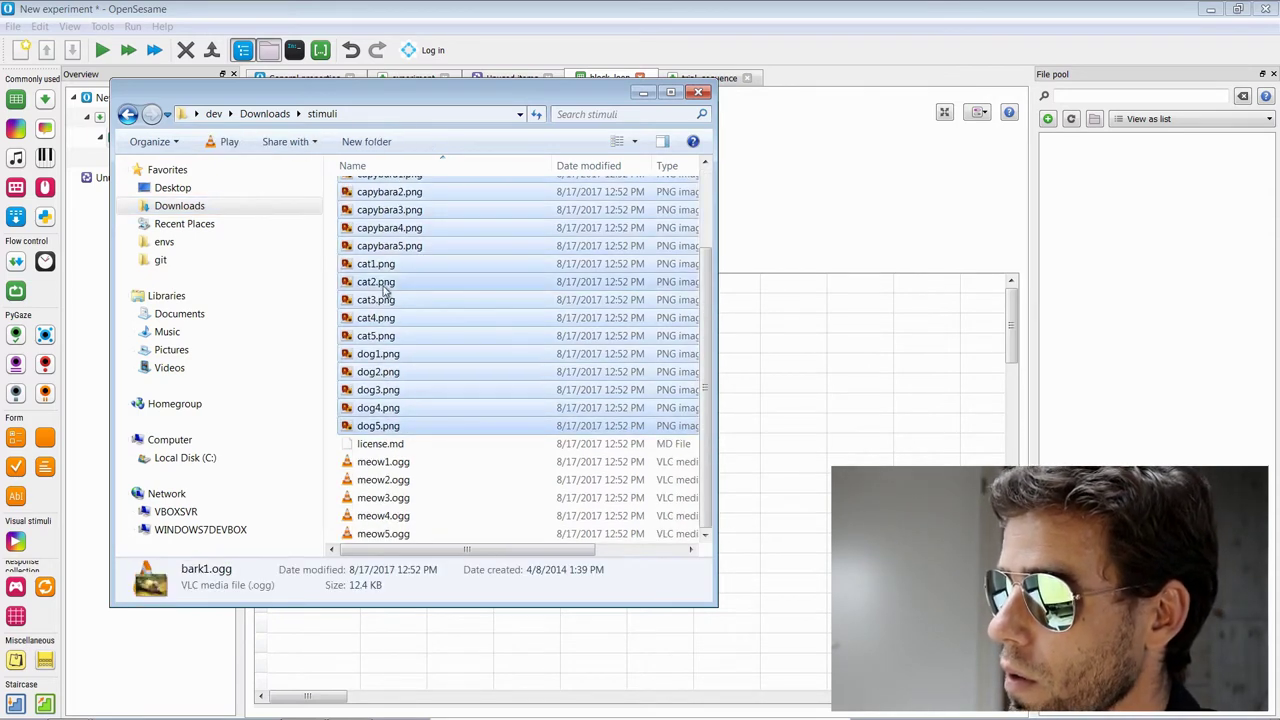
drag(403, 391, 1138, 234)
Step: Add the sound files meow1.ogg through meow5.ogg from the stimuli folder to the file pool
click(372, 462)
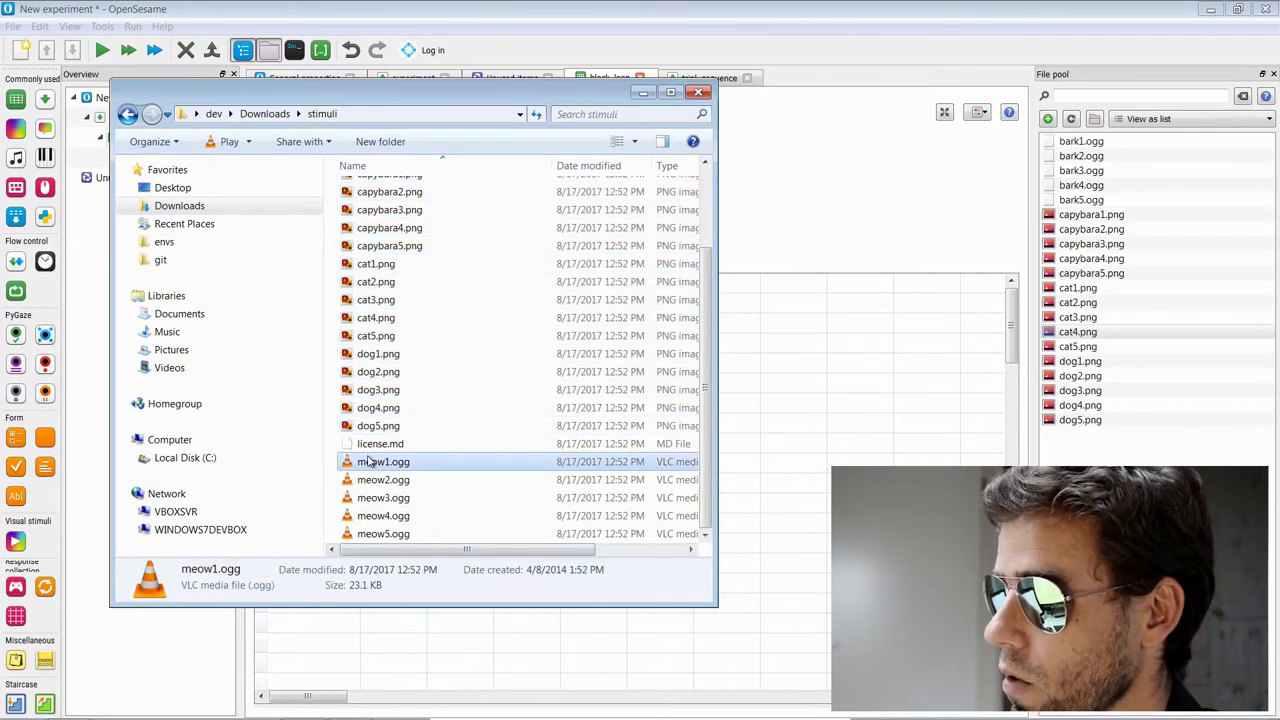
shift+click(372, 535)
drag(372, 535, 1140, 332)
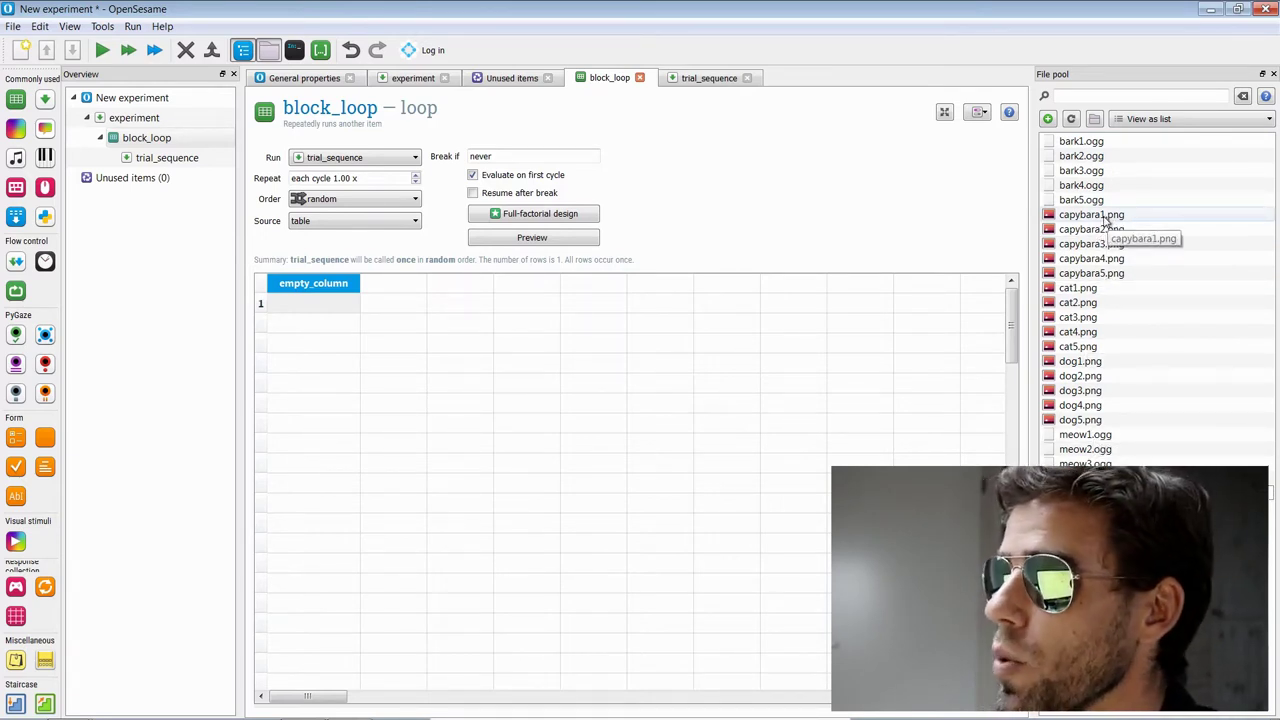
Step: Rename the experiment as "Cats, dogs, and capybaras" in its general properties
click(191, 101)
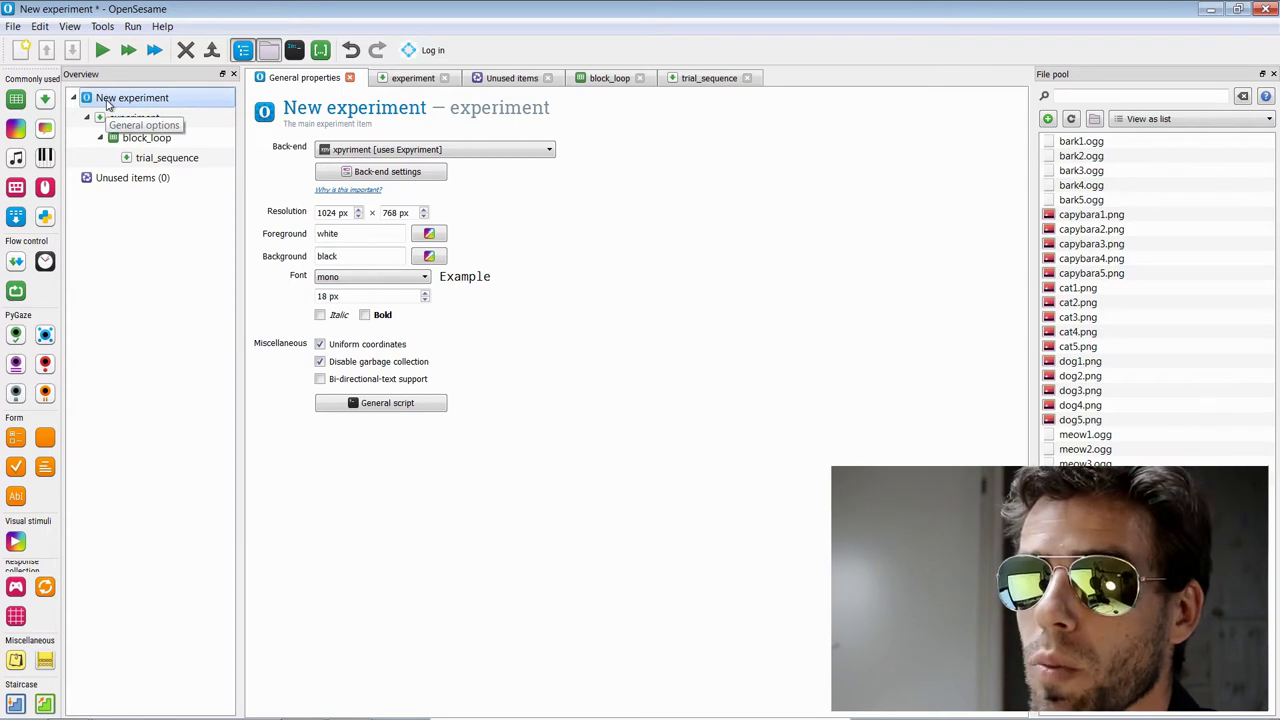
click(321, 104)
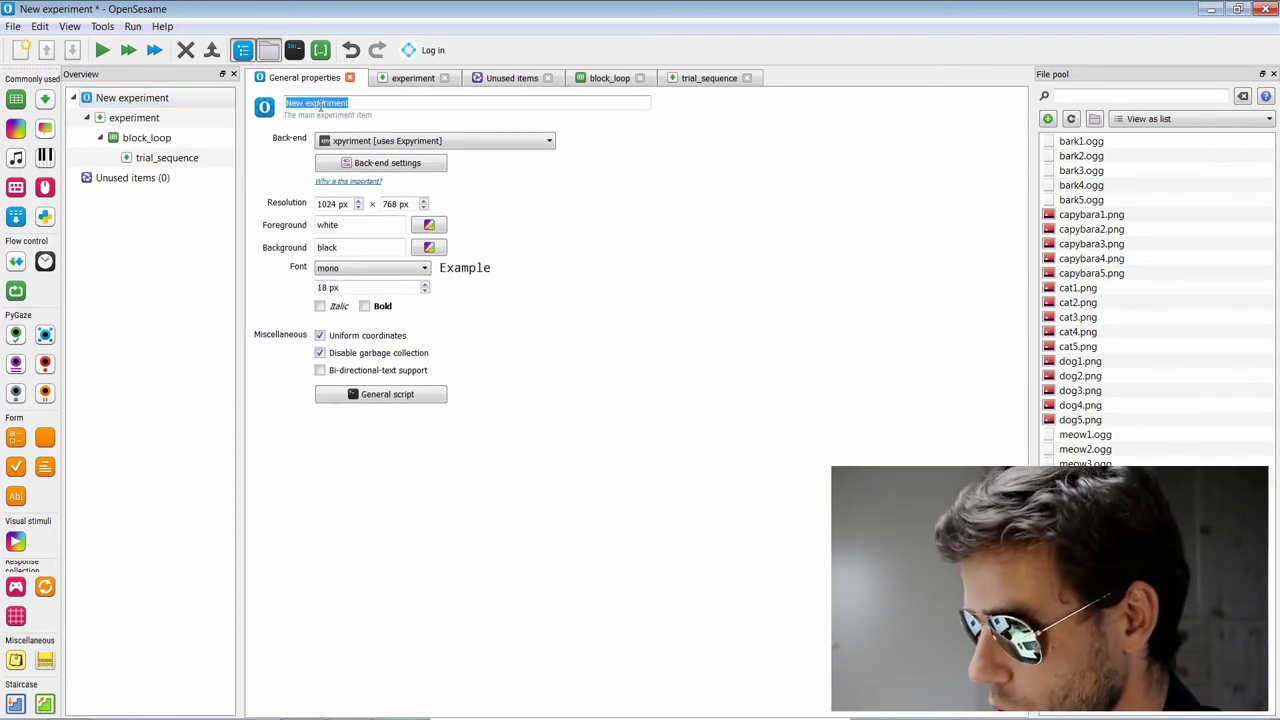
text(Cats, dogs, a)
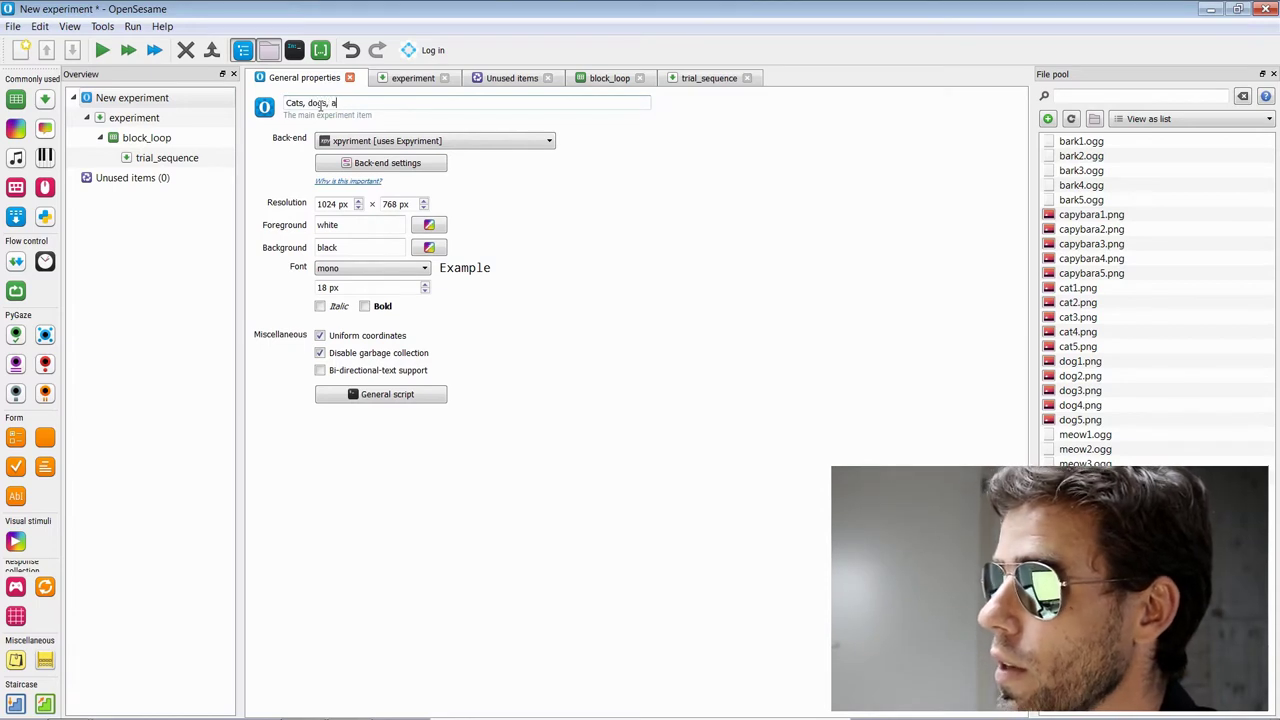
text(nd capybaras)
key(Return)
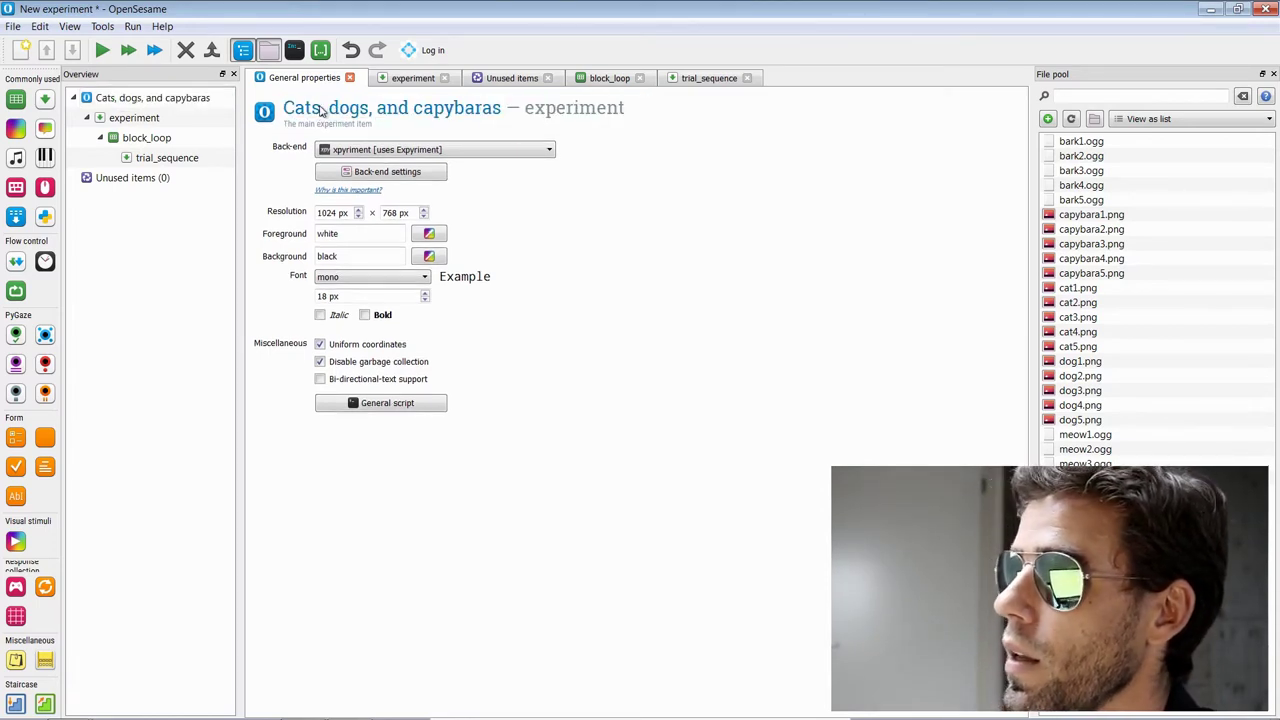
Step: Save the experiment as Catsdogsandcapybaras.osexp in the Downloads folder and set its back-end to legacy
click(73, 50)
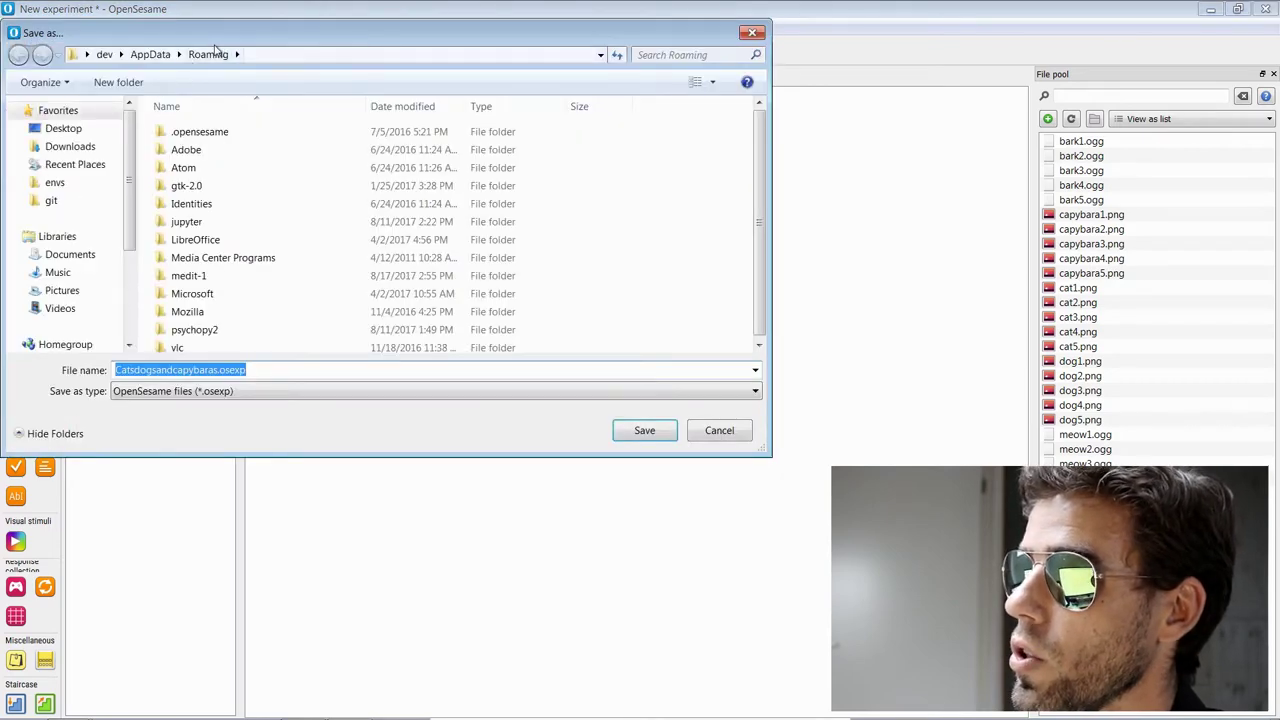
click(89, 145)
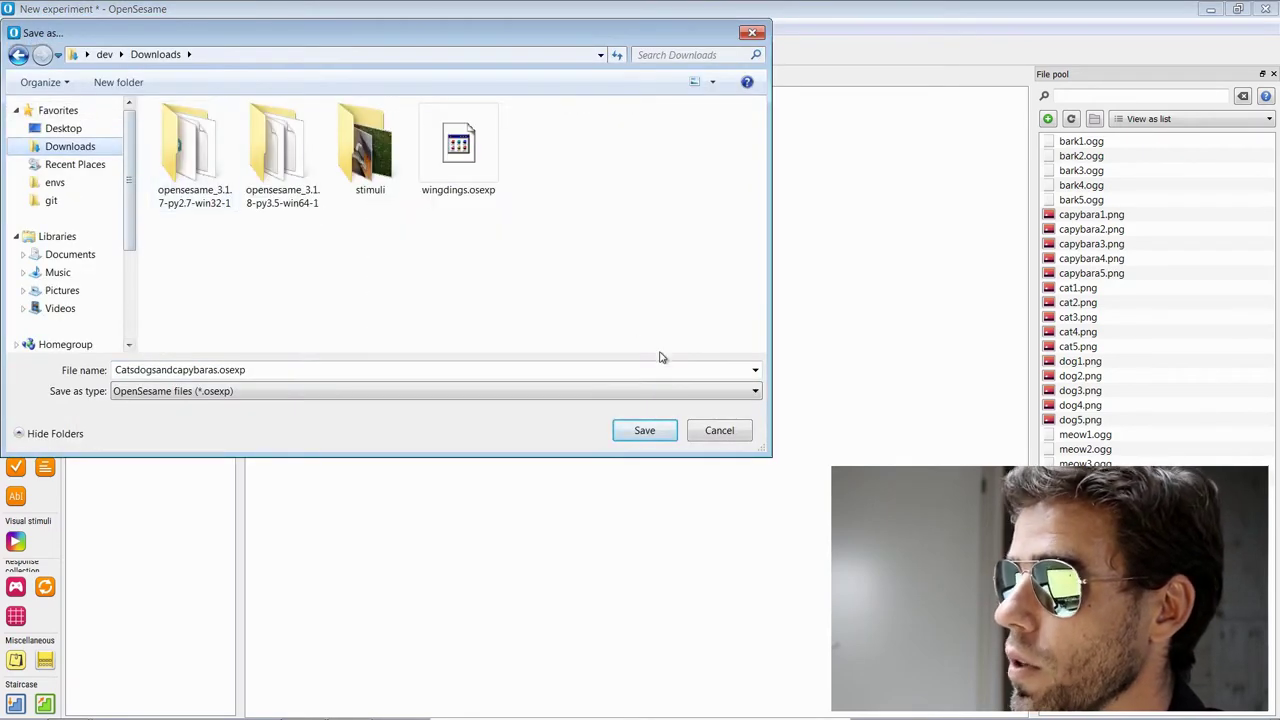
click(650, 434)
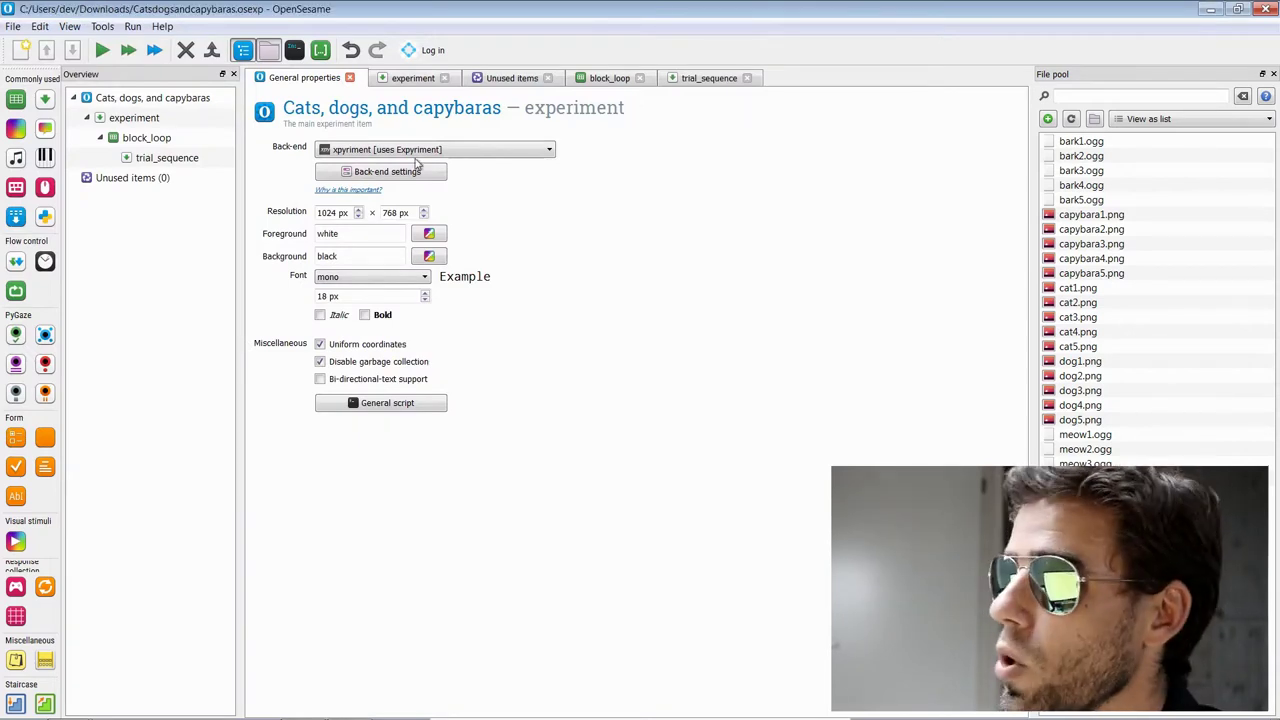
click(352, 151)
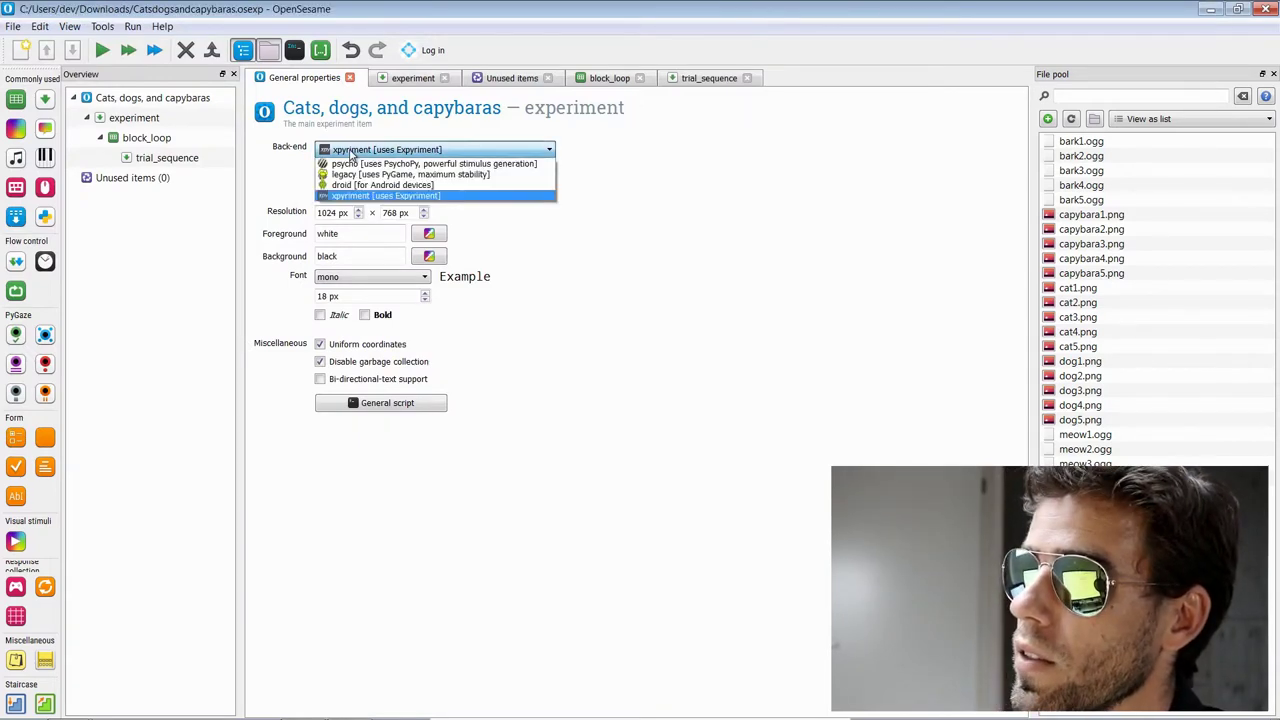
click(357, 175)
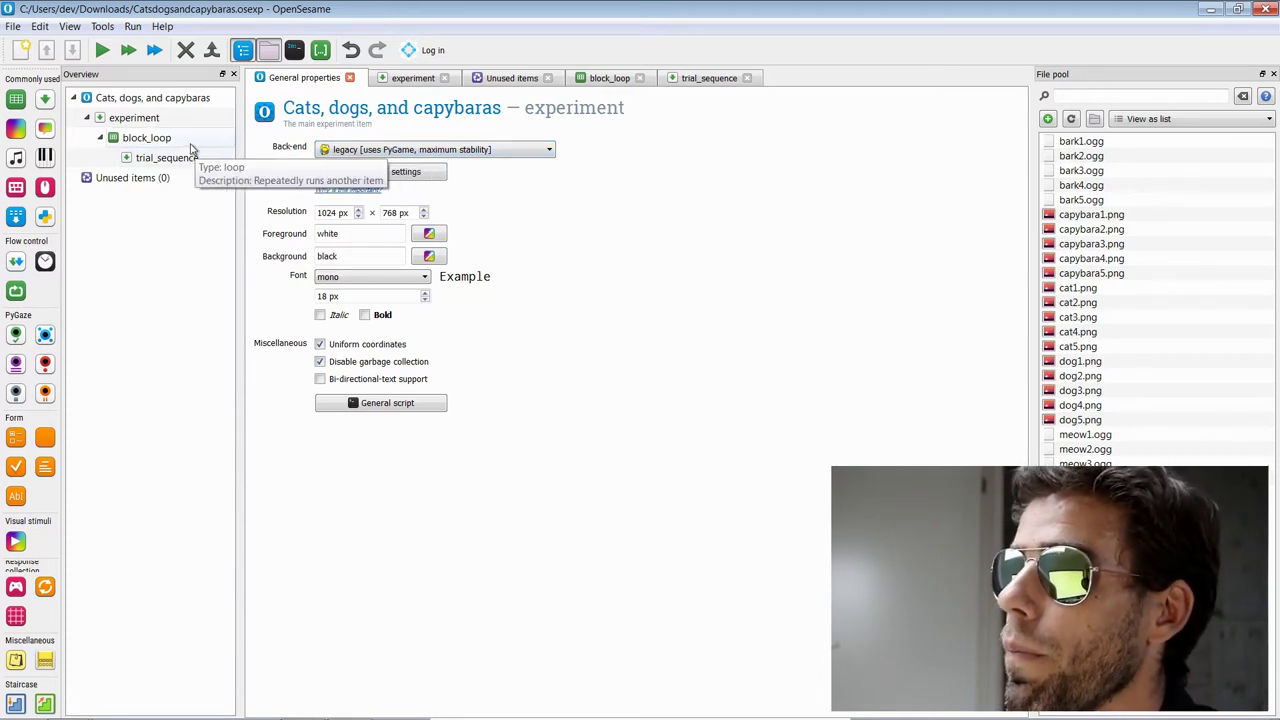
Step: In block_loop's table, rename the empty column as animal and enter cat, dog and capybara in its rows
click(146, 140)
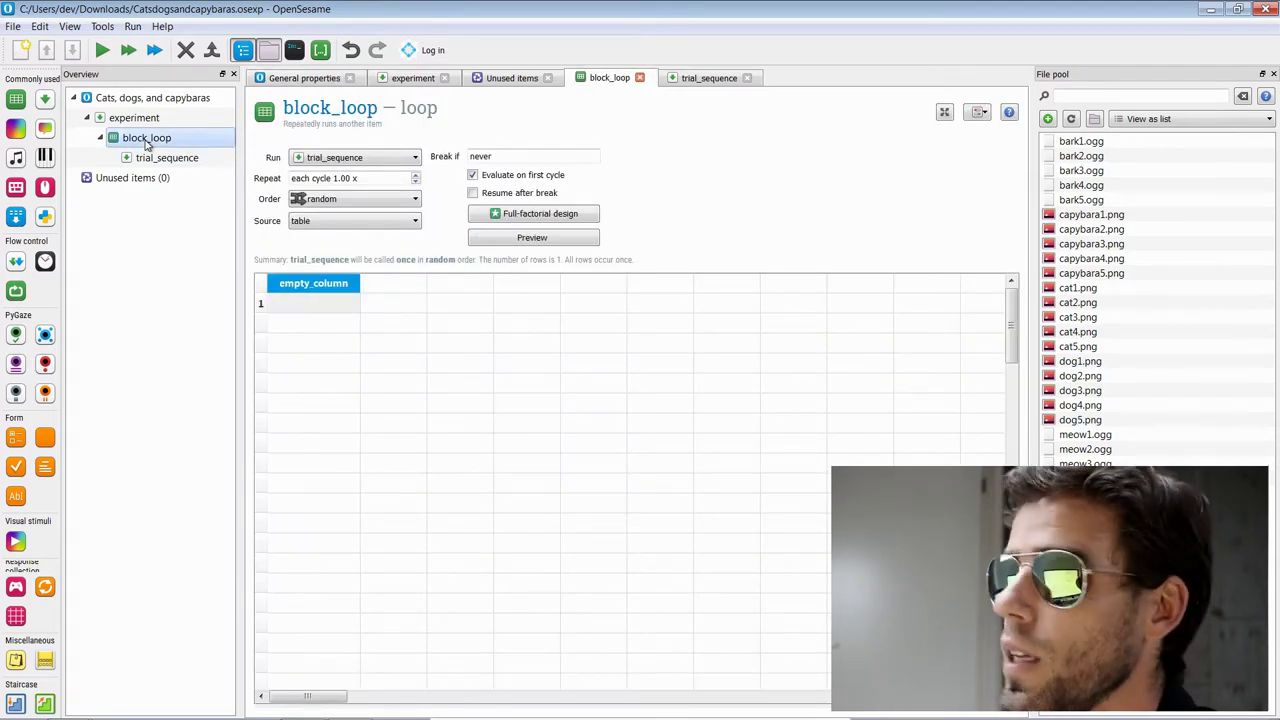
double_click(326, 286)
text(animal)
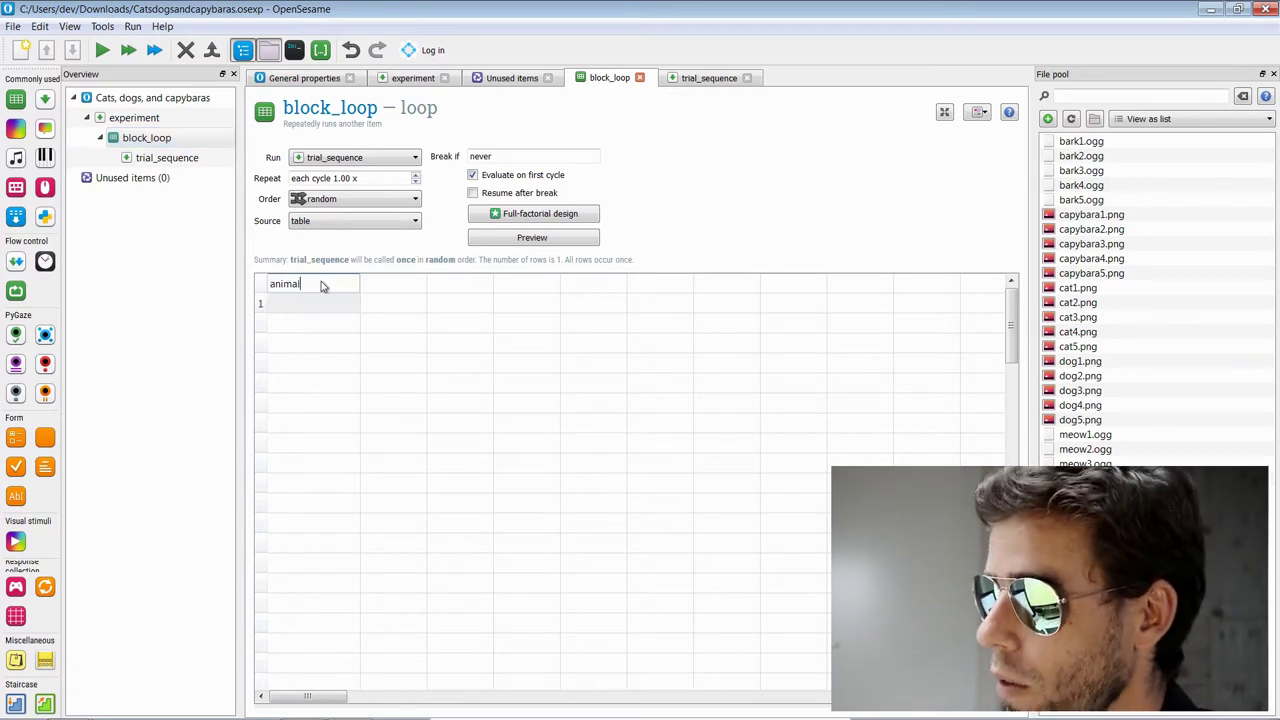
key(Return)
text(cat)
key(Return)
text(dog)
key(Return)
text(capybara)
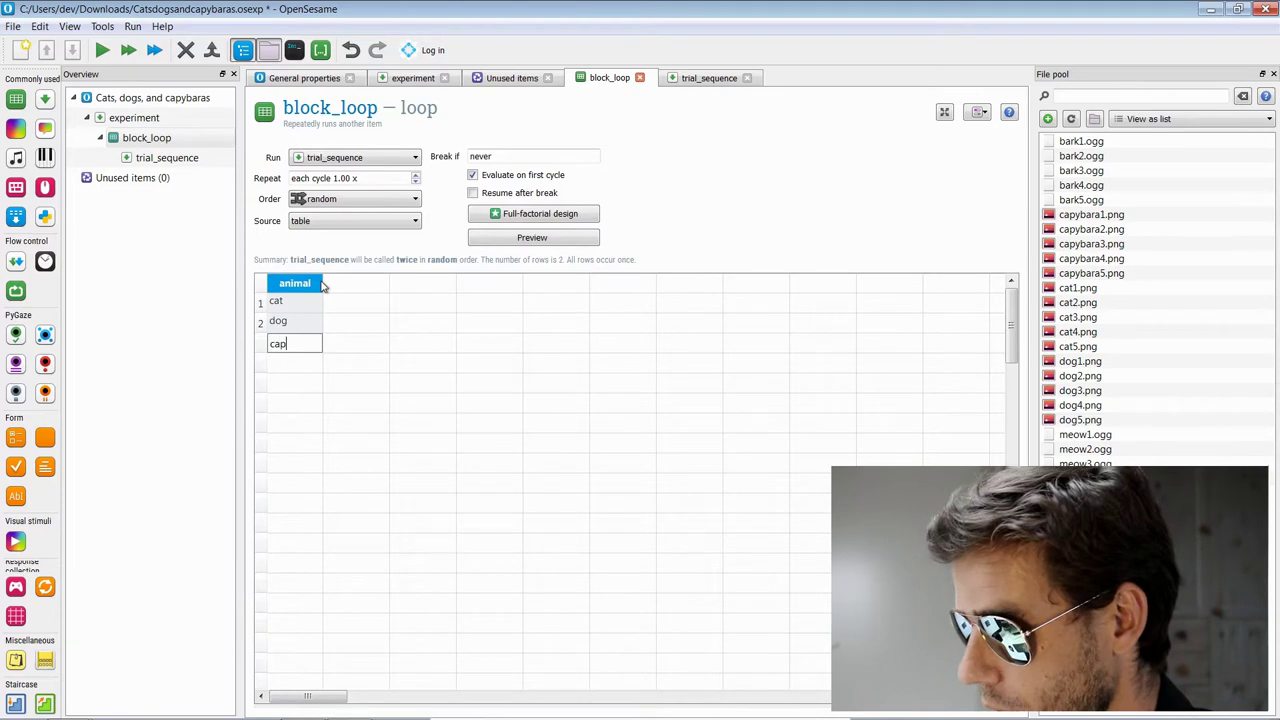
Step: Add a column named sound beside animal in block_loop's table and enter bark in its first row
key(Tab)
key(Up)
key(Up)
key(Up)
text(sound)
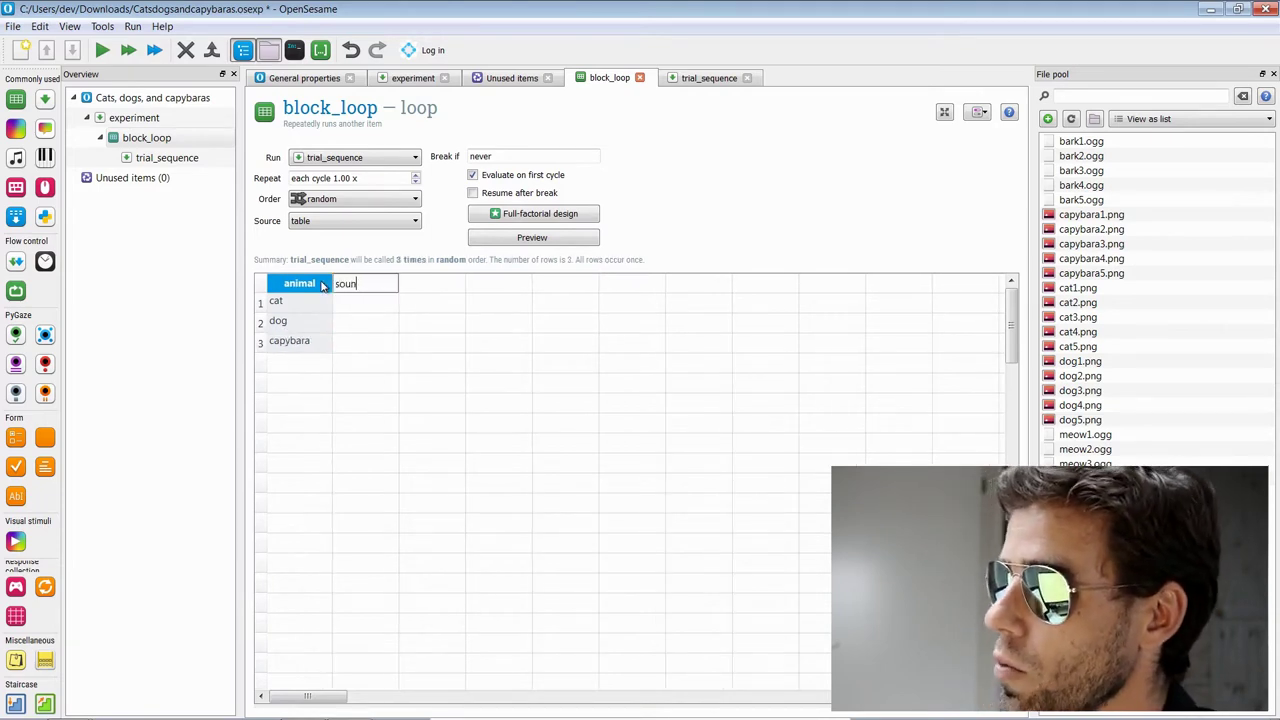
key(Return)
text(bark)
key(Return)
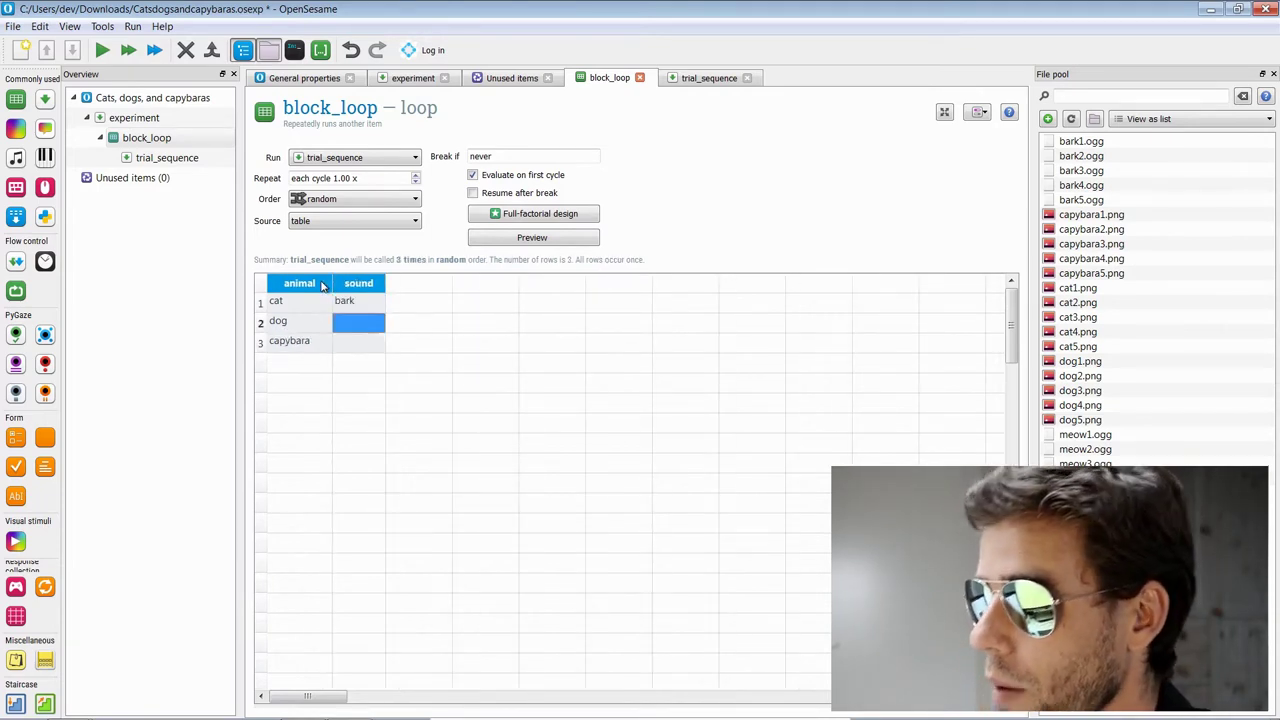
key(Down)
key(Down)
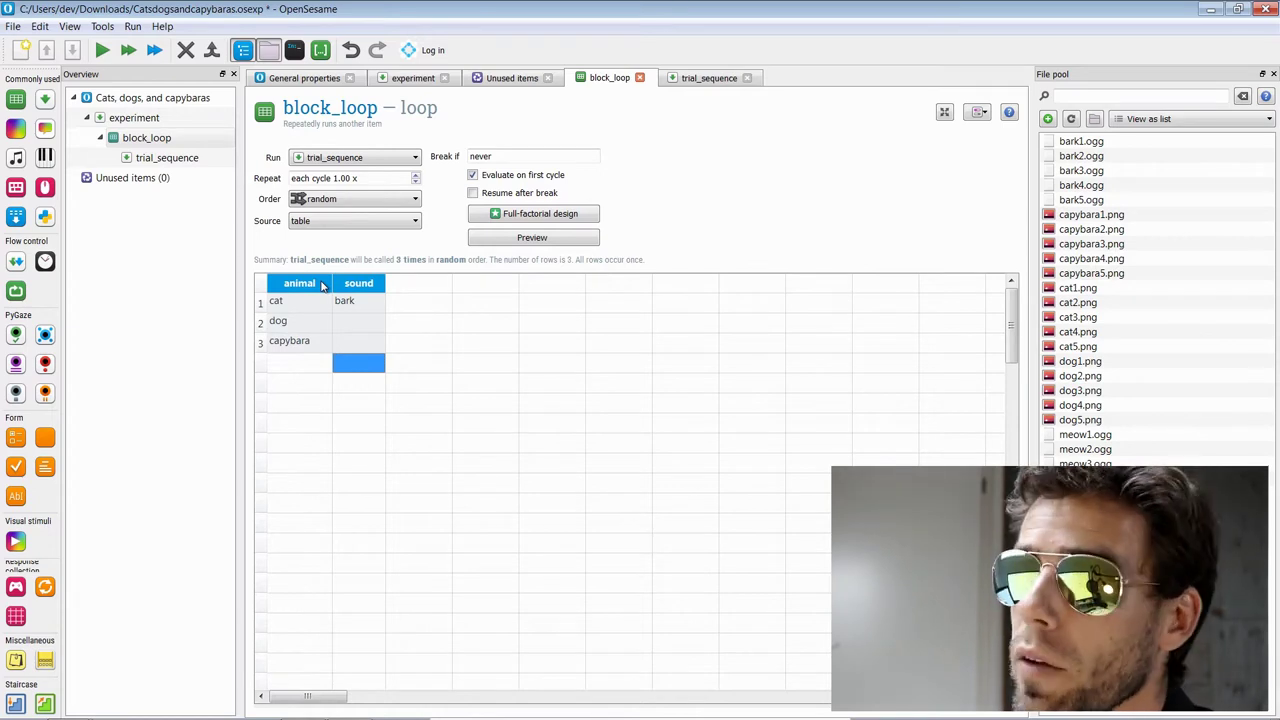
key(Up)
key(Up)
key(Up)
key(Up)
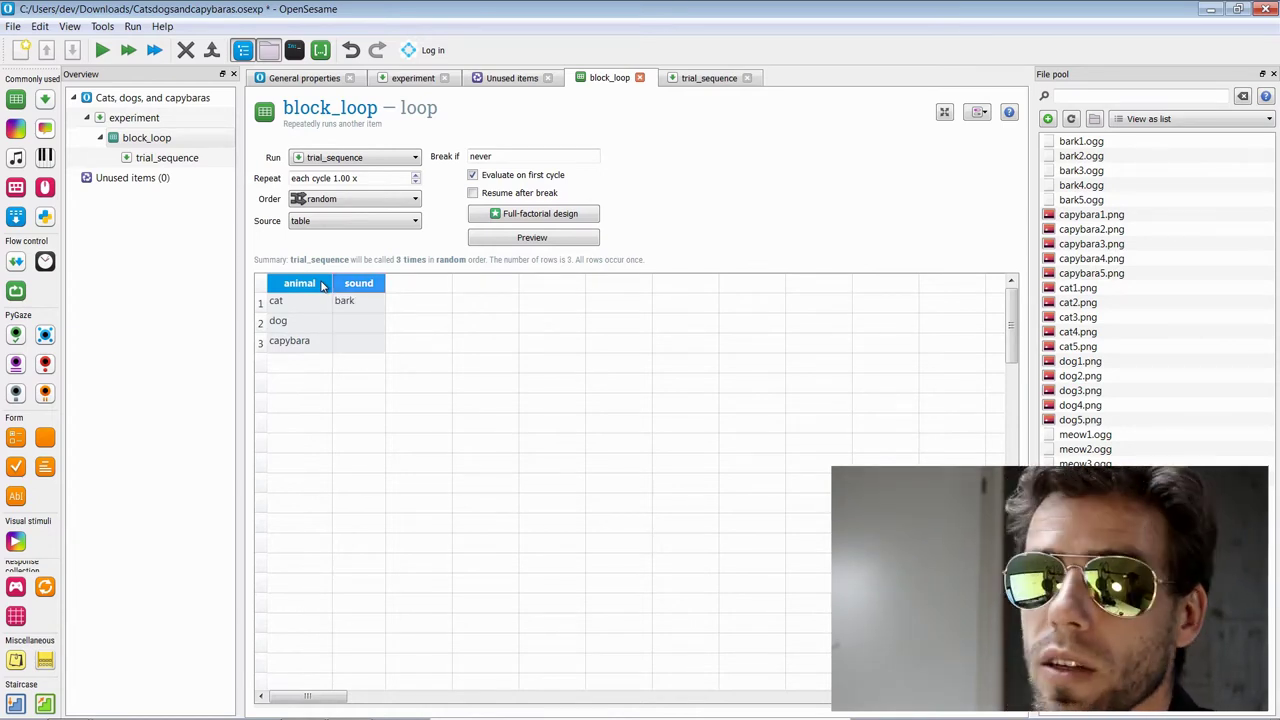
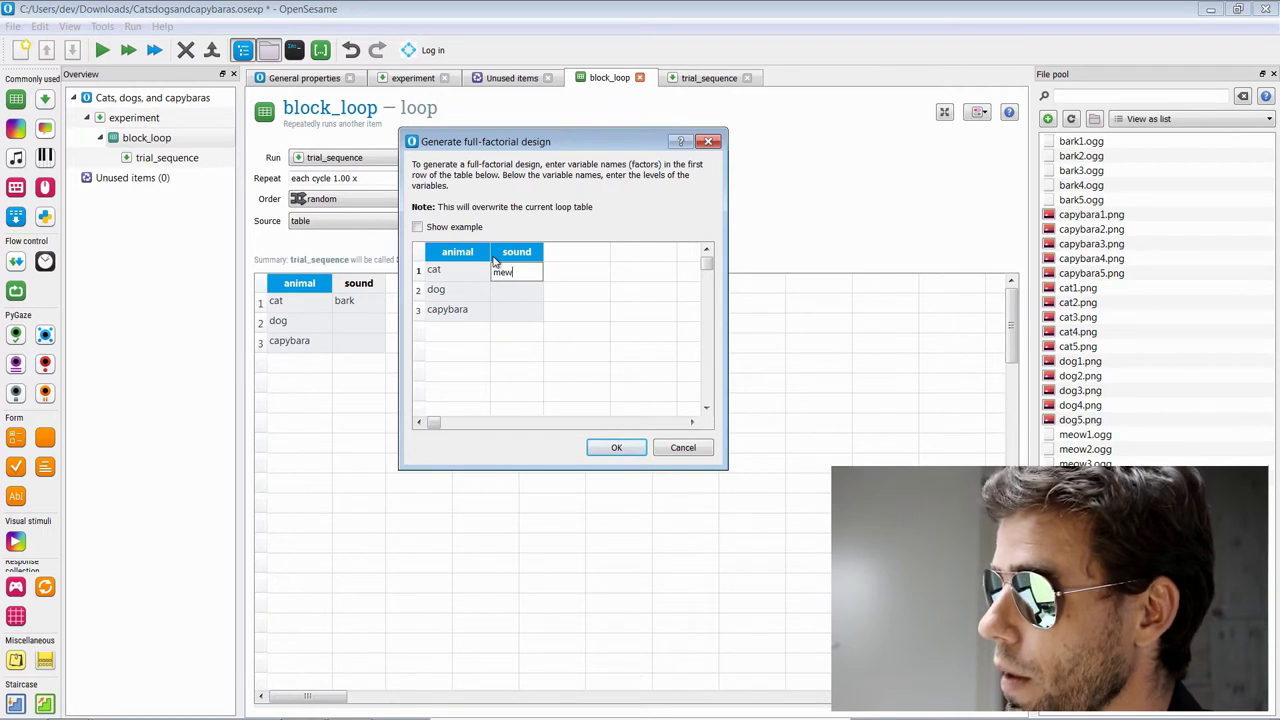
Step: Enter meow and bark as the levels of the sound factor in the full-factorial design
key(Down)
text(bark)
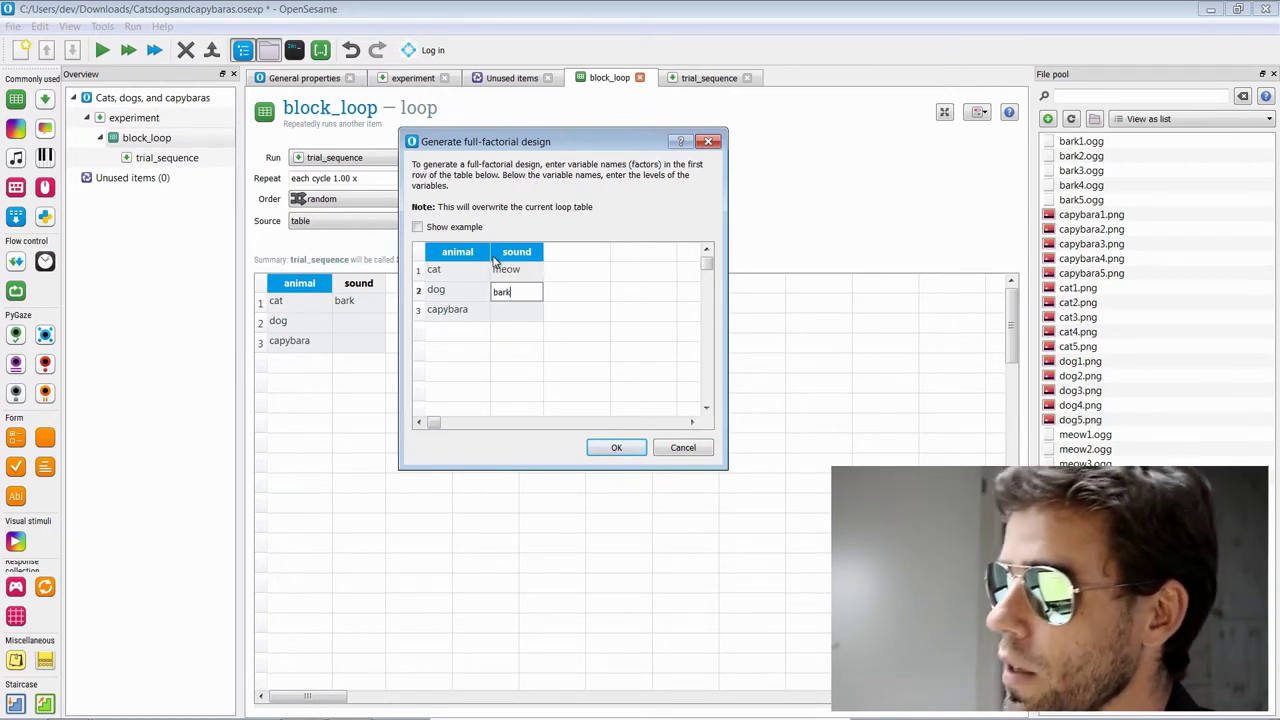
key(Down)
key(Left)
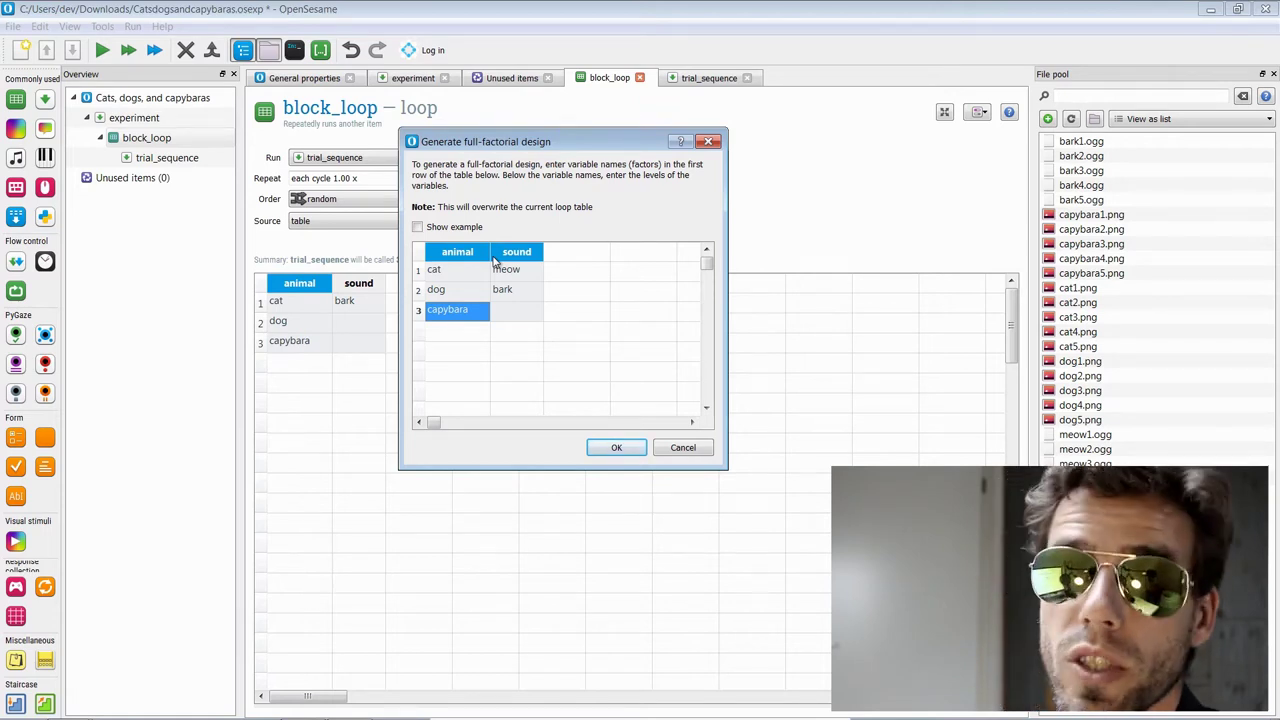
key(Up)
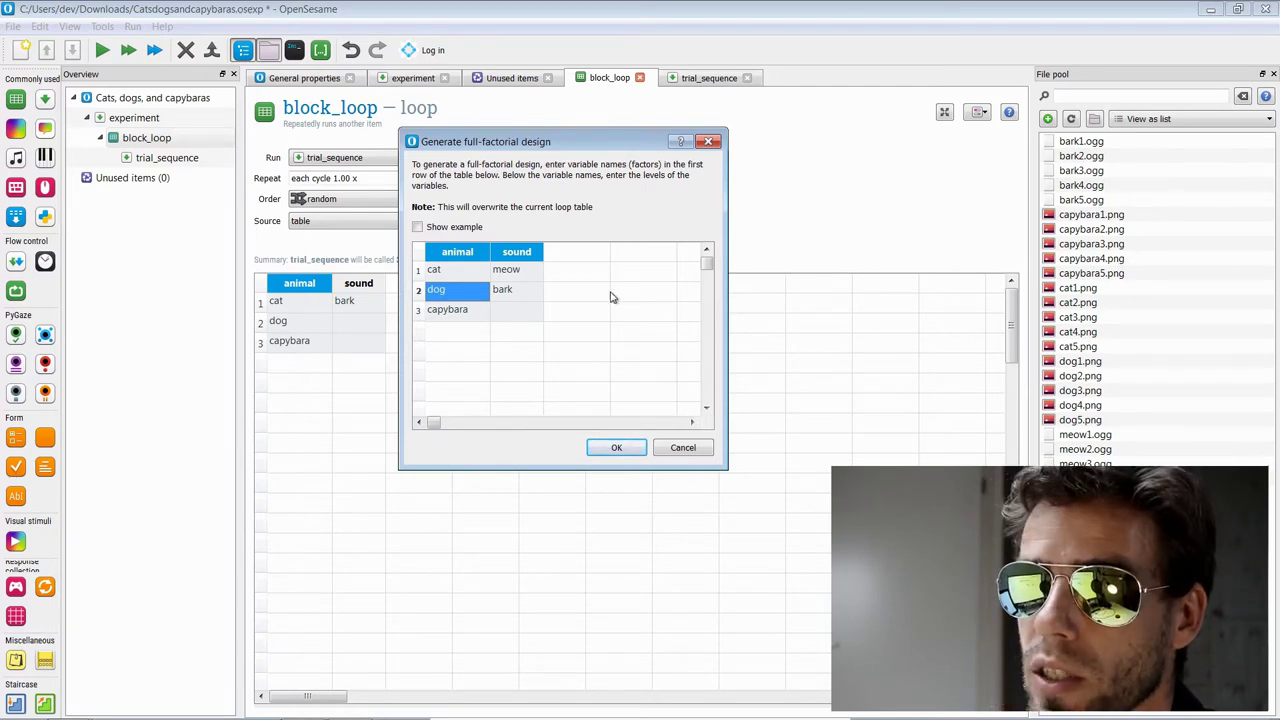
Step: Add a factor named pic_nr with the levels 1 to 5 to the full-factorial design
click(575, 255)
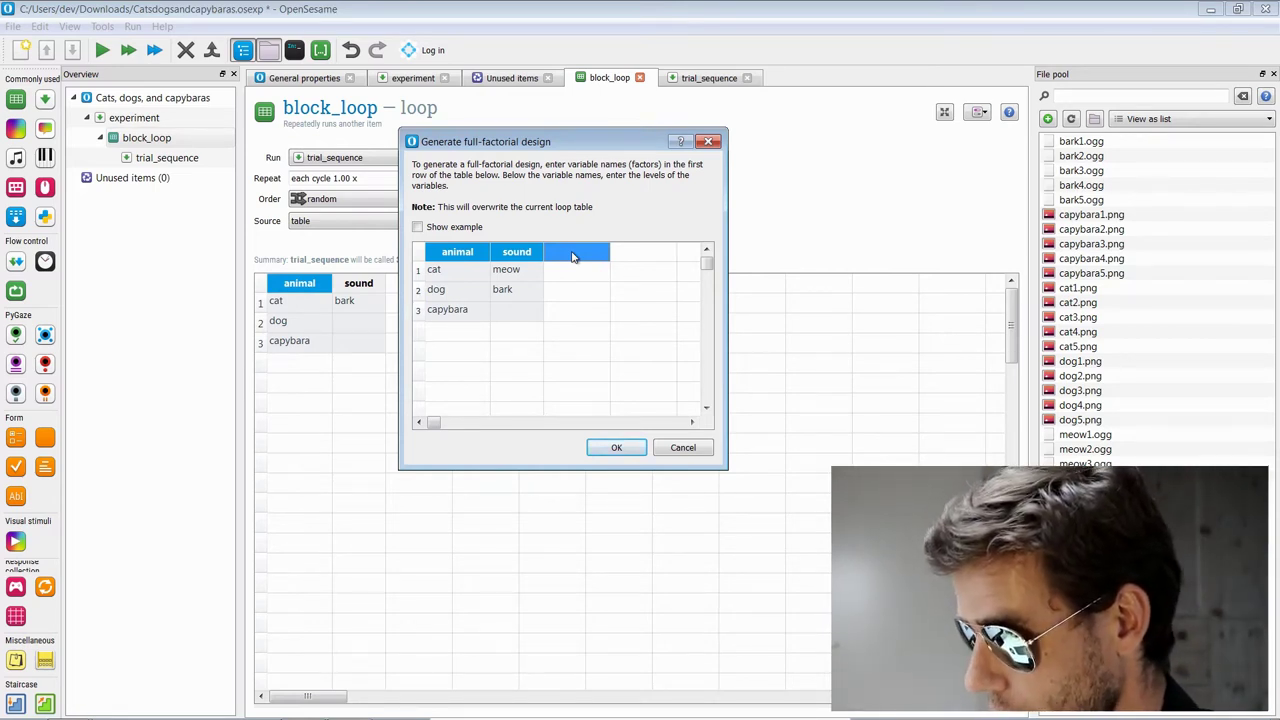
text(pic_nr)
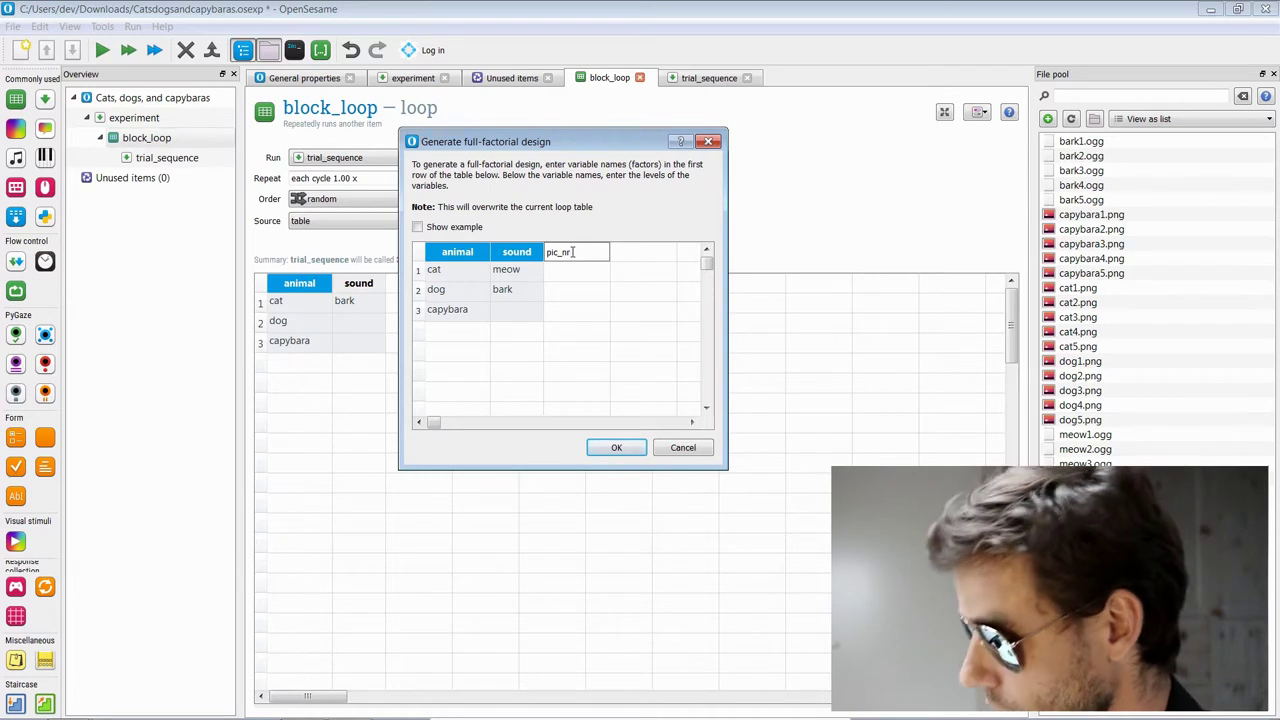
key(Return)
text(1 2 3 4 5)
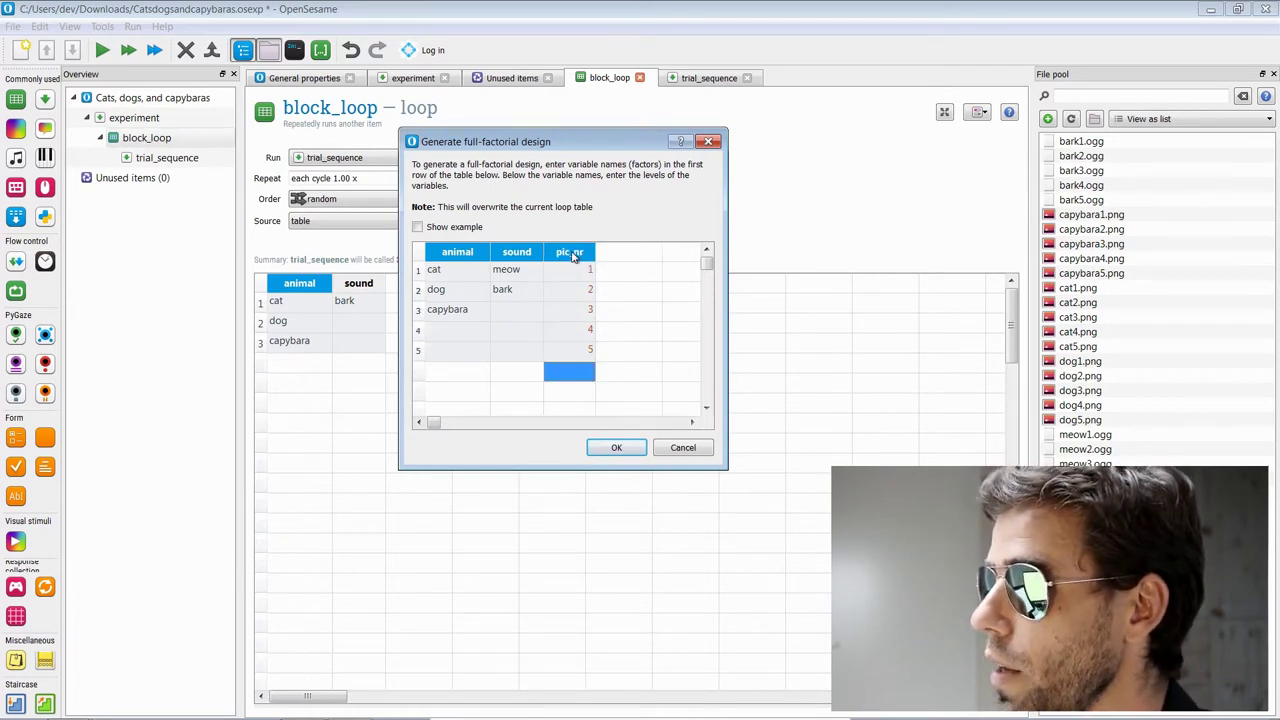
key(Up)
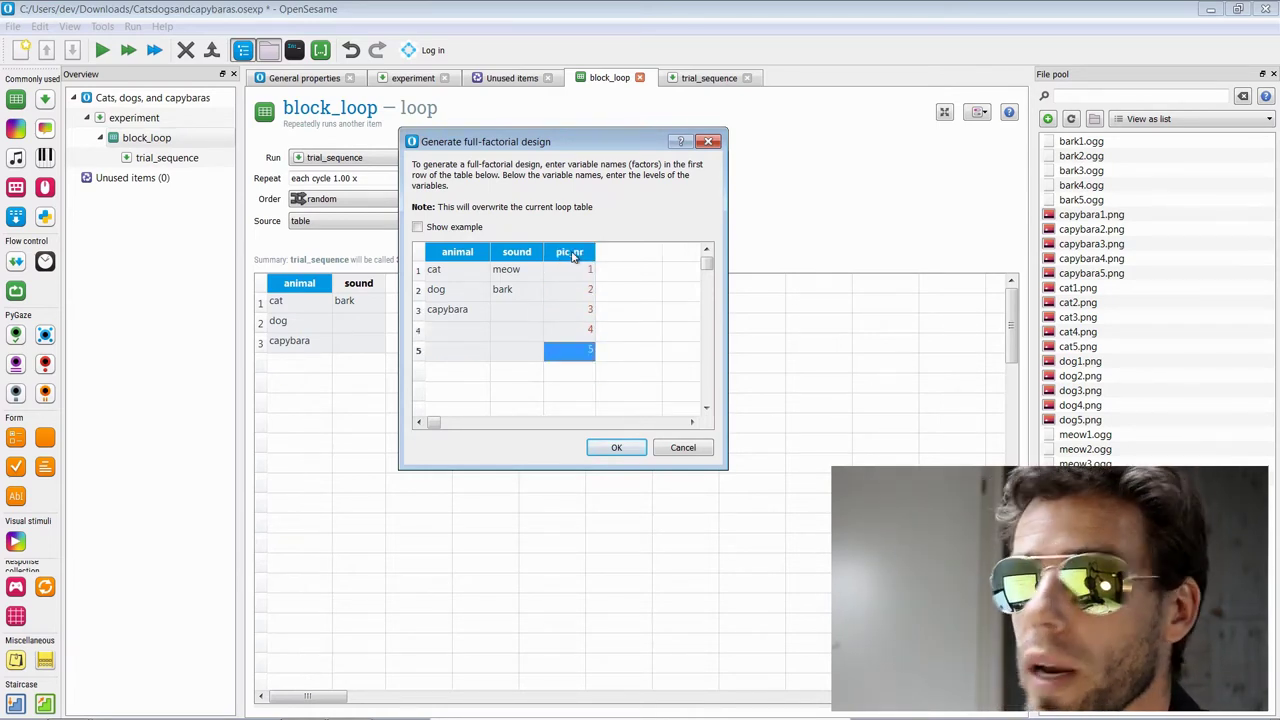
click(573, 256)
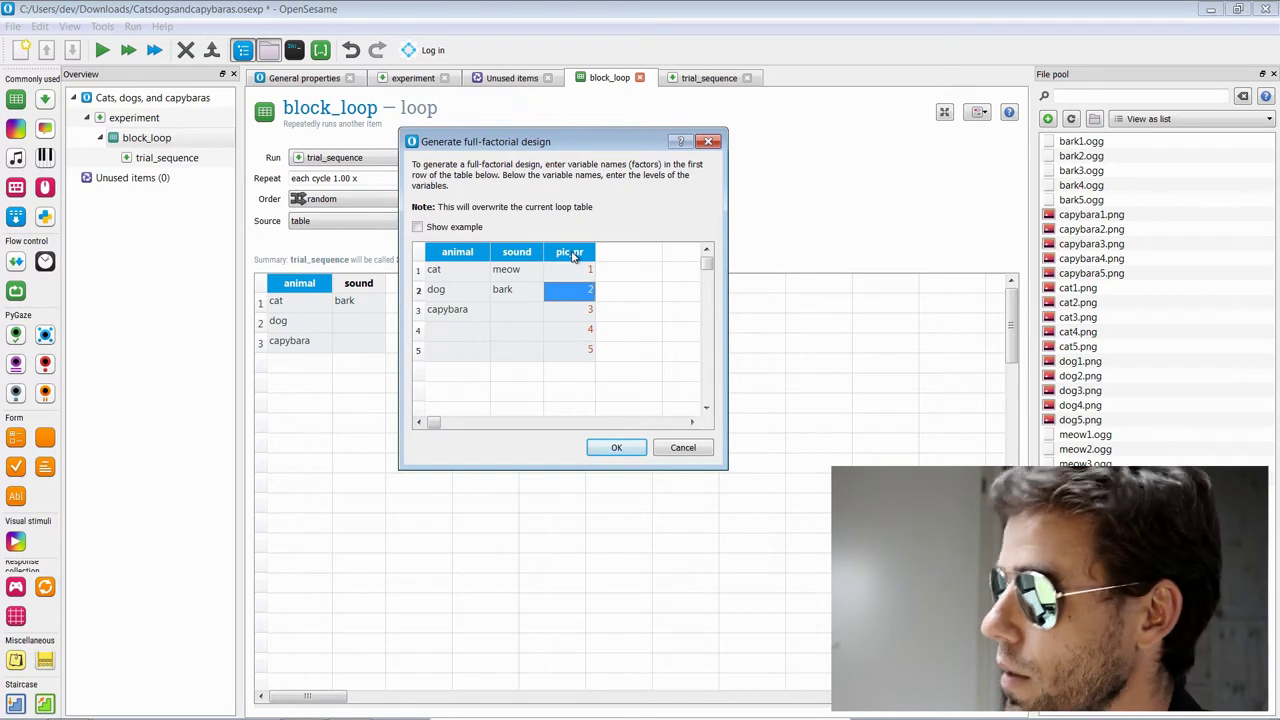
Step: Add a factor named sound_nr with the levels 1 to 5 and generate the full-factorial design into block_loop's table
click(640, 258)
text(sound_nr)
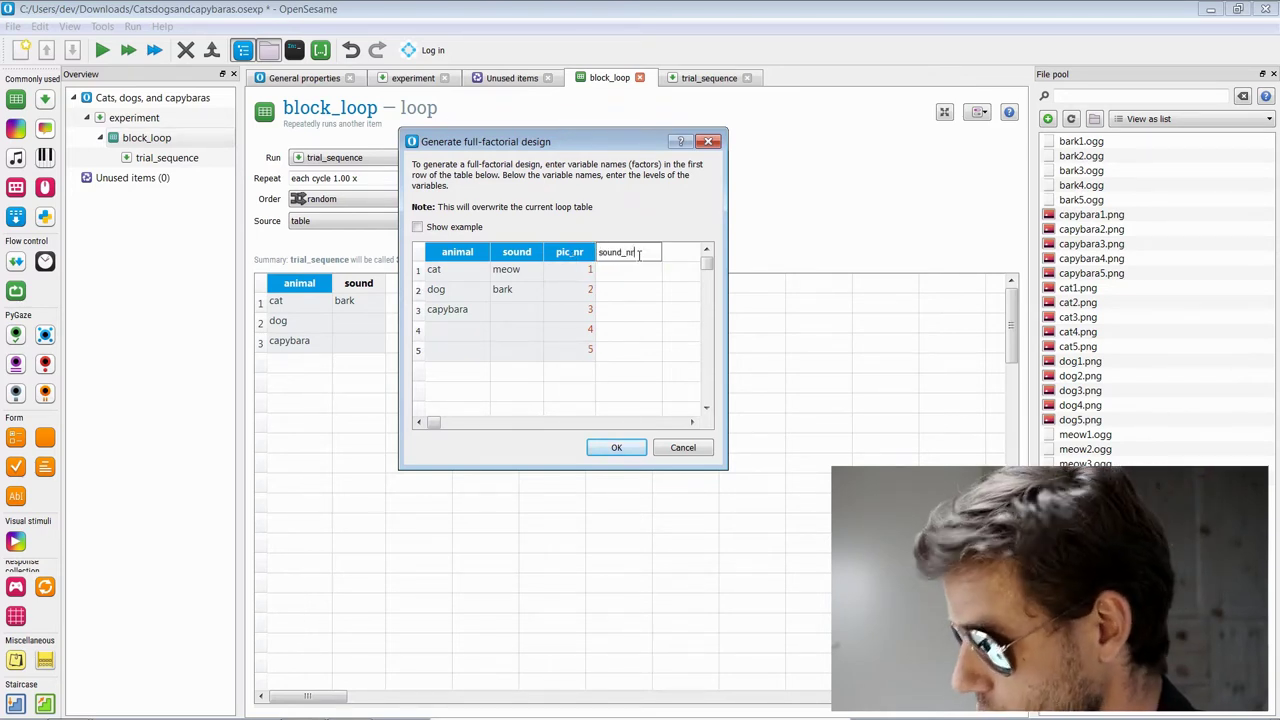
key(Return)
text(1 2 3 4 5 6)
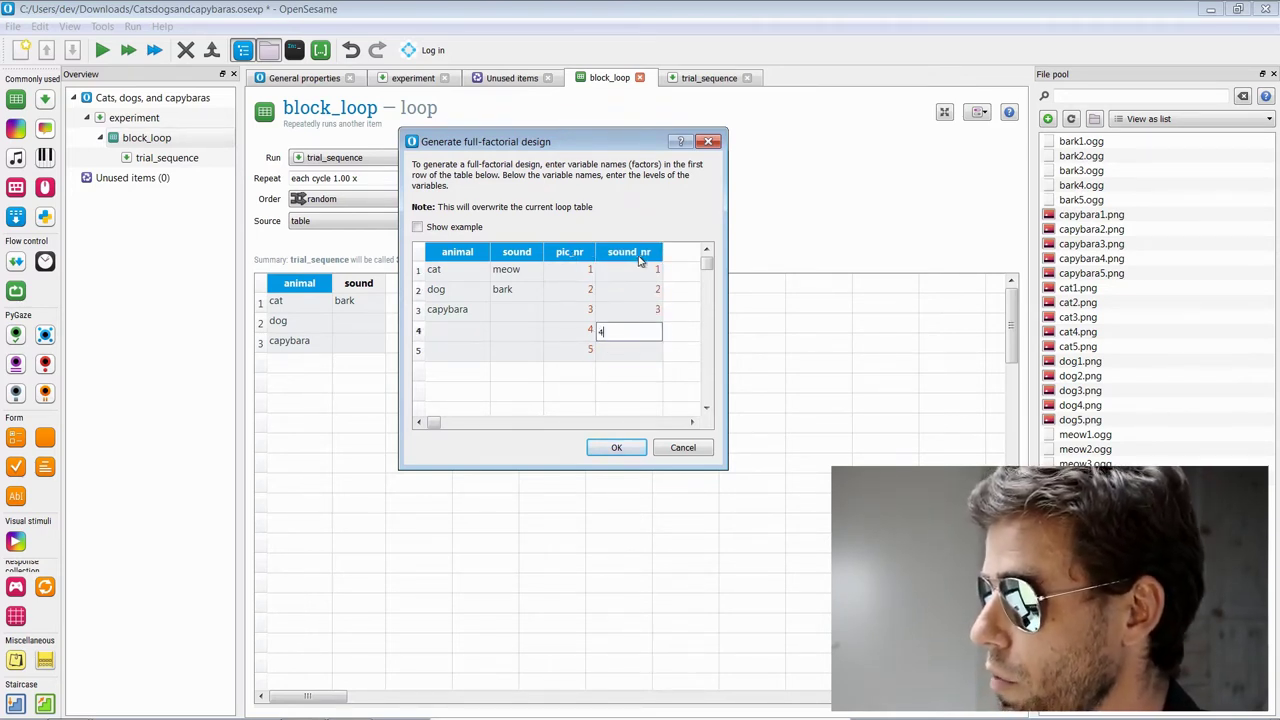
key(Return)
key(Up)
right_click(641, 371)
click(674, 441)
click(648, 352)
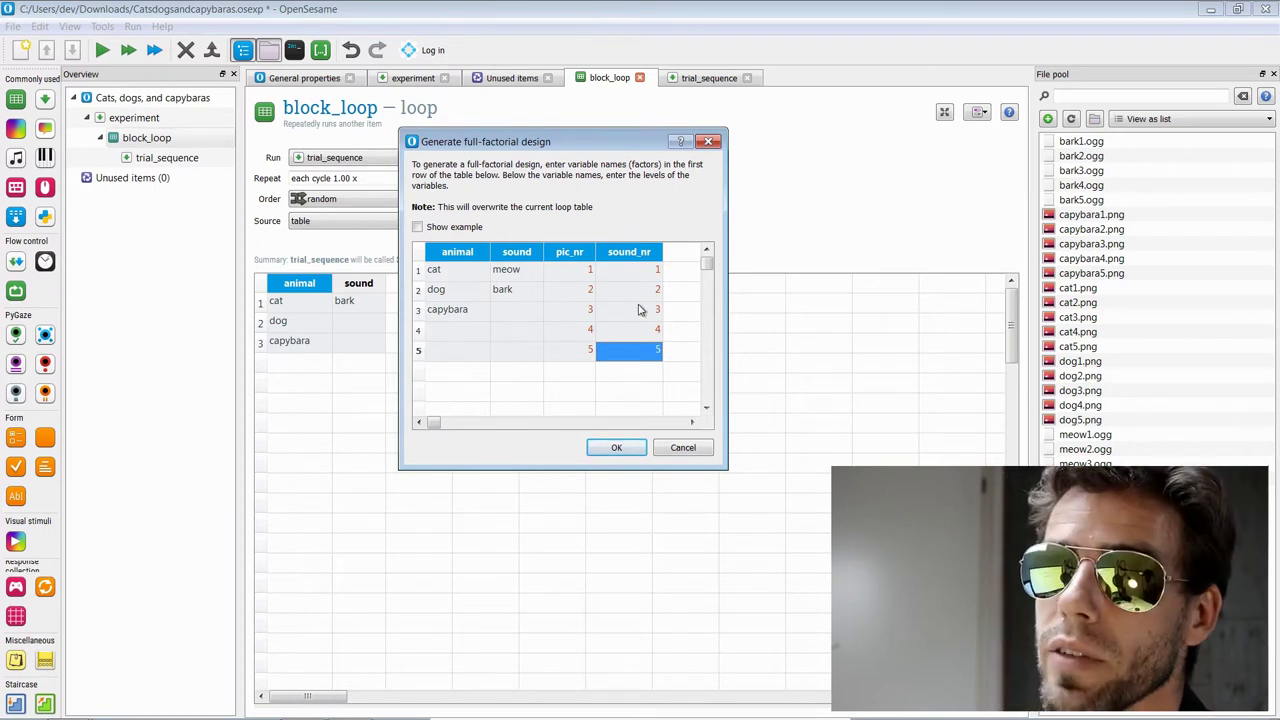
click(617, 447)
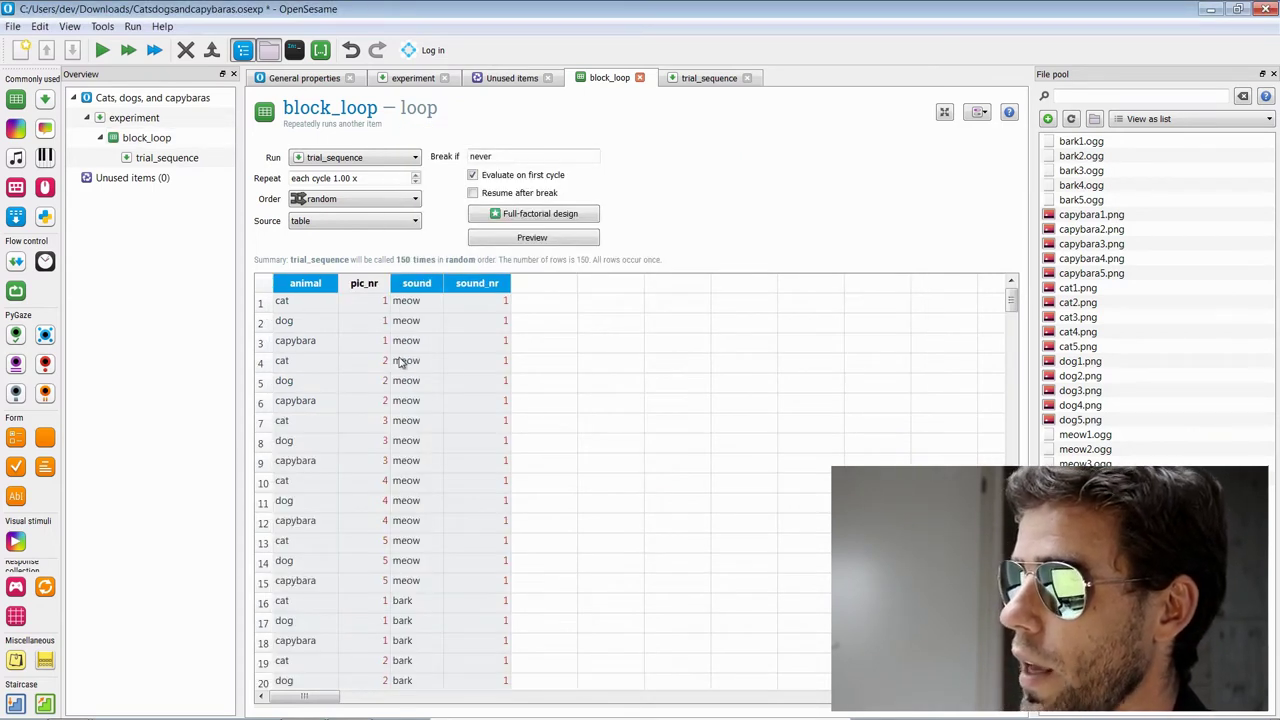
Step: Examine the combinations of animal, pic_nr, sound and sound_nr through the whole generated table of block_loop
scroll(400, 390, down, 2)
scroll(400, 450, down, 20)
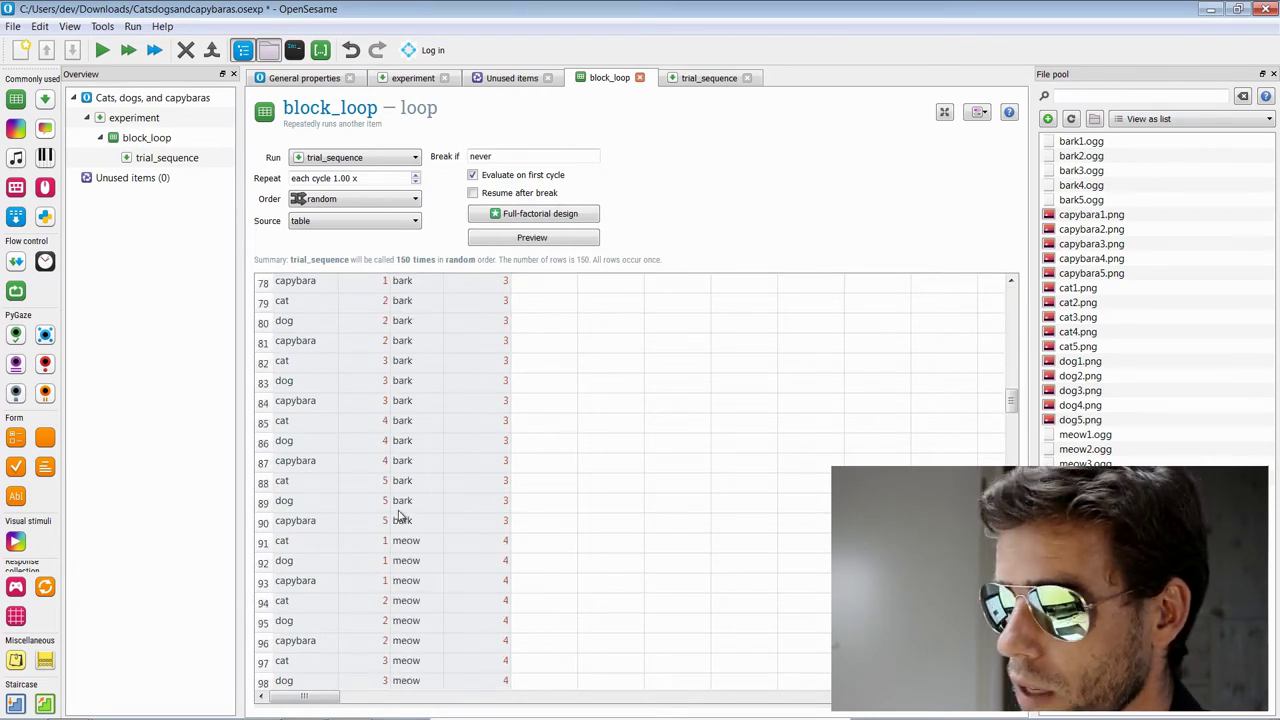
scroll(399, 519, down, 8)
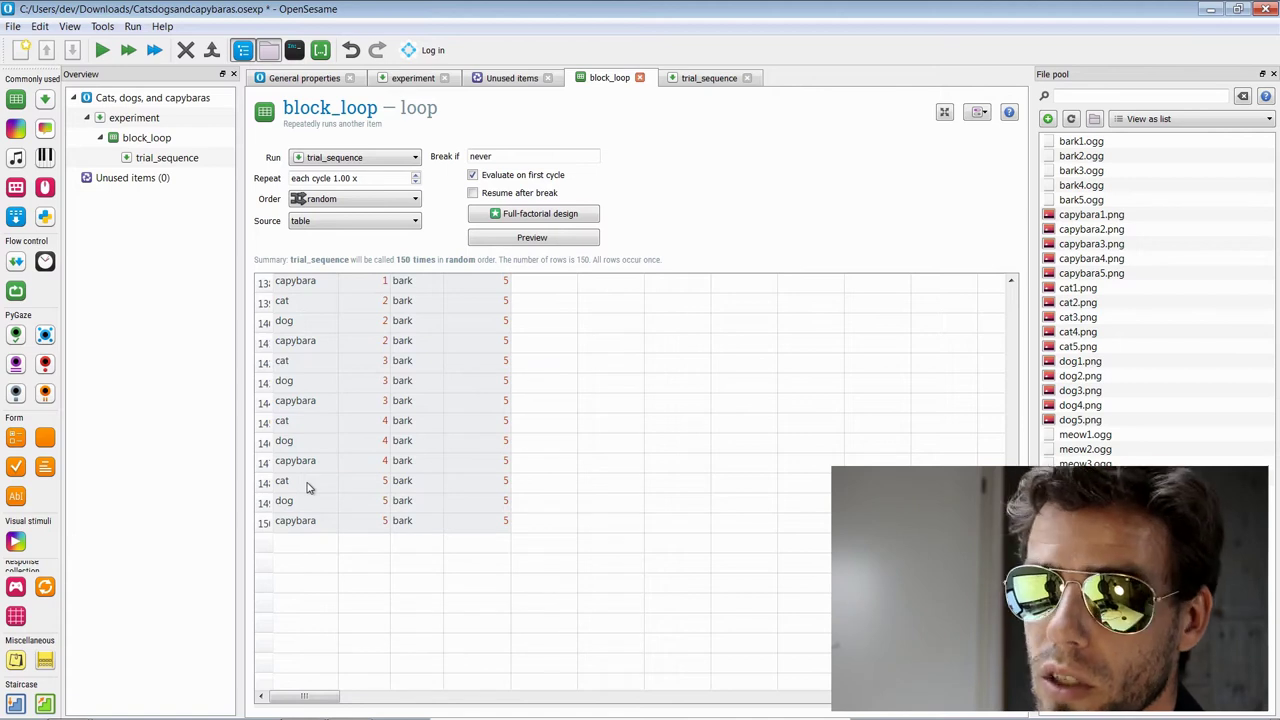
scroll(470, 535, up, 3)
scroll(296, 600, down, 2)
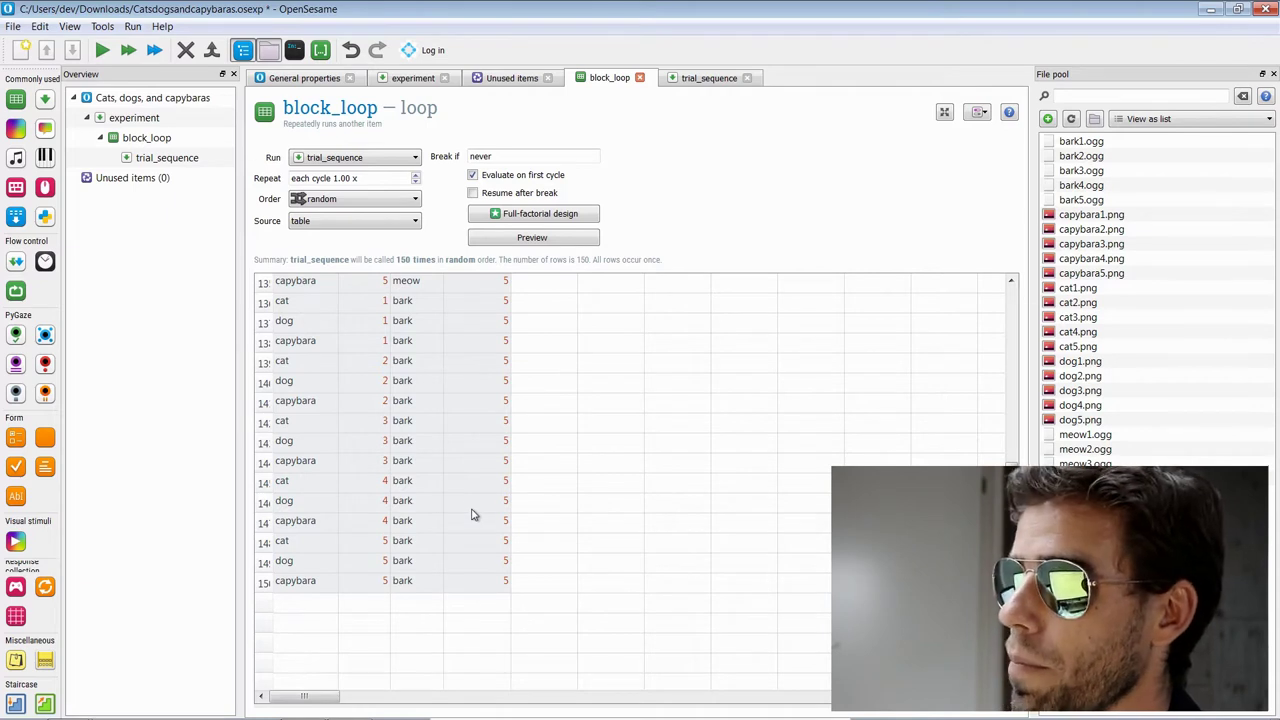
scroll(473, 515, up, 20)
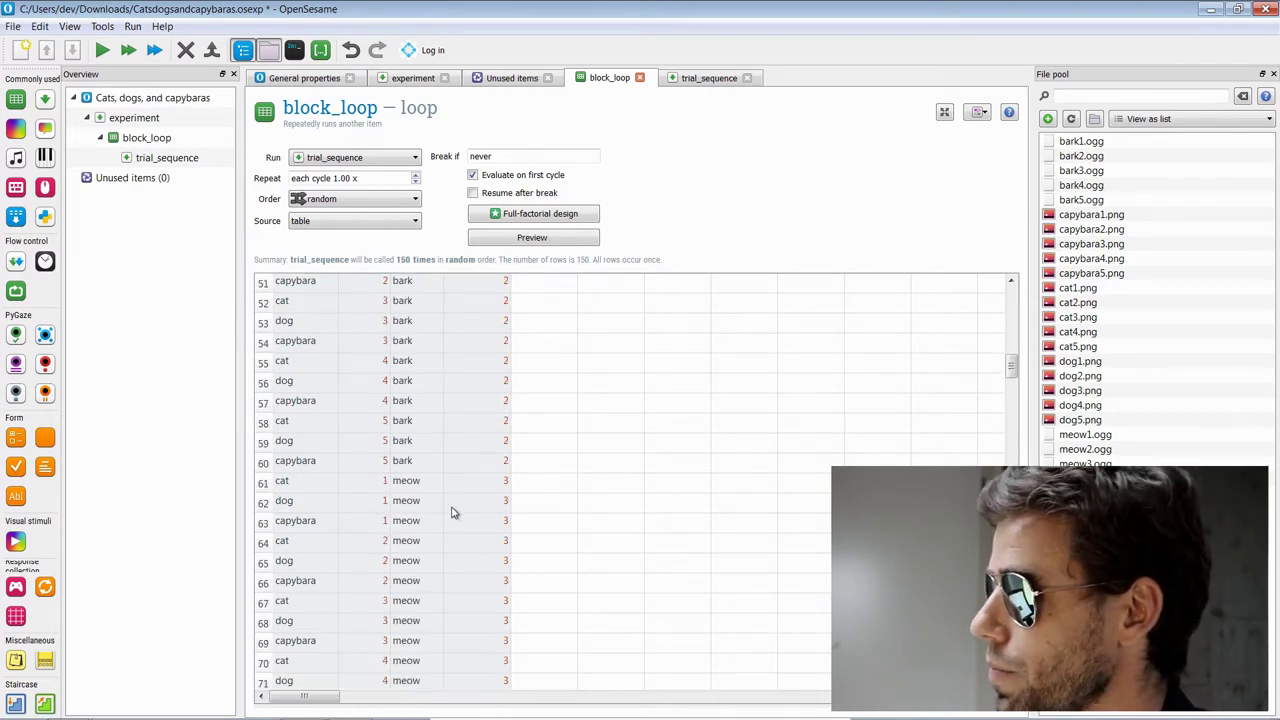
scroll(451, 513, up, 17)
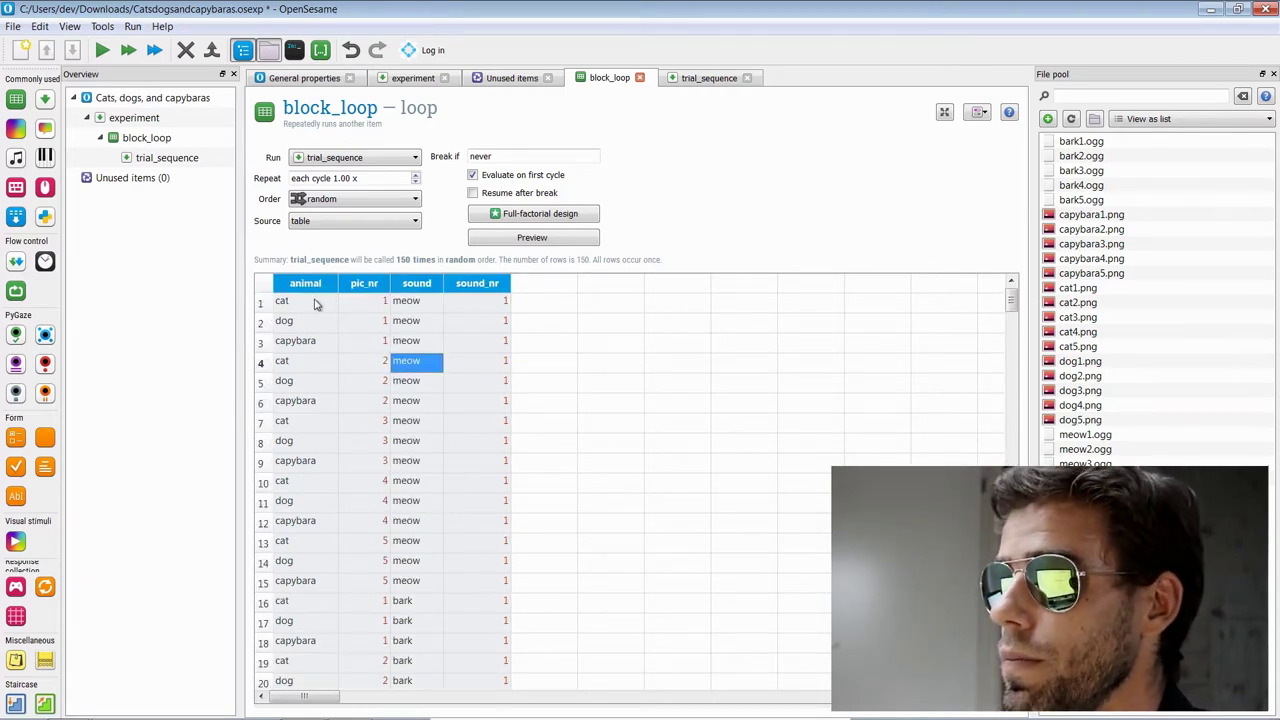
click(314, 303)
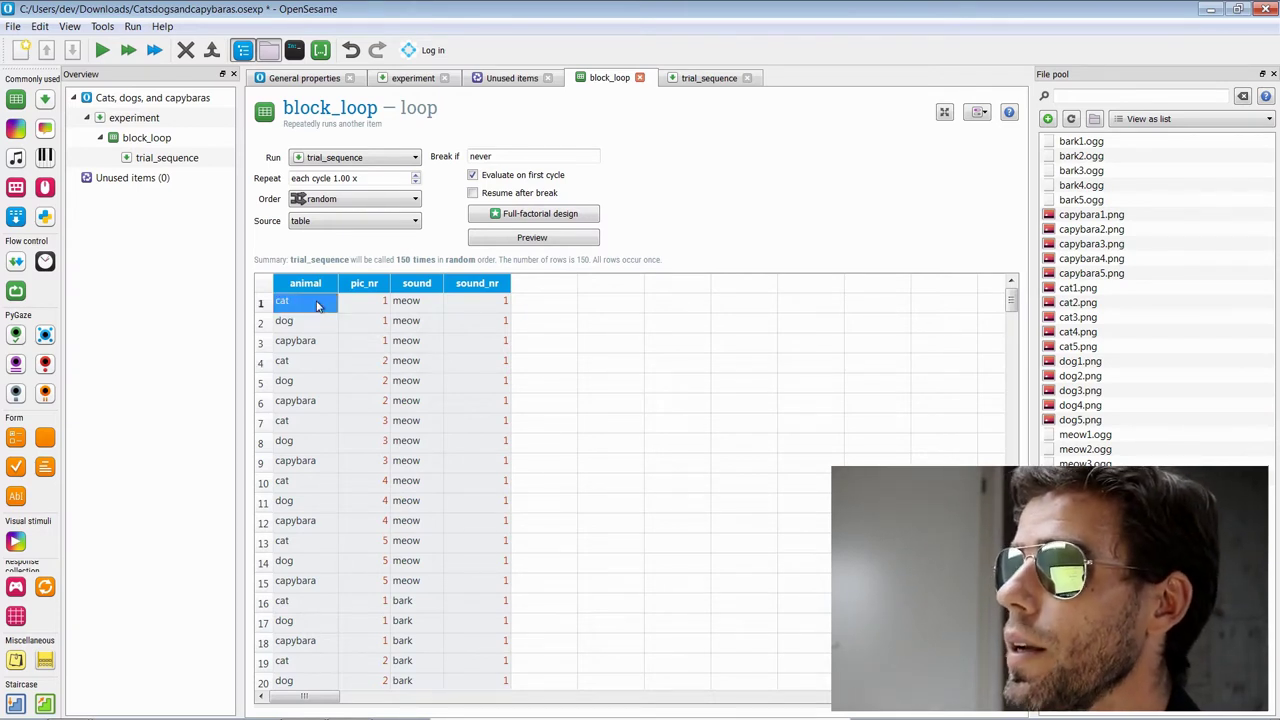
Step: Add a sketchpad named fixation_dot as the first item of trial_sequence
click(185, 160)
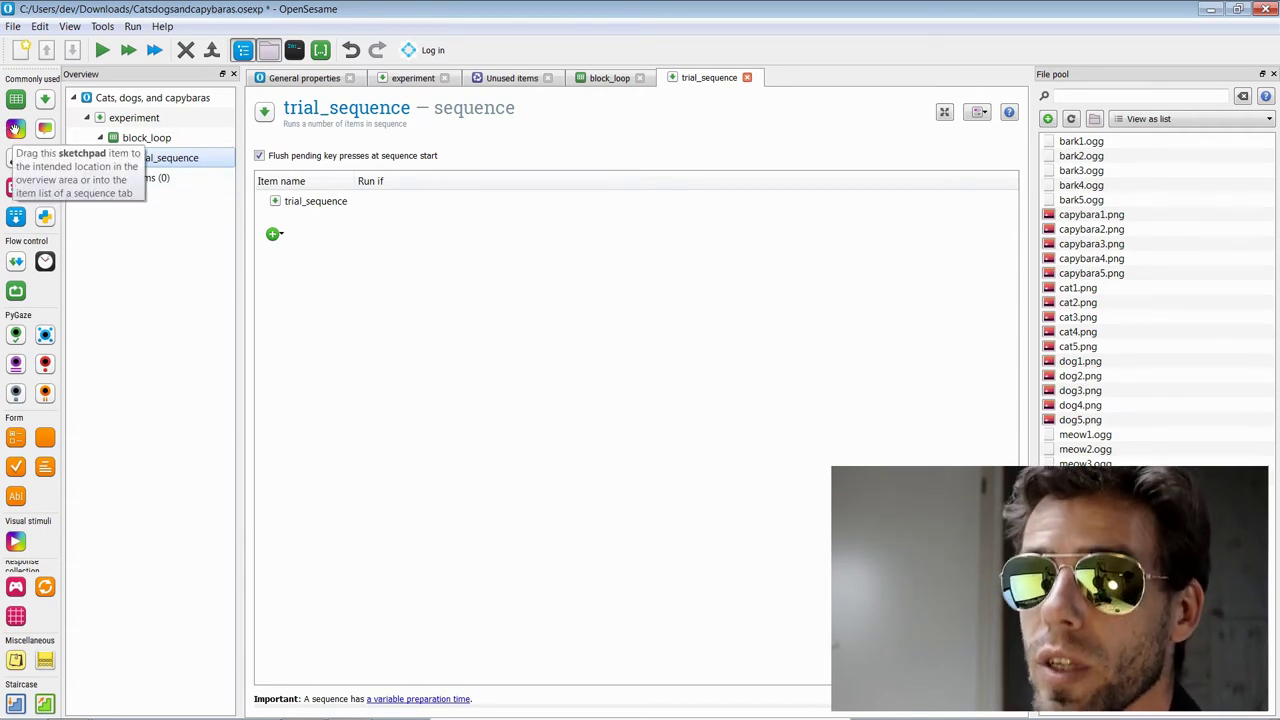
mouse_move(15, 130)
mouse_down()
mouse_move(299, 229)
mouse_move(326, 210)
mouse_up()
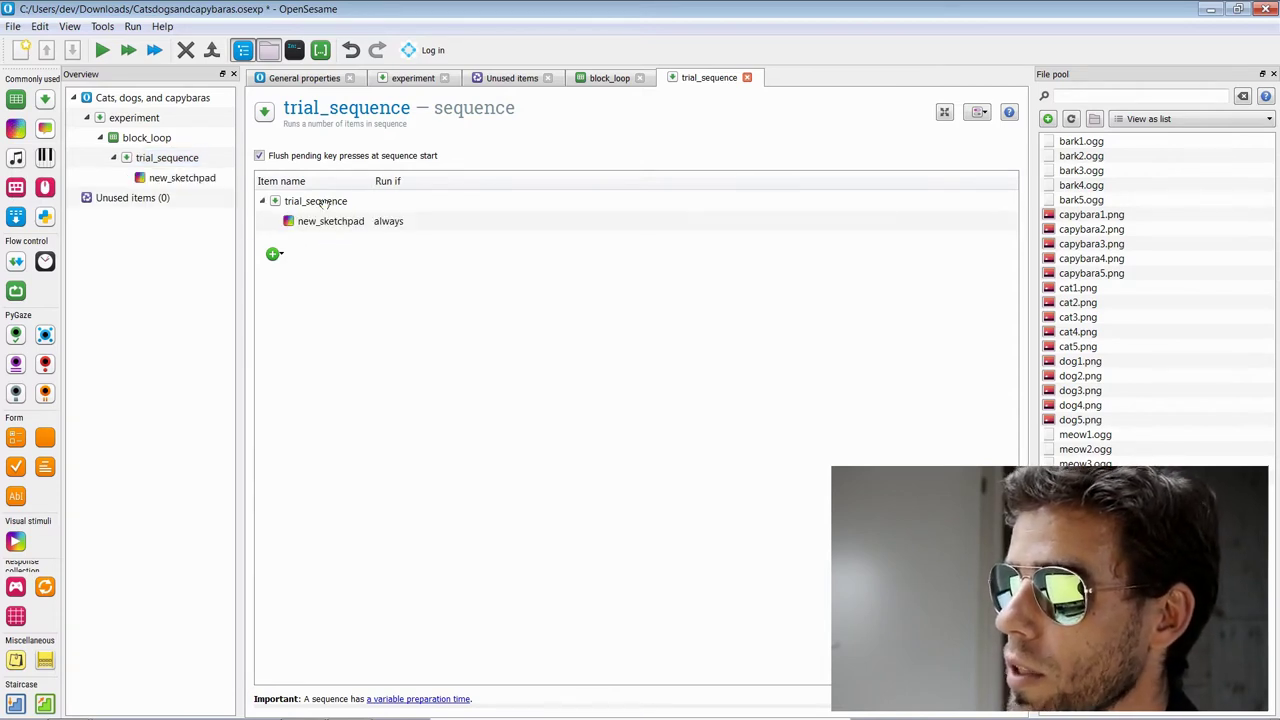
click(330, 221)
click(330, 221)
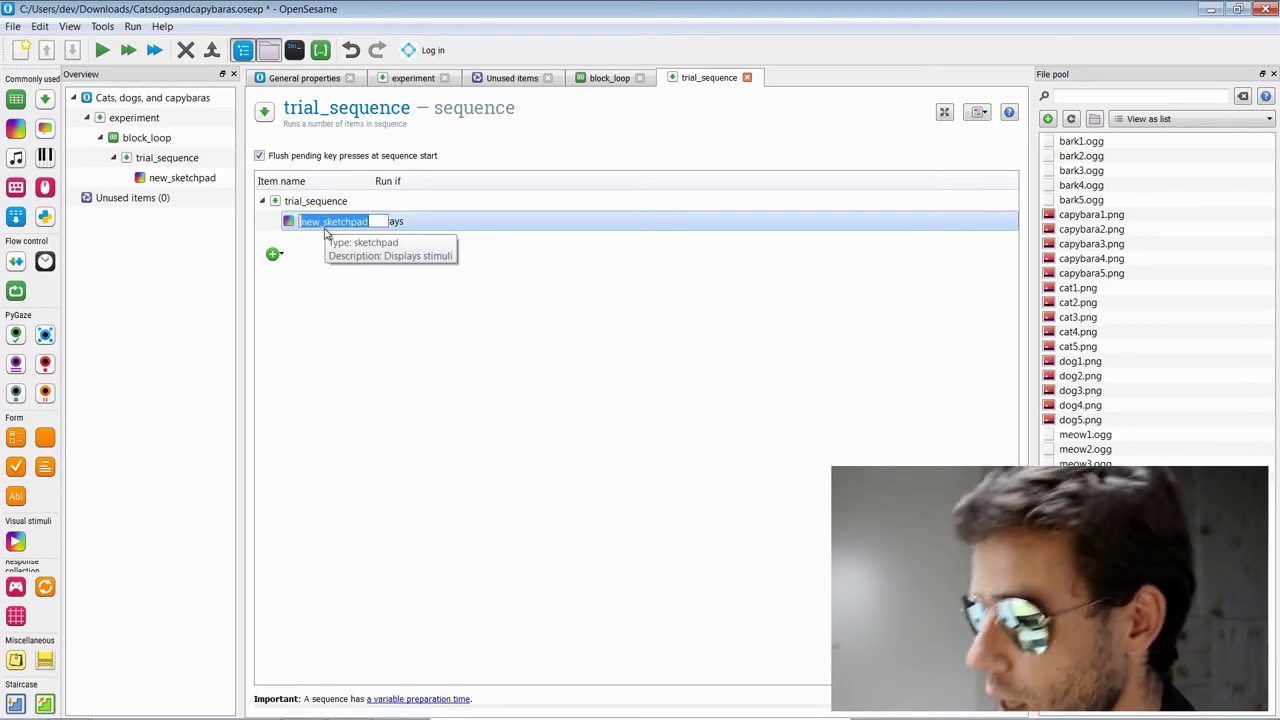
text(fixation_dot)
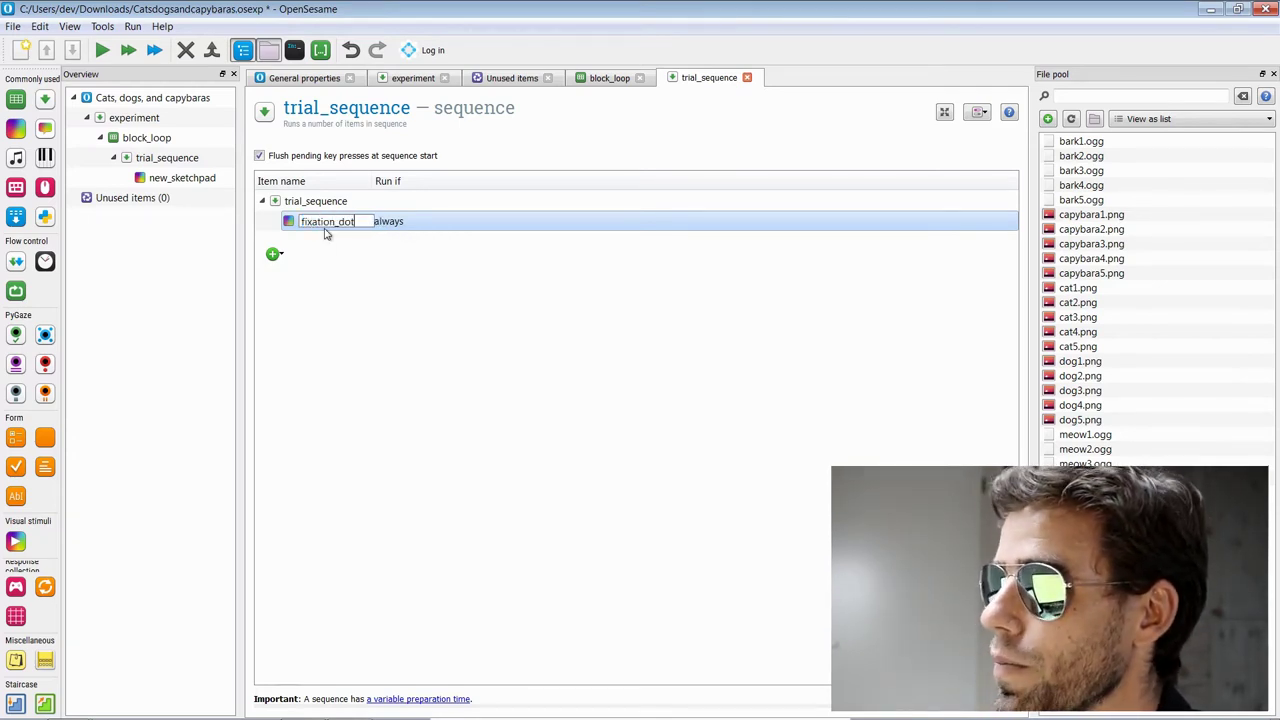
key(Return)
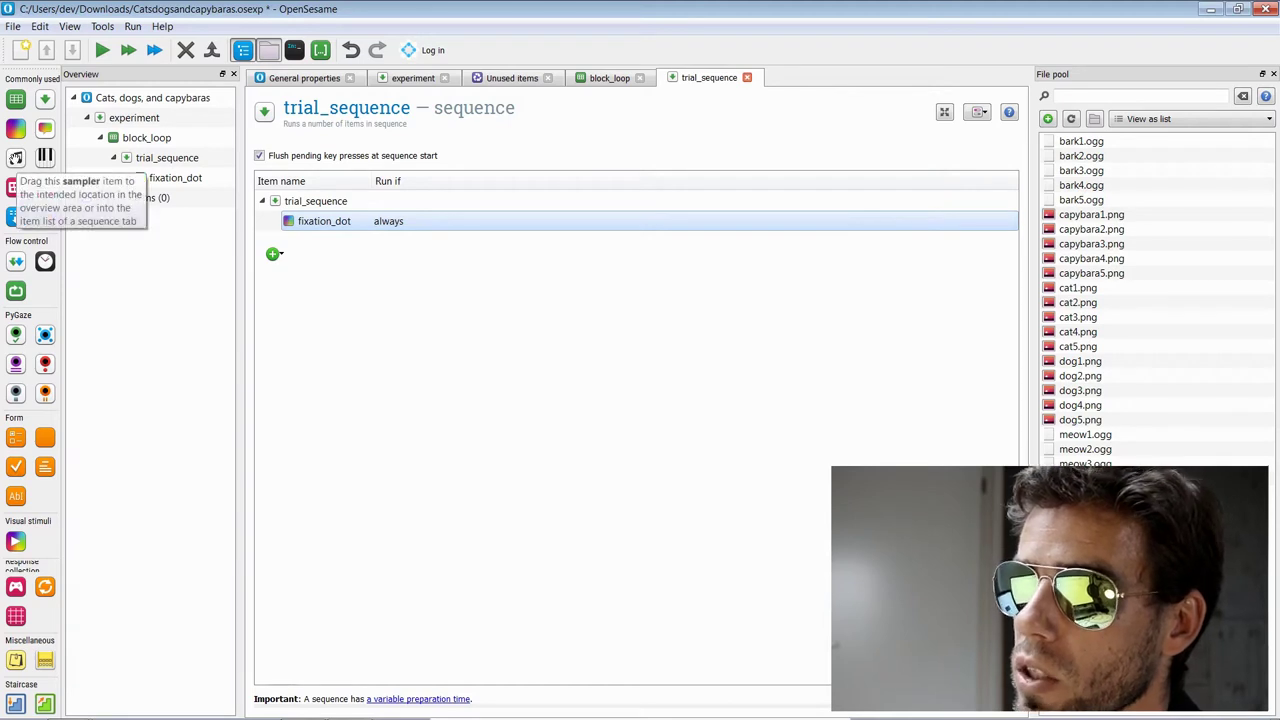
Step: Add a sampler named animal_sound to trial_sequence directly after fixation_dot
drag(15, 157, 322, 242)
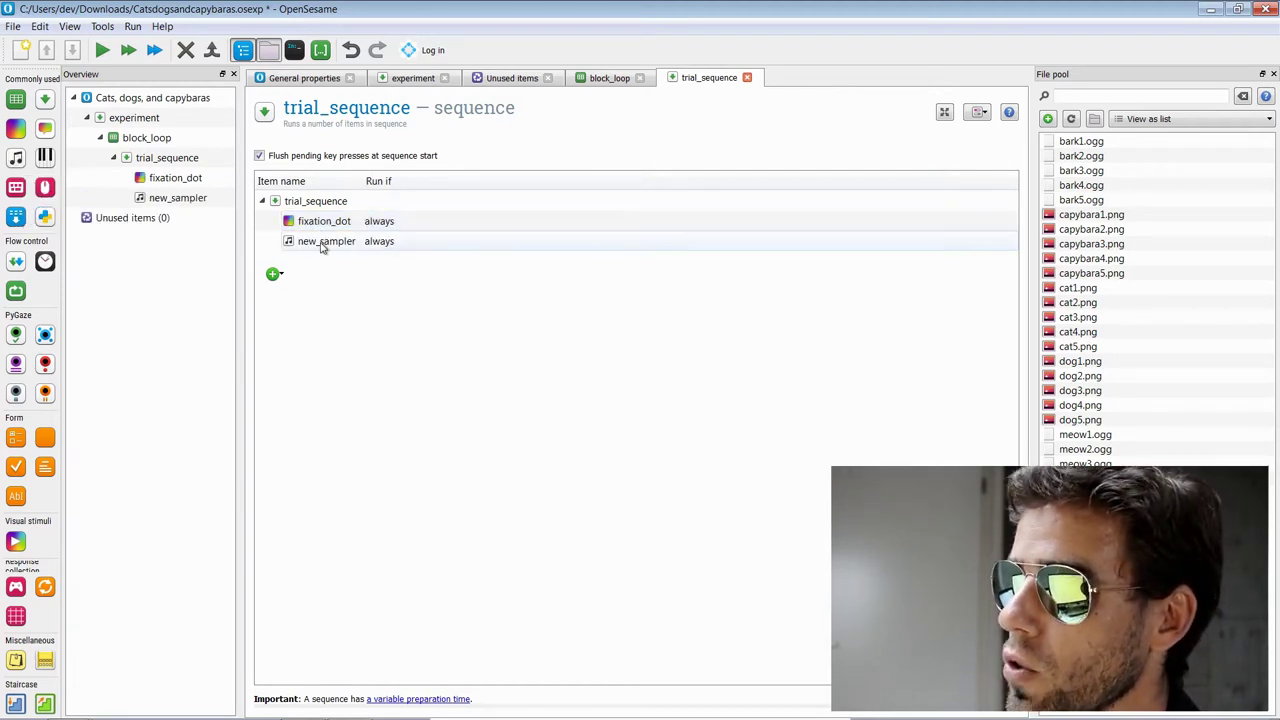
click(322, 246)
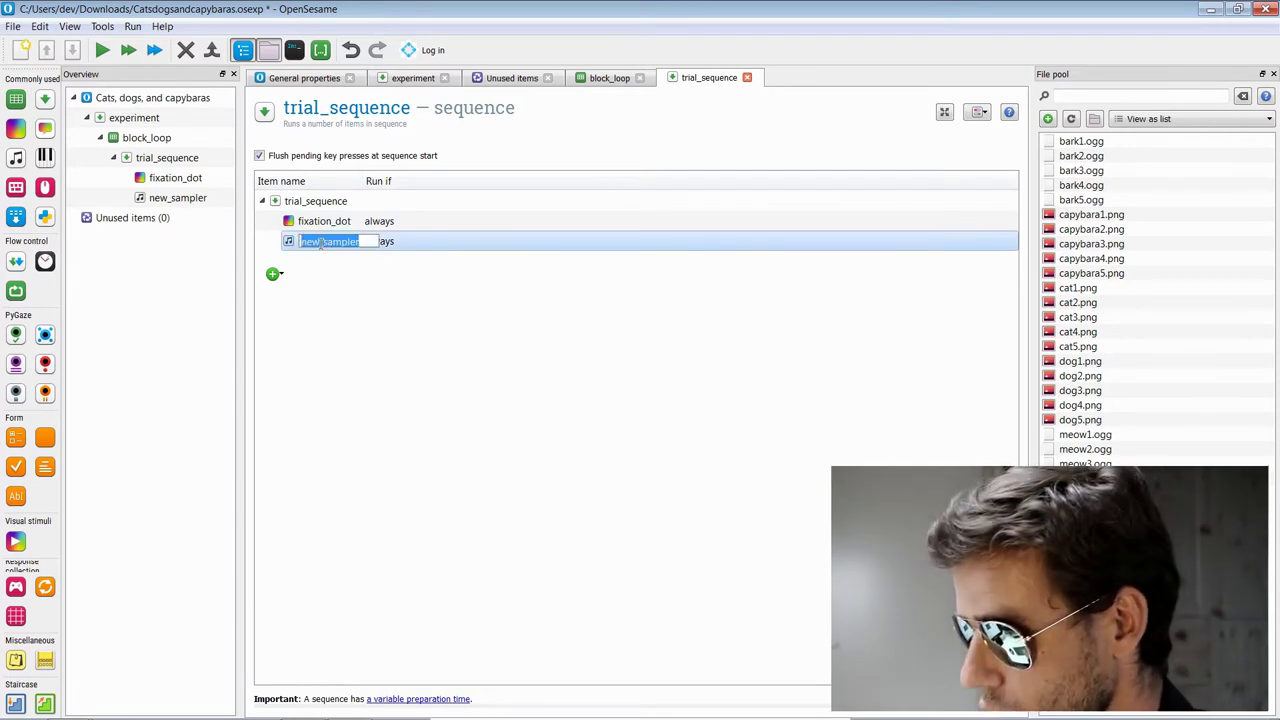
text(animal_sound)
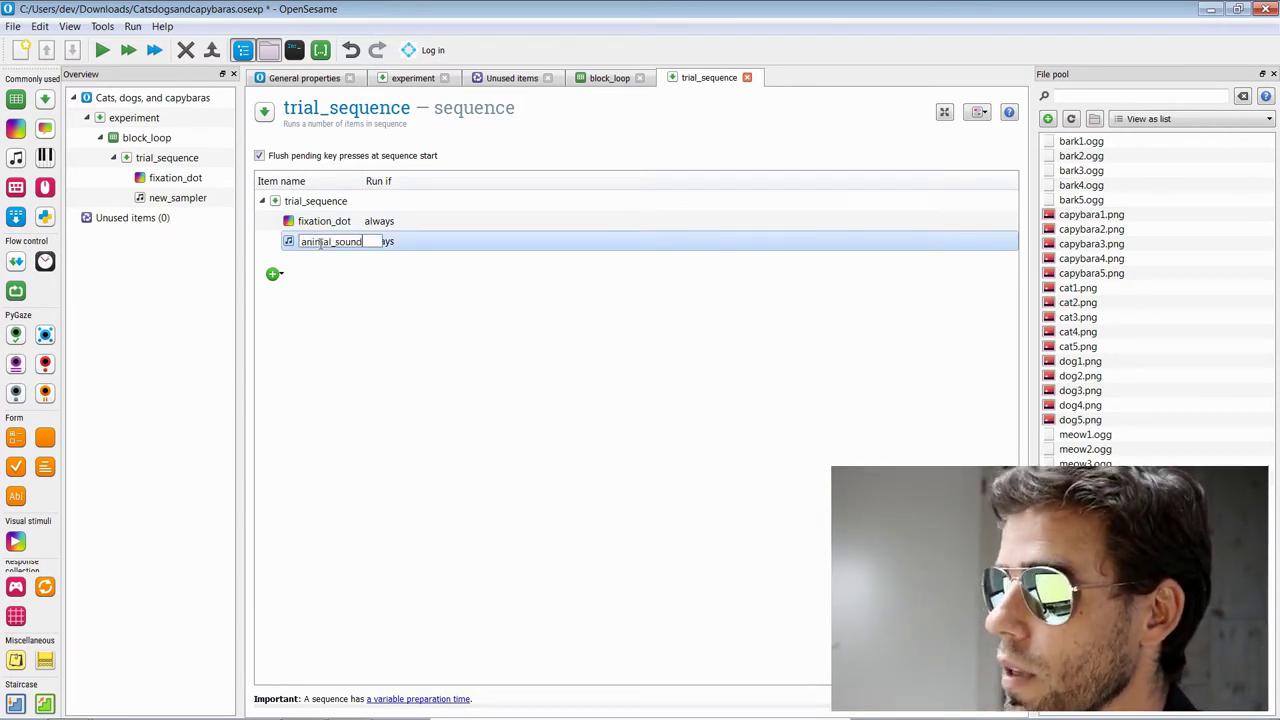
key(Return)
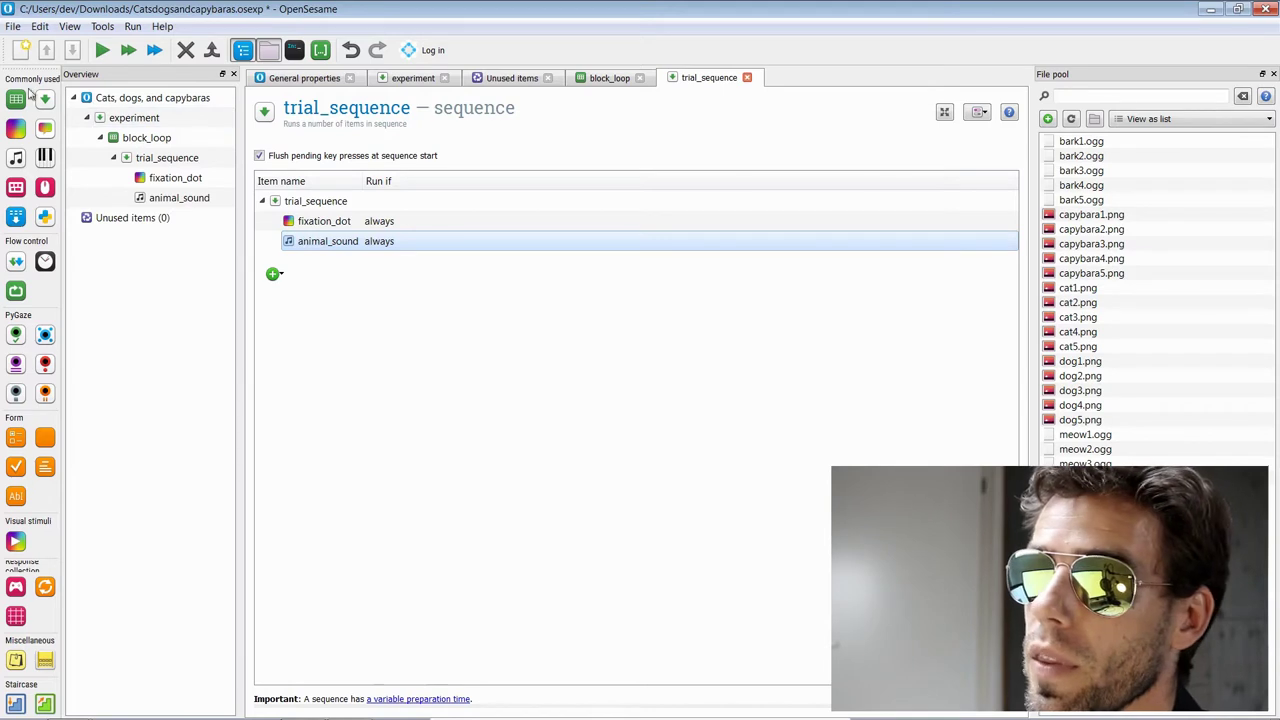
Step: Add a sketchpad named animal_sketchpad after animal_sound in trial_sequence and widen the item name column to fit its name
mouse_move(15, 128)
mouse_down()
mouse_move(229, 136)
mouse_move(318, 260)
mouse_up()
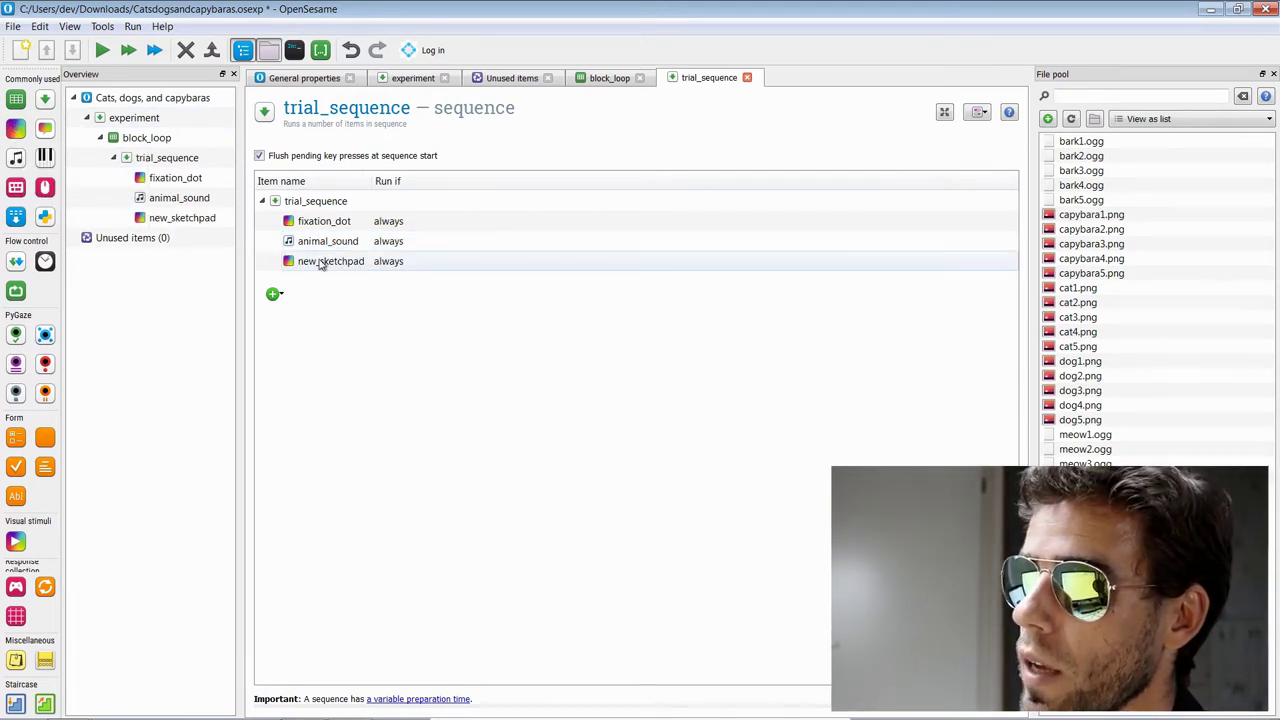
click(326, 260)
click(326, 260)
text(anima)
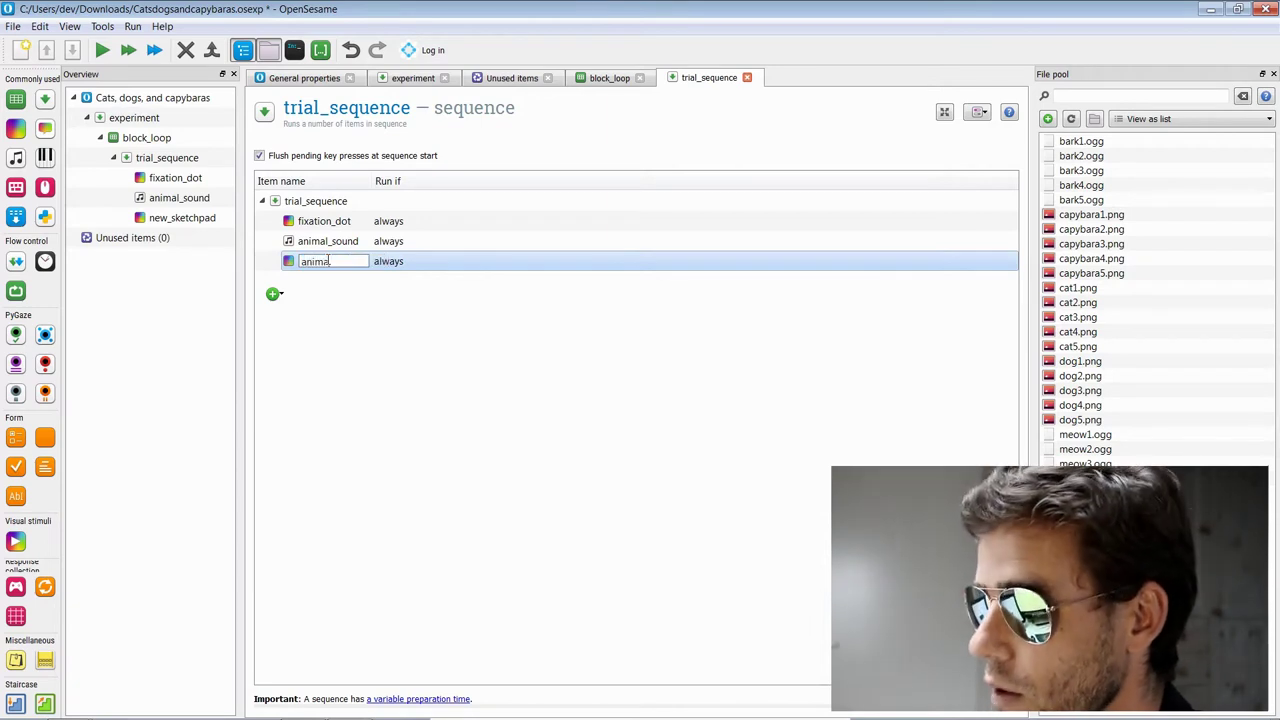
text(l_sketchpad)
key(Return)
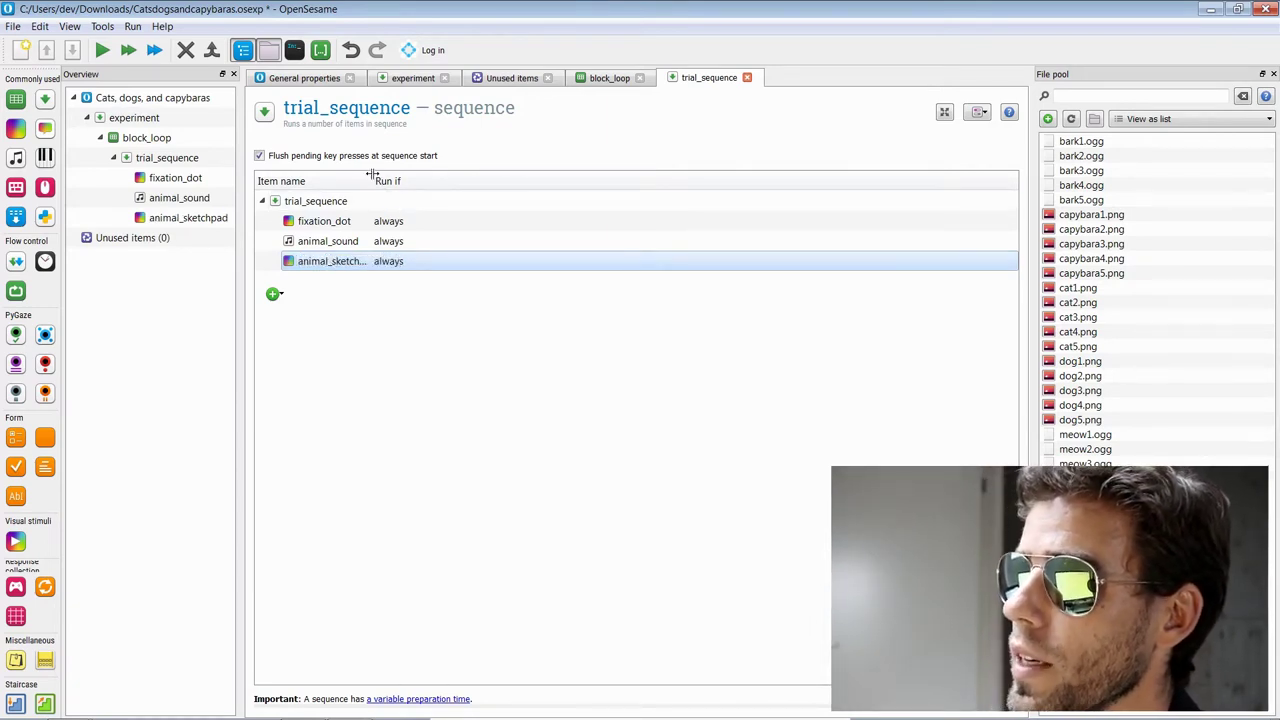
drag(370, 180, 408, 180)
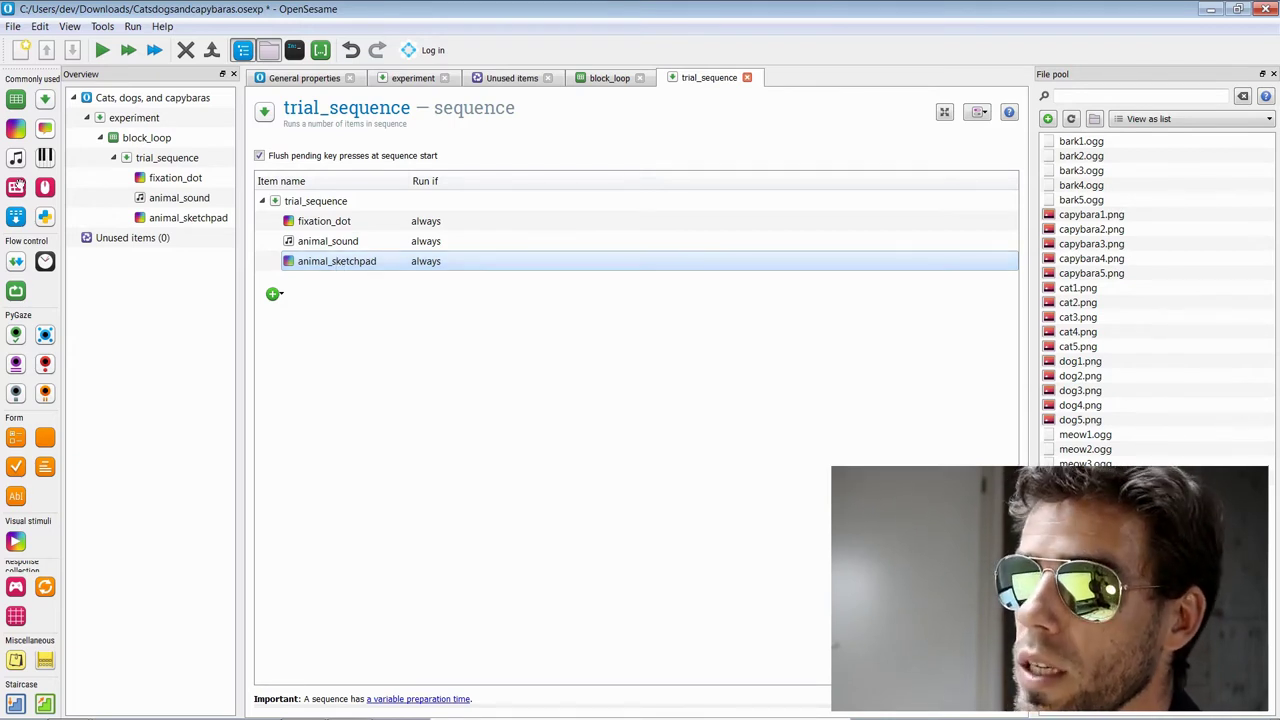
Step: Add a keyboard response item named response after animal_sketchpad in trial_sequence
drag(15, 187, 323, 262)
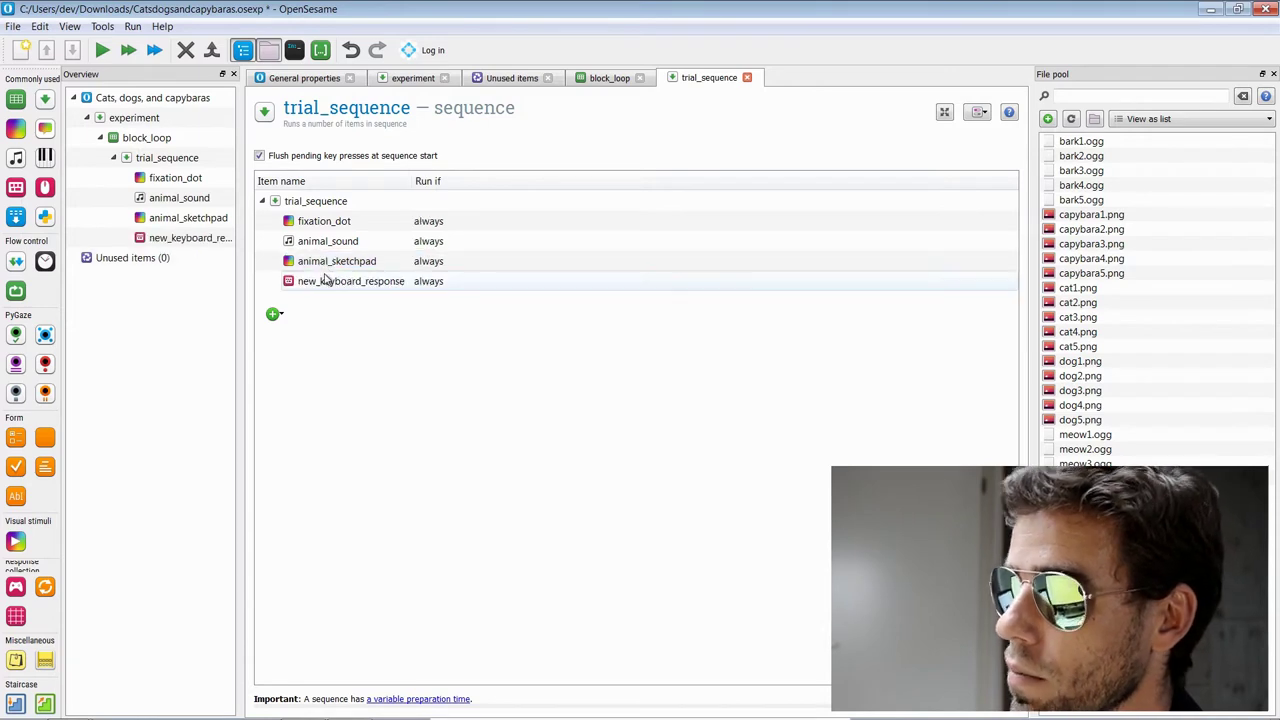
click(325, 280)
click(325, 280)
text(response)
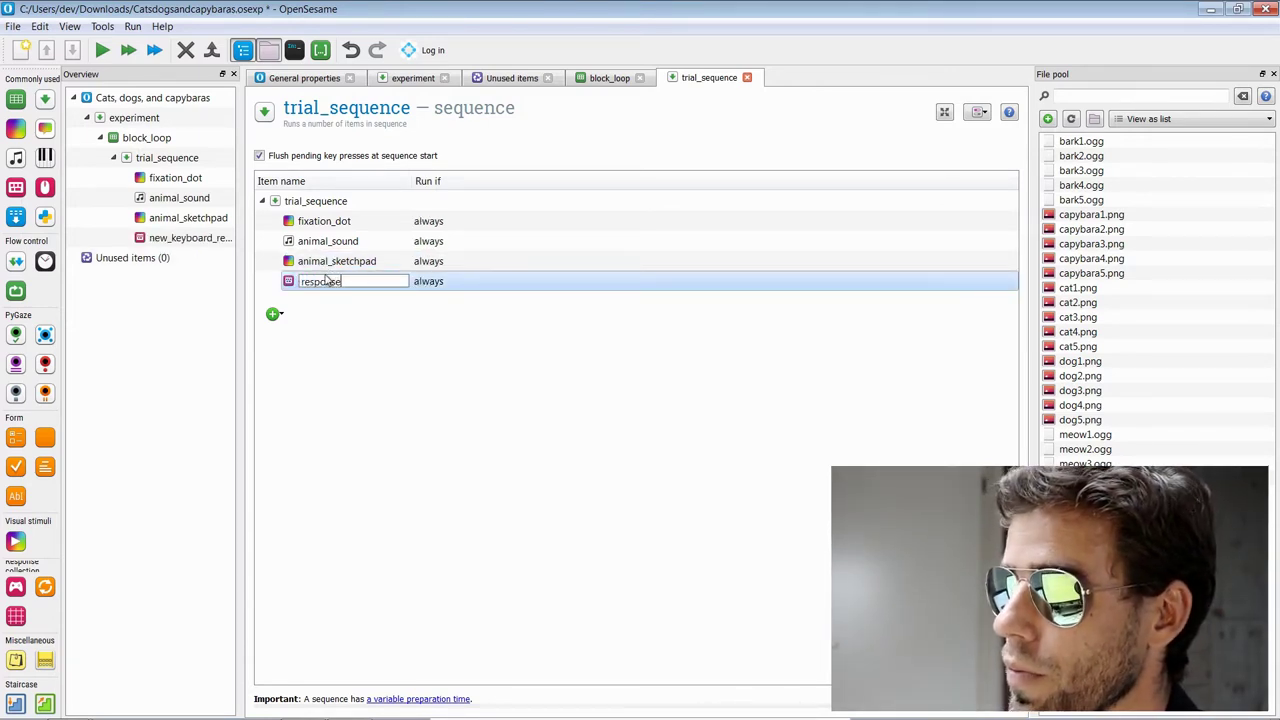
key(Return)
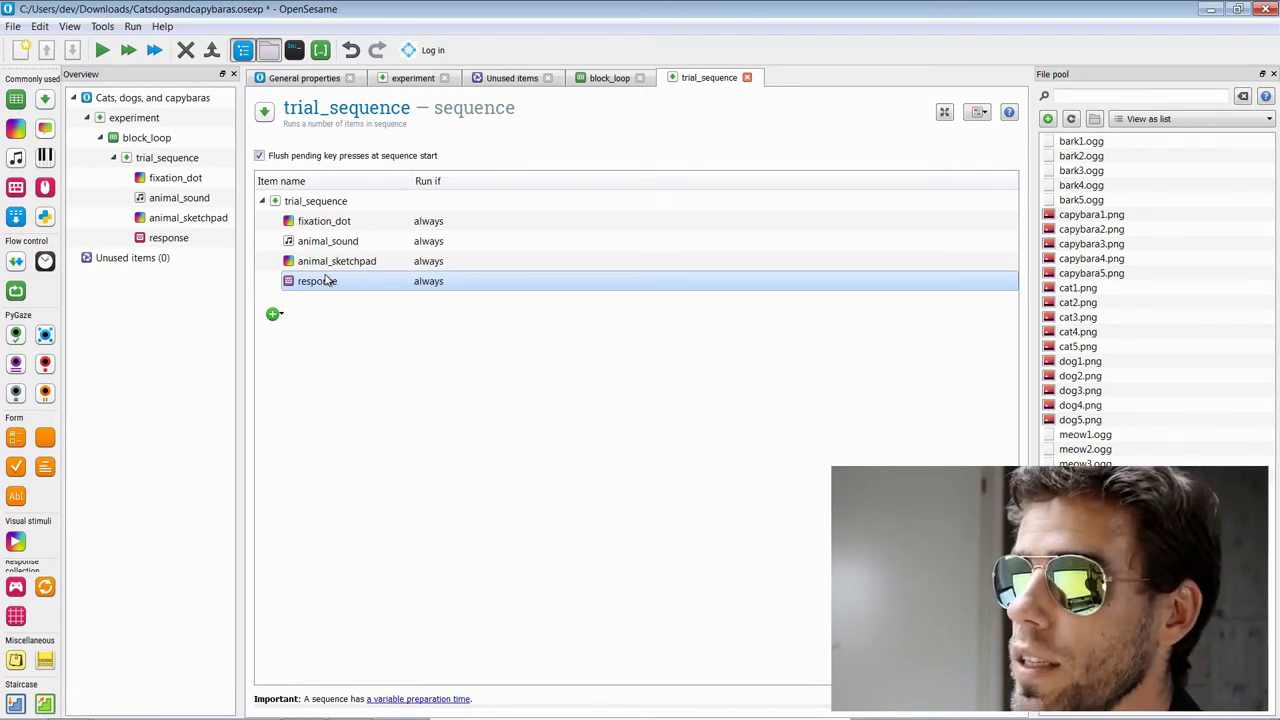
Step: Add a logger item named logger at the end of trial_sequence, after response
drag(15, 216, 335, 296)
click(330, 301)
text(logger)
key(Return)
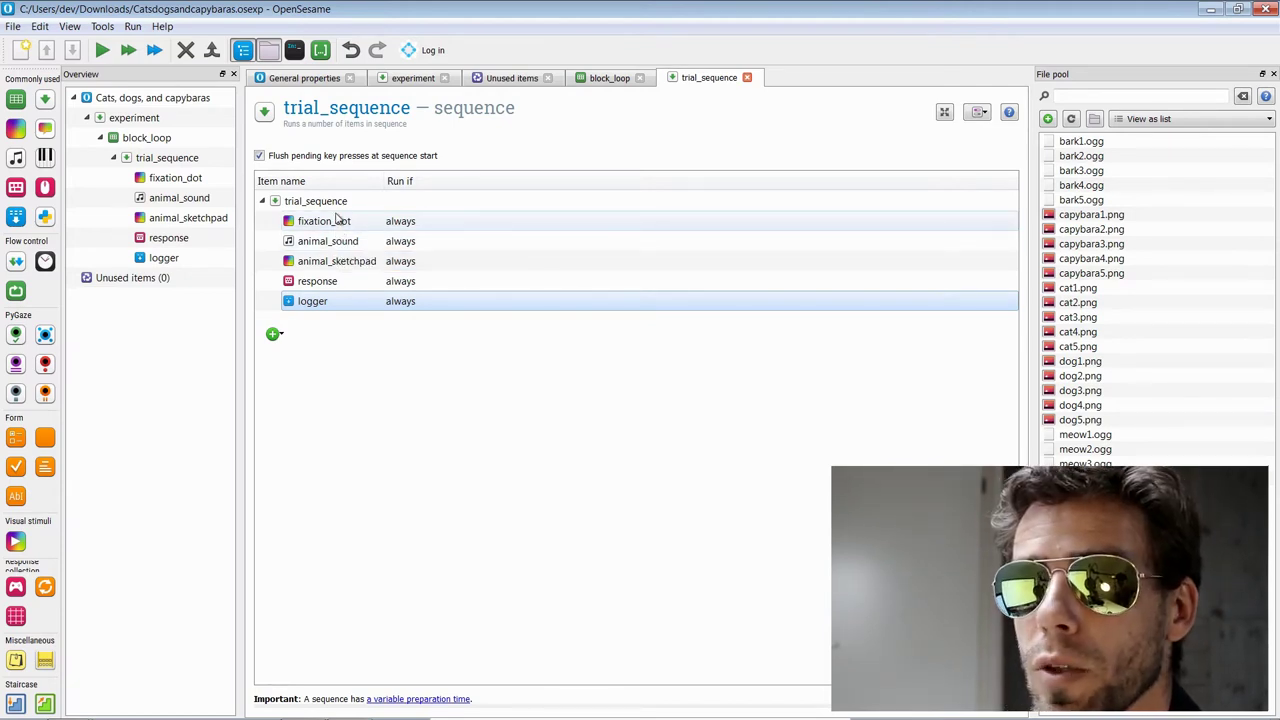
Step: Hide the file pool and draw a white fixation dot at the centre (0,0) of the fixation_dot sketchpad
click(190, 184)
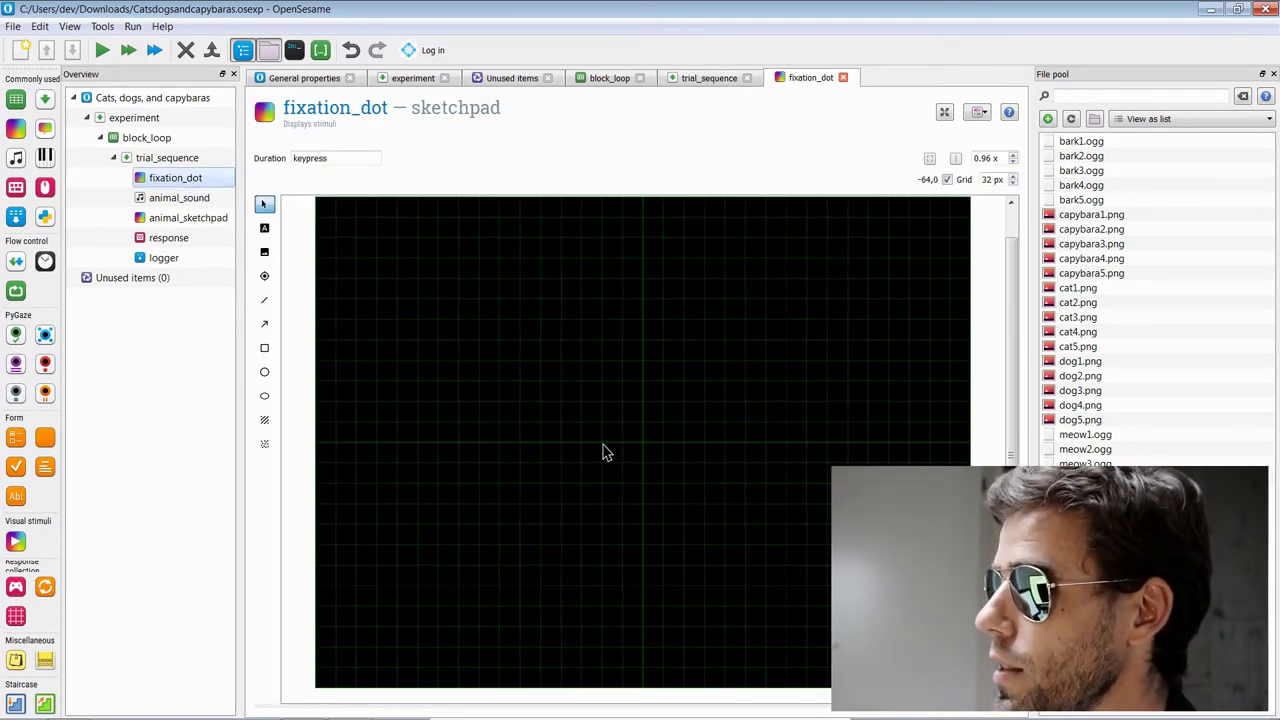
click(1262, 74)
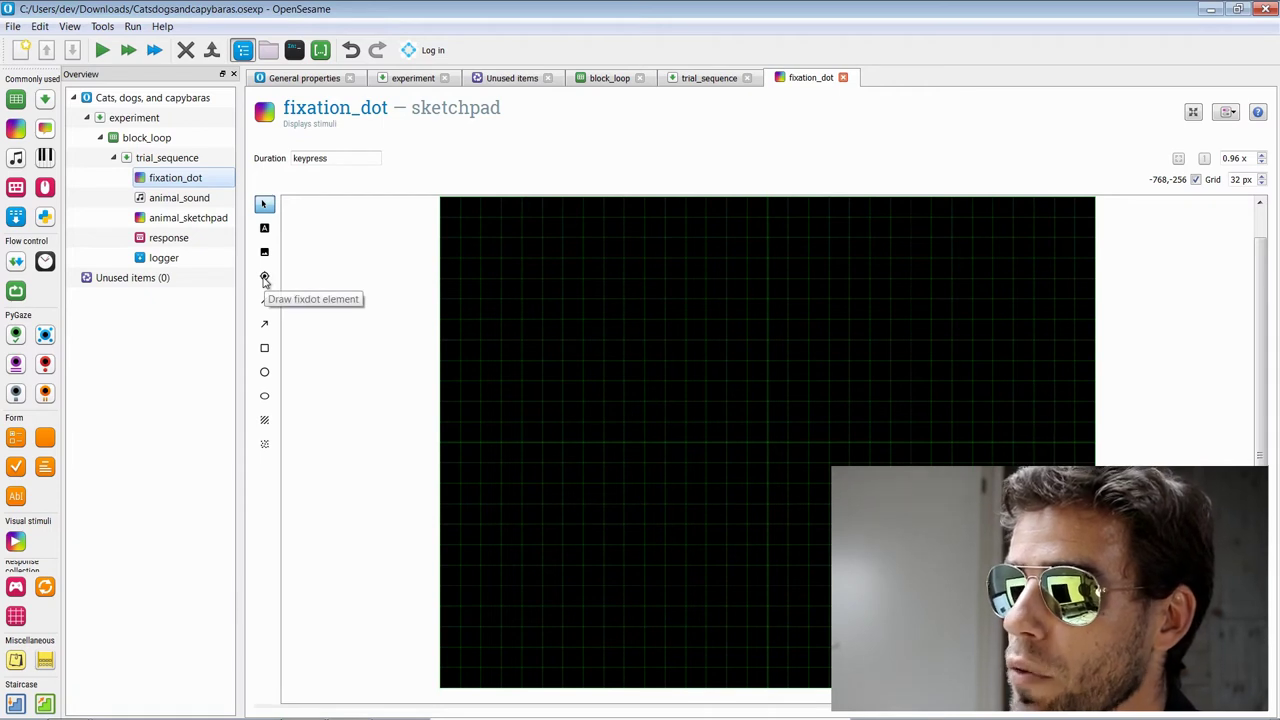
click(264, 278)
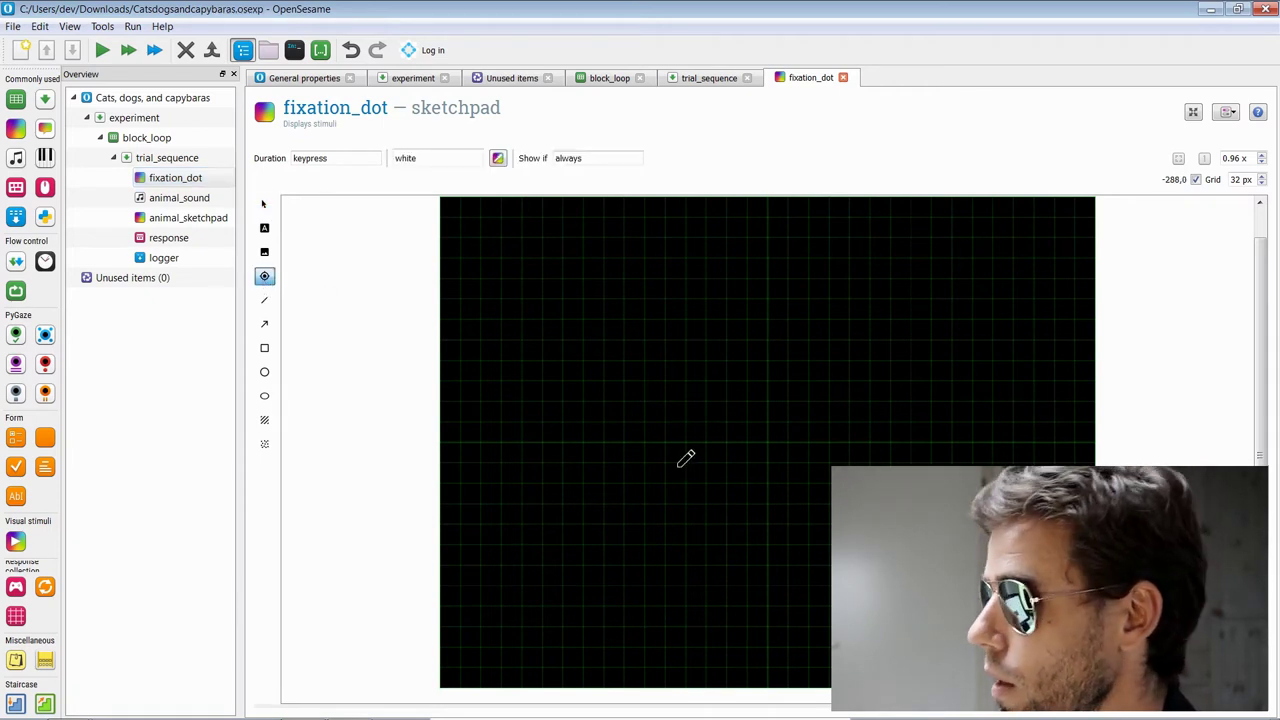
click(769, 439)
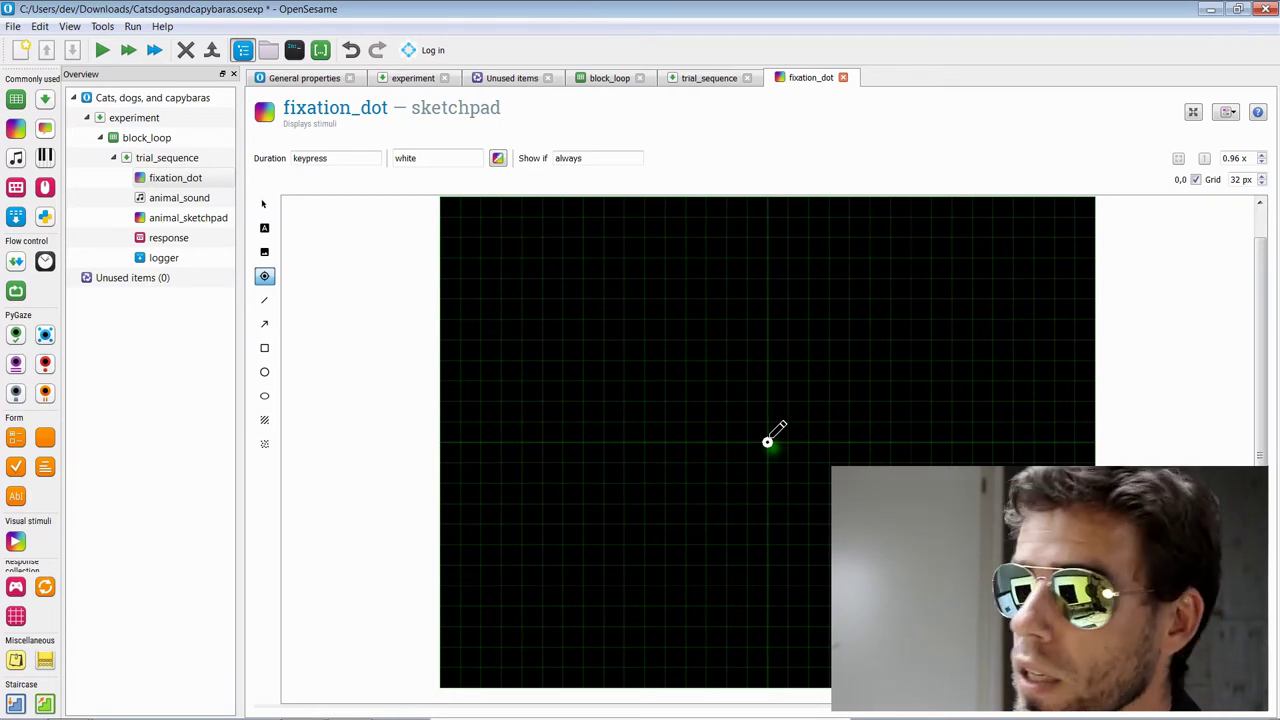
Step: Set the duration of the fixation_dot sketchpad to 495 ms
drag(360, 159, 276, 166)
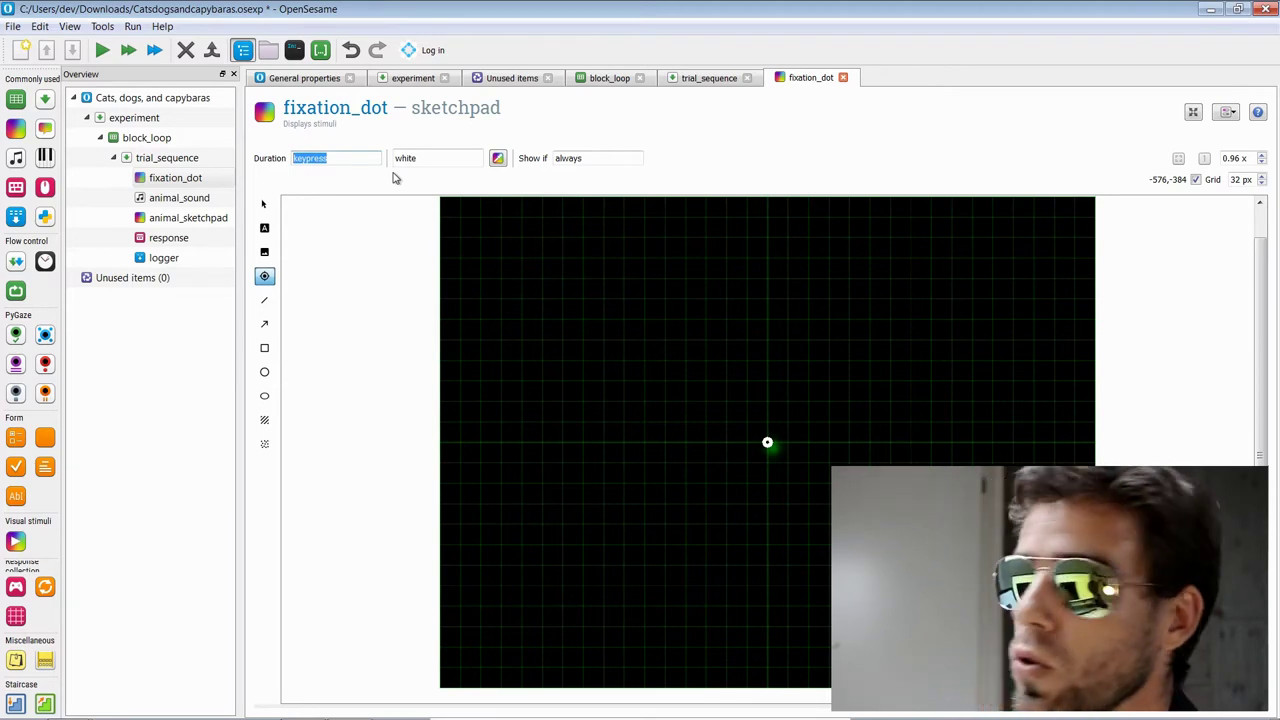
text(495)
key(Tab)
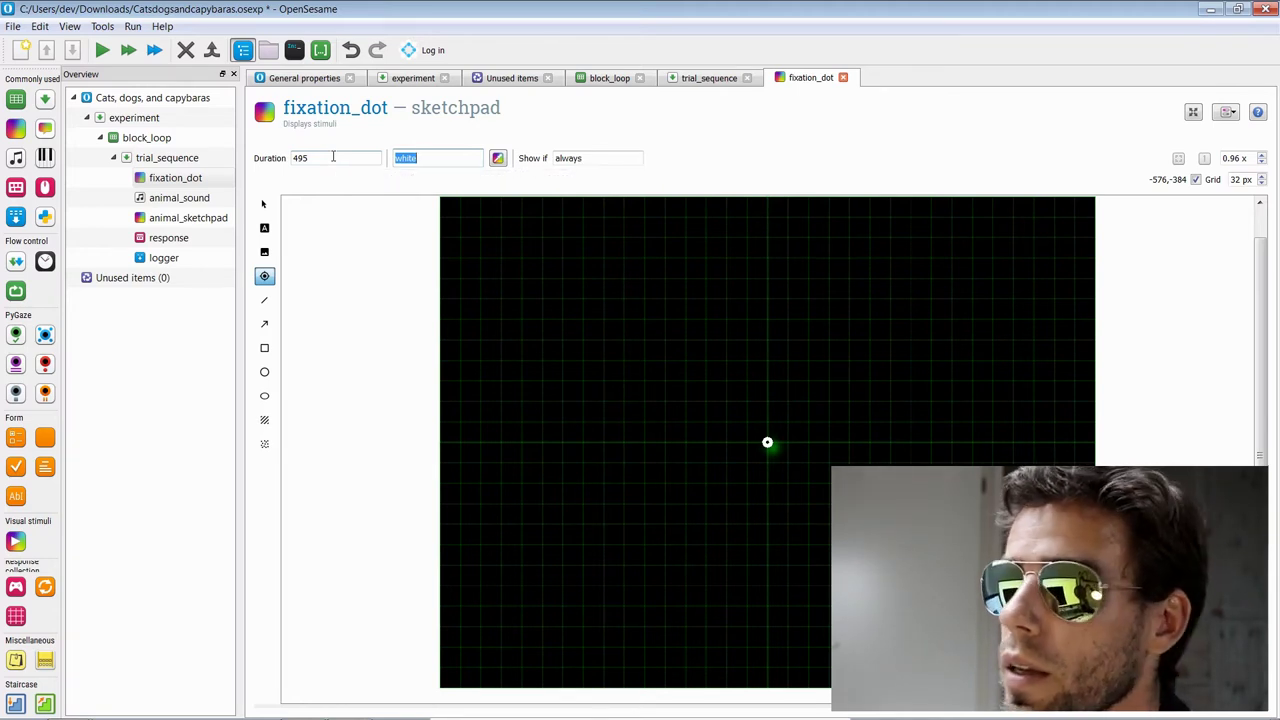
click(338, 158)
drag(338, 158, 290, 160)
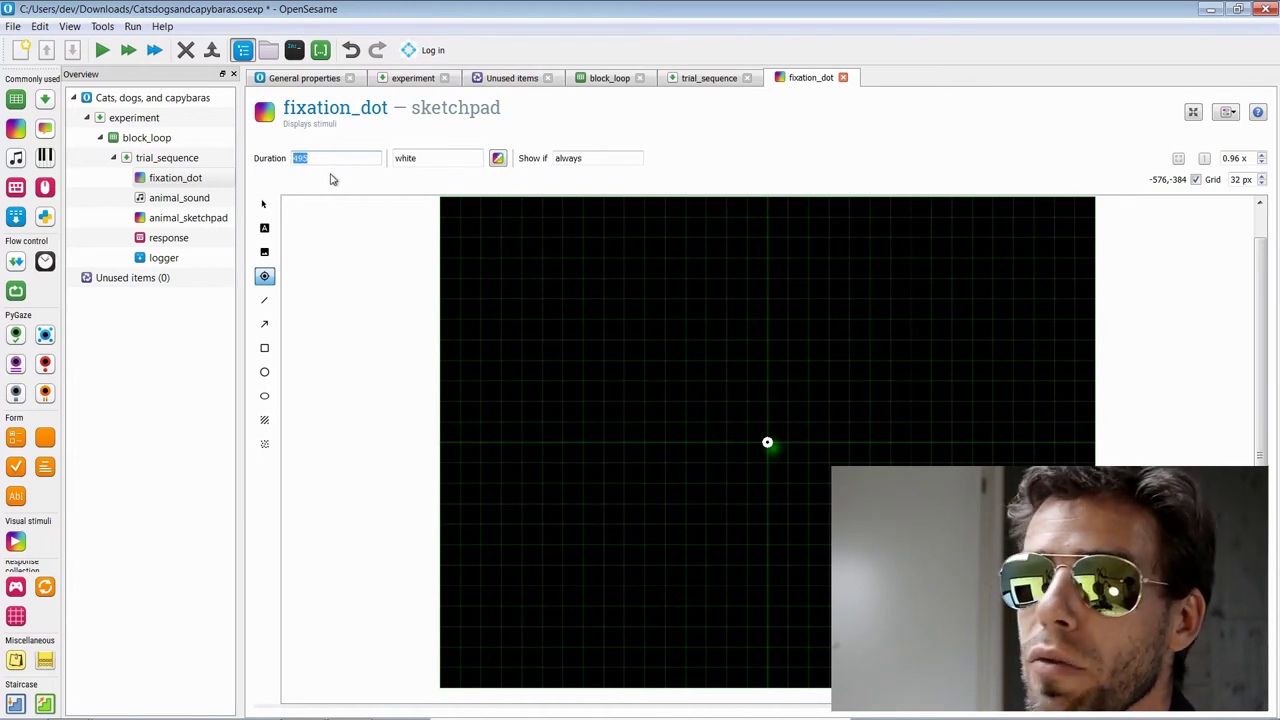
click(326, 156)
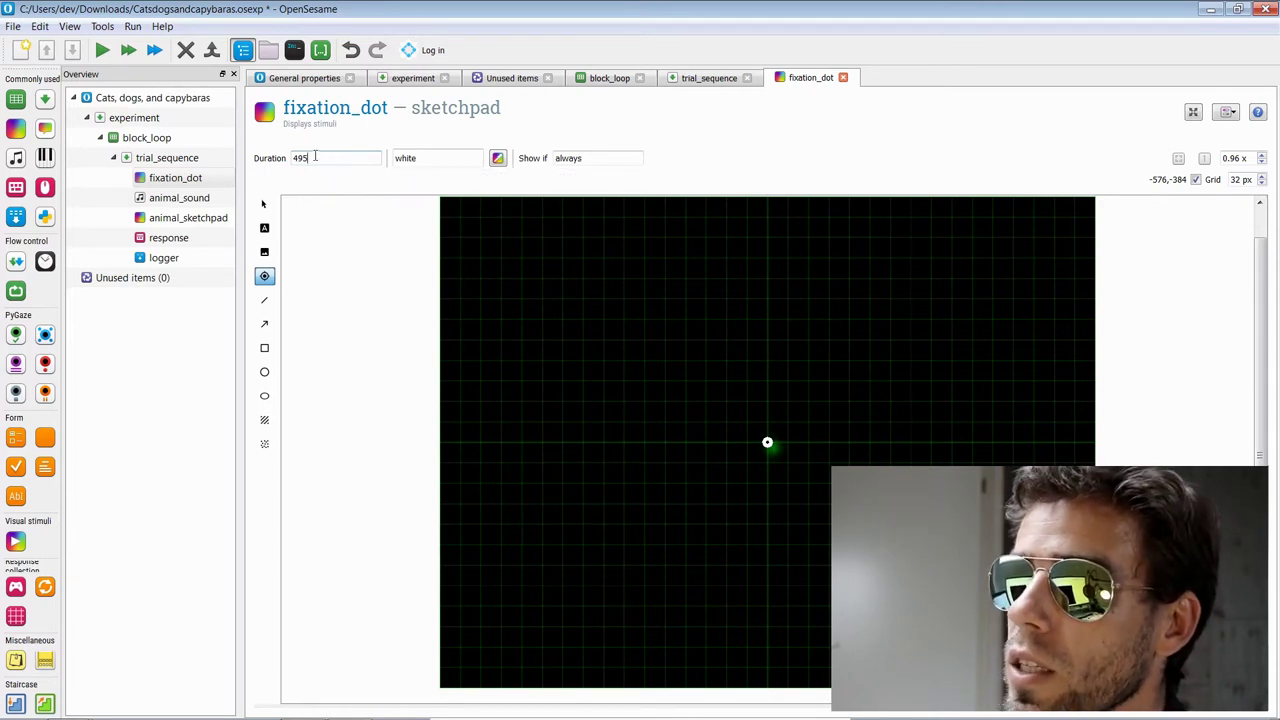
drag(321, 157, 288, 159)
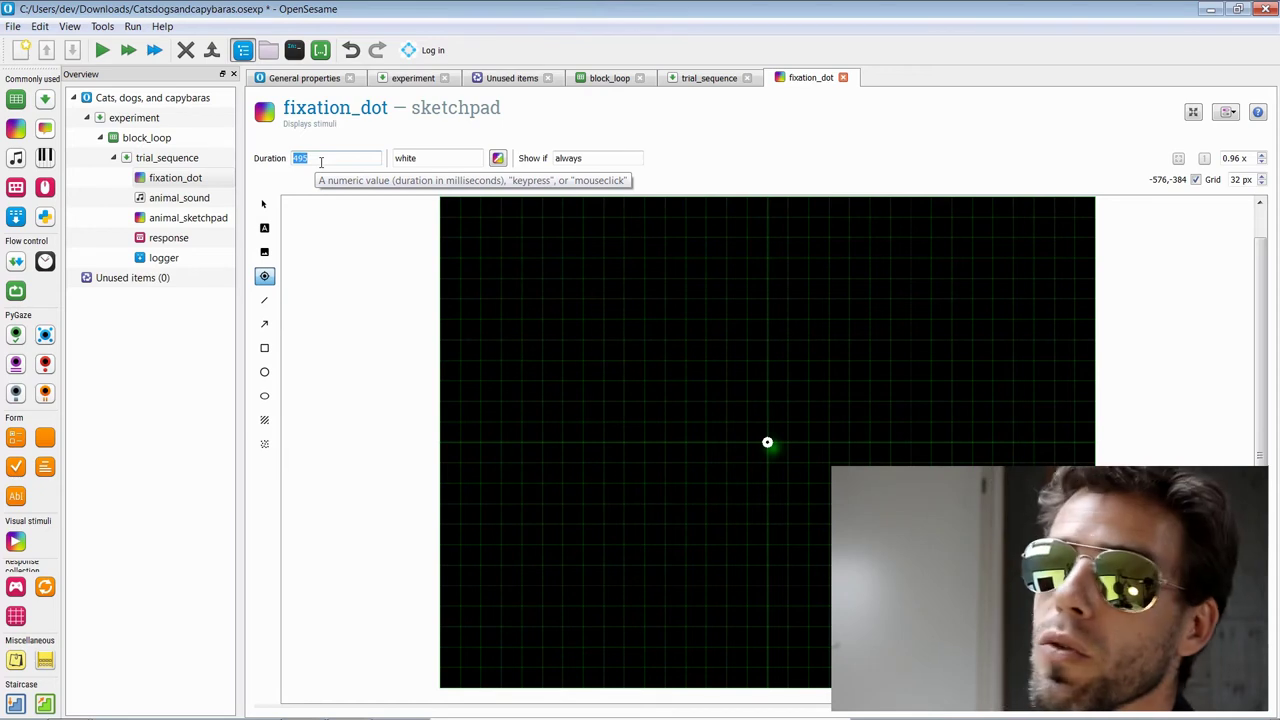
click(323, 160)
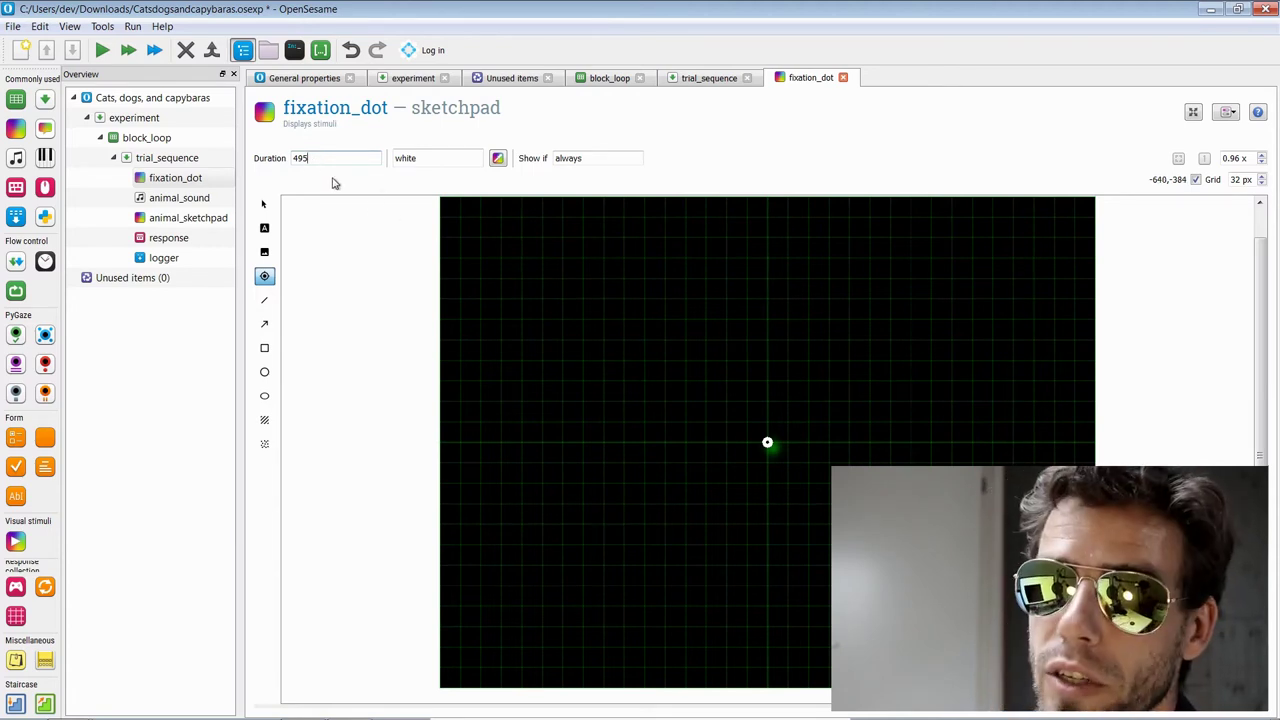
Step: Choose bark1.ogg from the file pool as the sound file of the animal_sound sampler
click(204, 203)
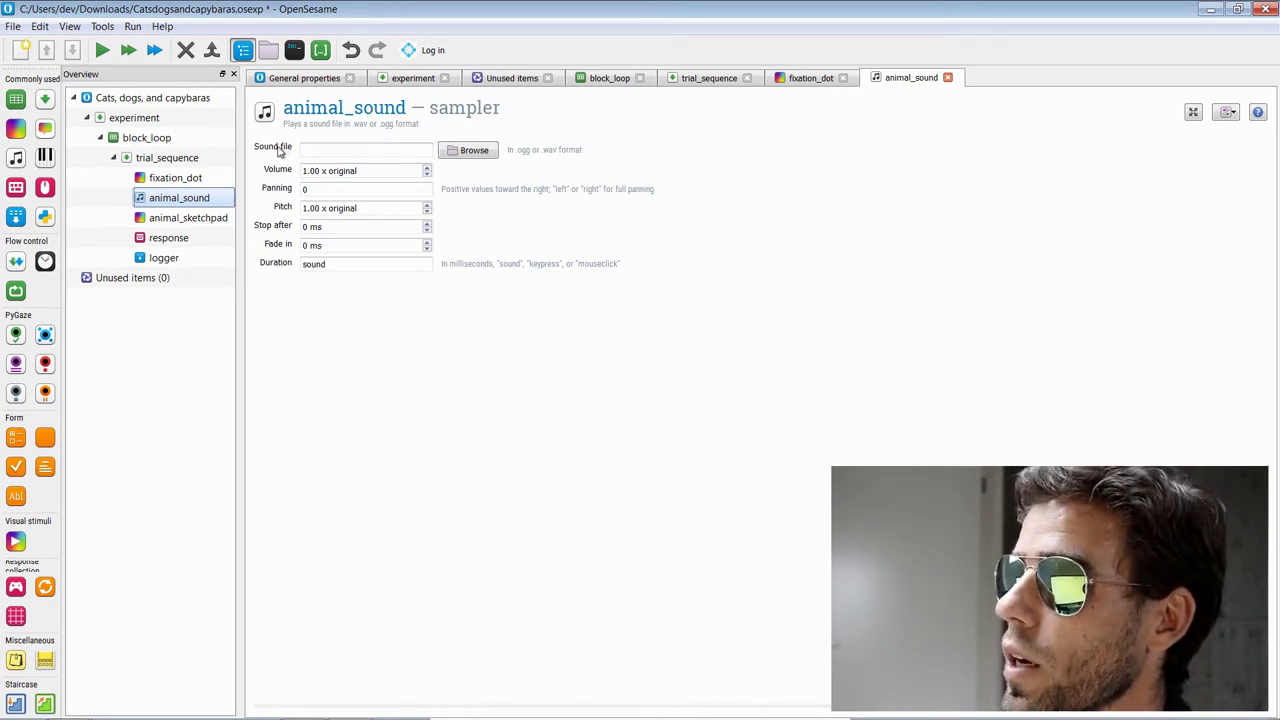
click(456, 158)
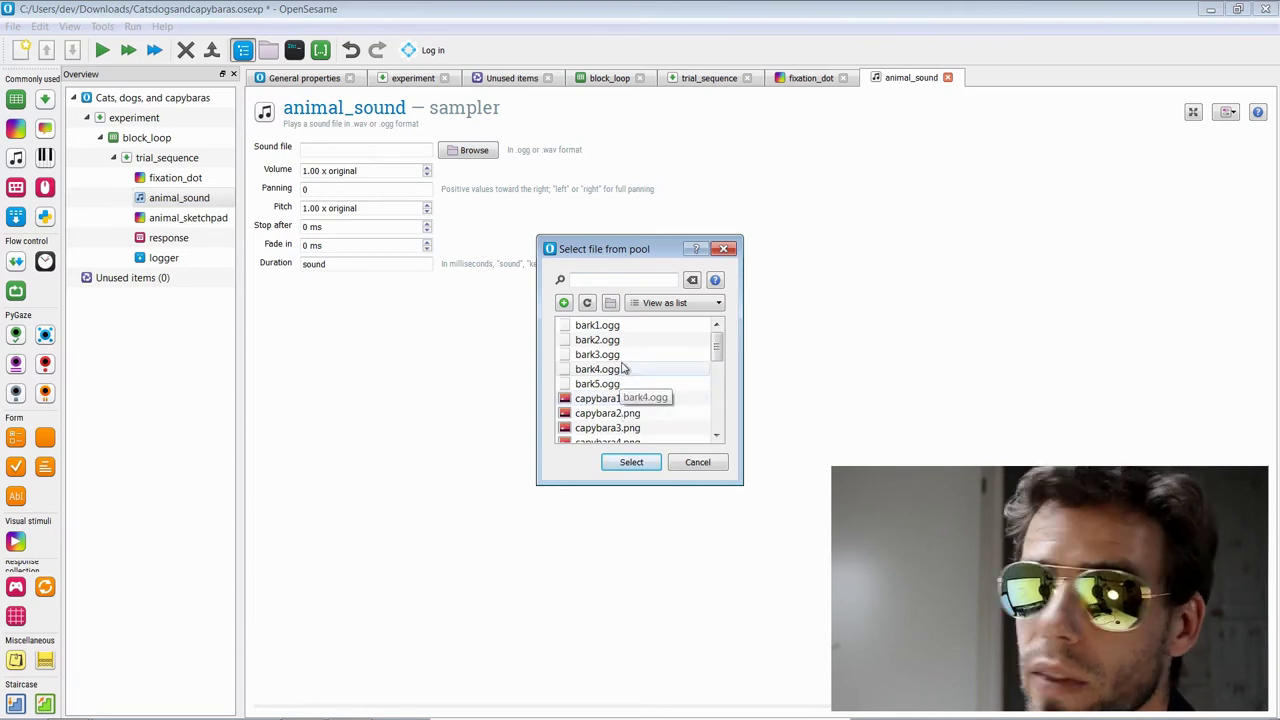
click(598, 327)
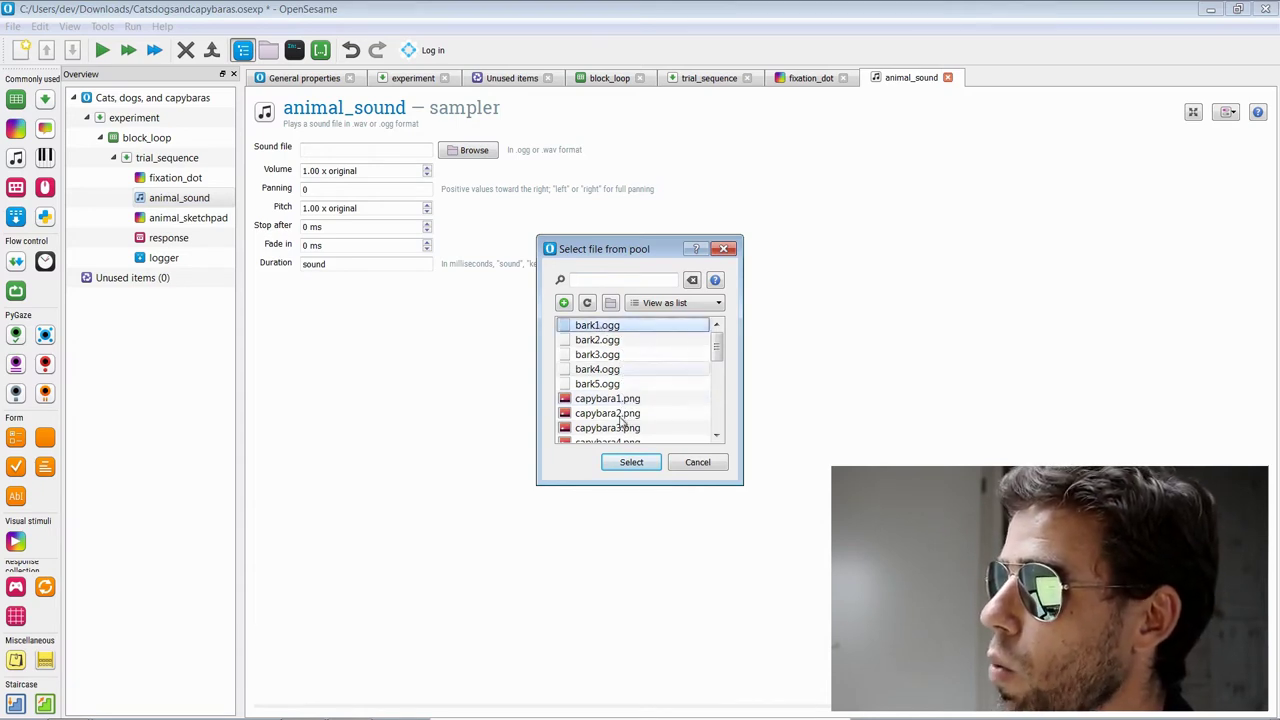
click(644, 467)
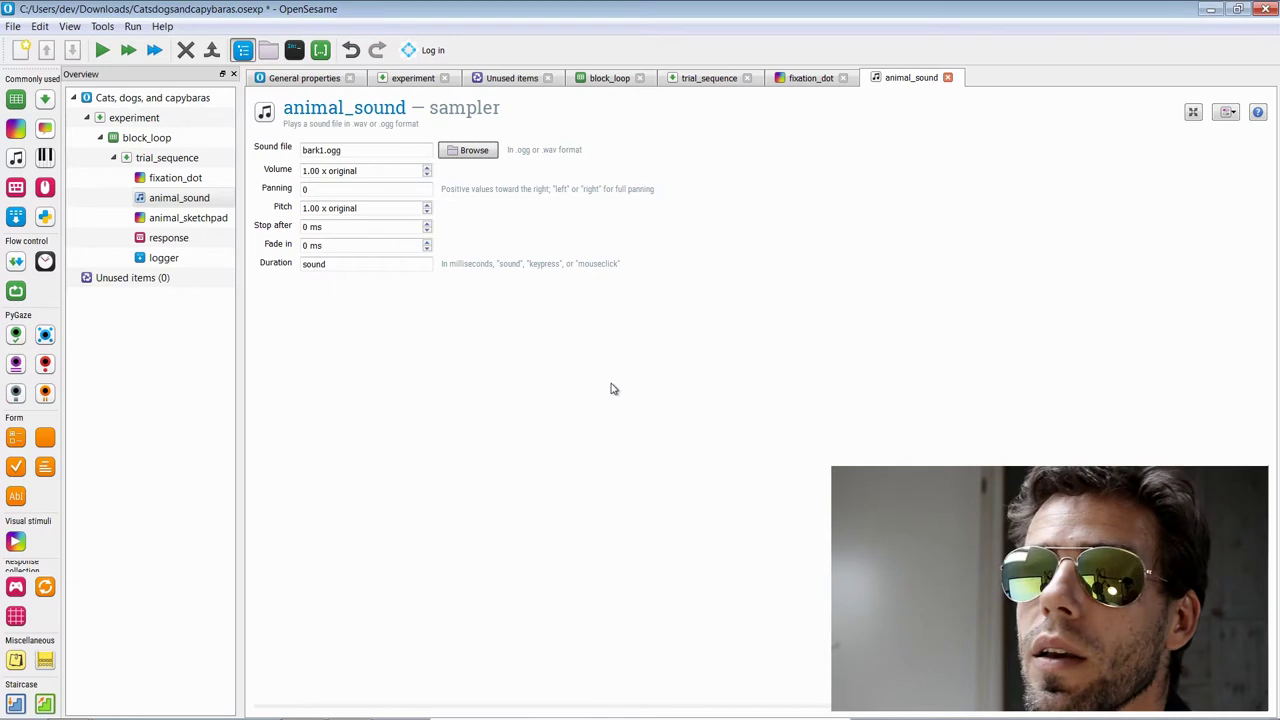
Step: Check the sound and sound_nr variables in block_loop's table against animal_sound's sound file name, and return to the sampler's settings
drag(340, 150, 294, 152)
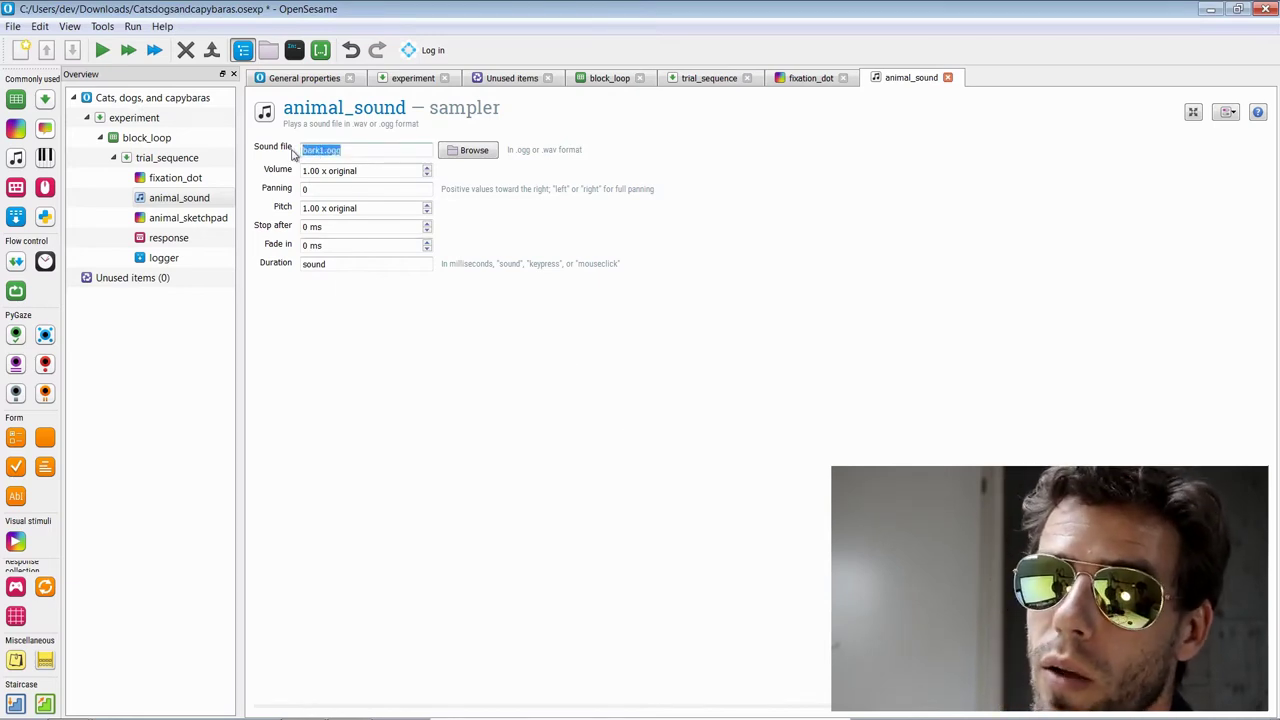
click(322, 152)
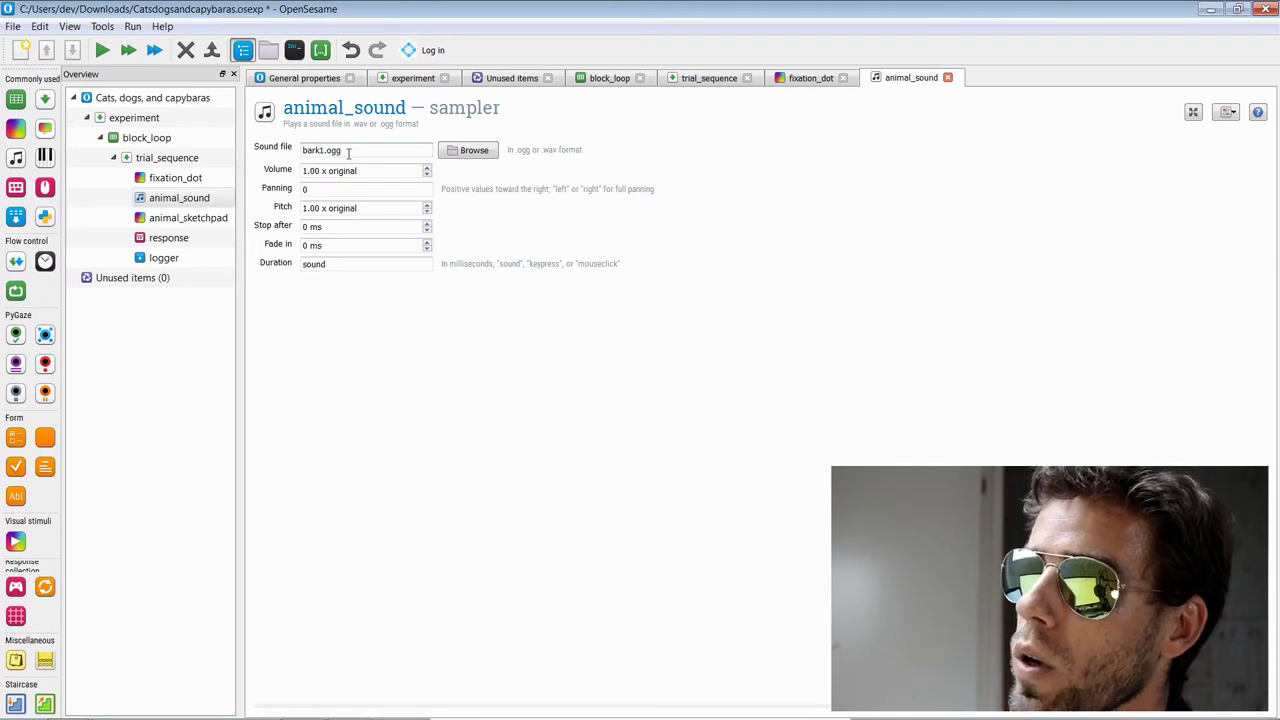
click(165, 139)
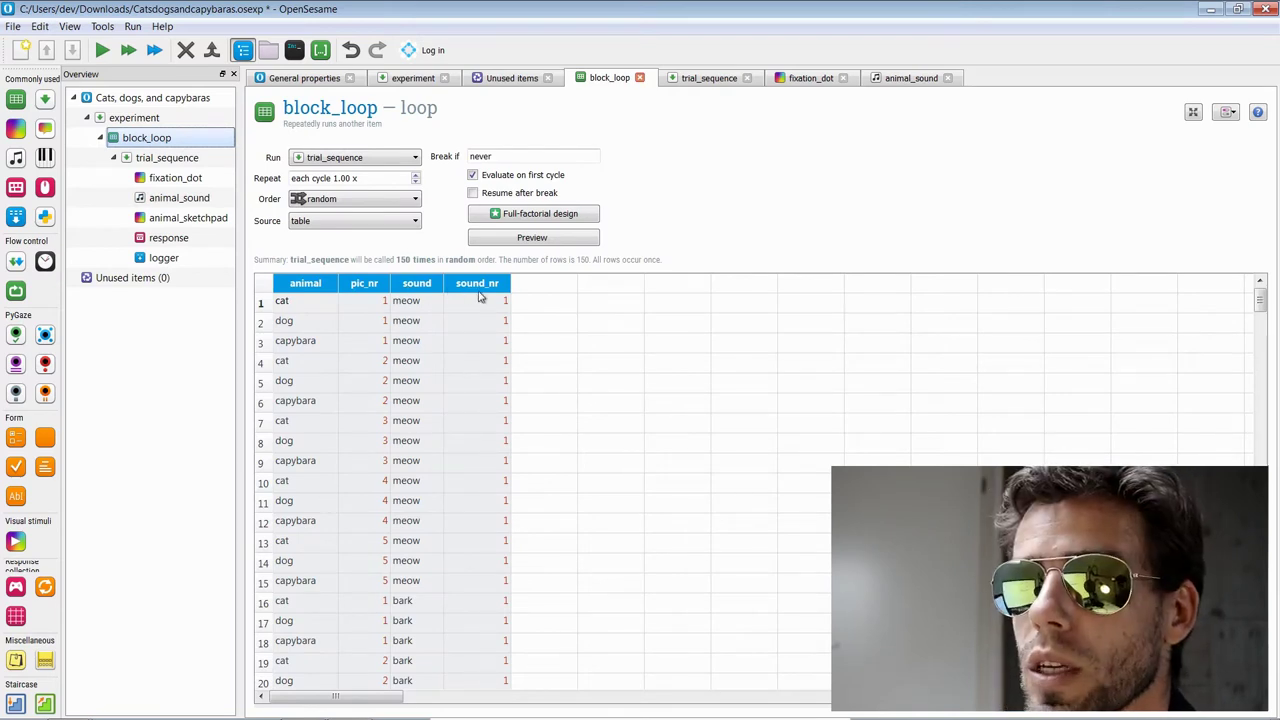
click(213, 203)
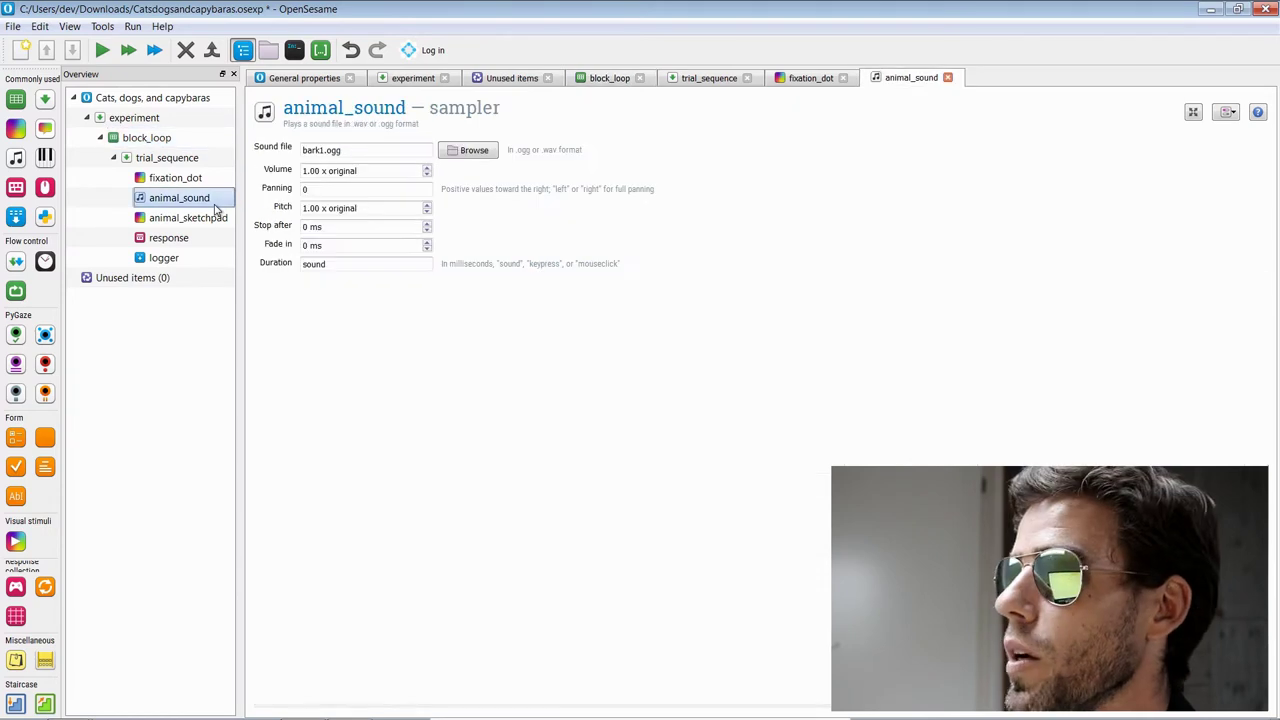
Step: Replace "bark" in the sound file name of the animal_sound sampler with the variable [sound]
click(317, 150)
drag(320, 150, 290, 152)
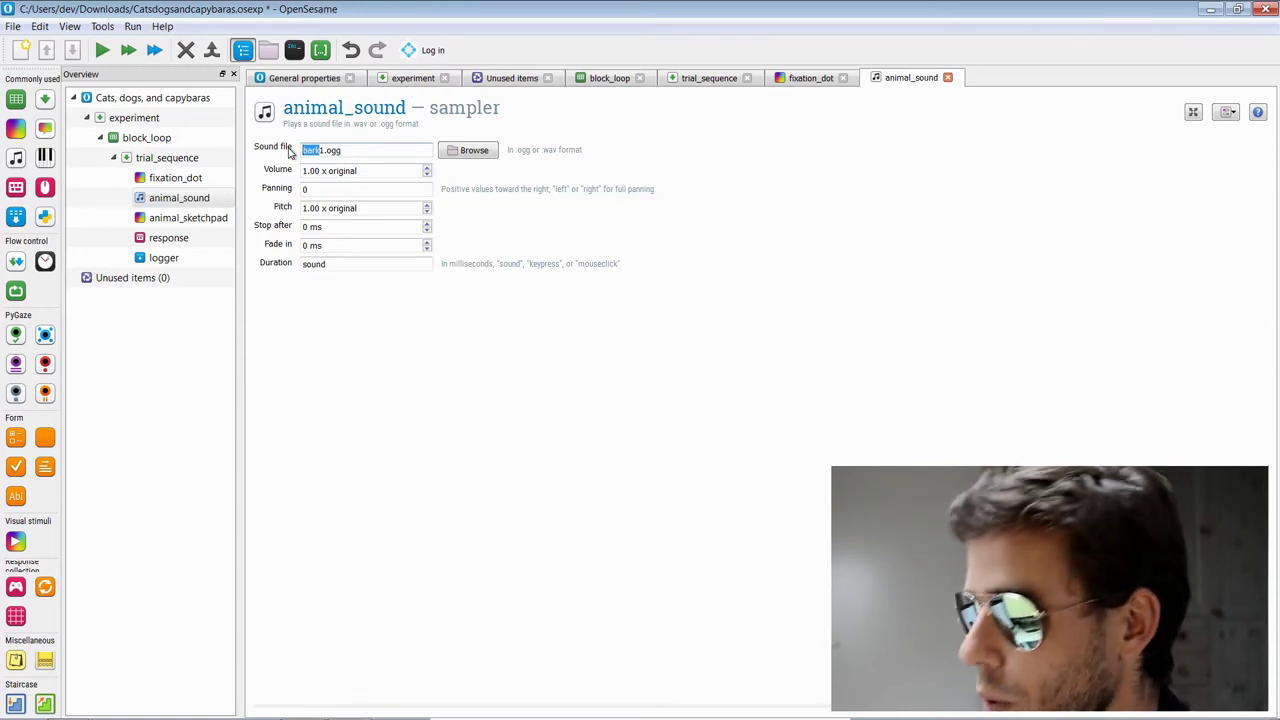
text([sound])
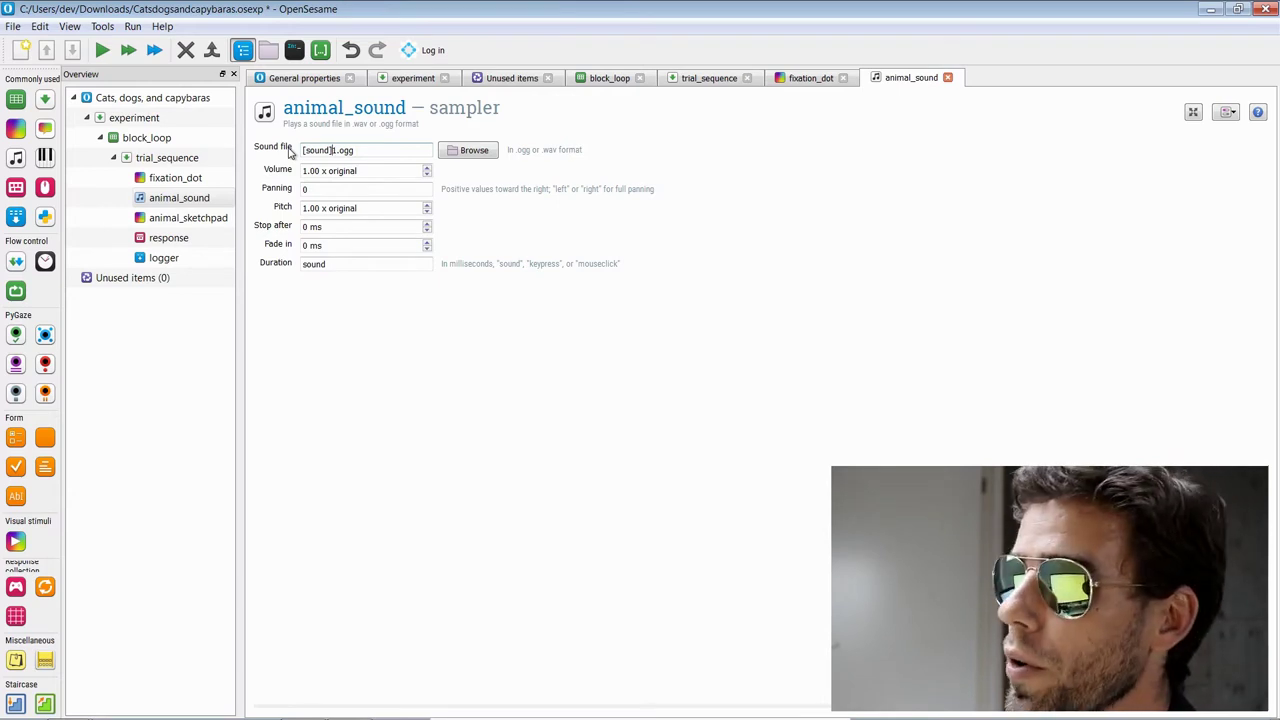
drag(332, 150, 290, 150)
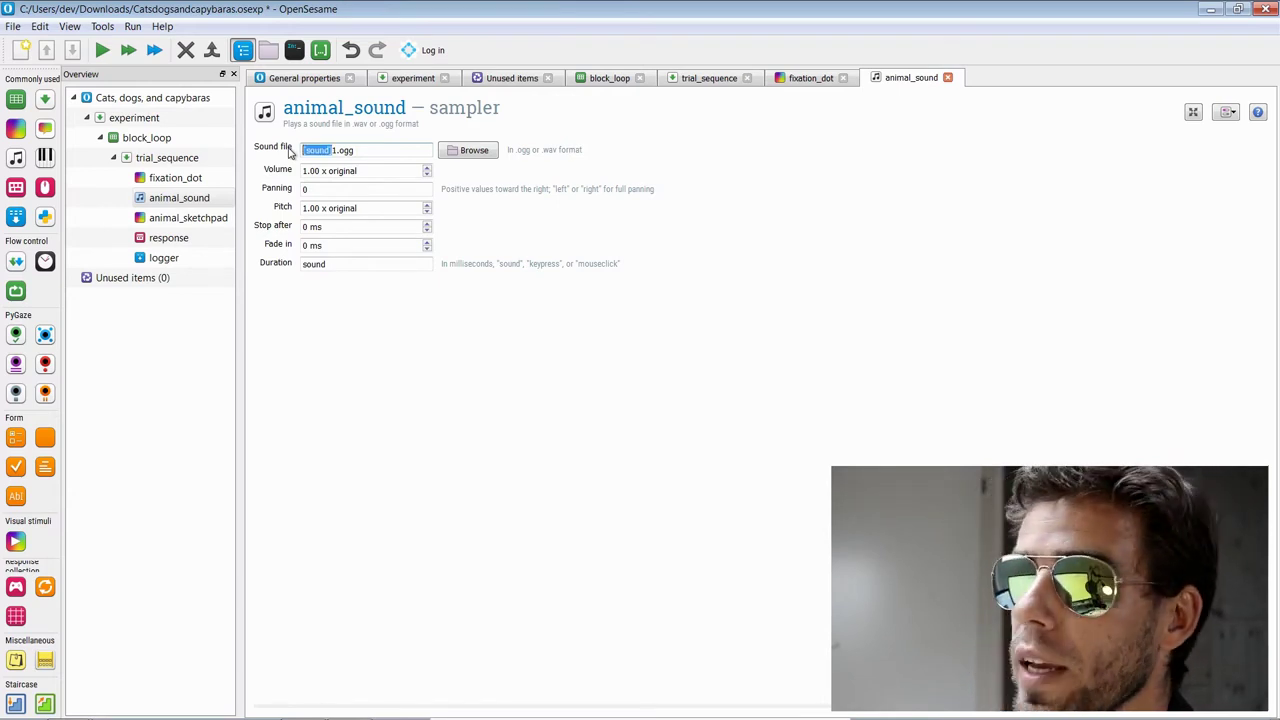
key(Left)
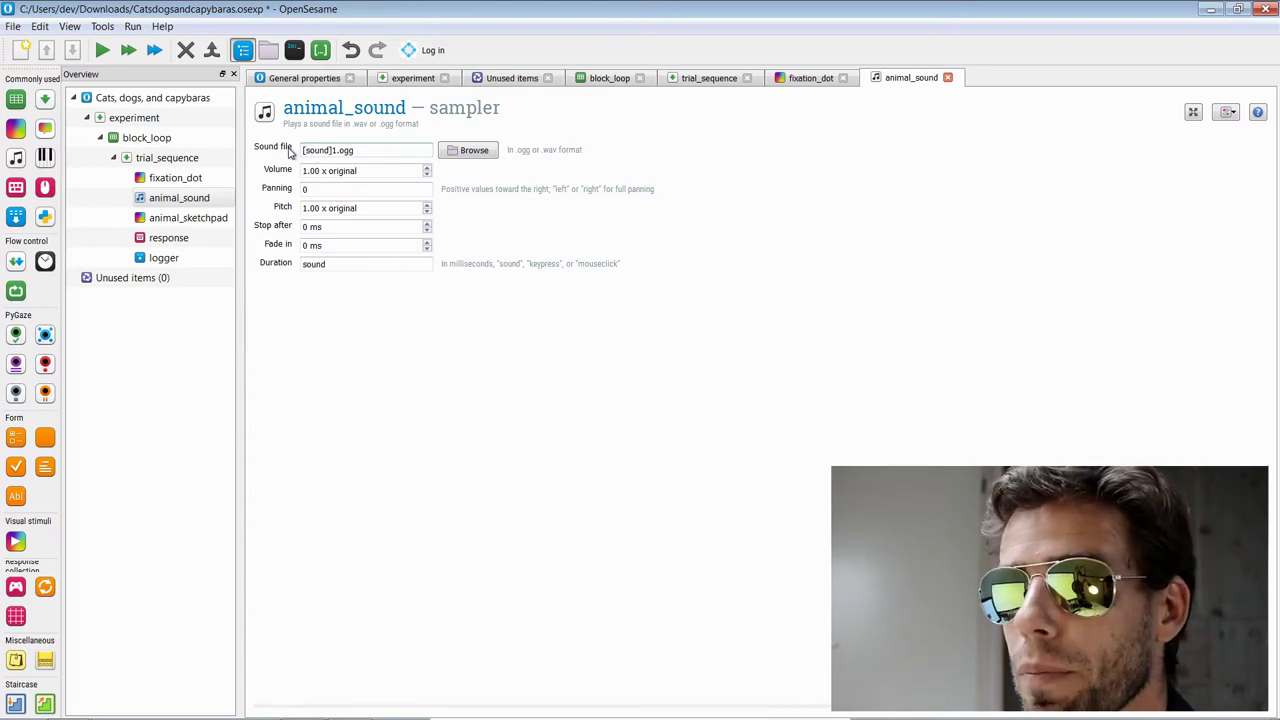
Step: Replace the number 1 in animal_sound's sound file name with [sound_nr], giving [sound][sound_nr].ogg
key(Right)
key(Right)
key(Right)
key(Right)
key(Right)
key(Right)
key(Right)
key(Delete)
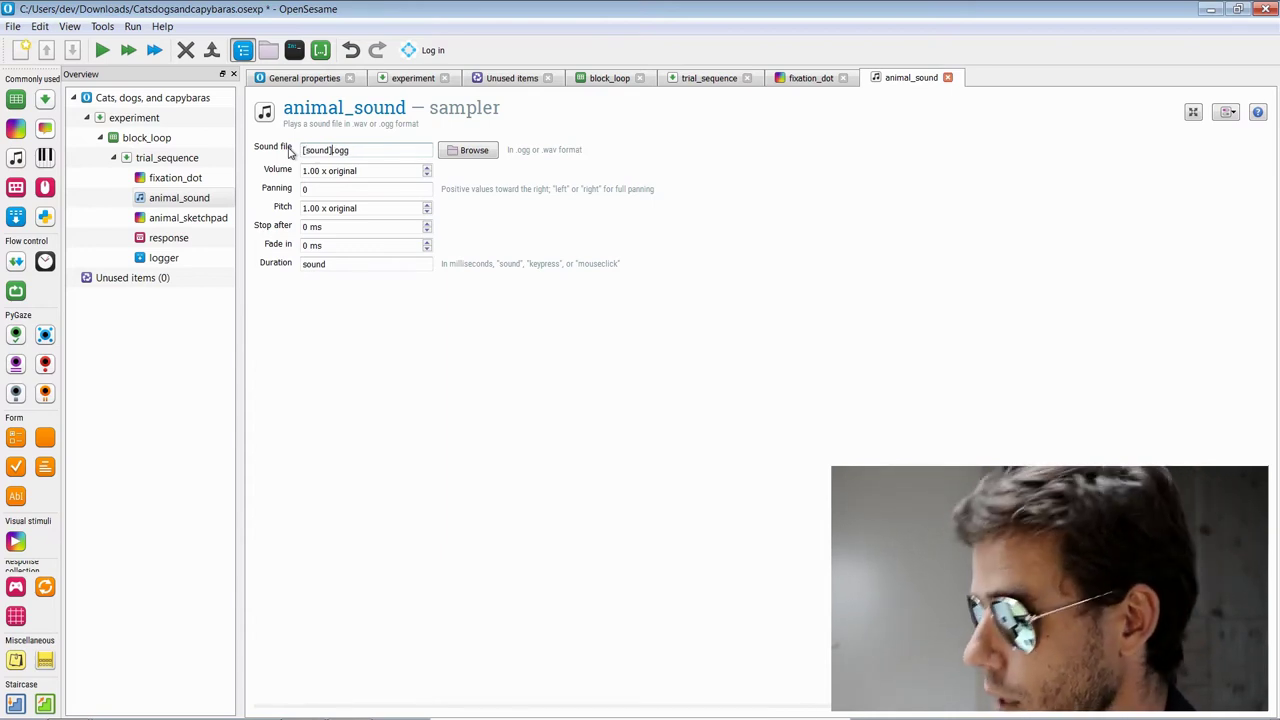
text([sound_nr])
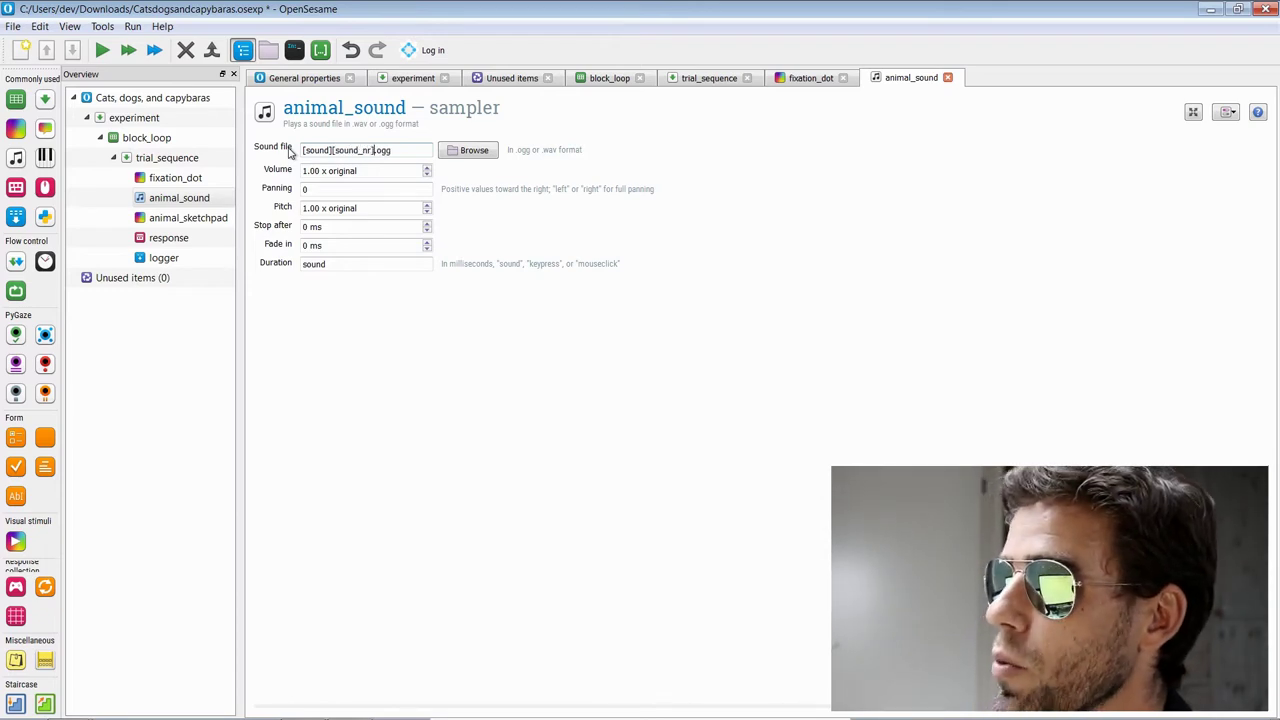
Step: Examine the parts of animal_sound's sound file name: the [sound_nr] variable, the .ogg extension and the full name
key(shift+Left)
key(shift+Left)
key(shift+Left)
key(shift+Left)
key(shift+Left)
key(shift+Left)
key(shift+Left)
key(shift+Left)
key(shift+Left)
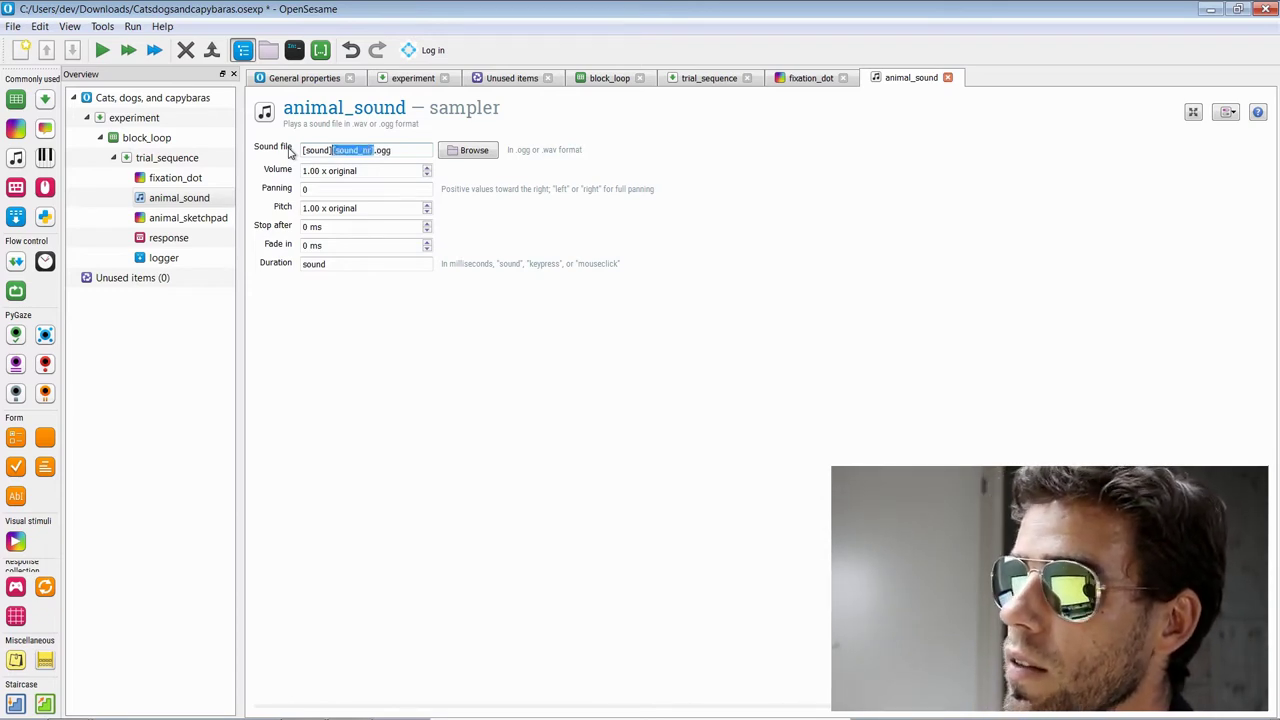
key(shift+Left)
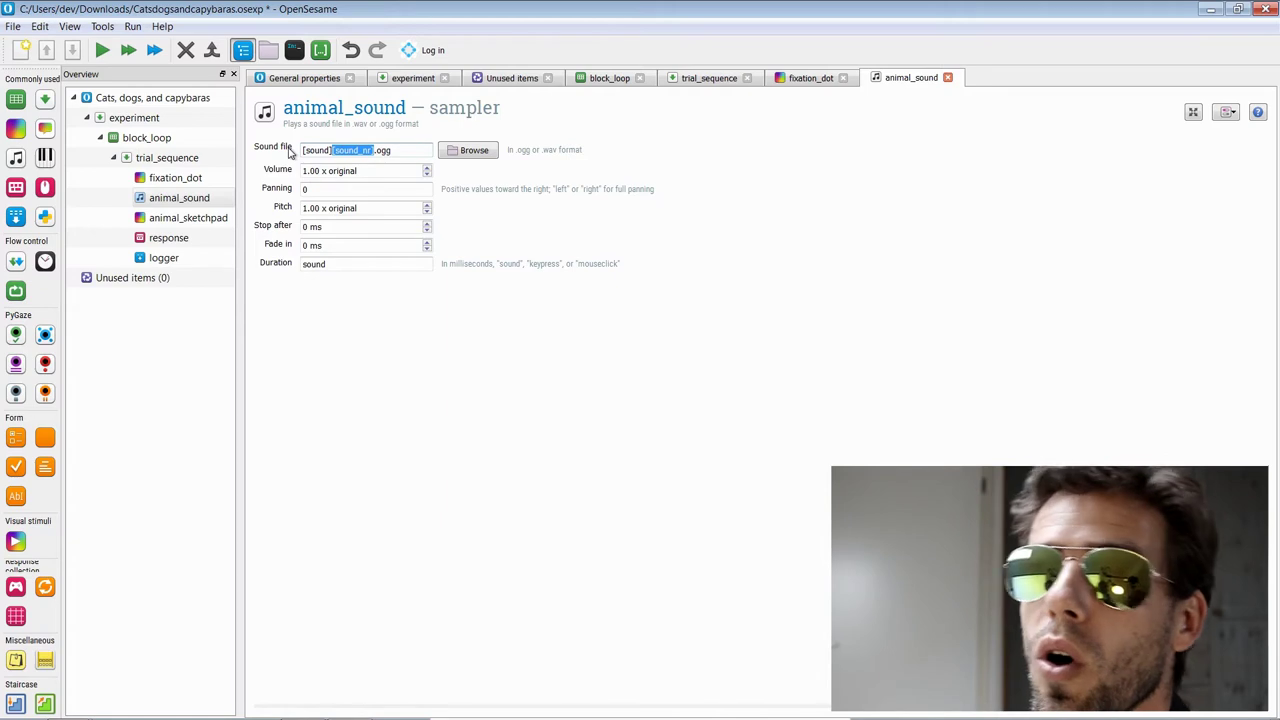
key(Left)
key(Right)
key(Right)
key(Right)
key(Right)
key(Right)
key(Right)
key(Right)
key(Right)
key(Right)
key(Right)
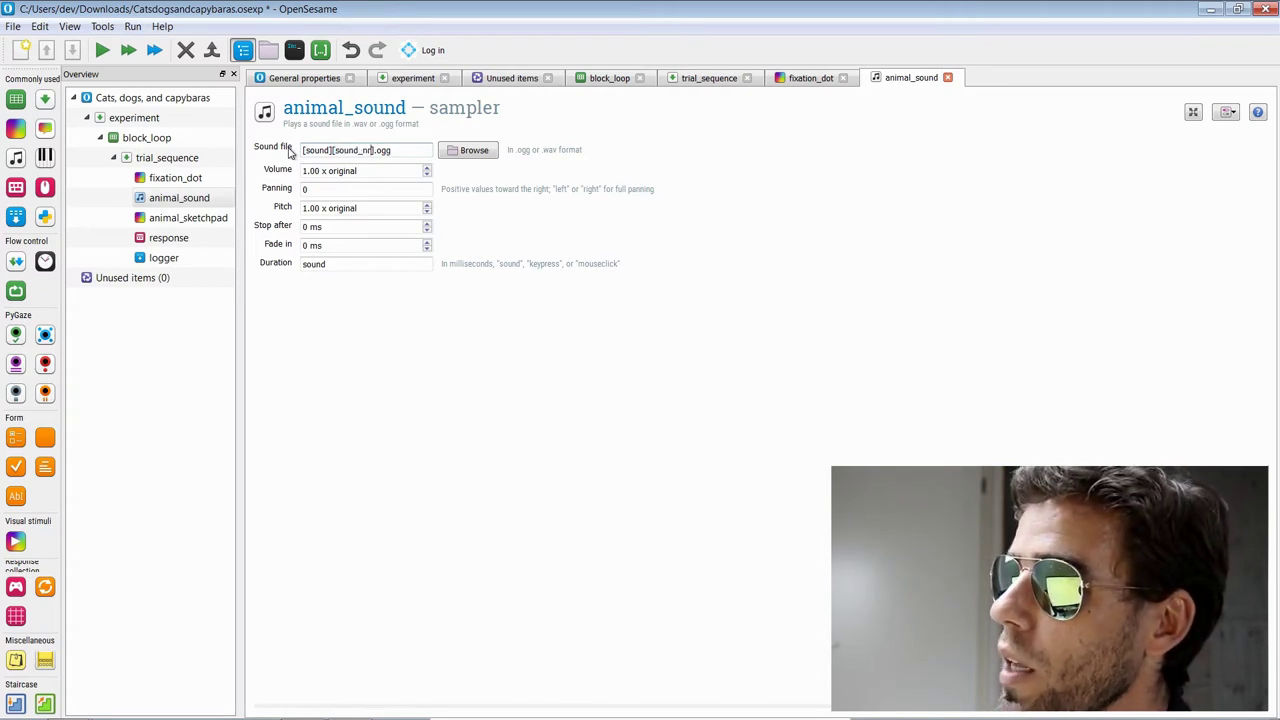
key(shift+End)
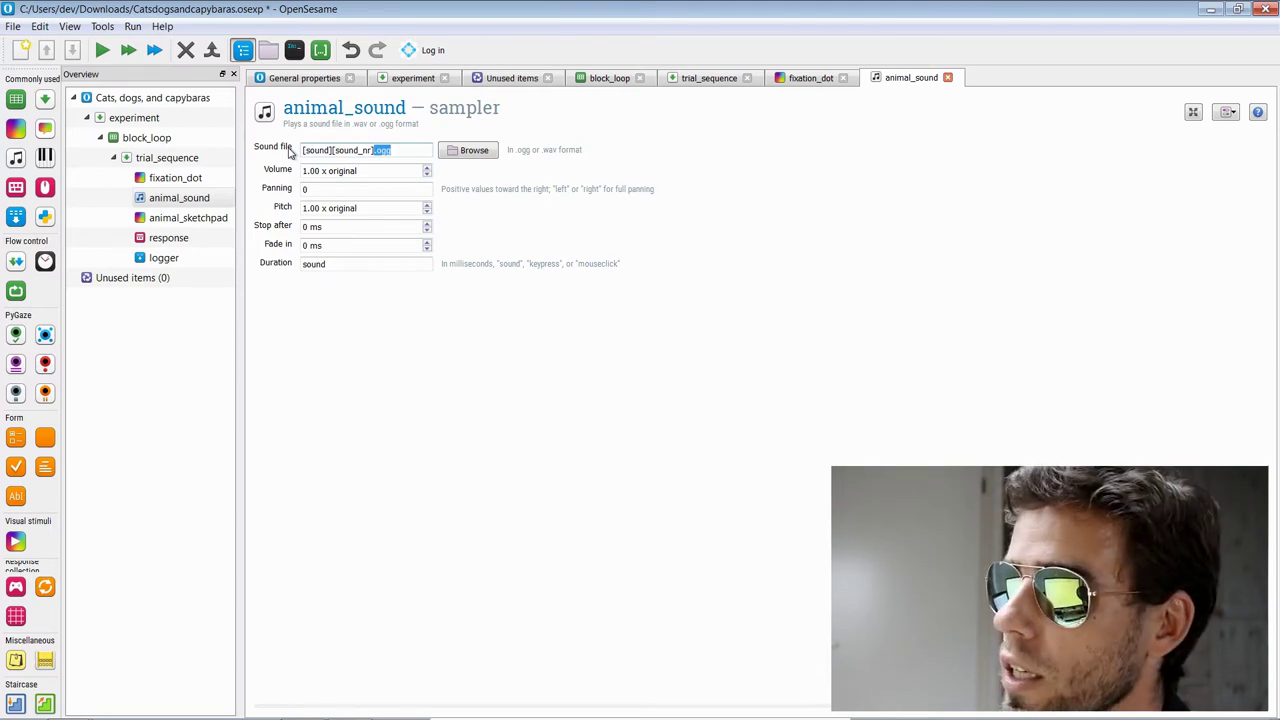
key(Right)
key(shift+Home)
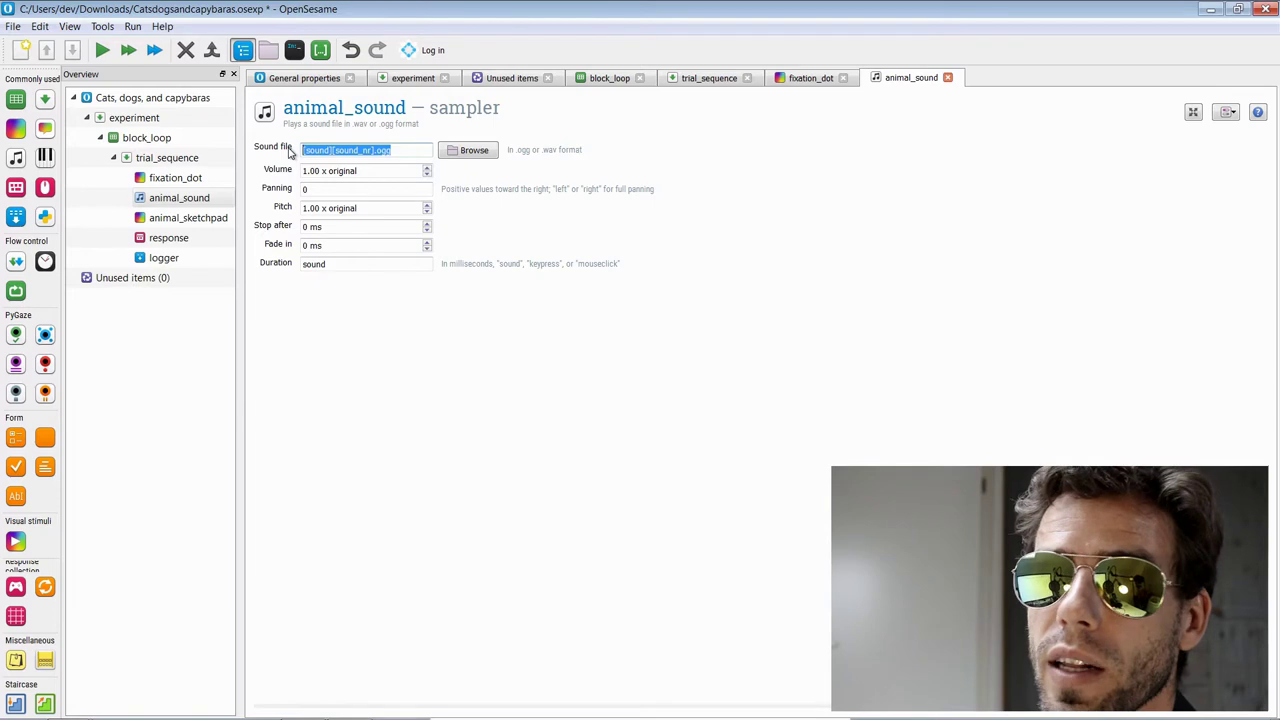
key(Tab)
key(Tab)
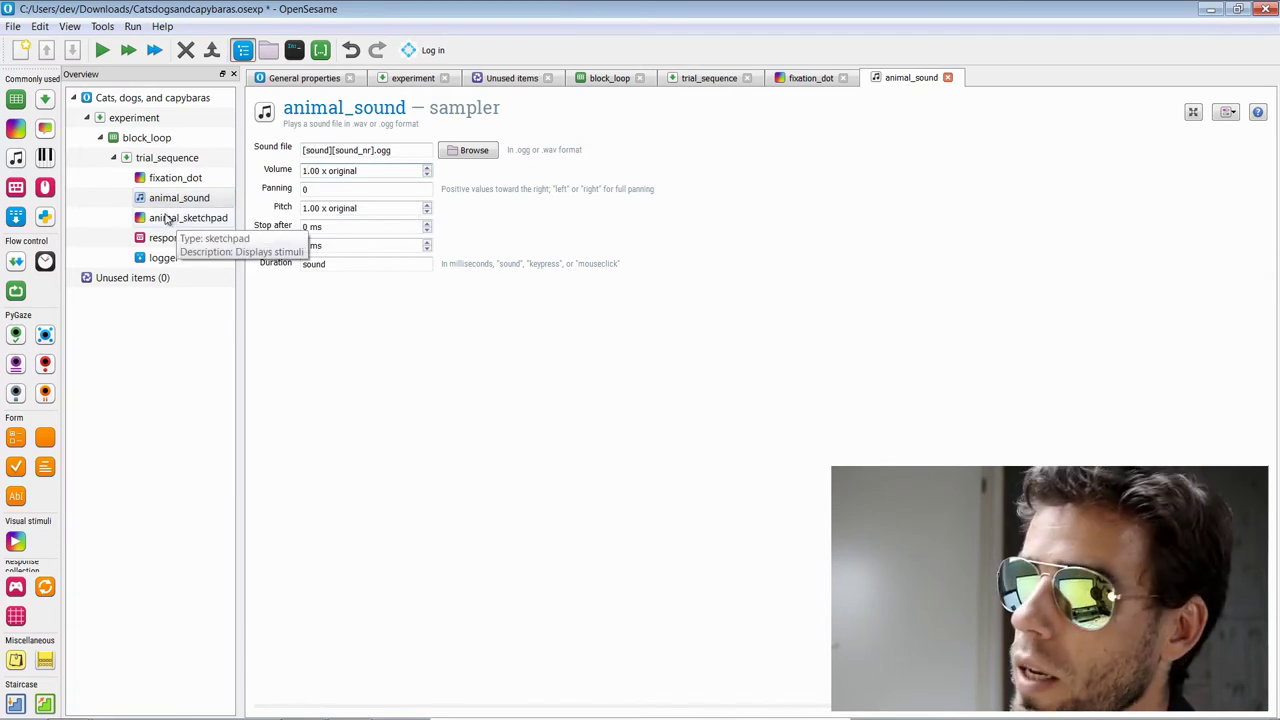
Step: Set the duration of the animal_sound sampler to 0
click(322, 264)
double_click(322, 264)
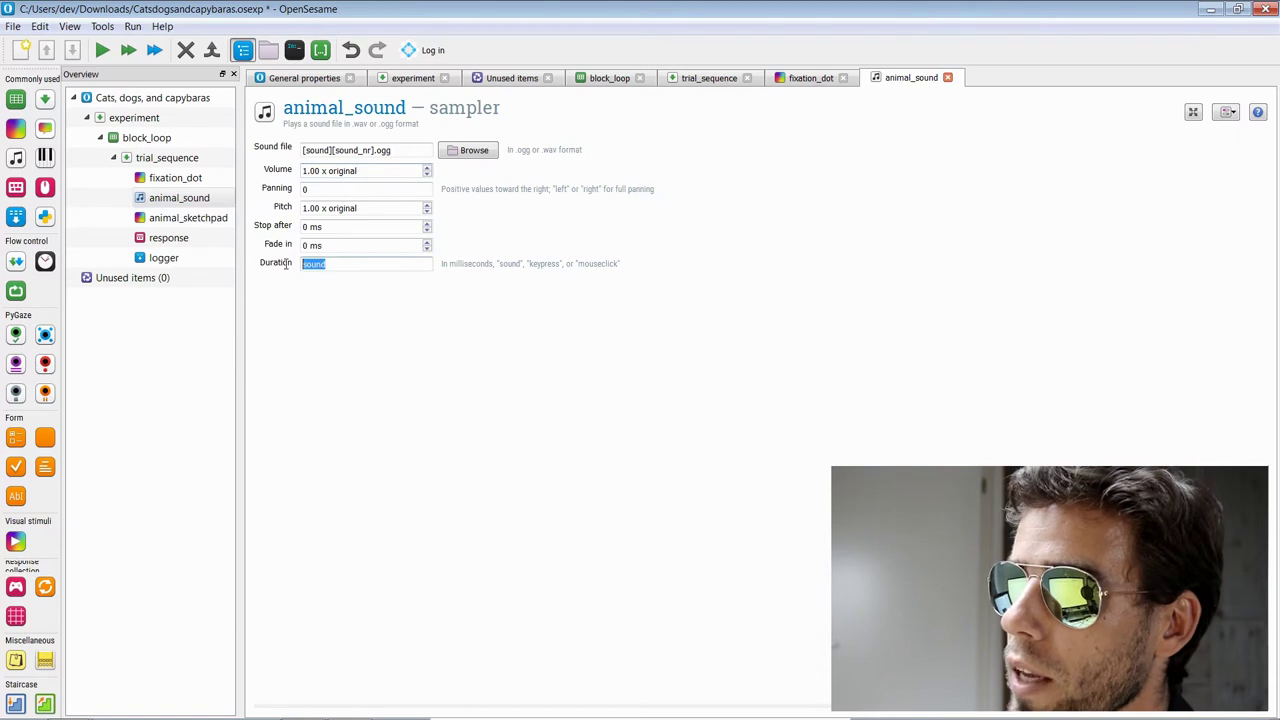
text(0)
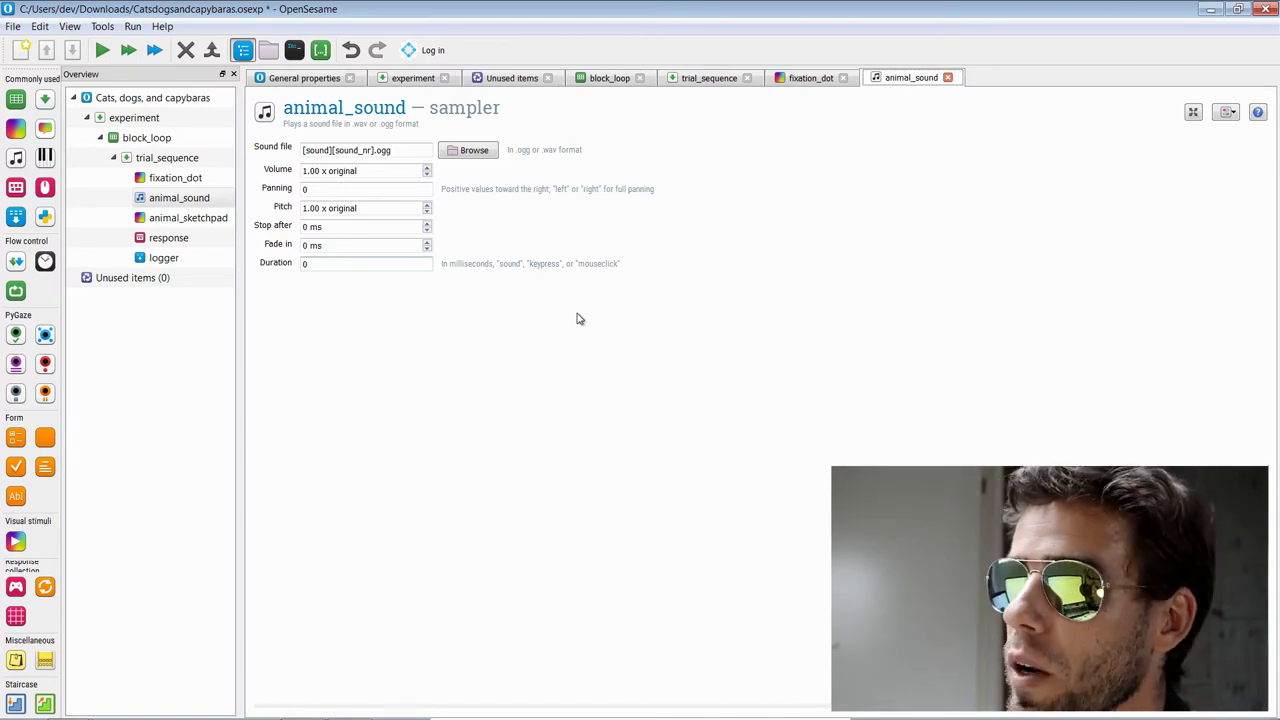
Step: Place the image capybara1.png from the file pool at the centre (0,0) of animal_sketchpad
click(195, 225)
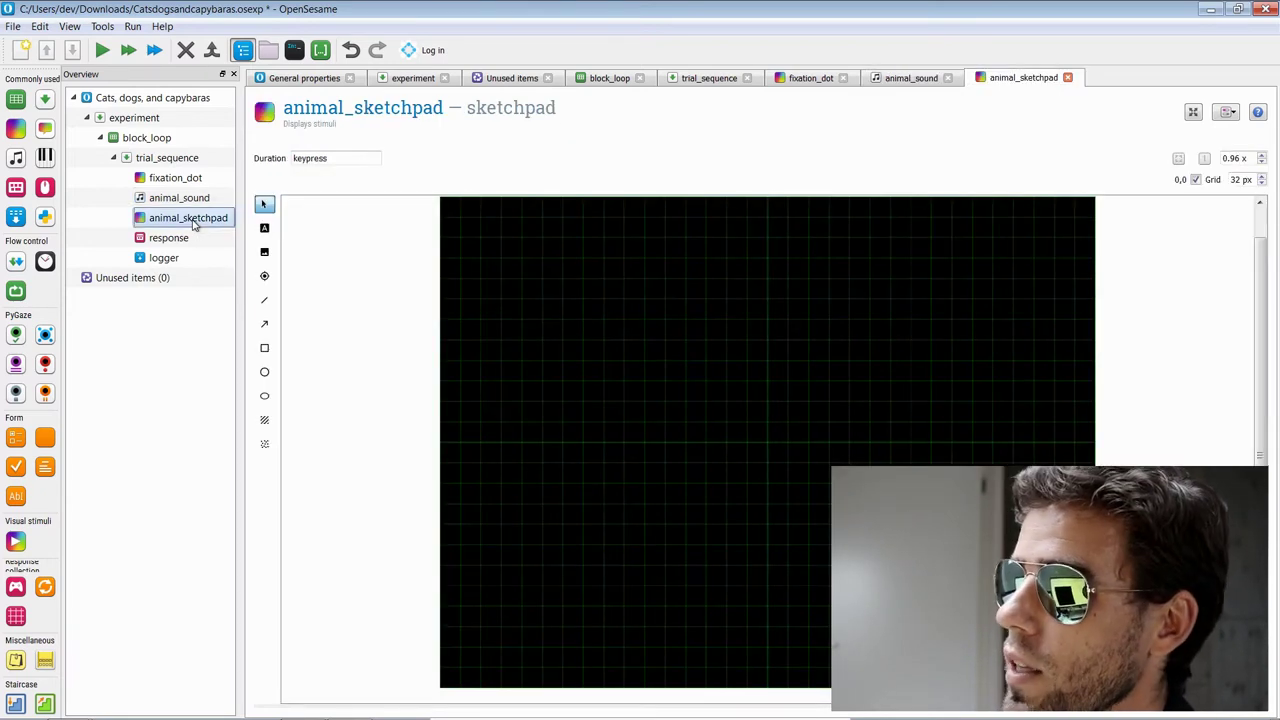
click(188, 199)
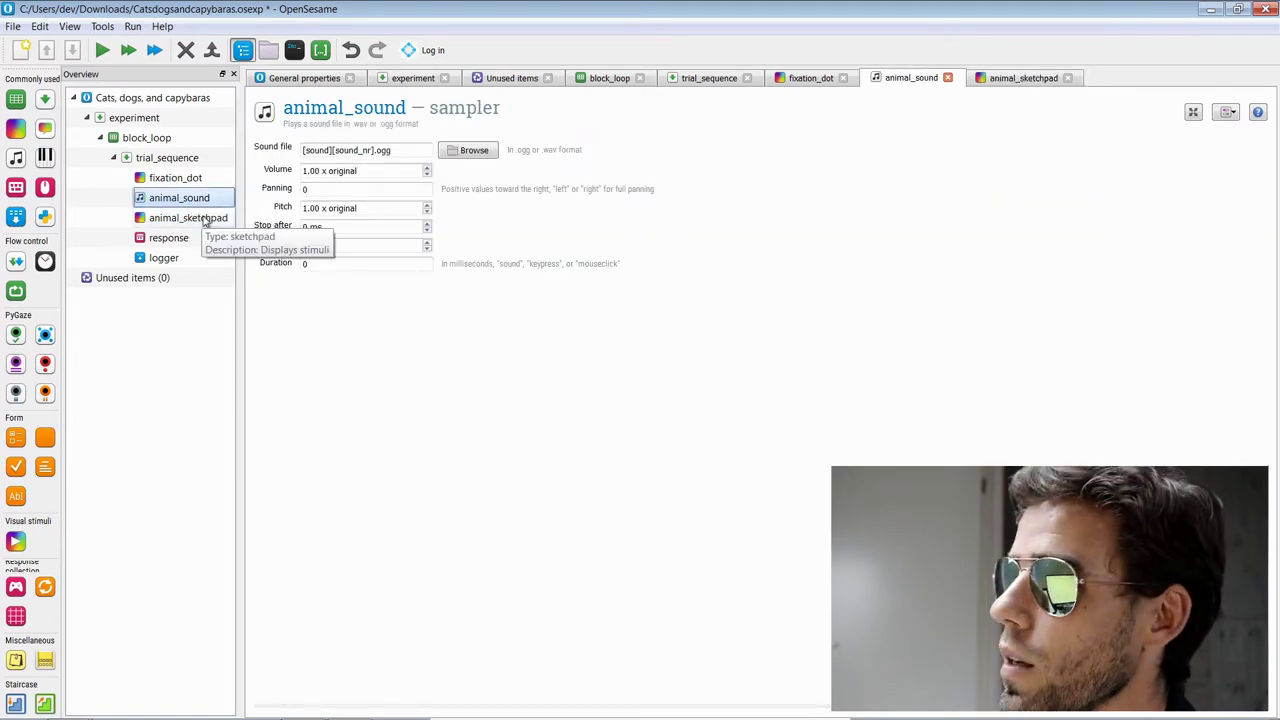
click(203, 220)
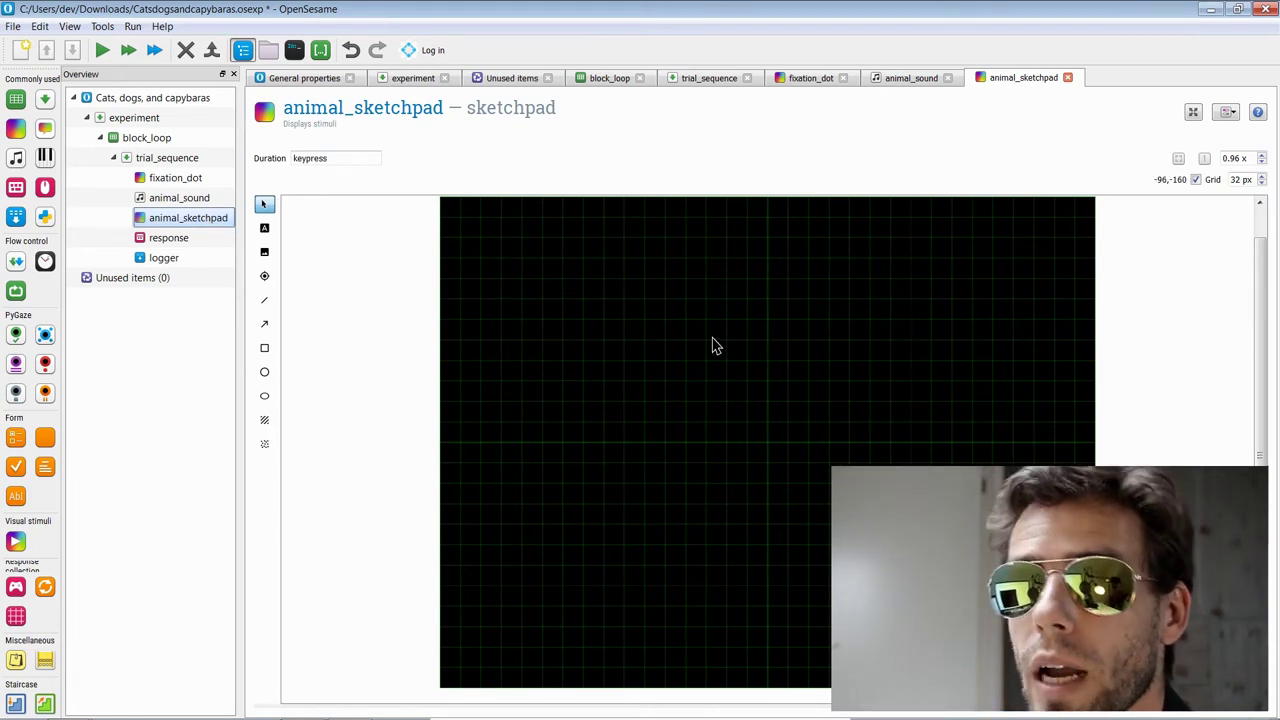
click(264, 253)
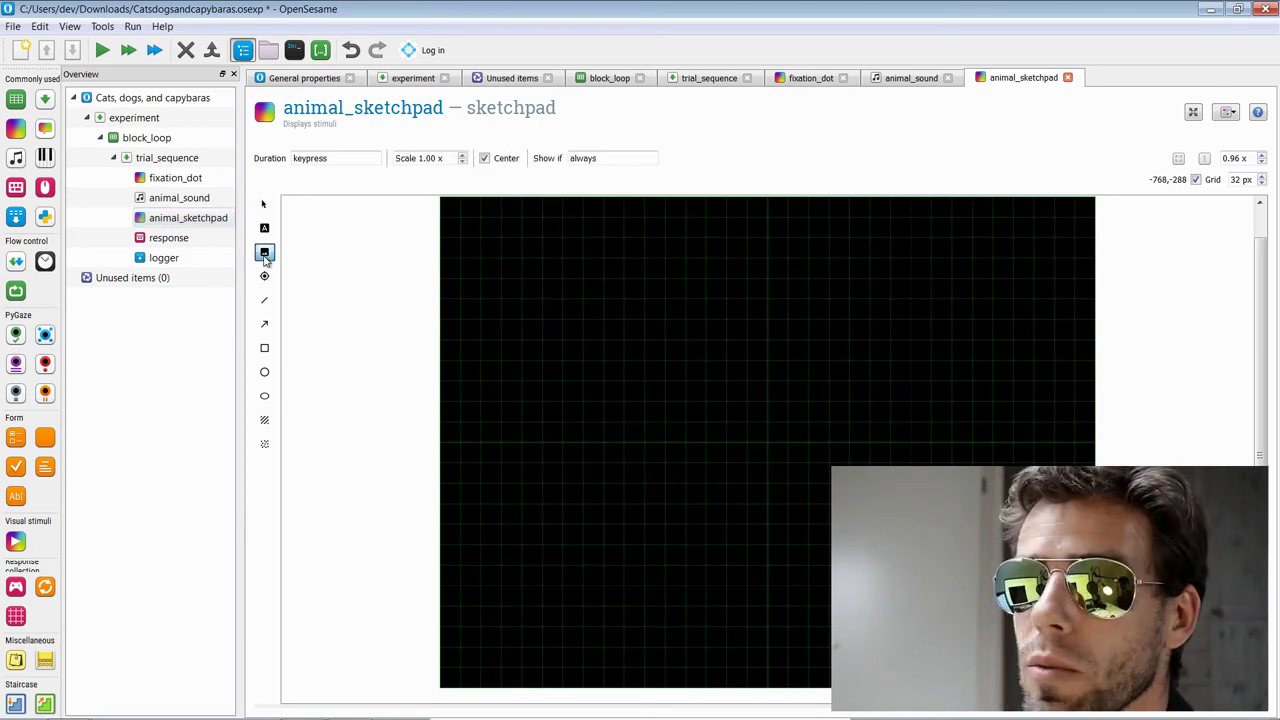
click(770, 440)
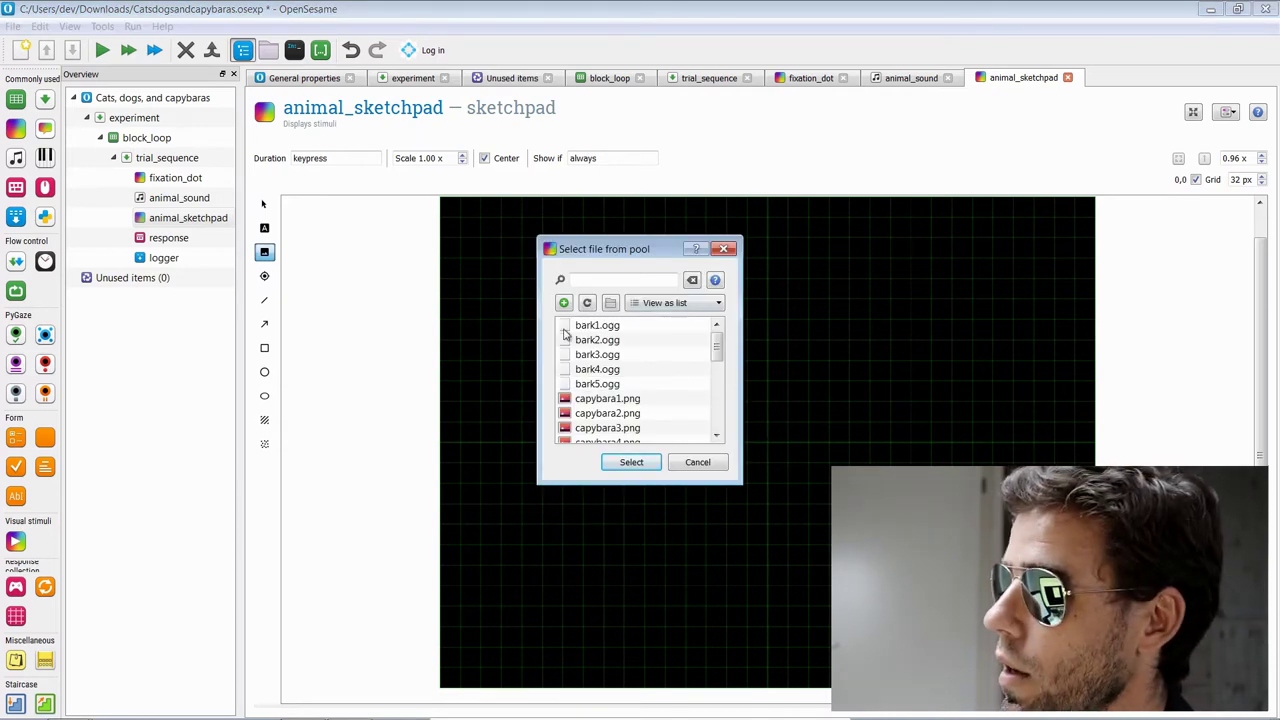
click(655, 403)
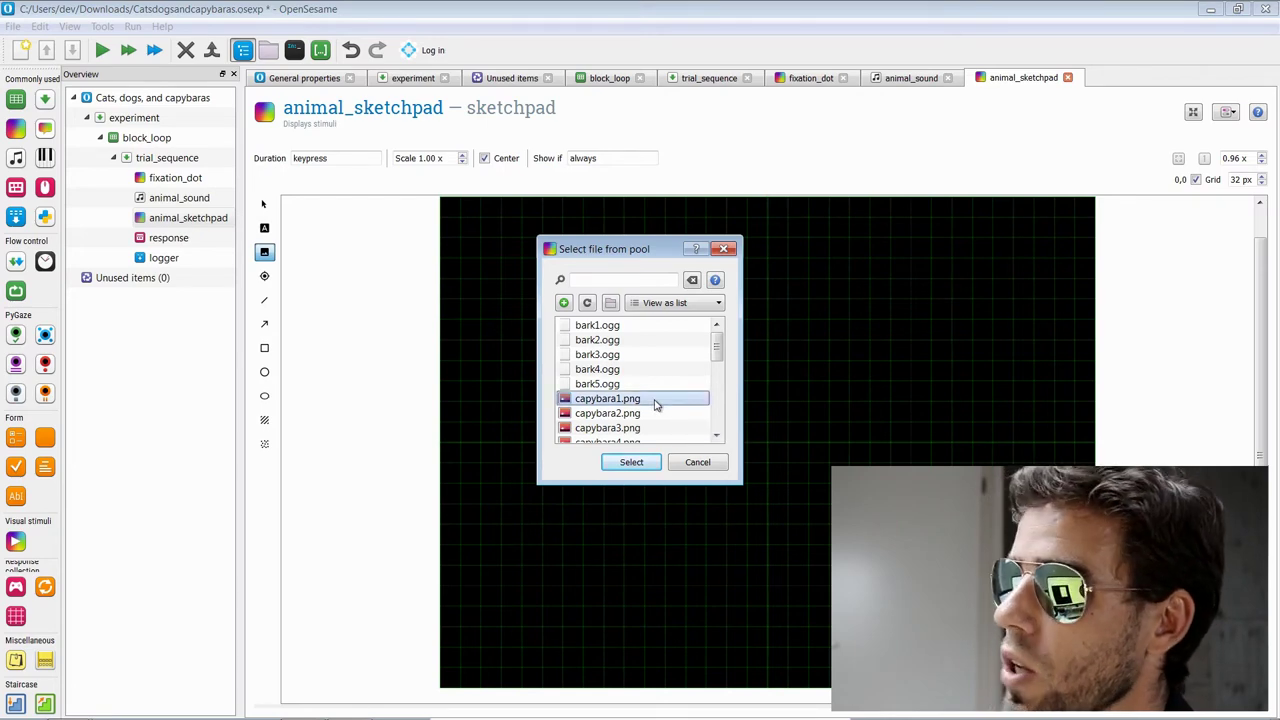
click(643, 465)
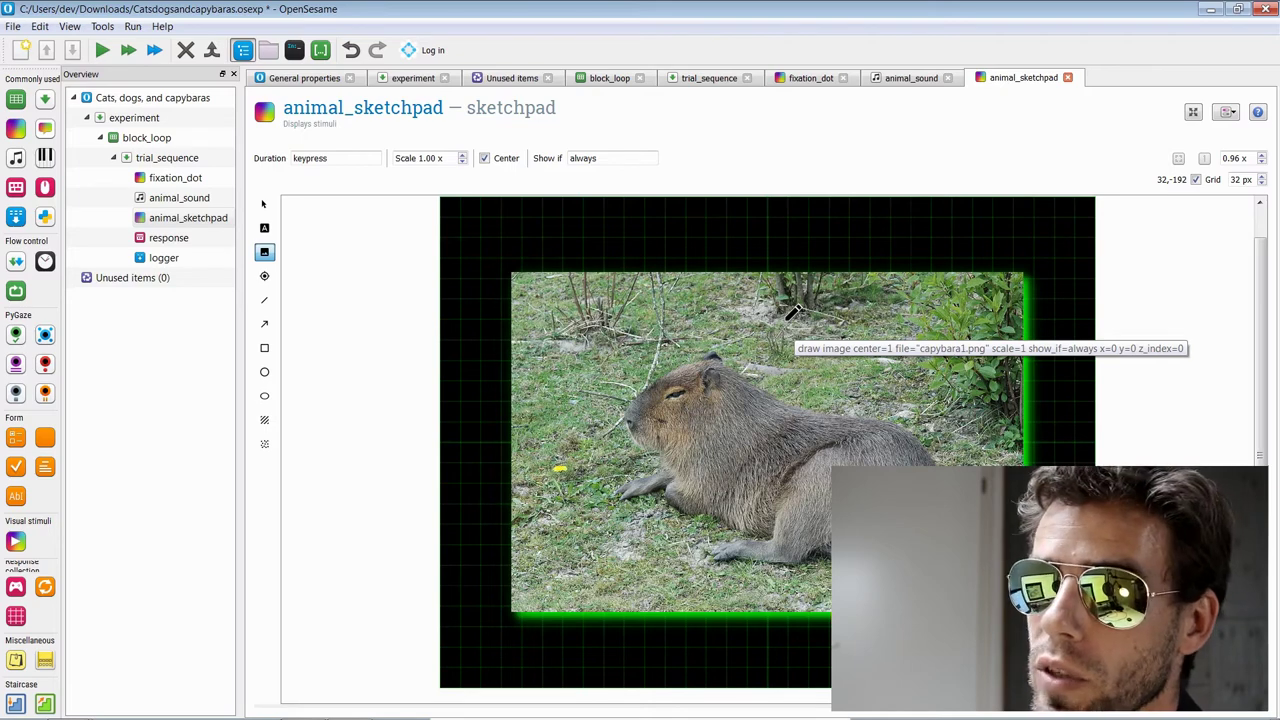
Step: Show animal_sketchpad's script together with its controls and locate the file name in the draw image line
click(1228, 112)
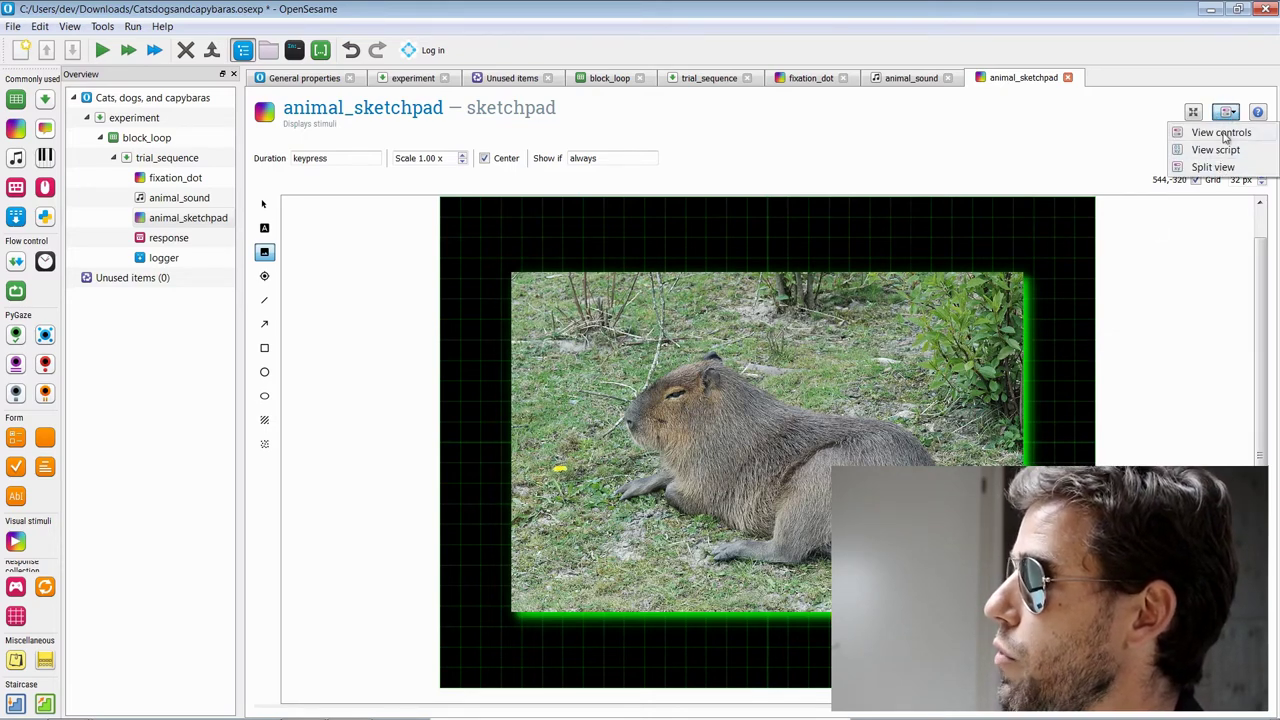
click(1224, 134)
mouse_move(776, 706)
mouse_down()
mouse_move(790, 460)
mouse_move(757, 572)
mouse_move(756, 699)
mouse_move(757, 458)
mouse_up()
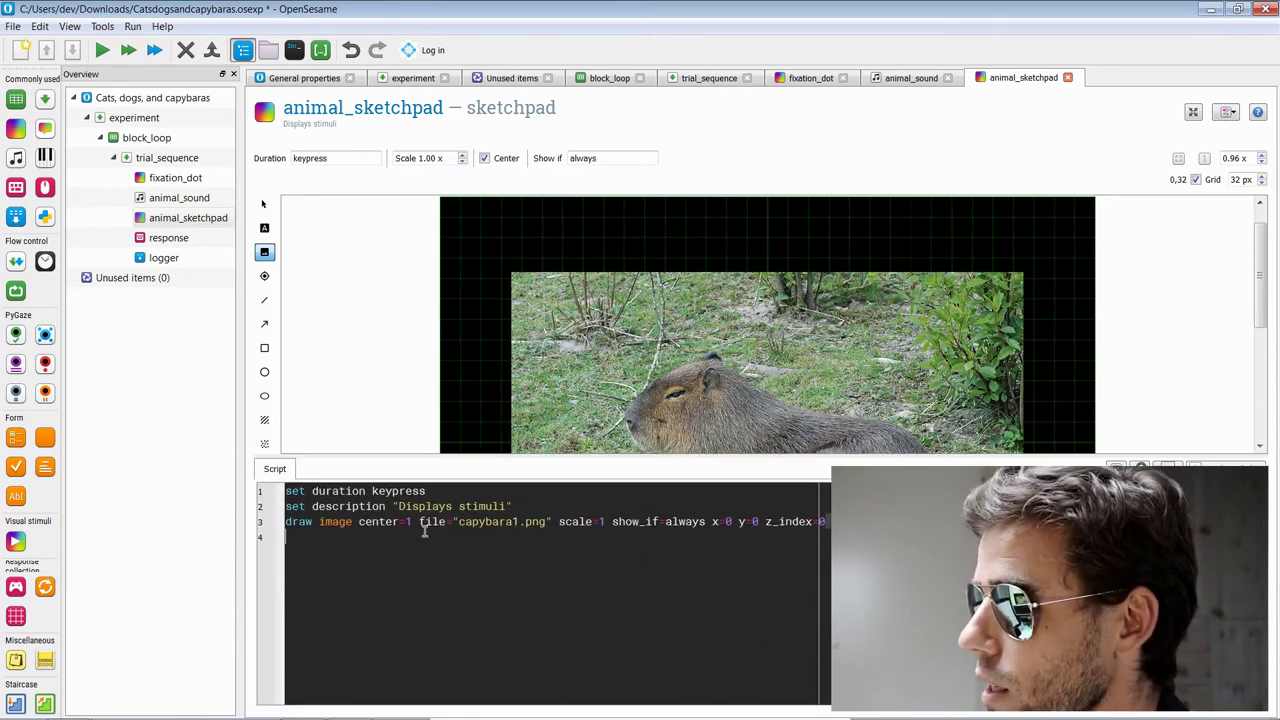
triple_click(290, 525)
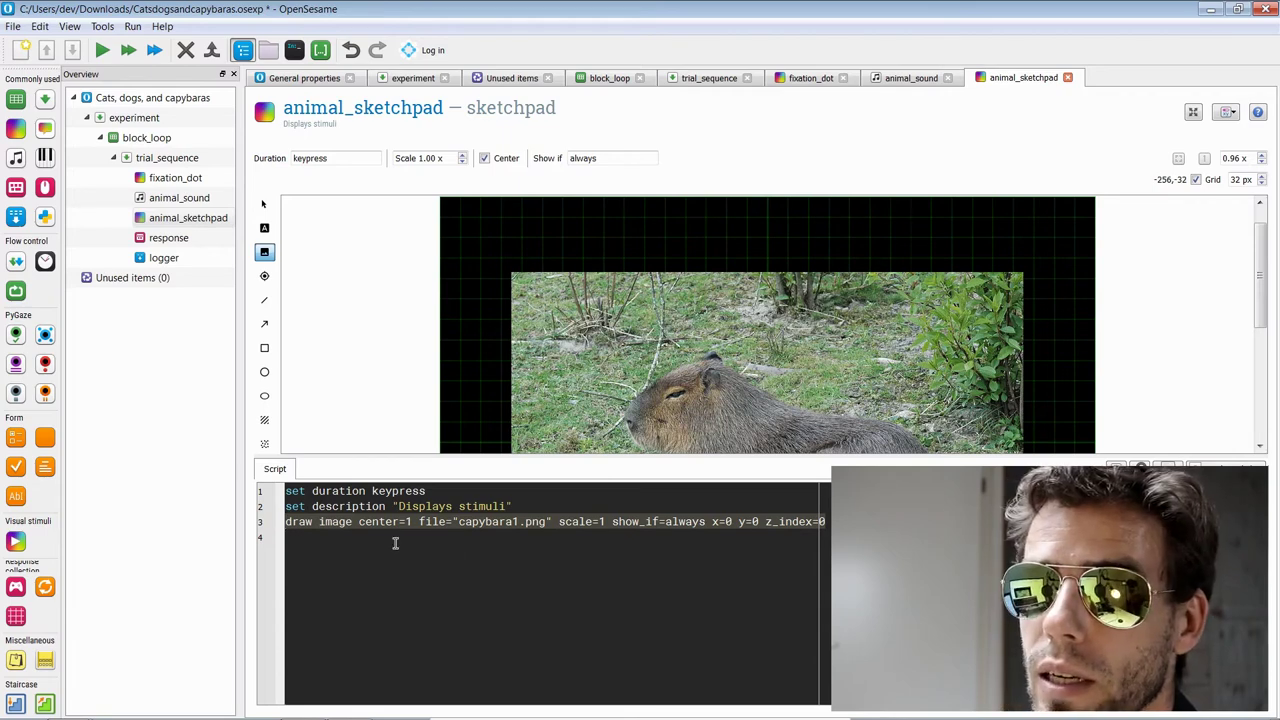
click(454, 521)
drag(454, 521, 548, 521)
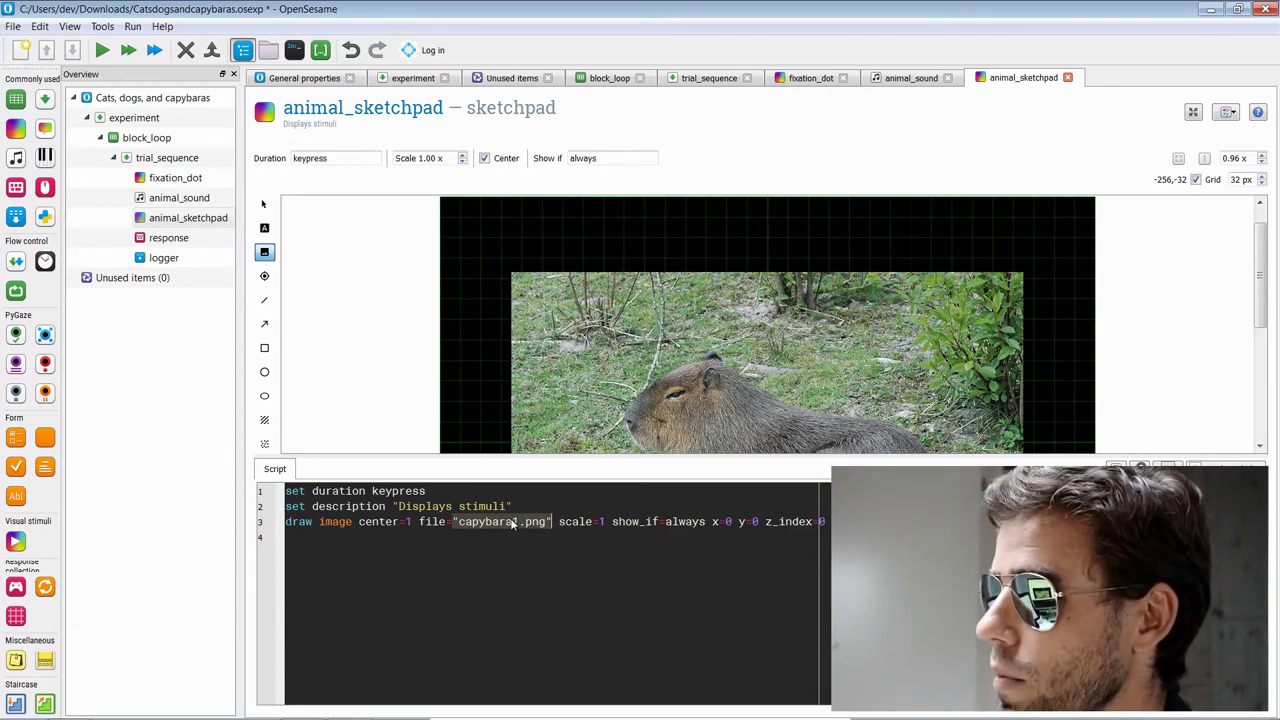
Step: Change the image file in the draw image line to "[animal][pic_nr].png", apply the script and return to the sketchpad controls only
click(512, 524)
key(ctrl+shift+Left)
key(BackSpace)
text([)
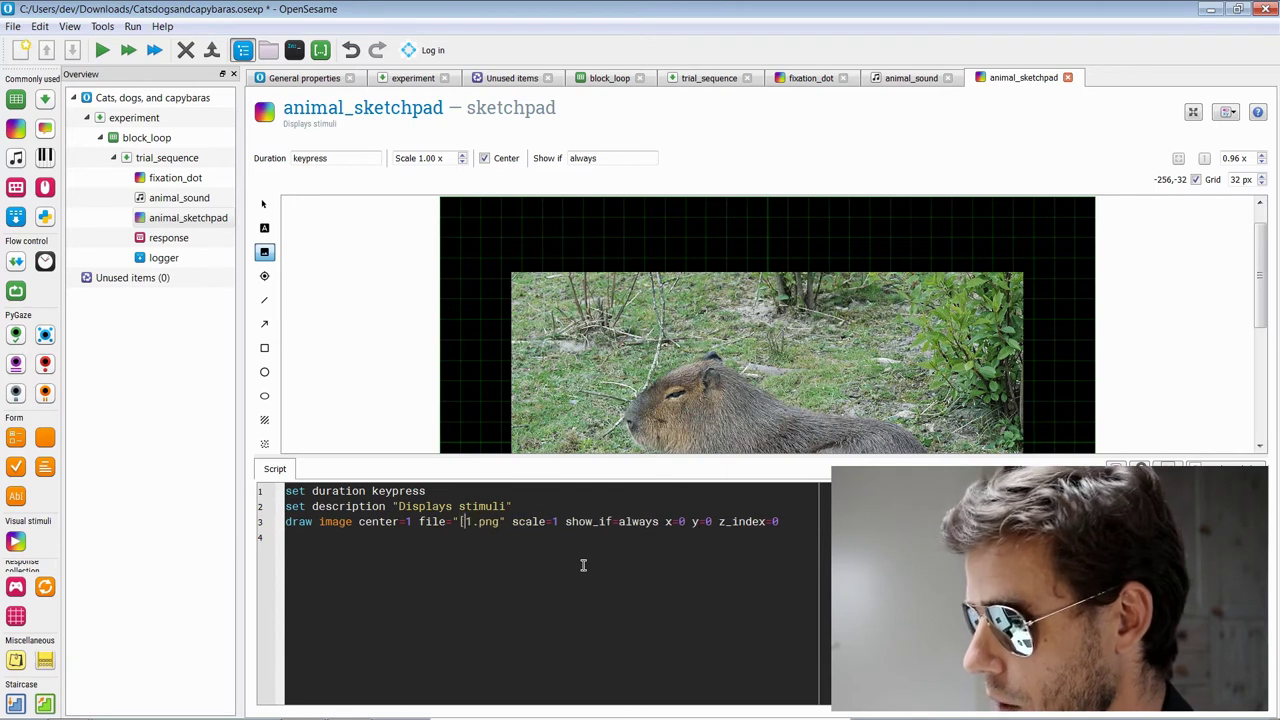
text(animal])
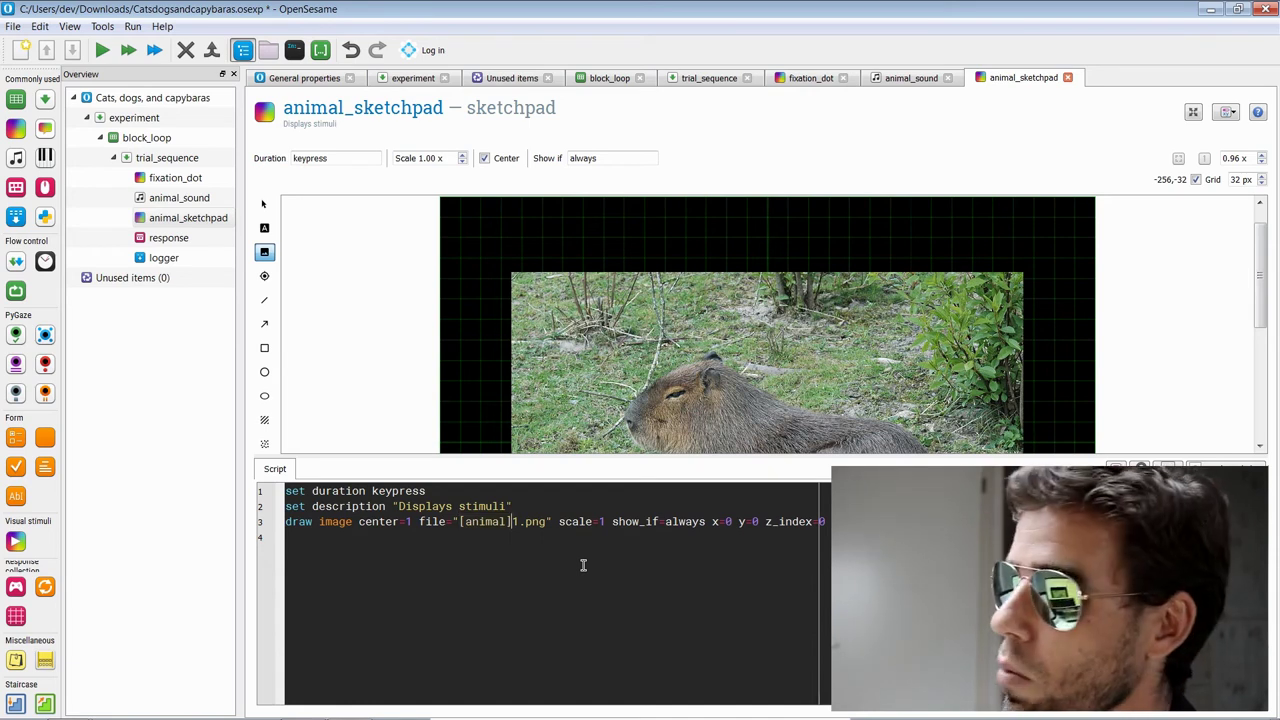
text([oi_)
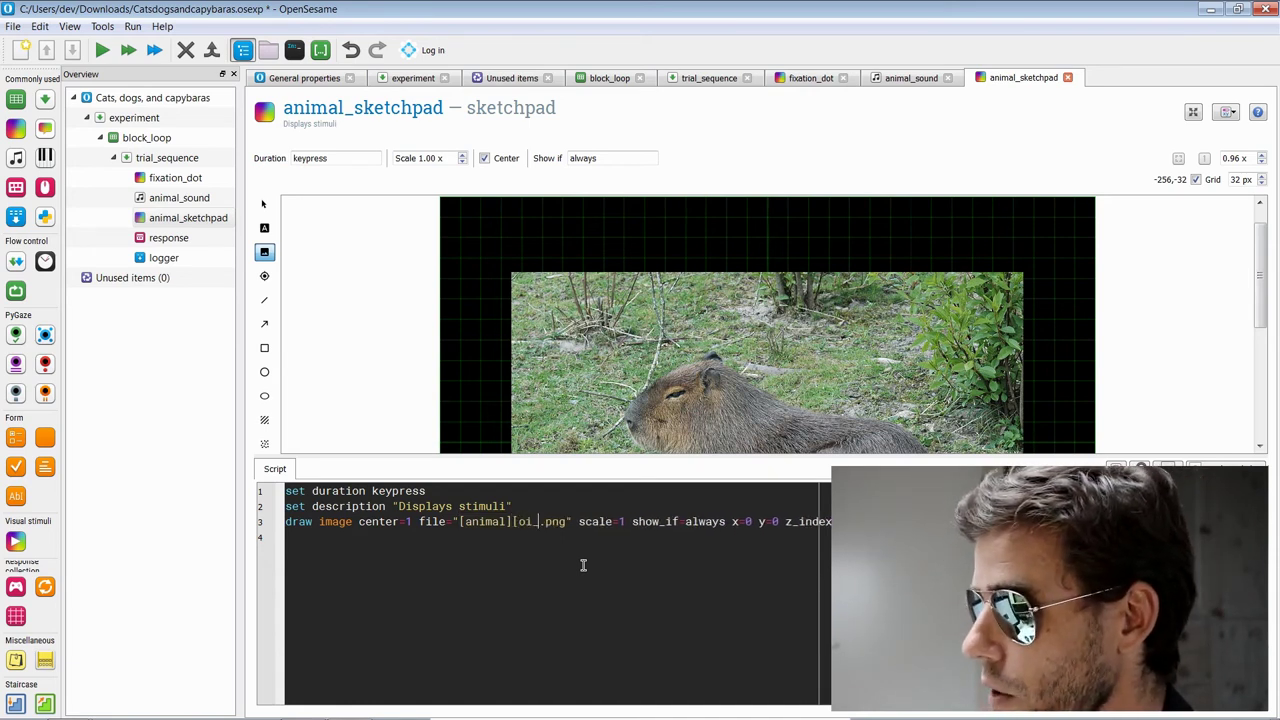
key(BackSpace)
text(pic_)
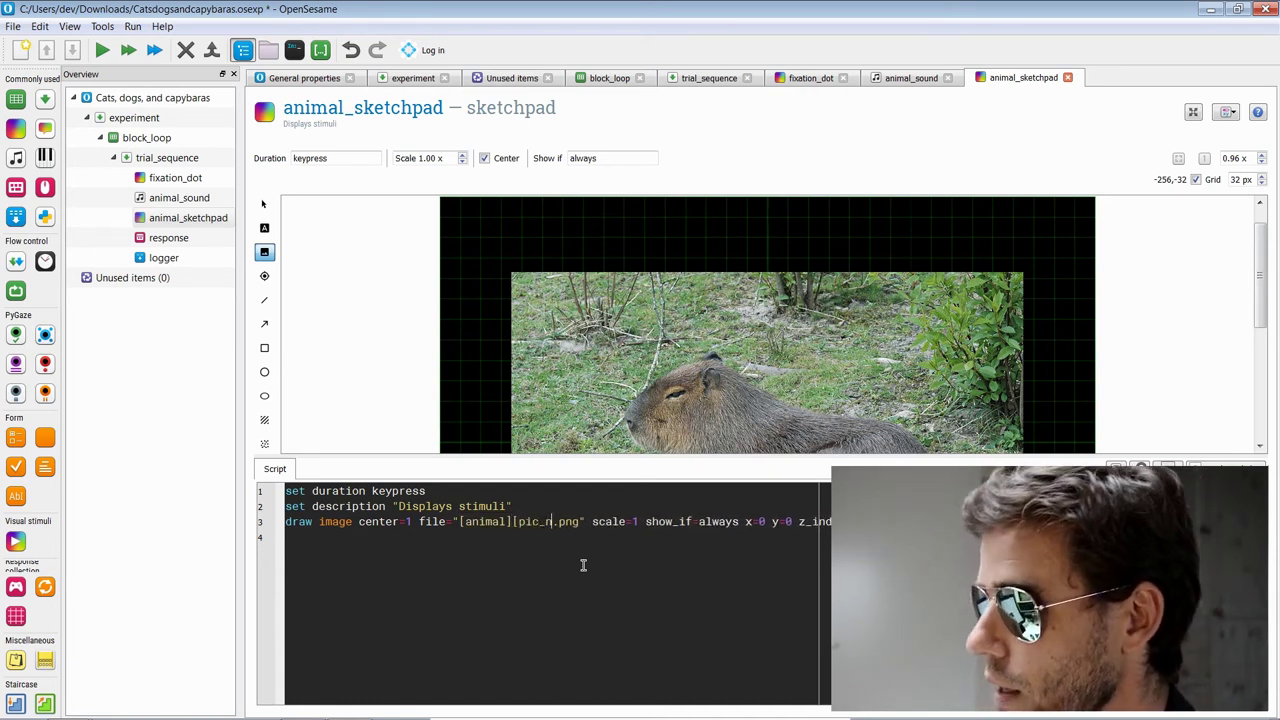
text(nr])
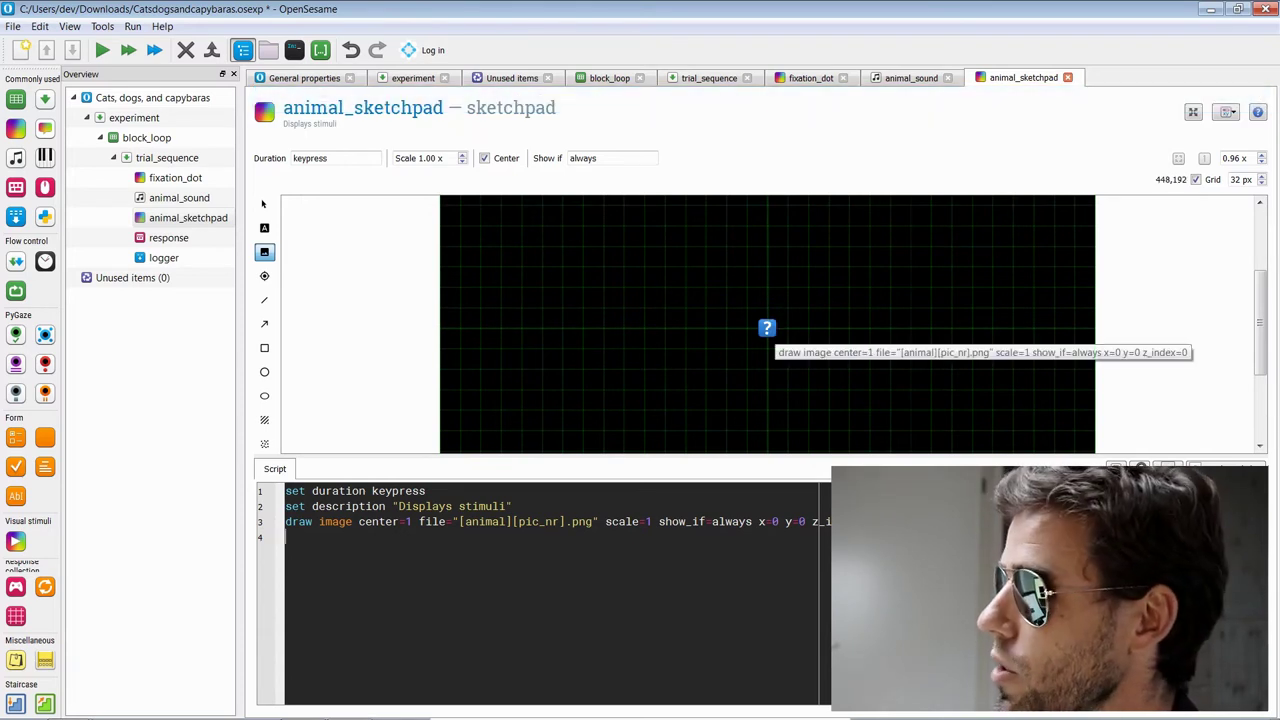
click(1170, 467)
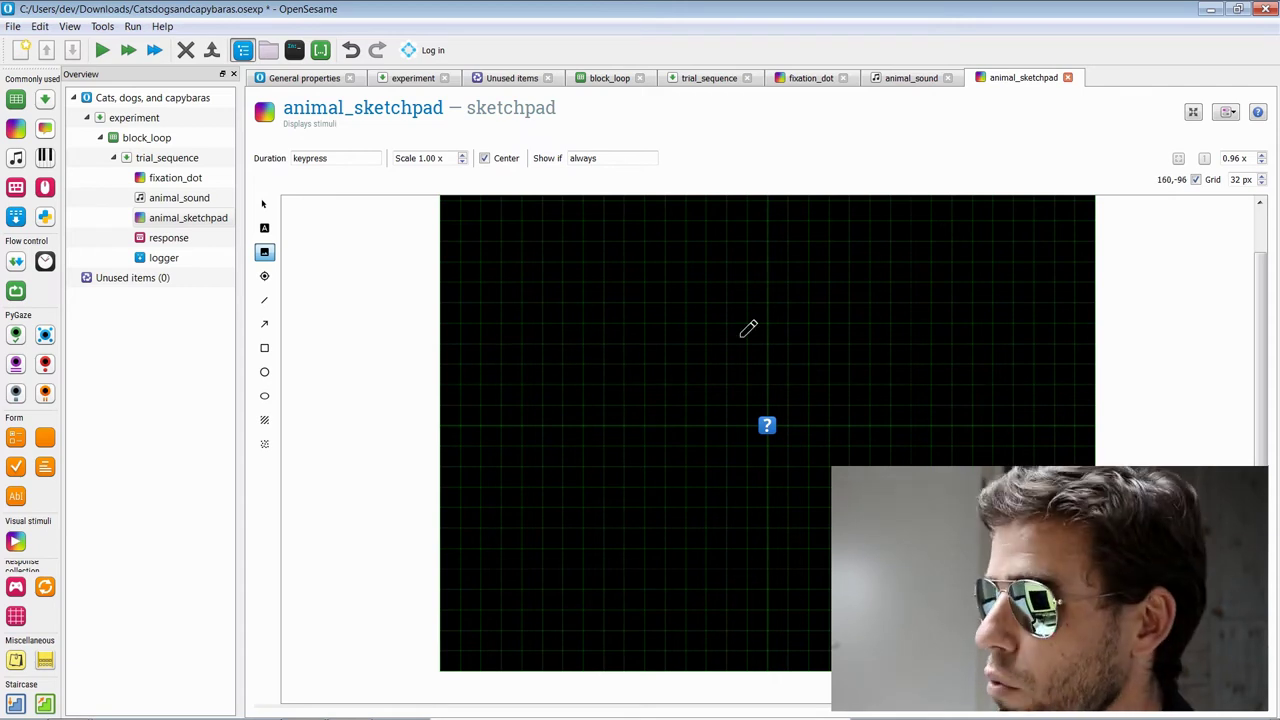
Step: Draw a filled gray circle on animal_sketchpad, left of the image placeholder on the horizontal midline
click(265, 372)
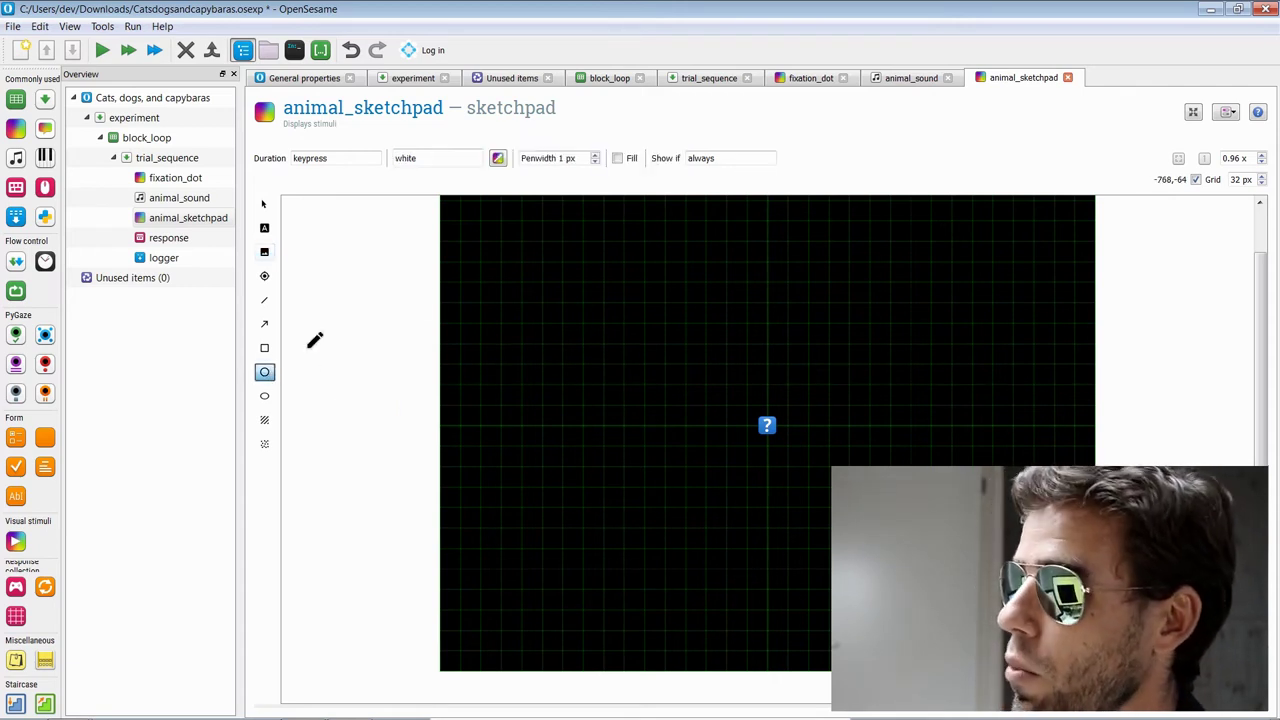
double_click(431, 158)
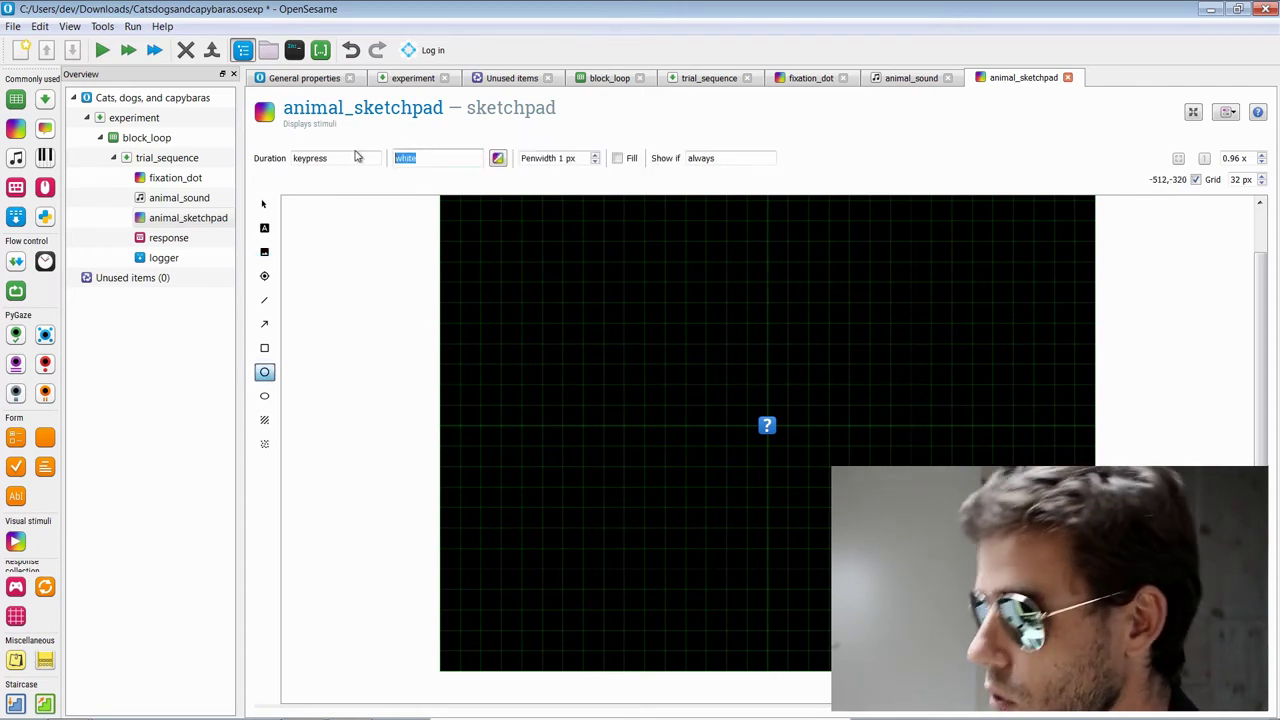
text(gray)
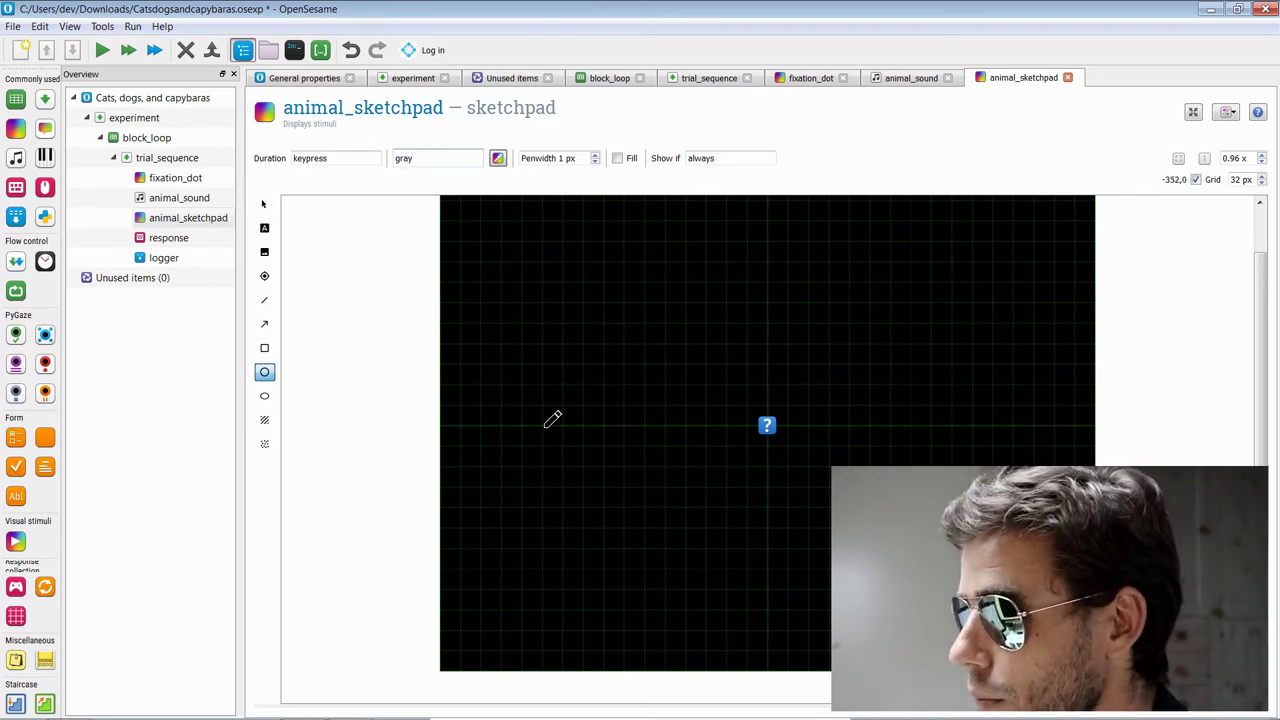
drag(528, 417, 530, 380)
click(618, 158)
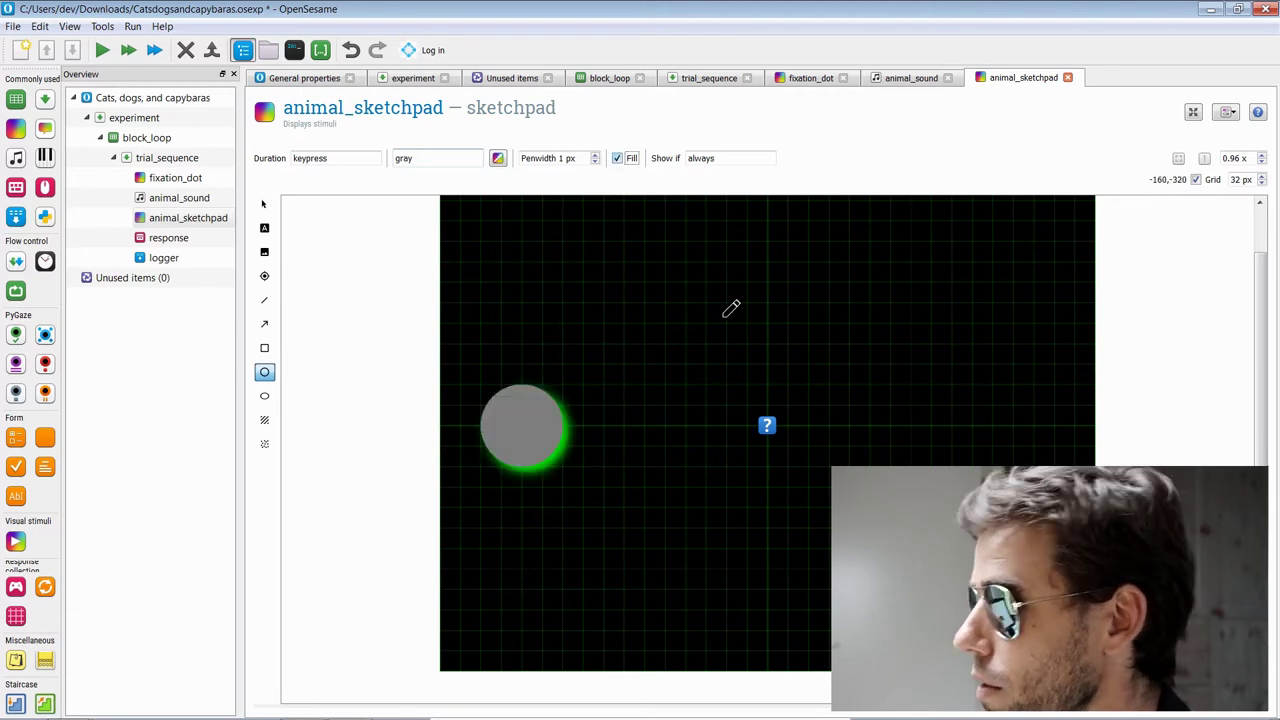
Step: Draw a matching filled gray circle right of the image placeholder and label the left circle "Dog!" in white text
drag(1016, 424, 1016, 382)
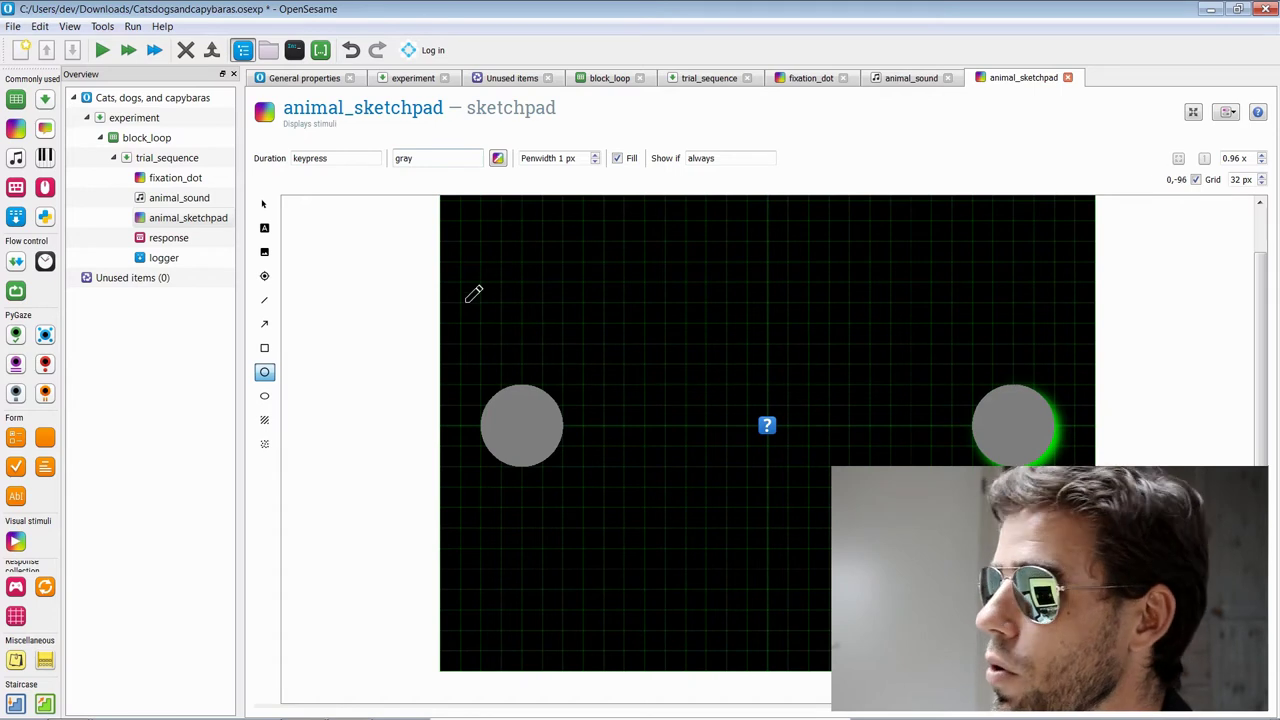
click(264, 228)
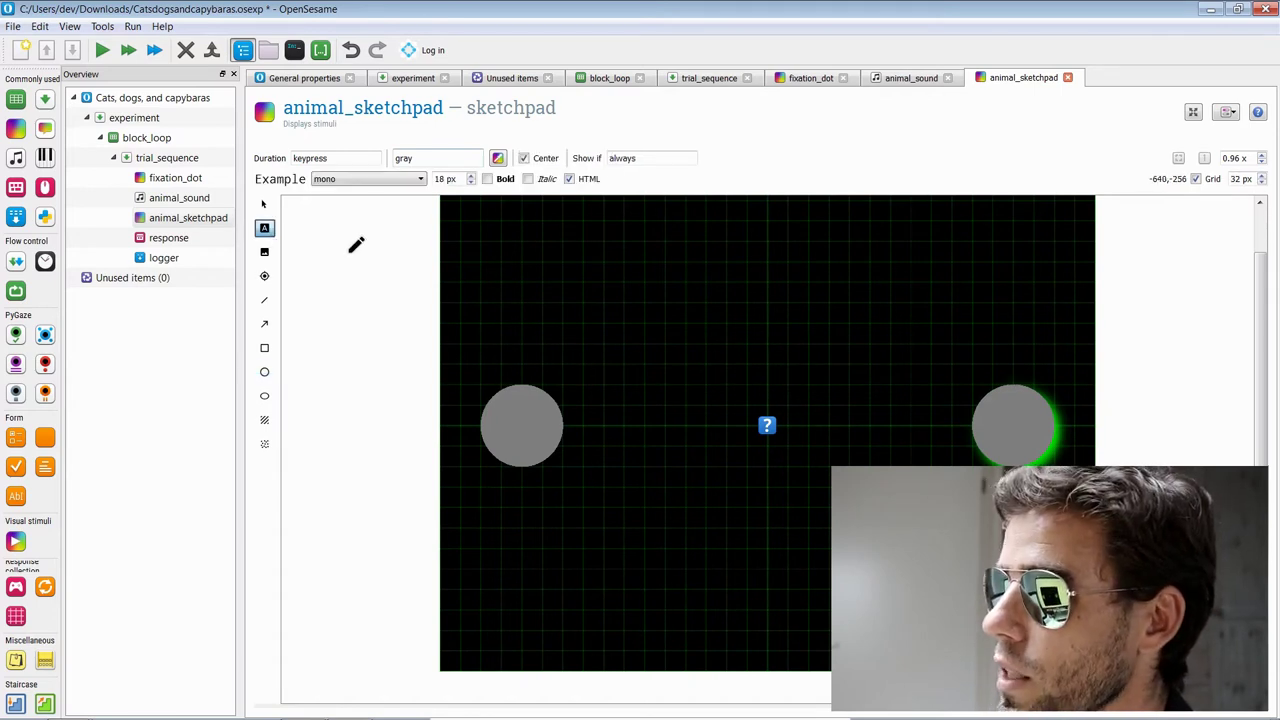
click(520, 423)
text(Dog!)
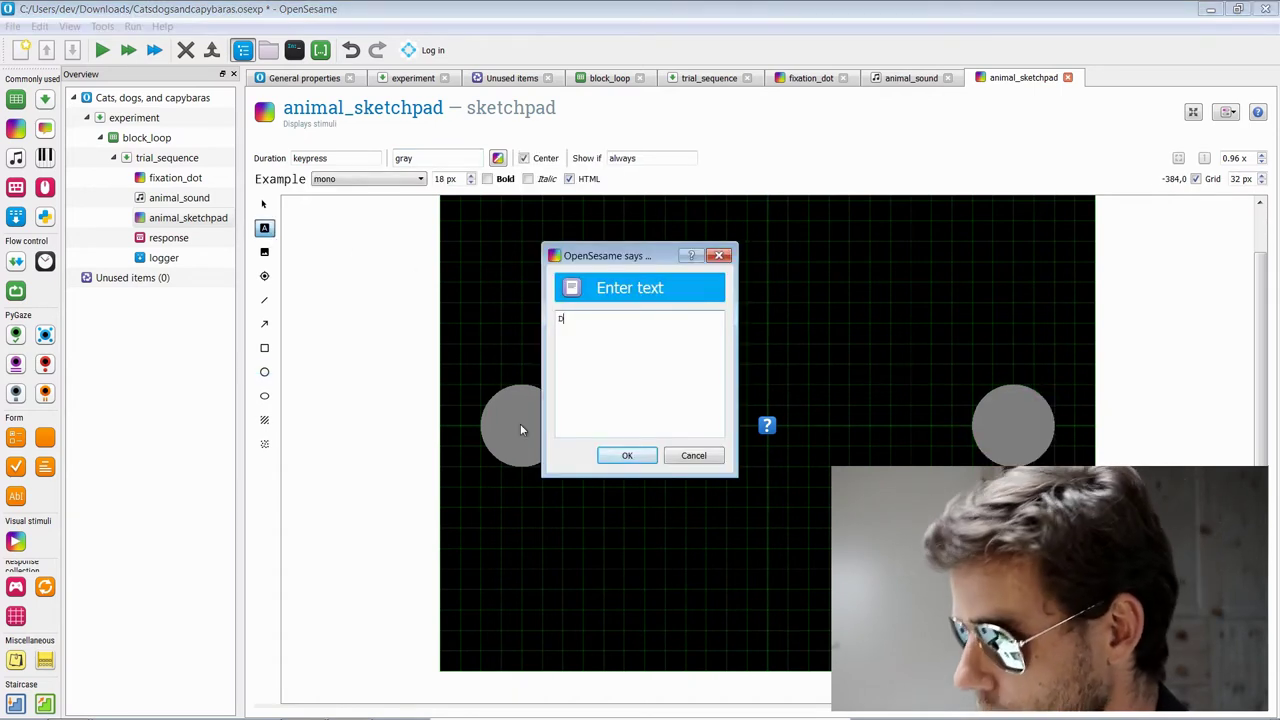
click(622, 455)
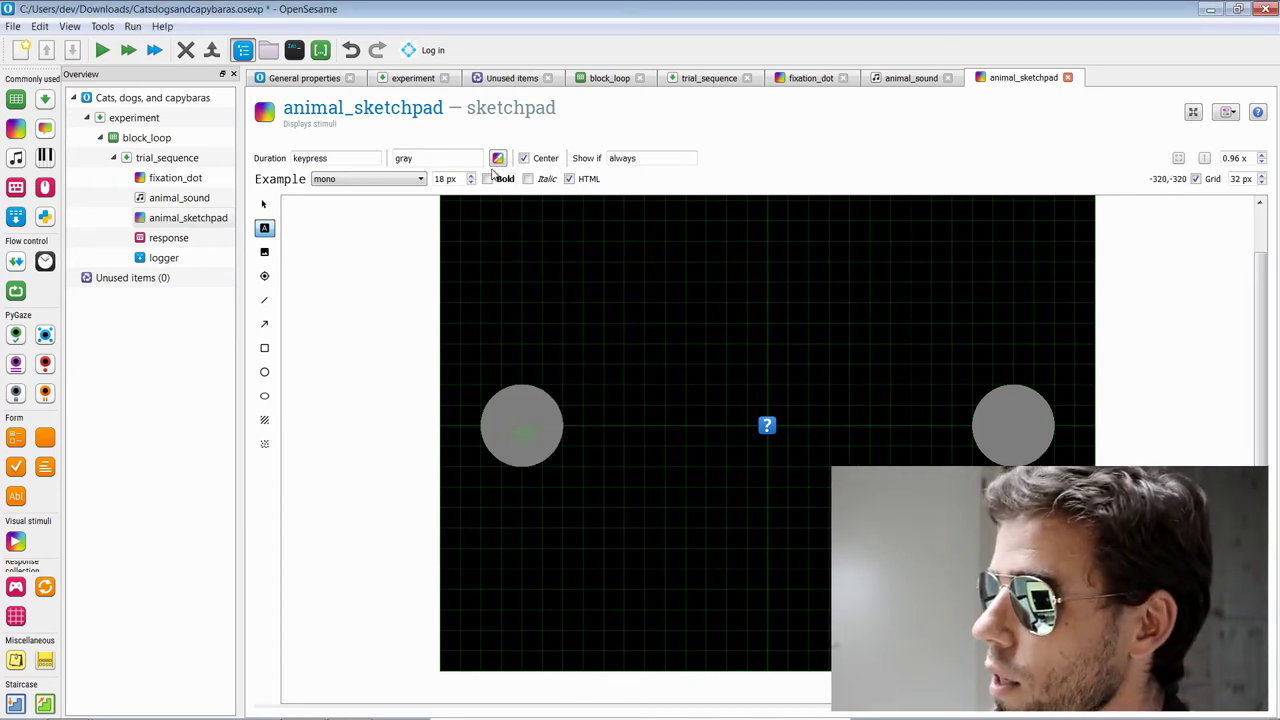
double_click(402, 157)
text(white)
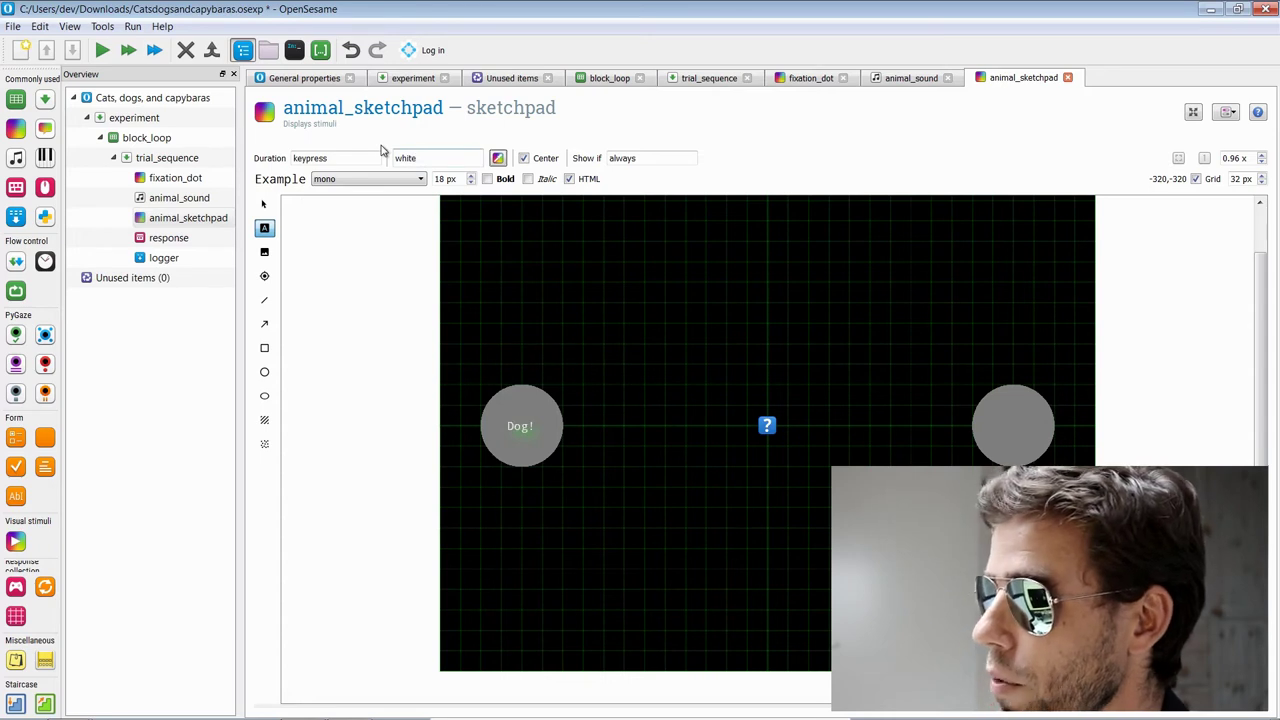
Step: Place the white text "Cat!" at the centre of the right circle and set animal_sketchpad's duration to 0
click(1015, 424)
text(Cat!)
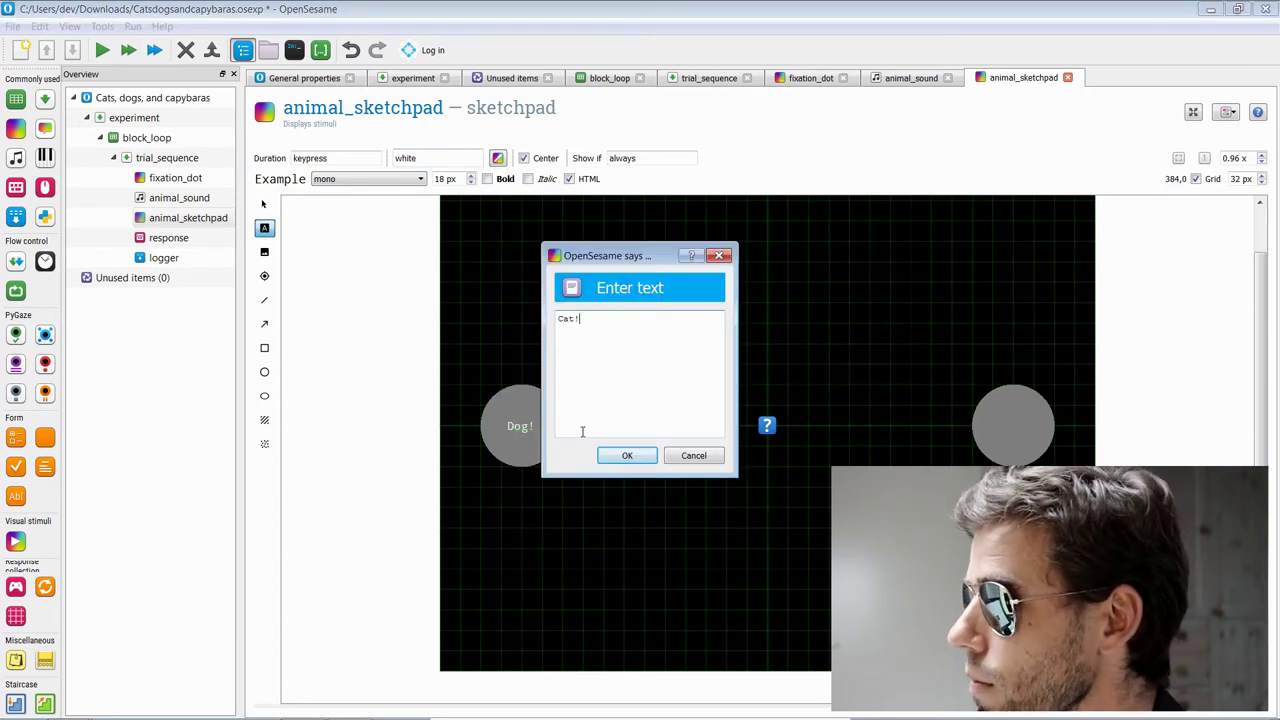
click(626, 455)
click(264, 204)
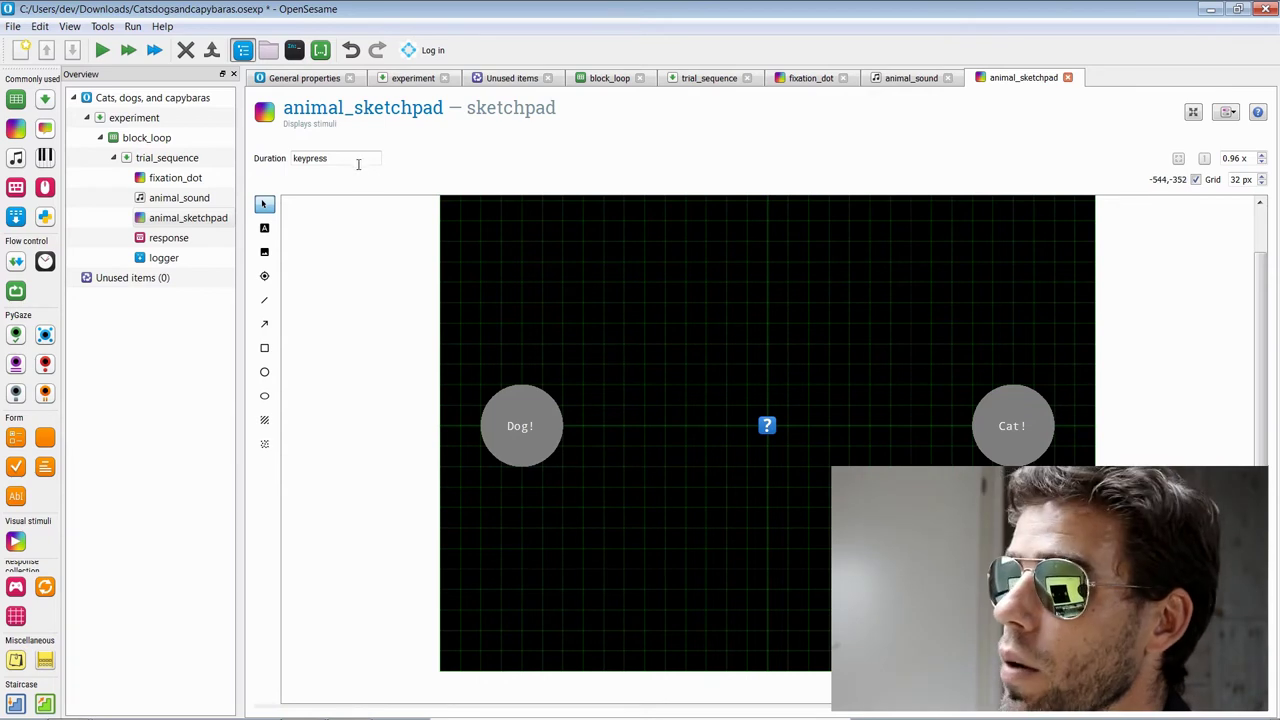
drag(356, 161, 256, 158)
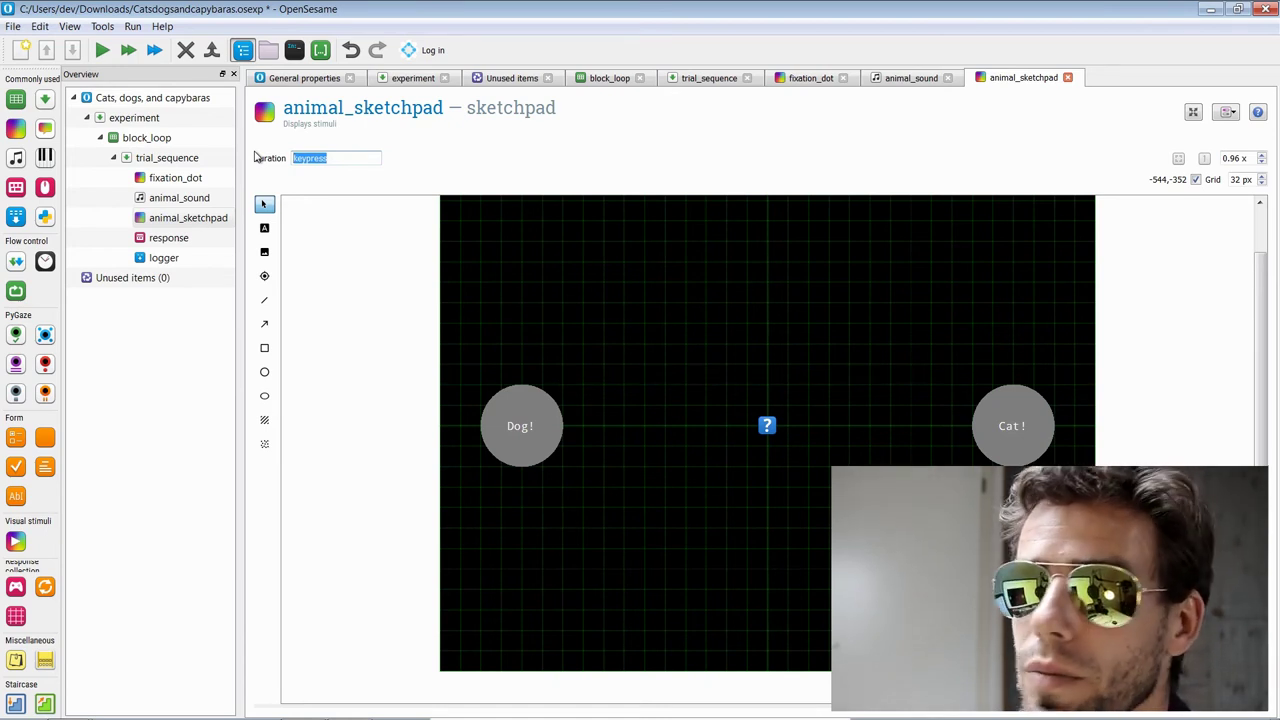
text(0)
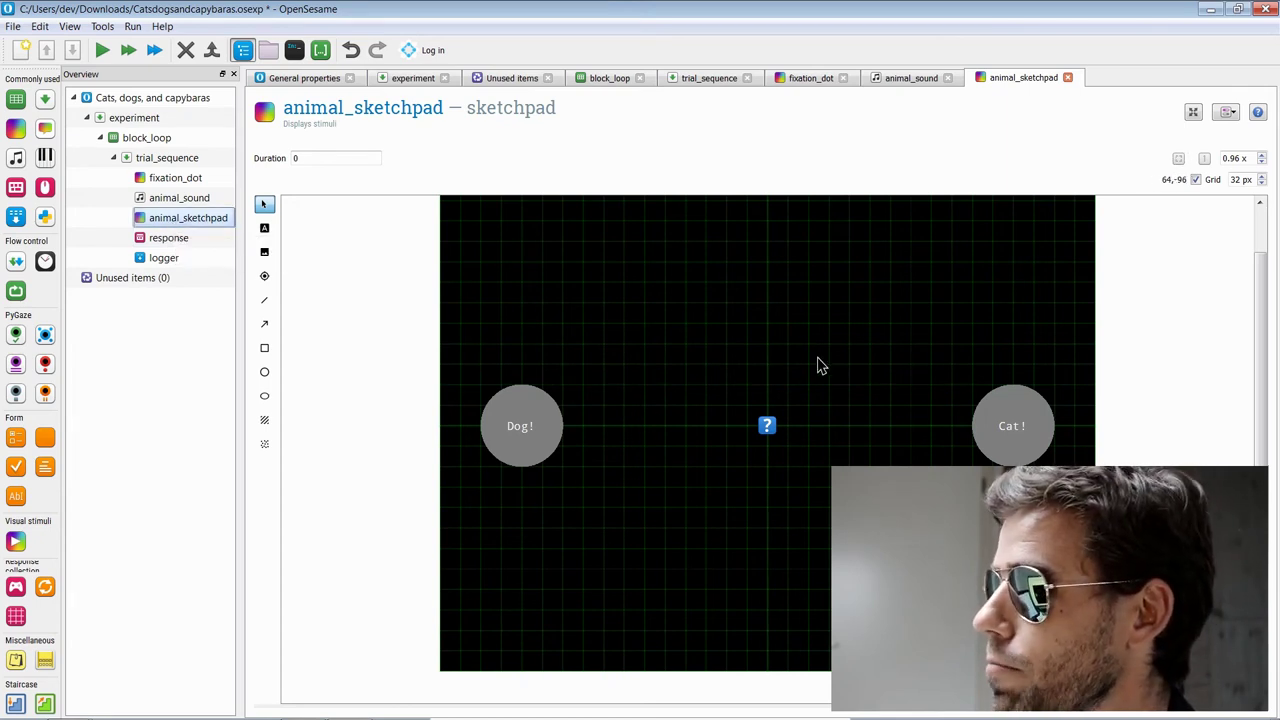
Step: Set the response item's allowed responses to left;right and its timeout to 2000 ms
click(197, 242)
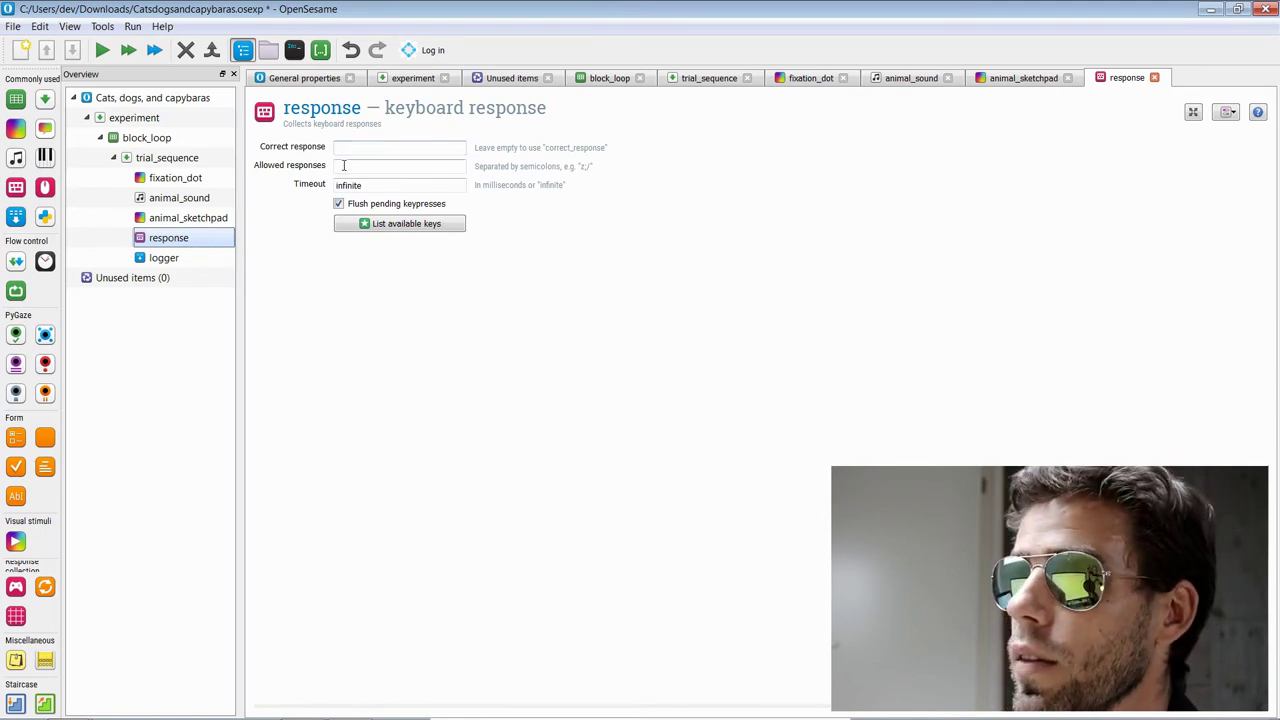
click(343, 166)
text(left;right)
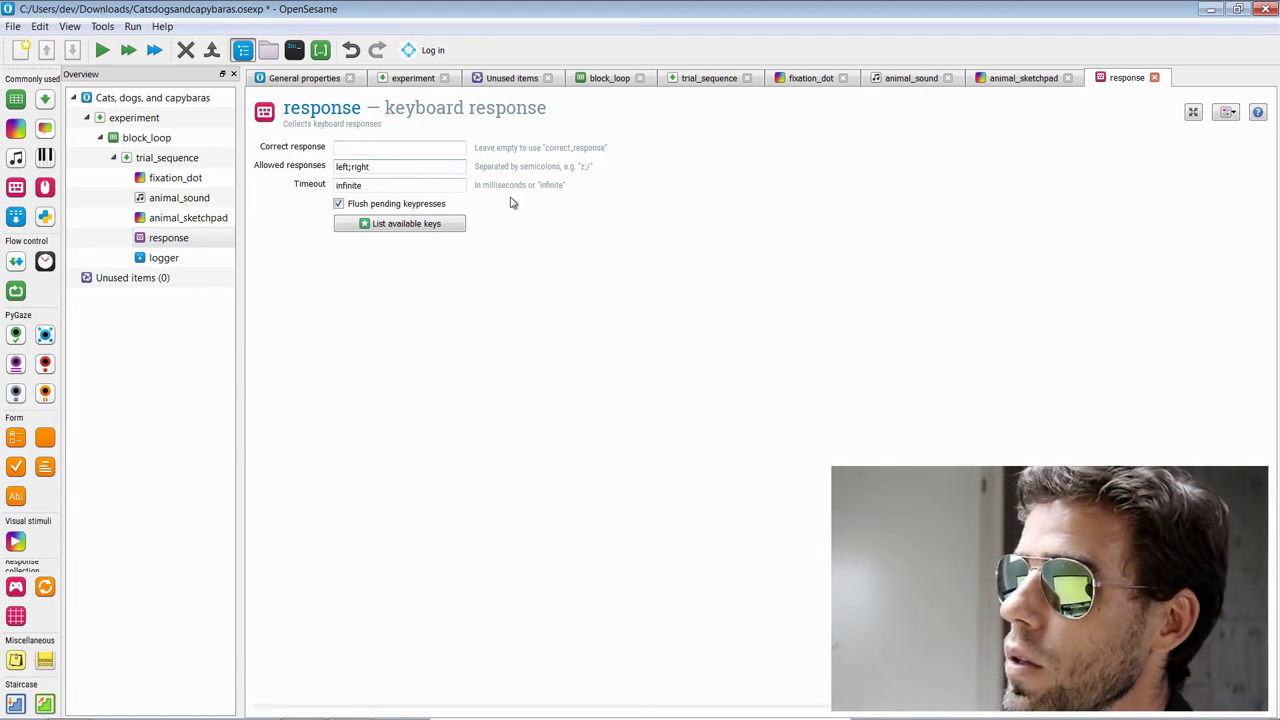
key(Tab)
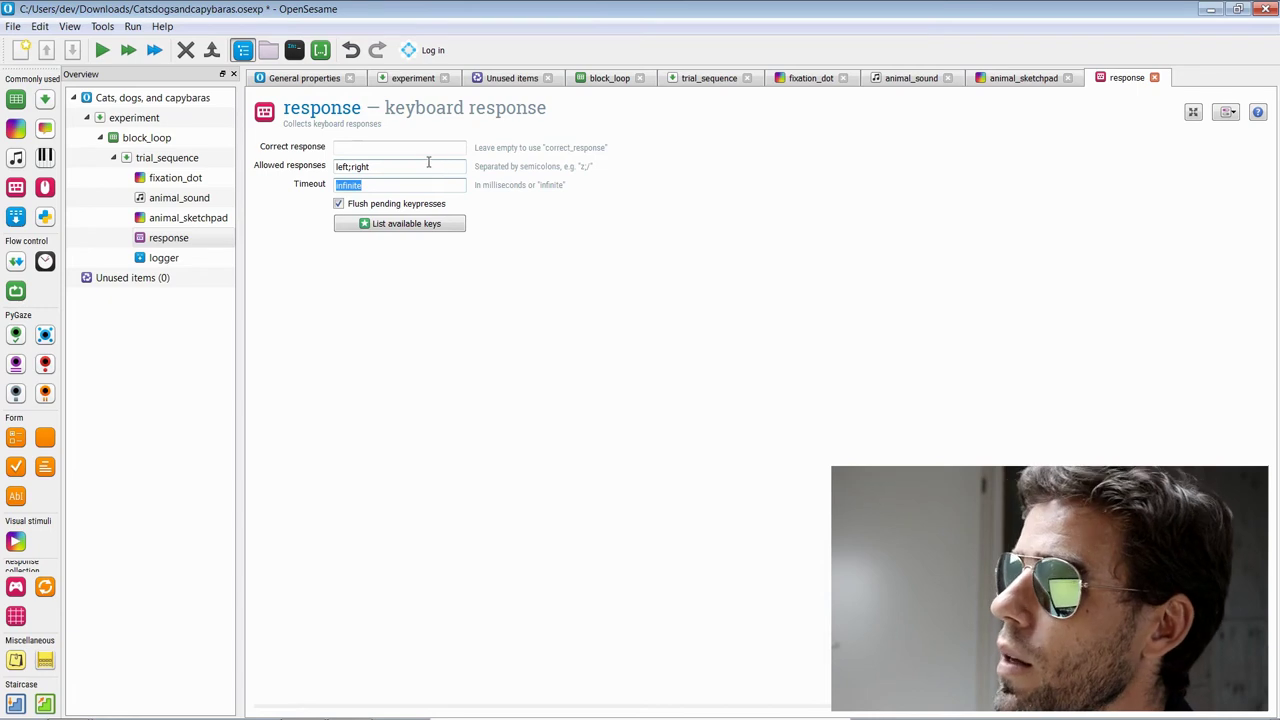
click(374, 185)
double_click(374, 185)
text(2000)
key(Tab)
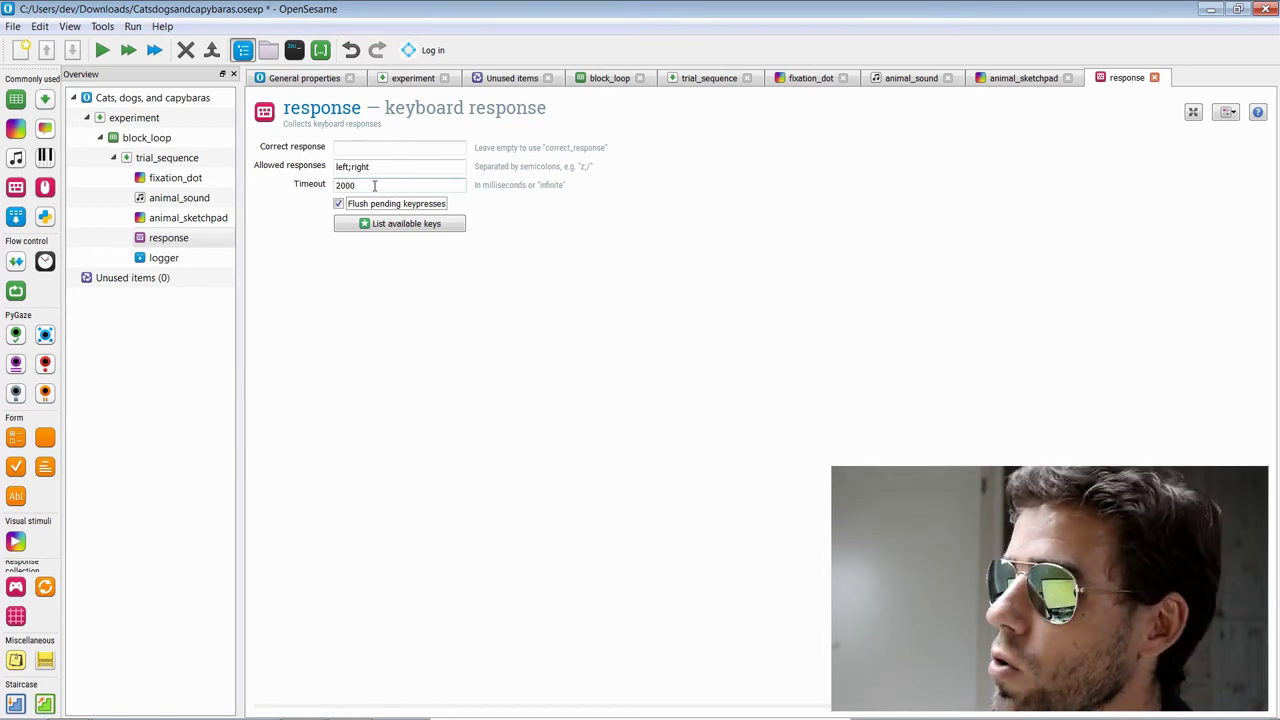
click(339, 204)
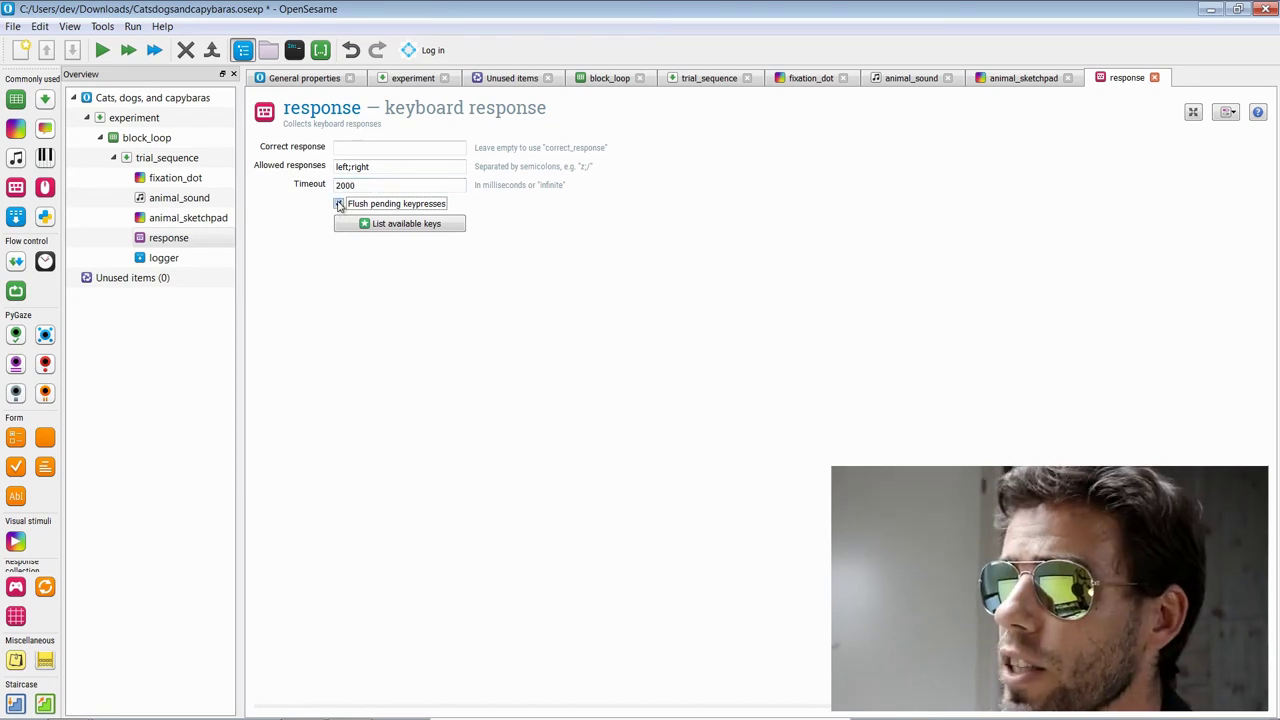
click(339, 204)
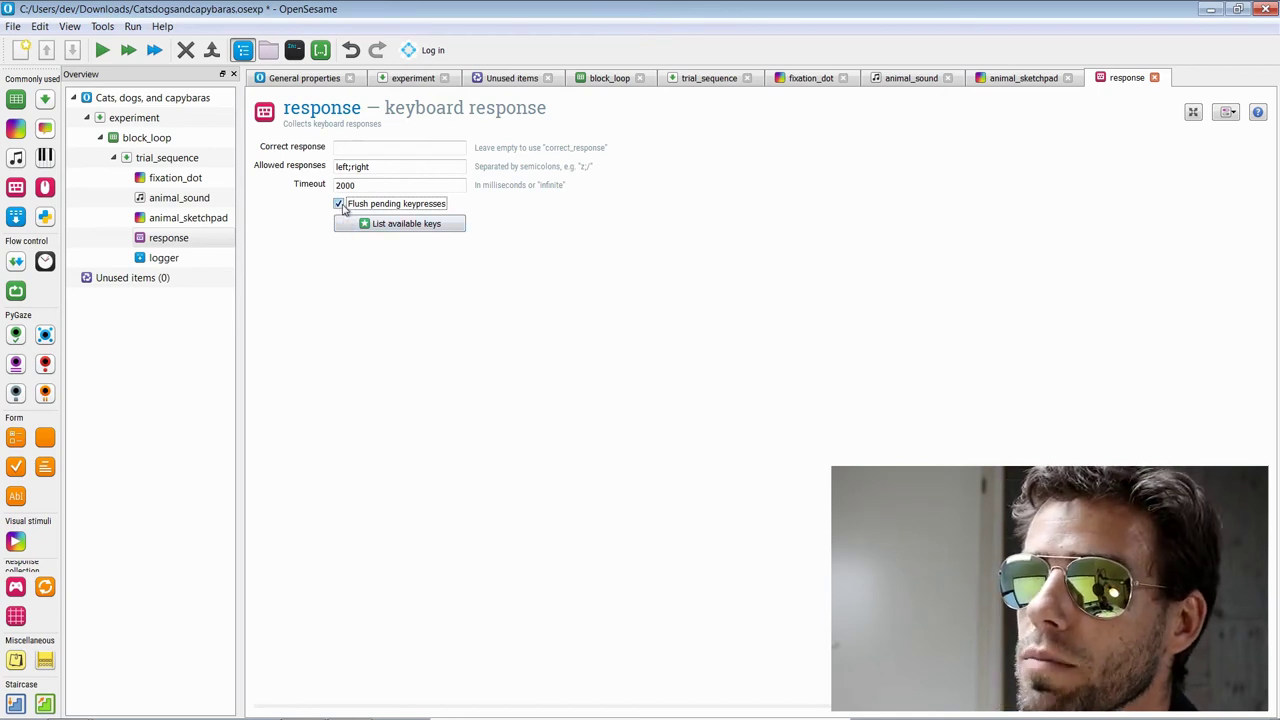
Step: Check the logger item's variable logging option and return to the response item
click(198, 237)
click(190, 258)
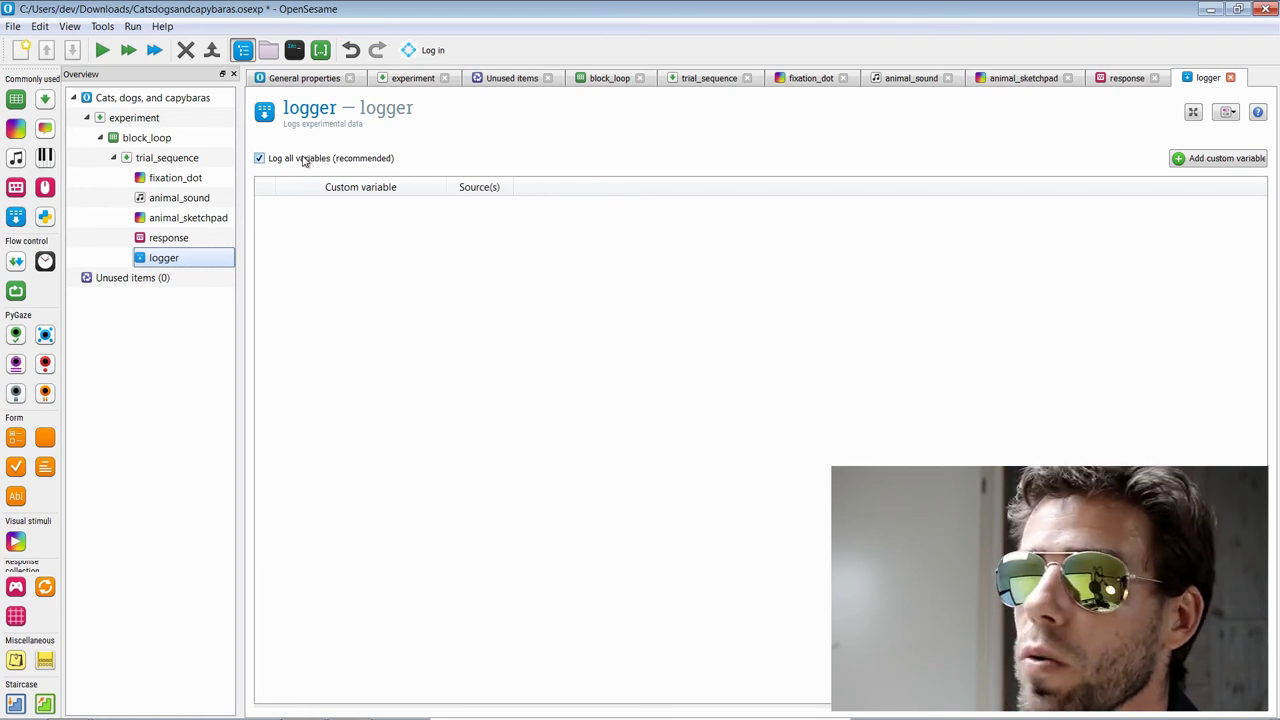
click(203, 237)
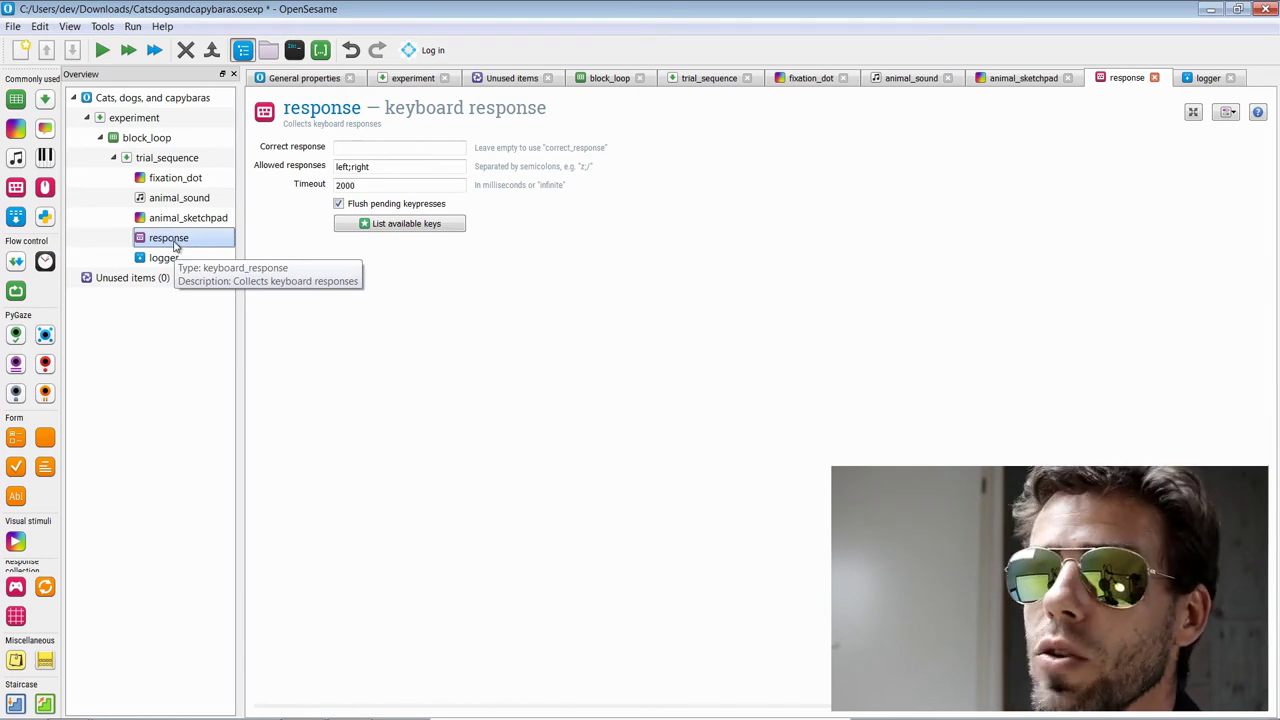
Step: Add a new variable column named correct_response to block_loop's table, after sound_nr
click(160, 136)
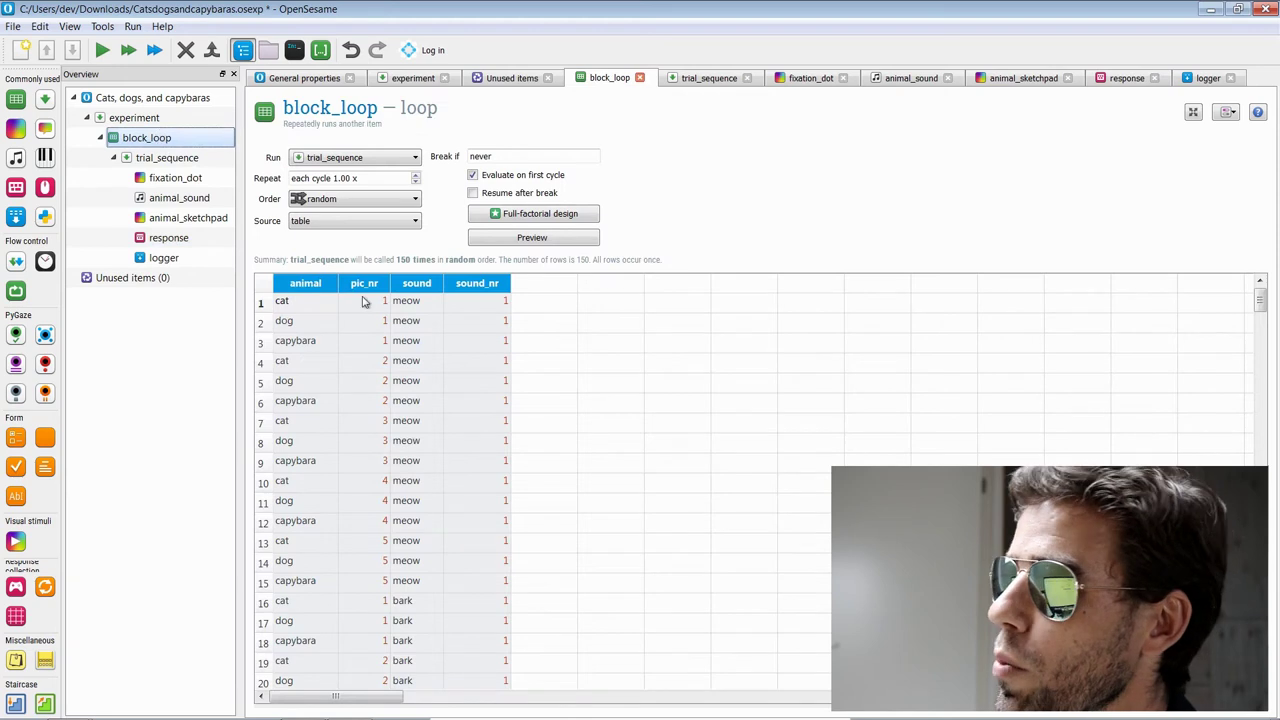
double_click(557, 287)
text(corre)
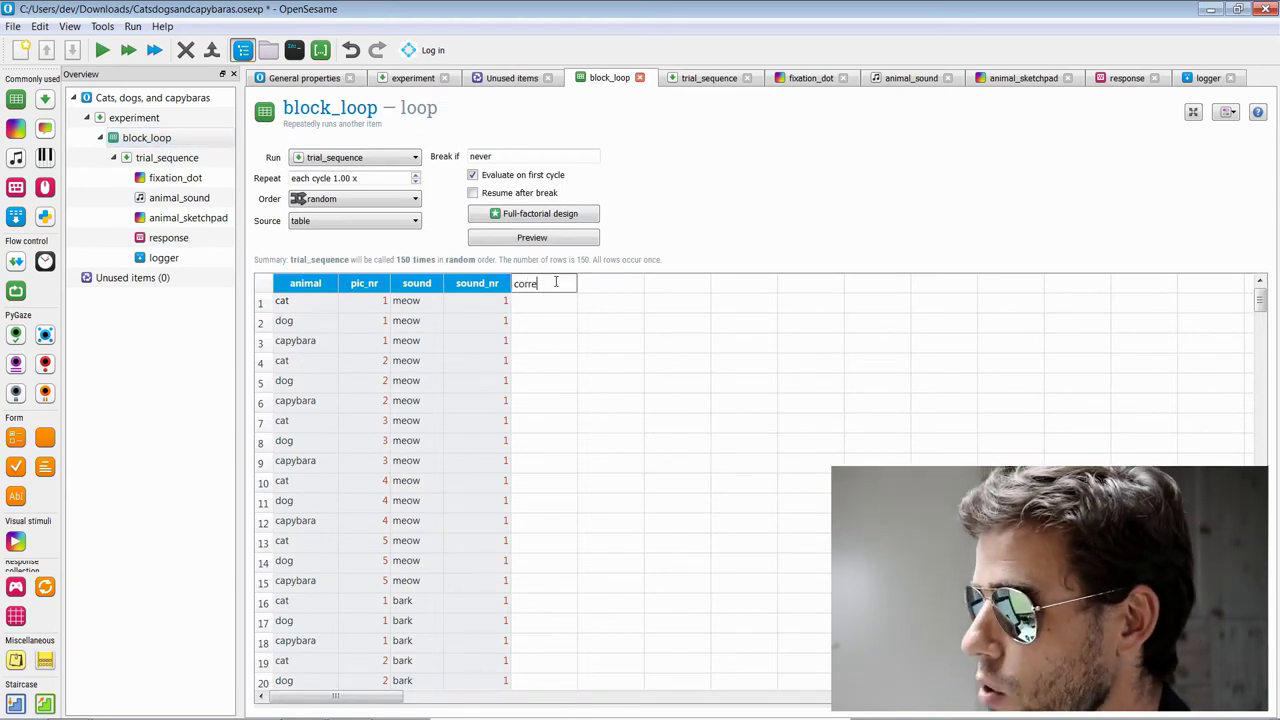
text(ct_response)
key(Return)
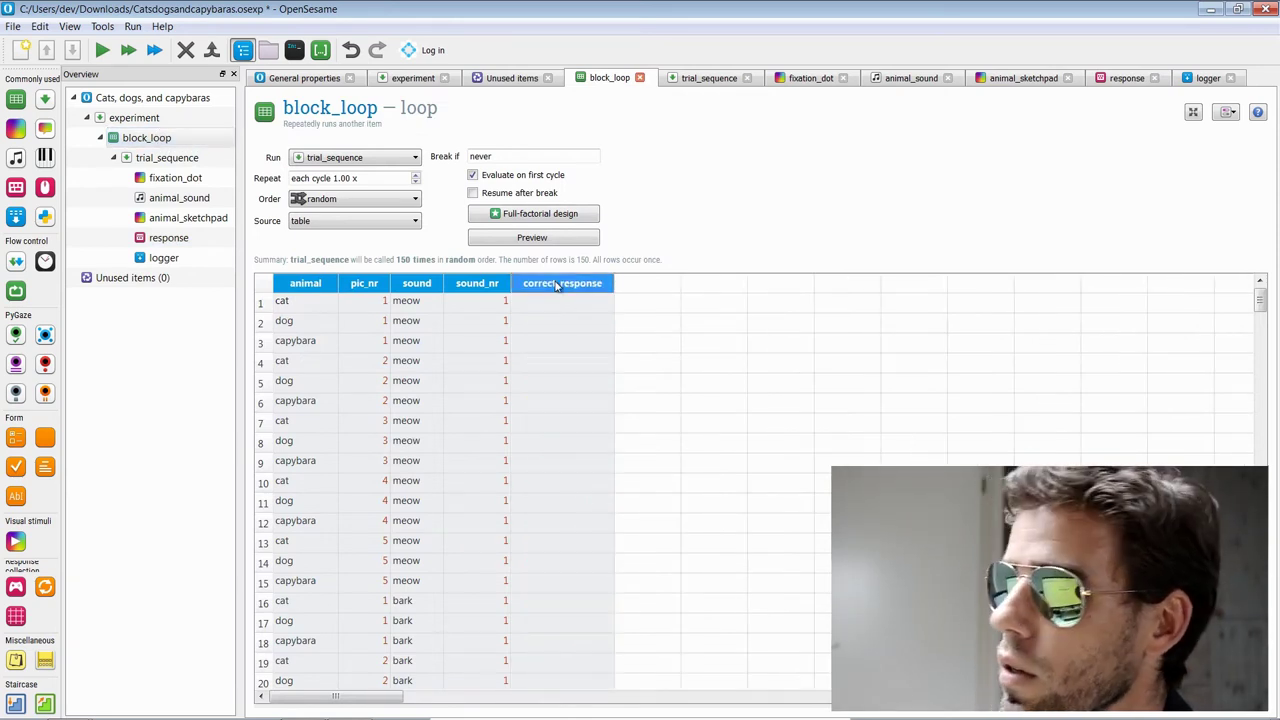
Step: Enter right, left and None as the correct_response values for the cat, dog and capybara in rows 1 to 3
click(596, 296)
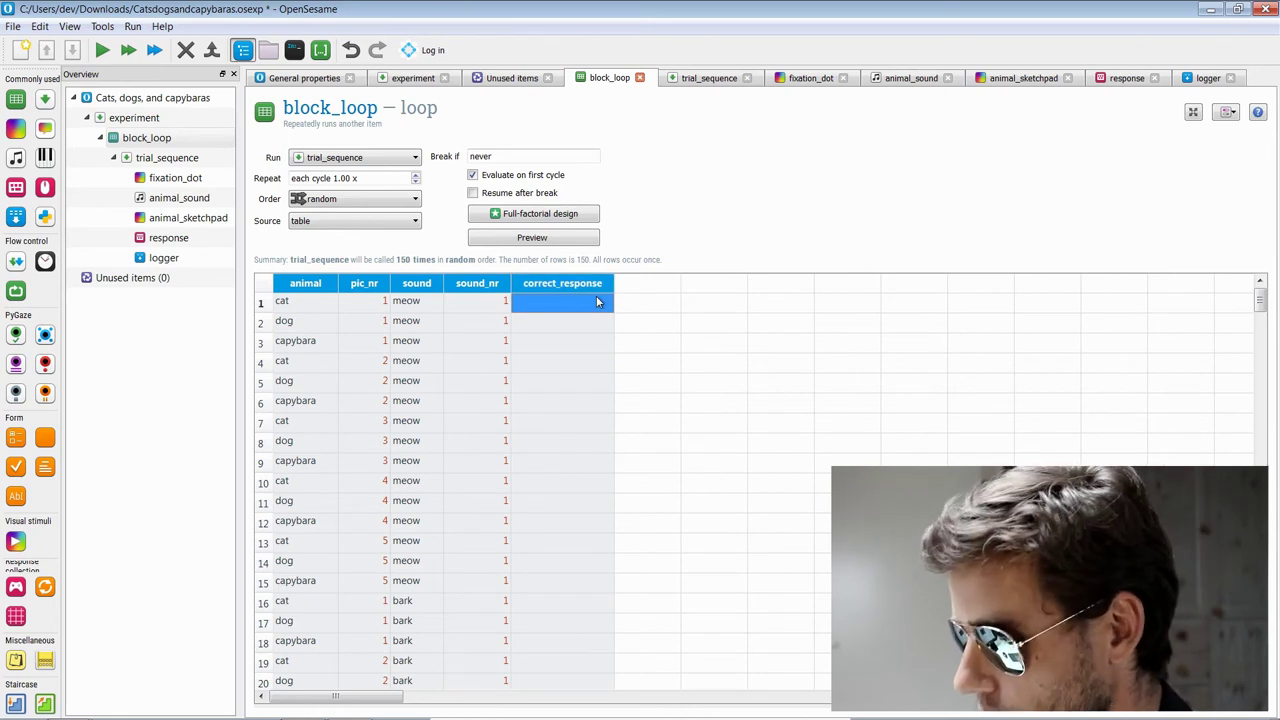
text(right)
key(Return)
text(left)
key(Return)
text(None)
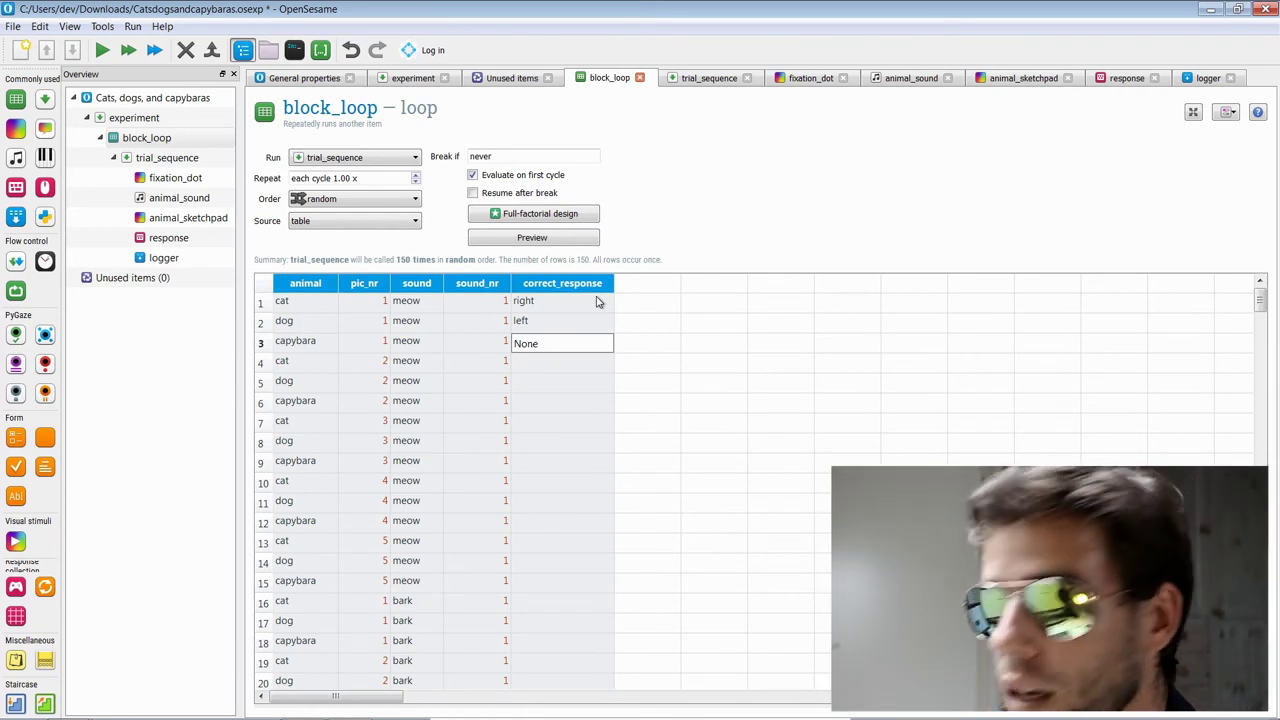
key(Return)
key(Up)
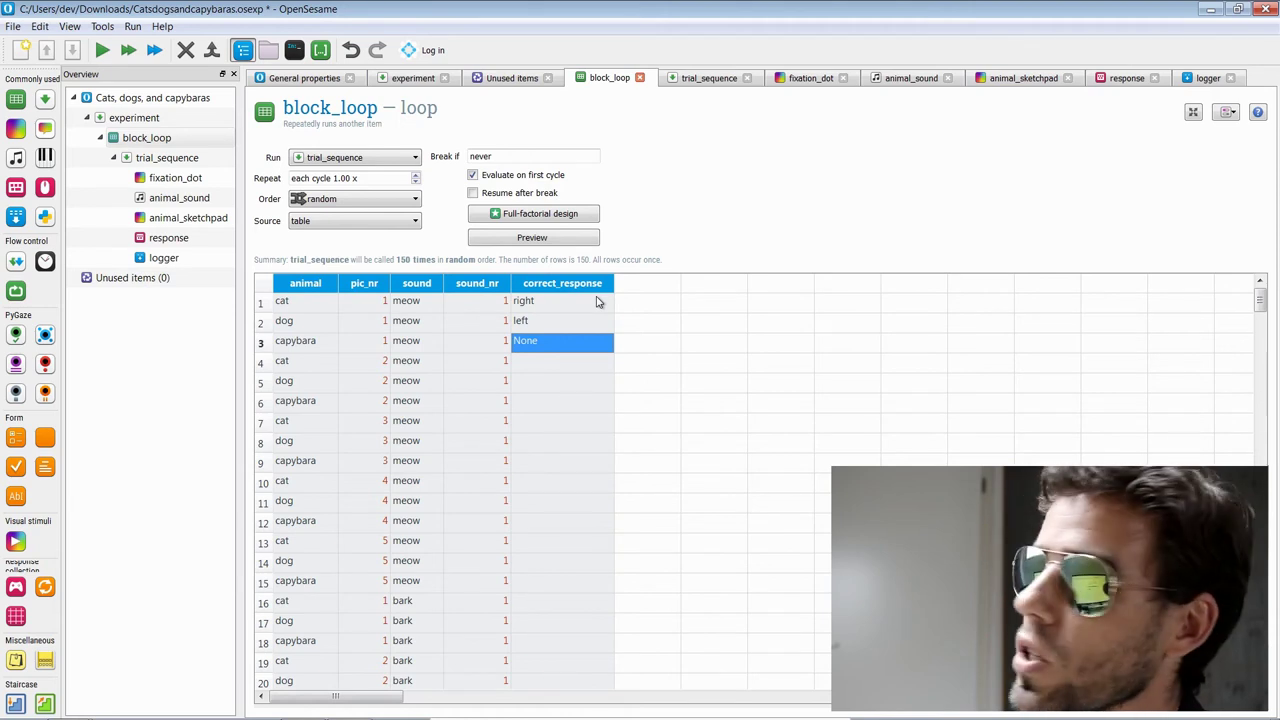
Step: Clear the entire correct_response column from block_loop's table
click(552, 322)
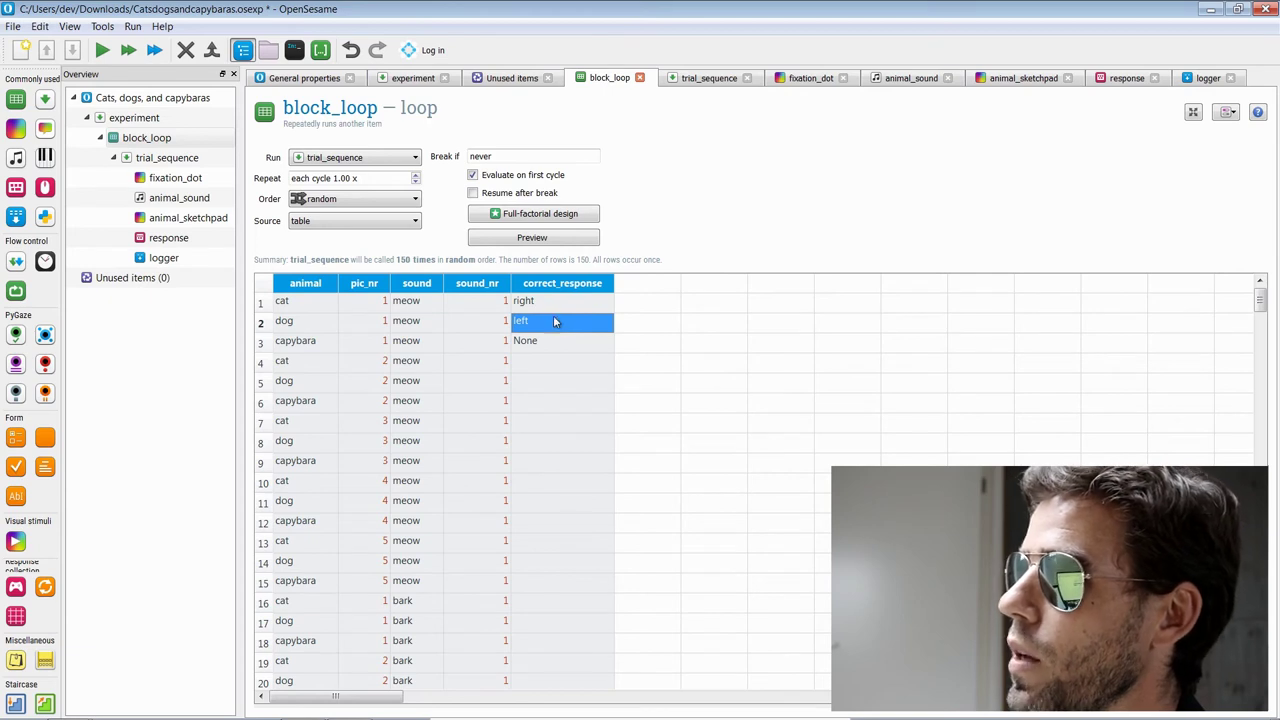
click(560, 284)
right_click(560, 284)
click(592, 355)
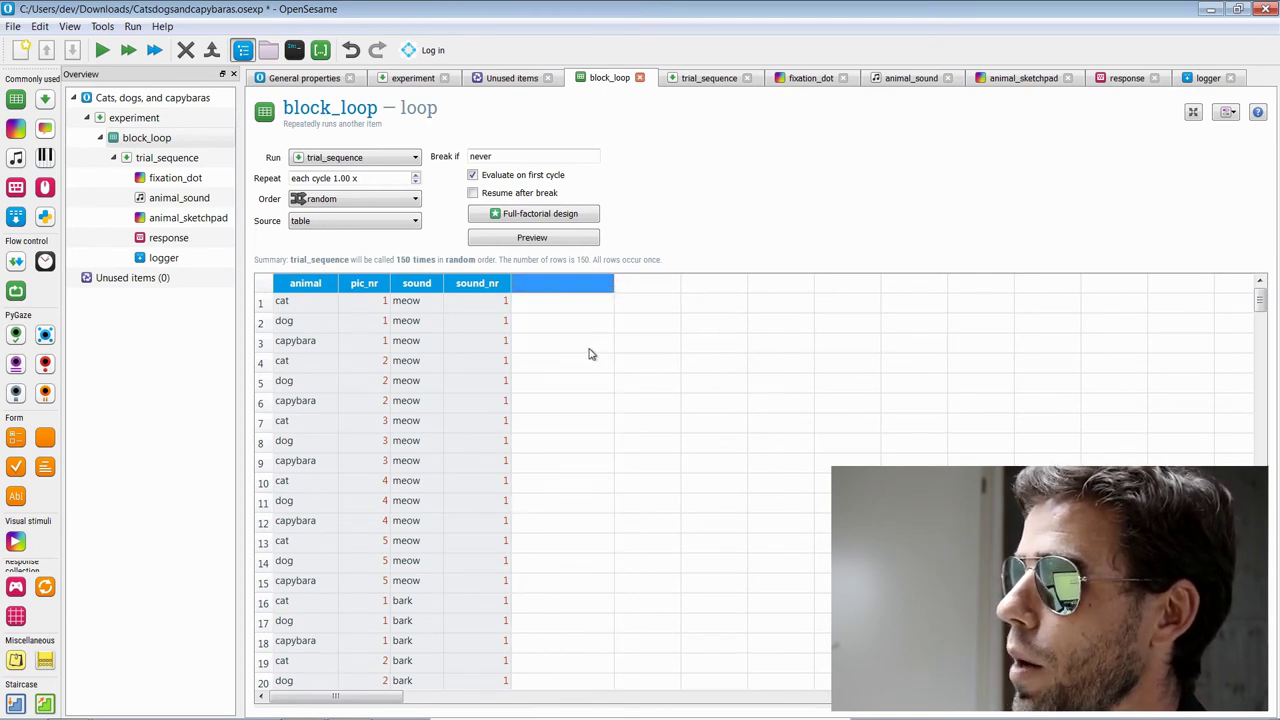
click(490, 306)
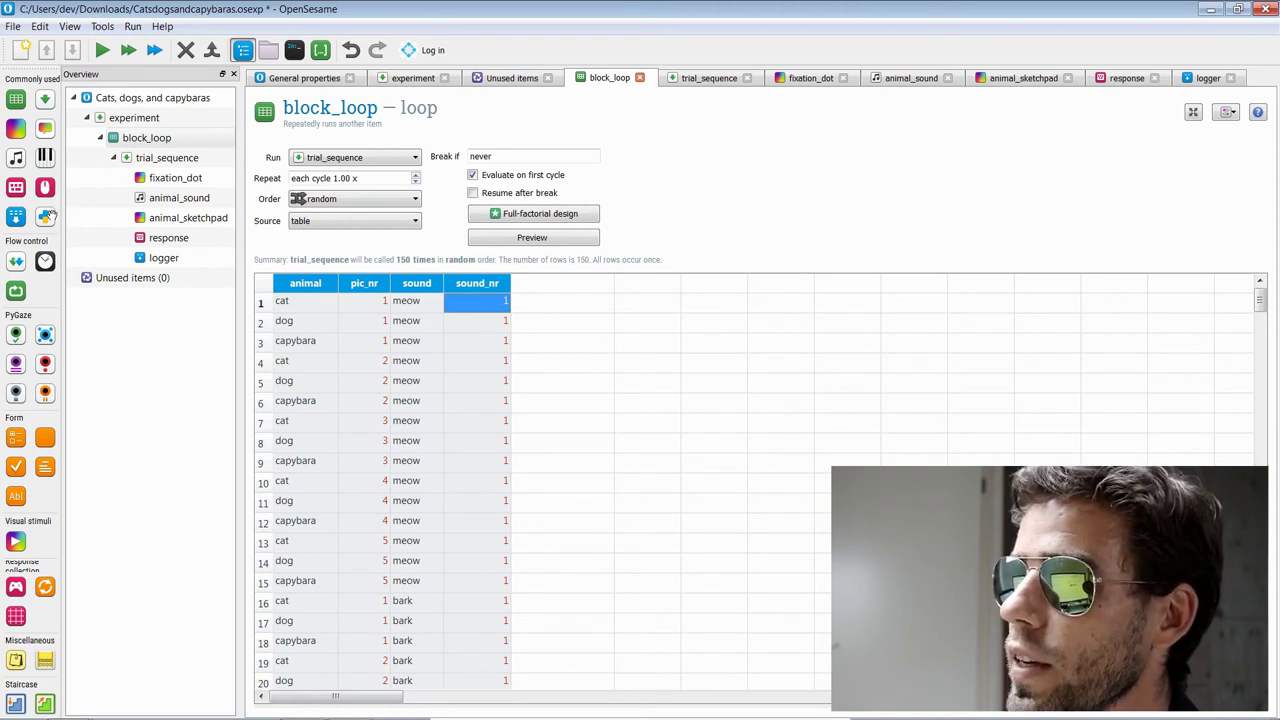
Step: Insert an inline script as the first item of trial_sequence and name it define_correct_response
drag(47, 216, 199, 167)
click(203, 166)
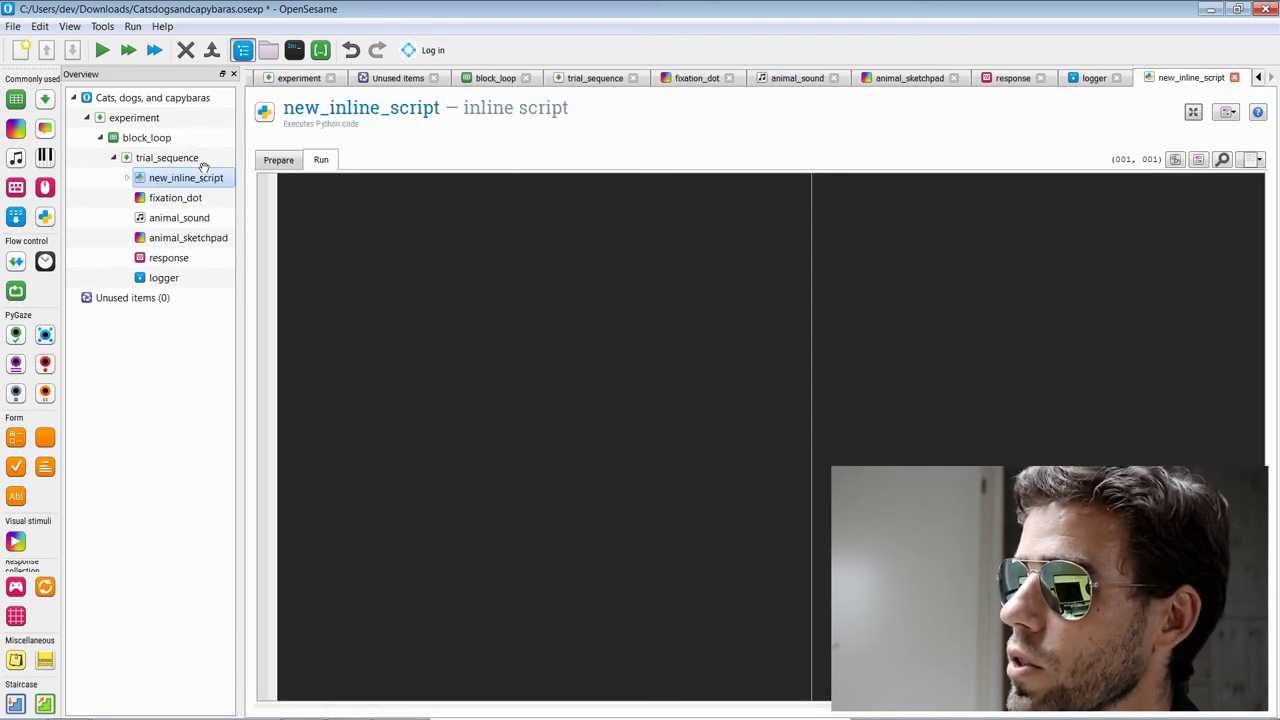
click(341, 107)
text(defi)
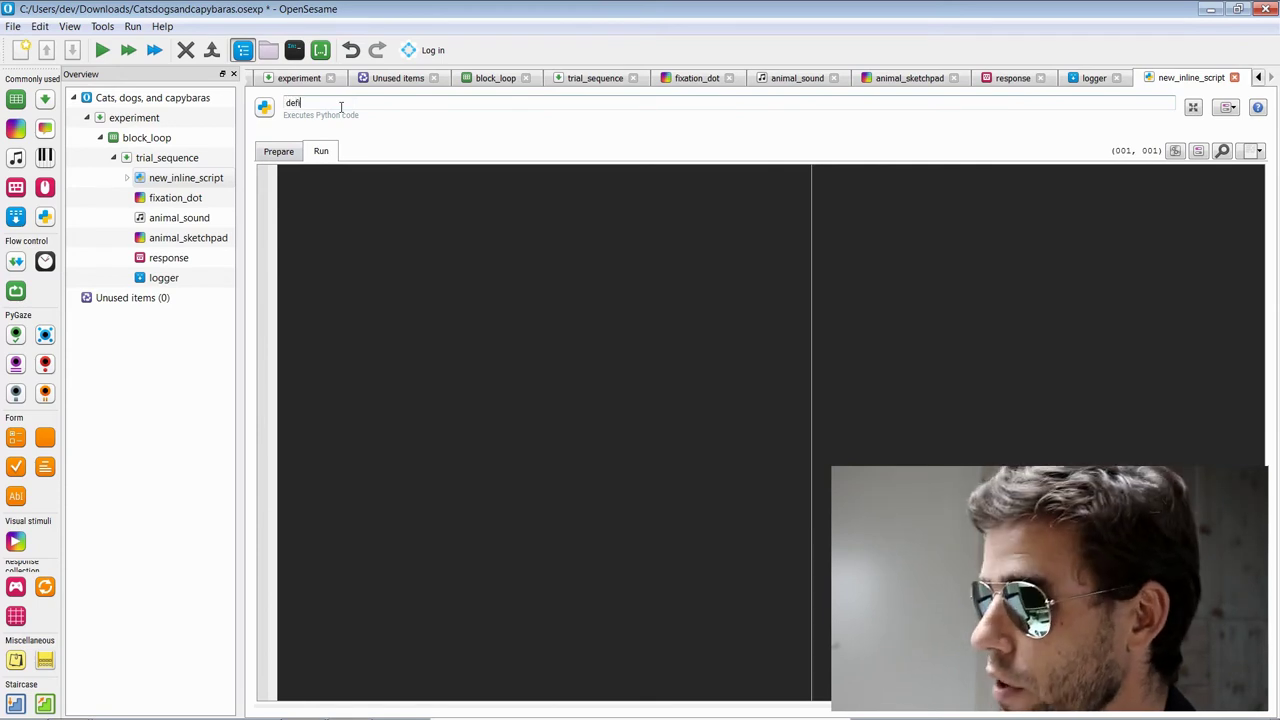
text(ne_correct_response)
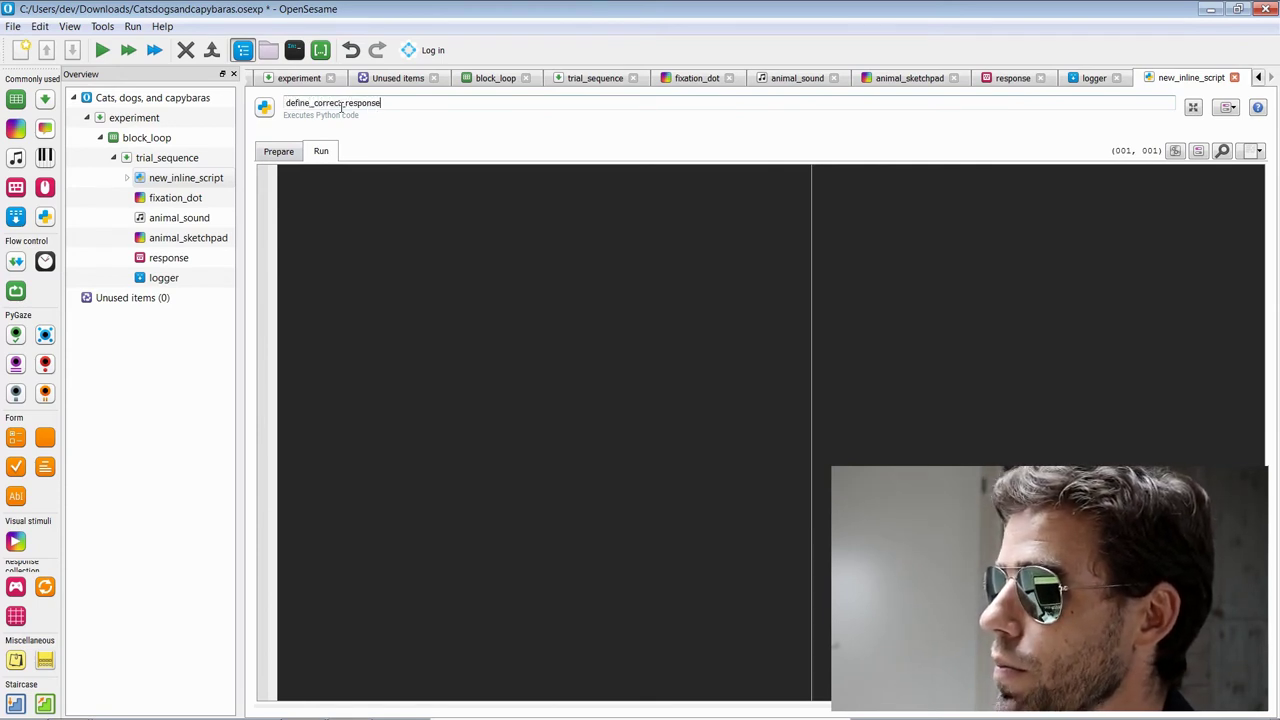
key(Return)
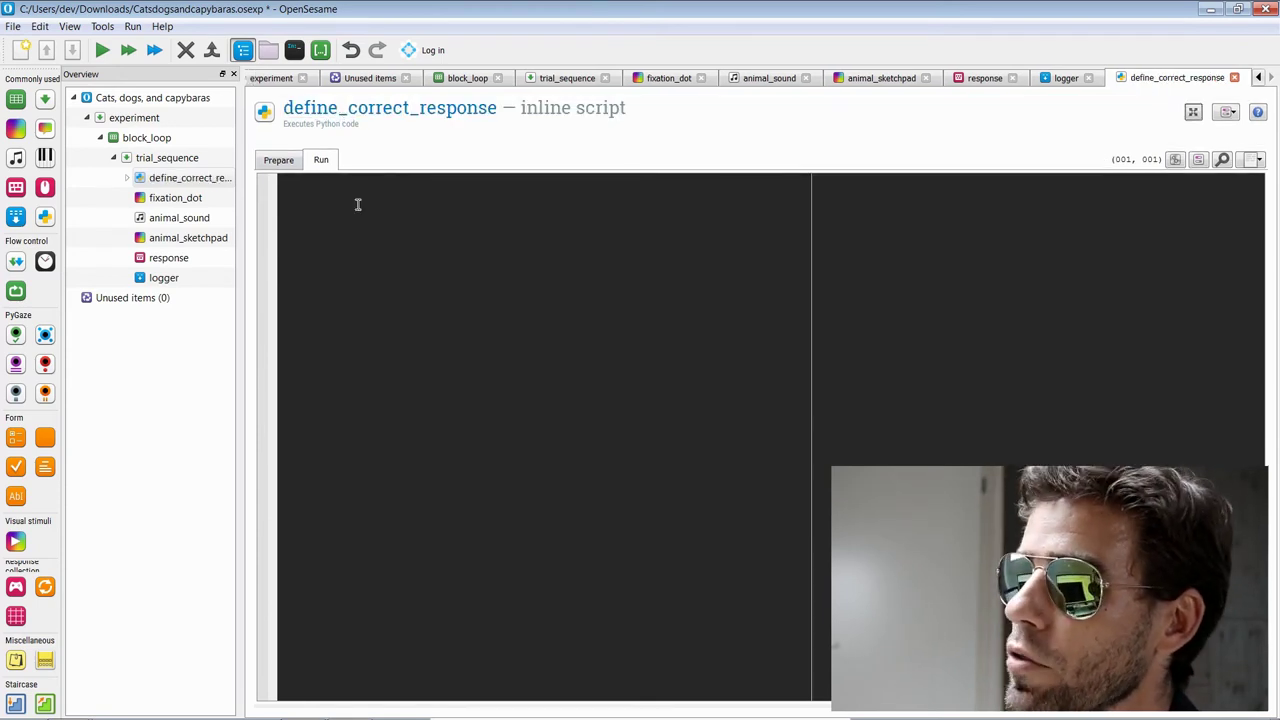
Step: Compare the Run and Prepare phases of the define_correct_response script, ending on the Prepare phase
click(322, 160)
click(278, 162)
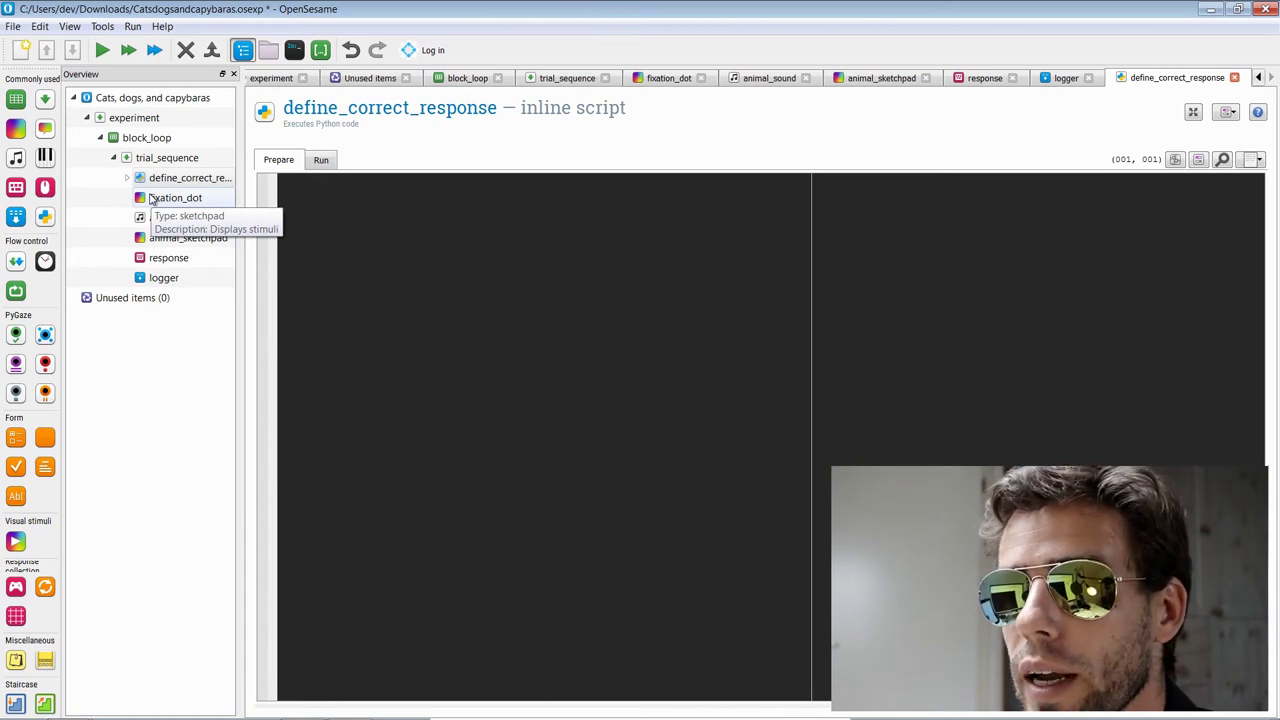
click(319, 161)
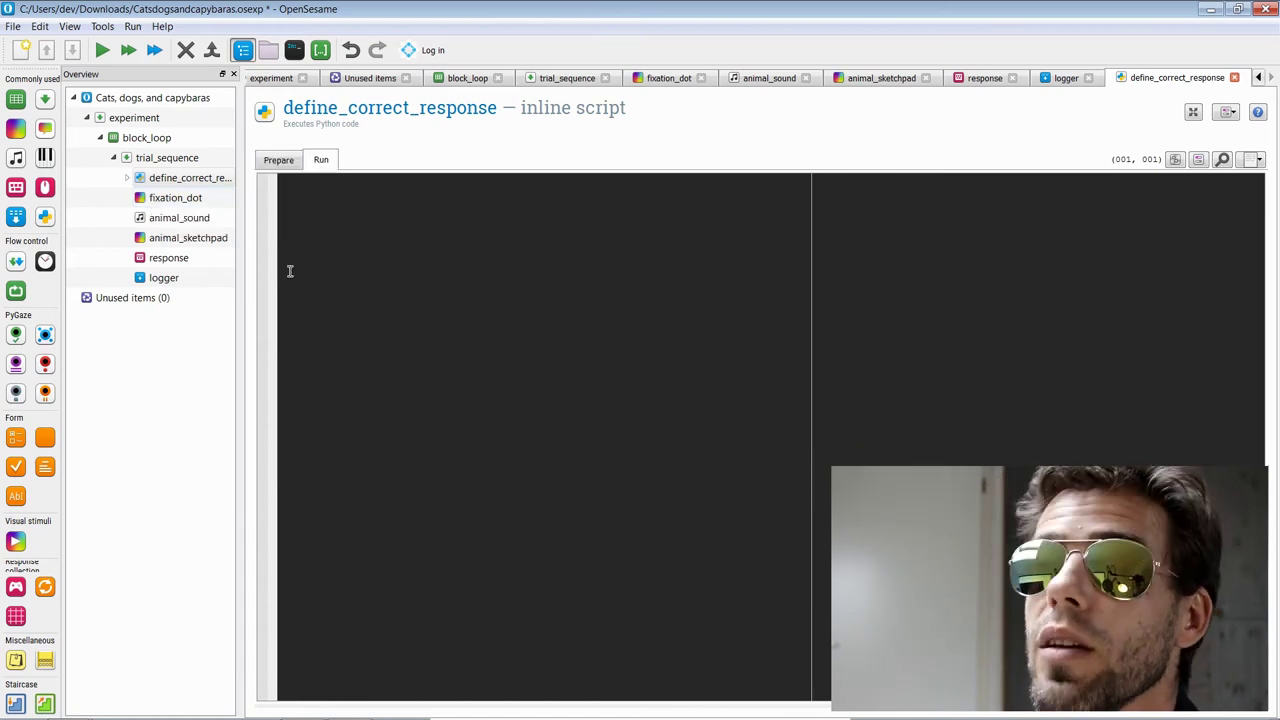
click(294, 160)
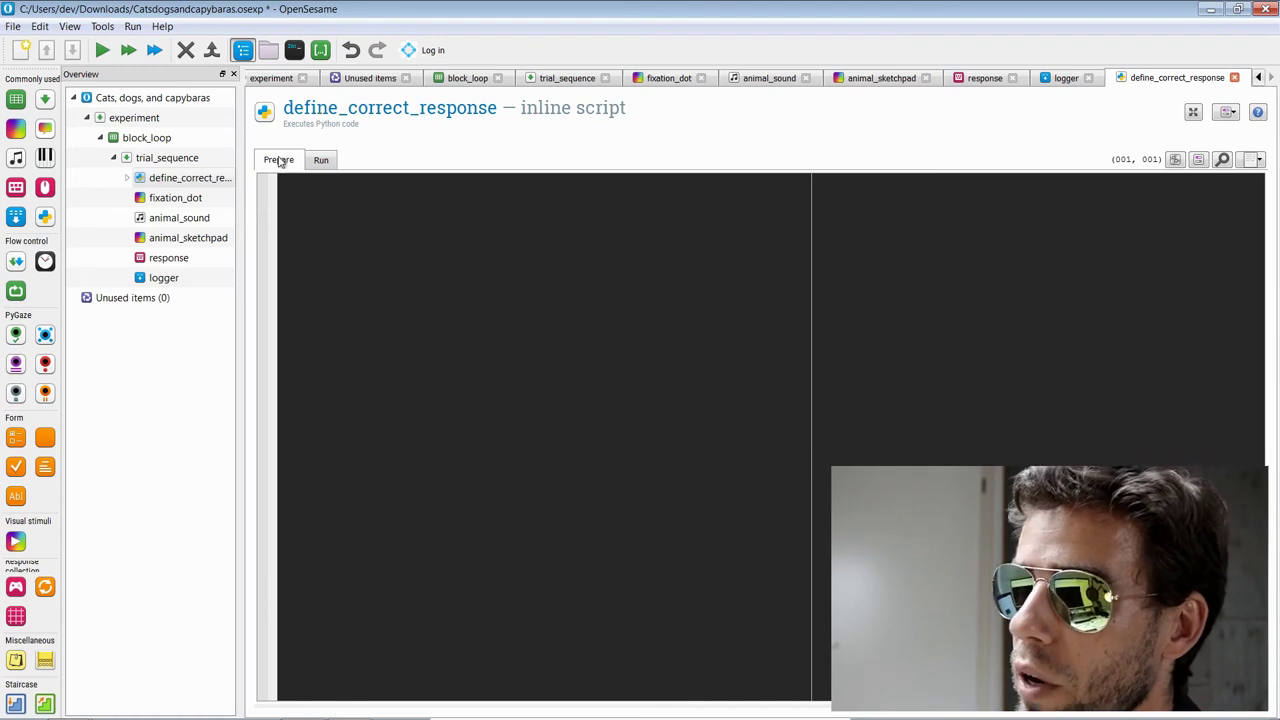
click(321, 163)
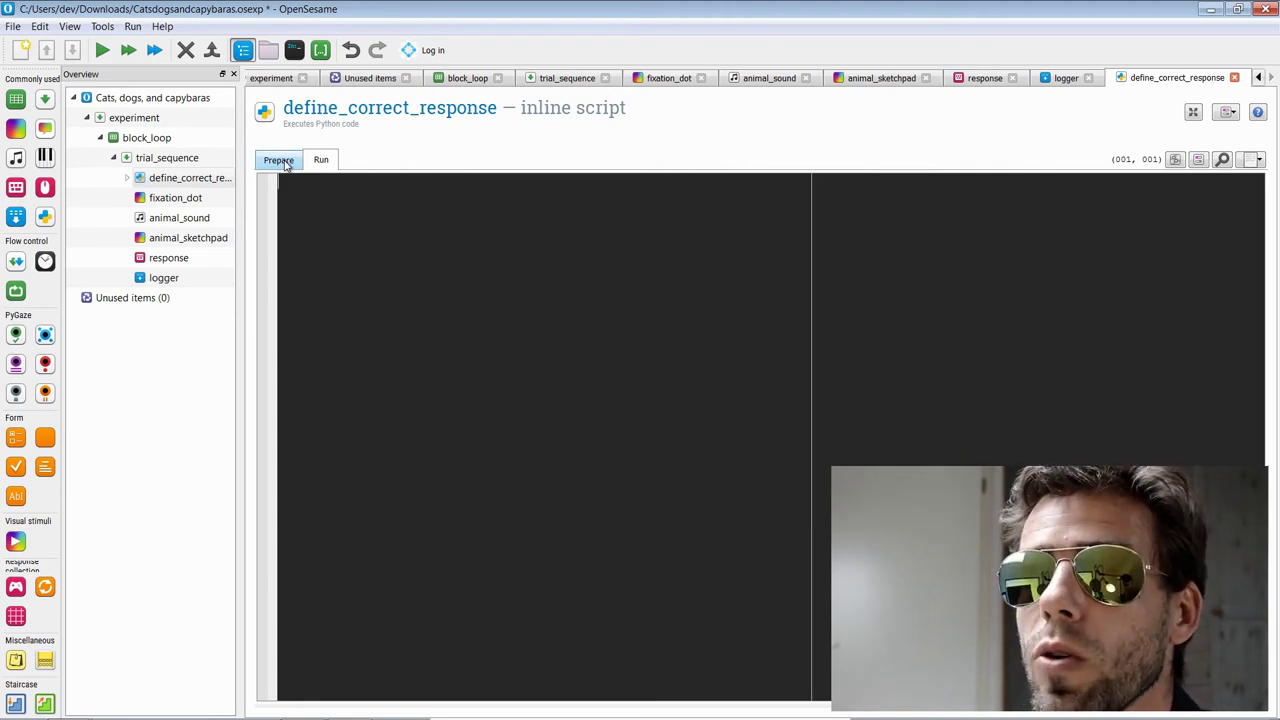
click(289, 164)
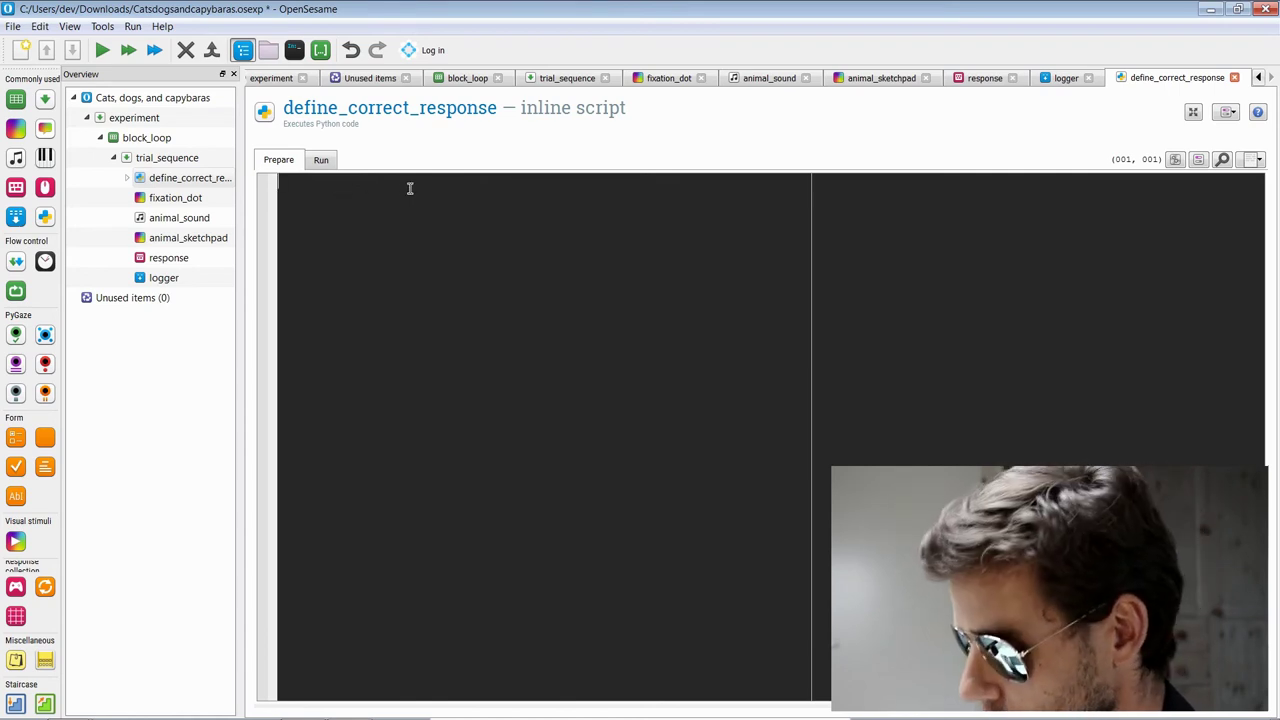
Step: In the Prepare script, write an if branch for var.animal == 'cat' that assigns 'right' to var.correct_response
text(if var )
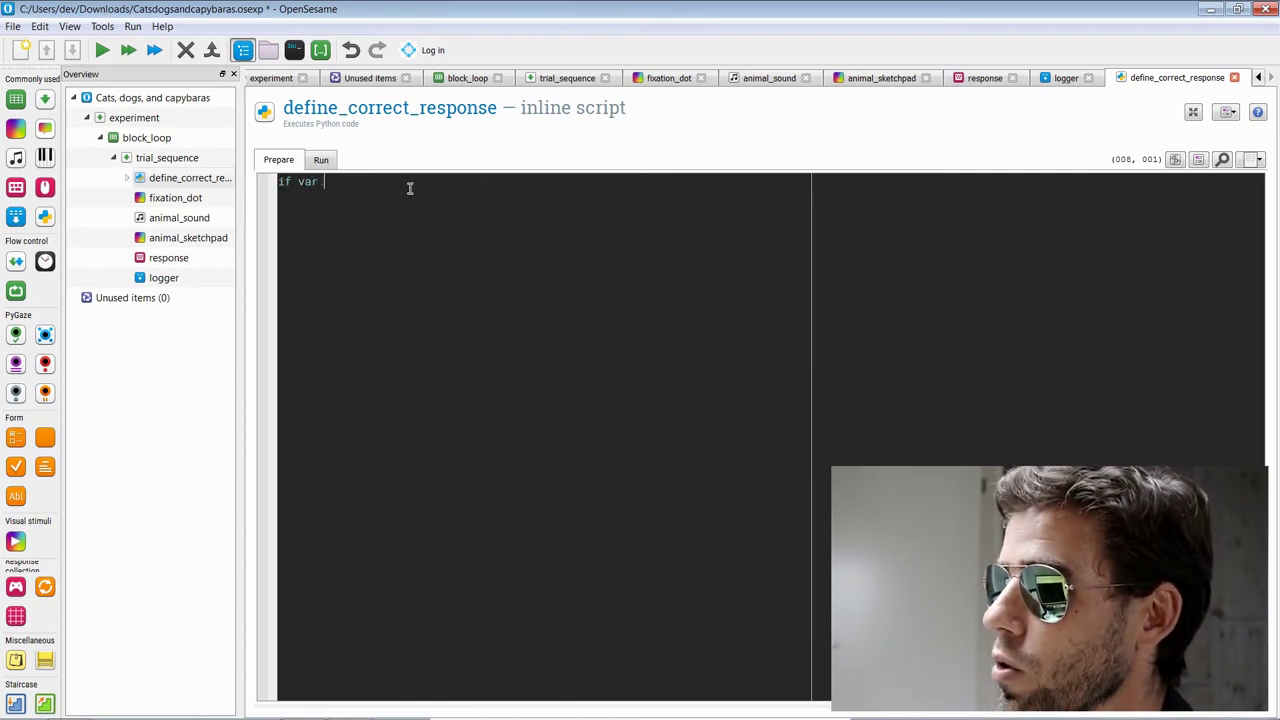
text(animal == 'cat':)
key(Return)
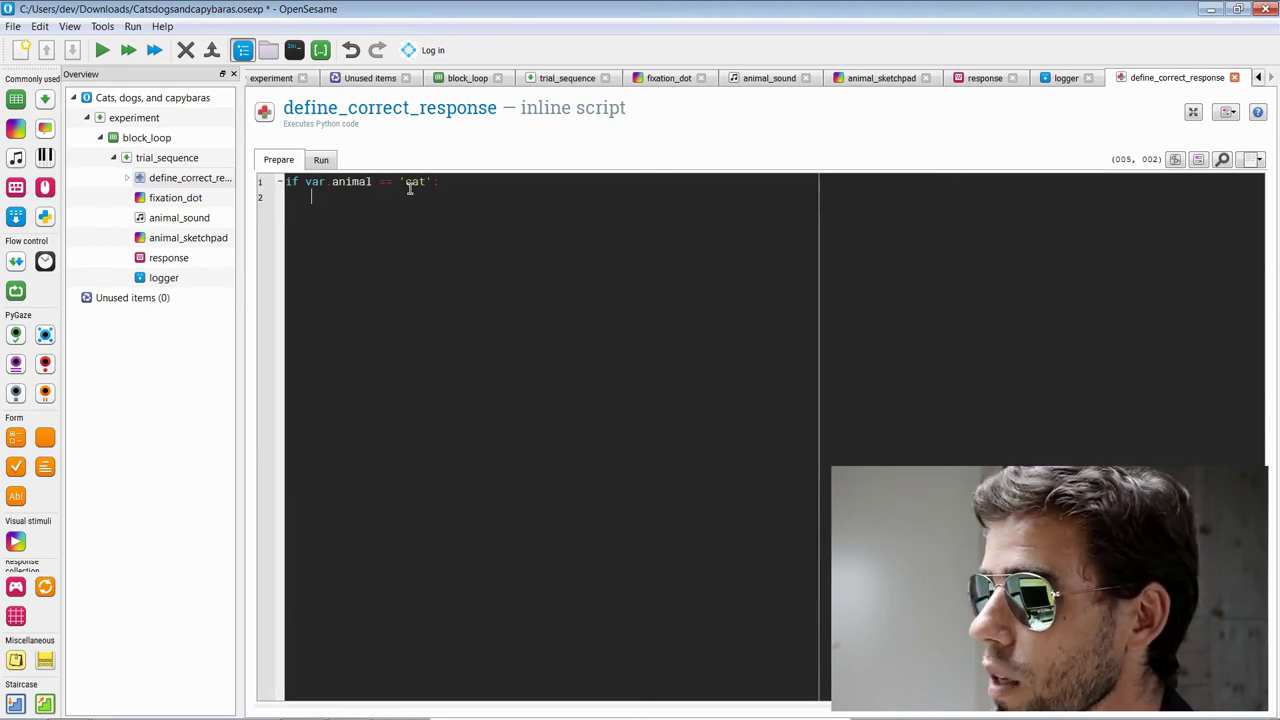
text(var)
key(BackSpace)
key(BackSpace)
key(BackSpace)
text(var correct_response = 'right')
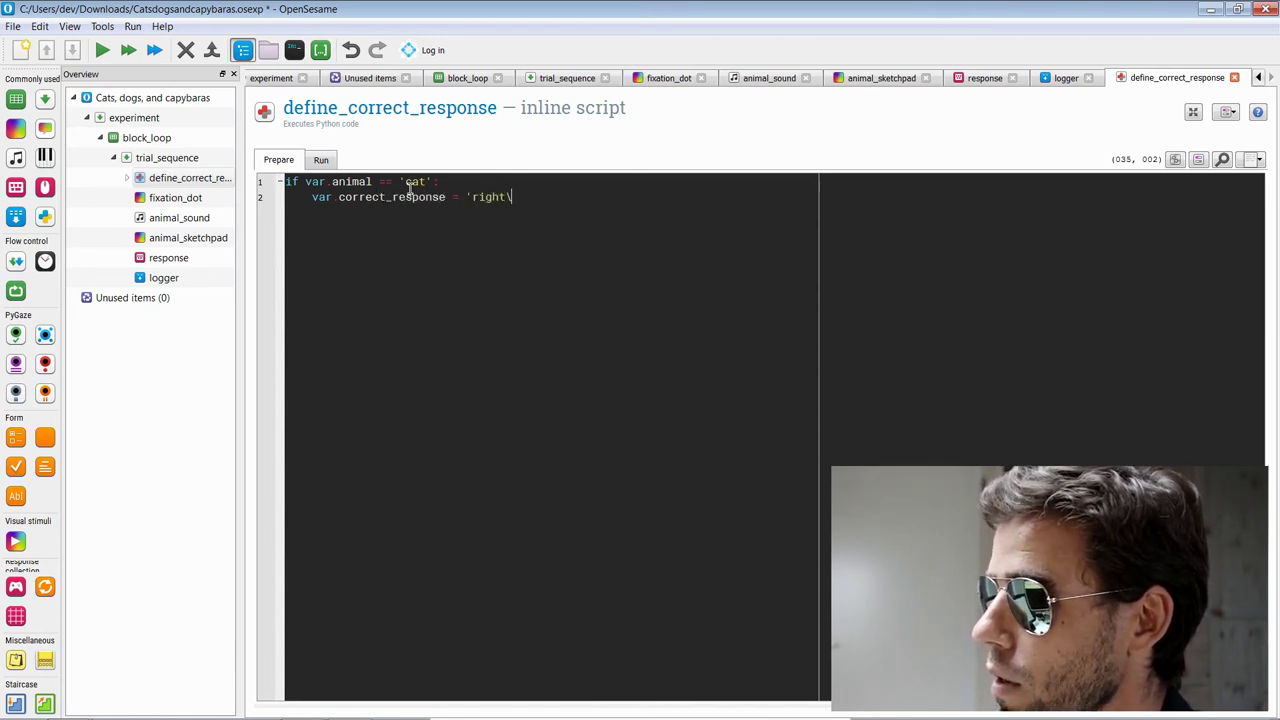
key(Return)
key(BackSpace)
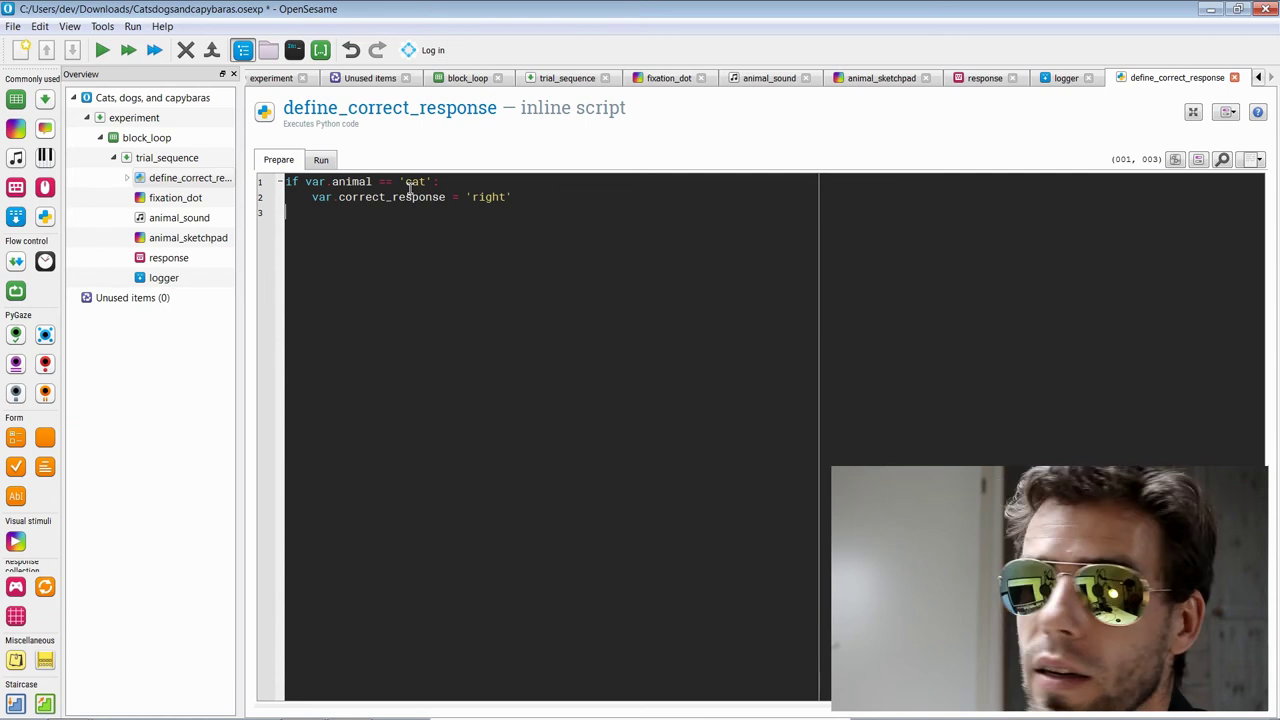
Step: Try rewriting the variable in the cat condition as var[animal], and as [animal] without var
drag(332, 182, 373, 183)
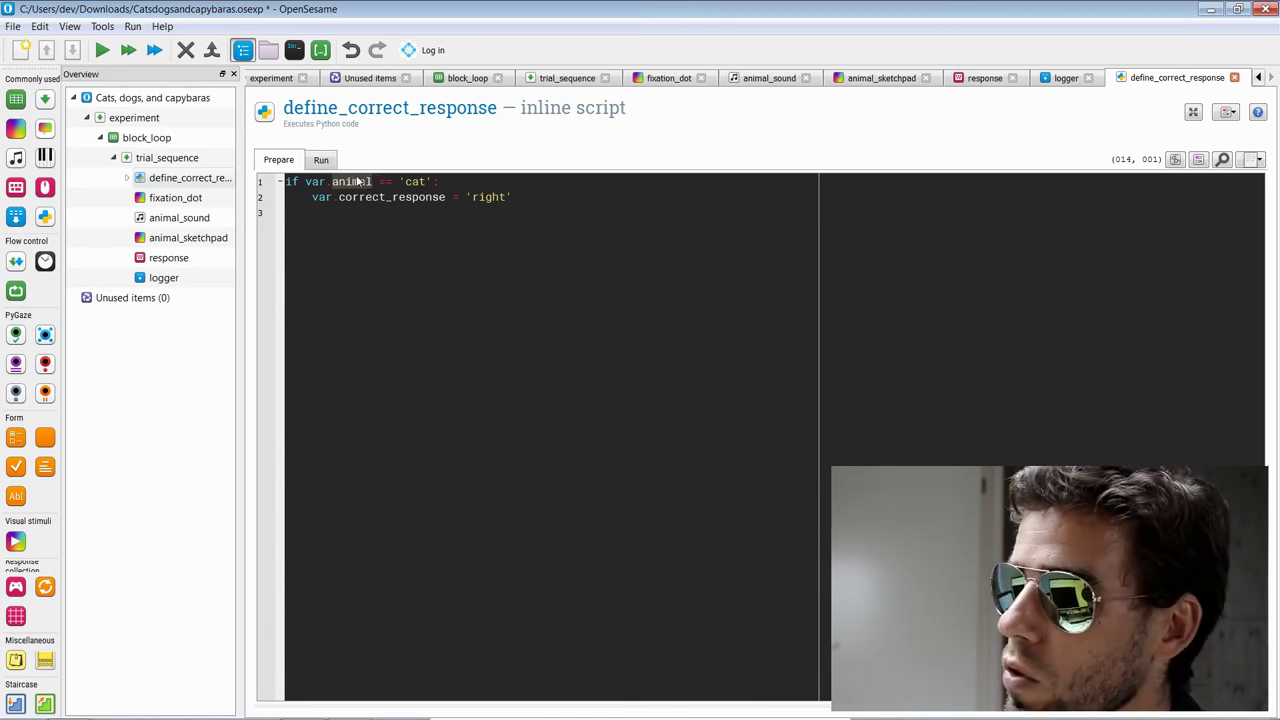
drag(304, 182, 367, 182)
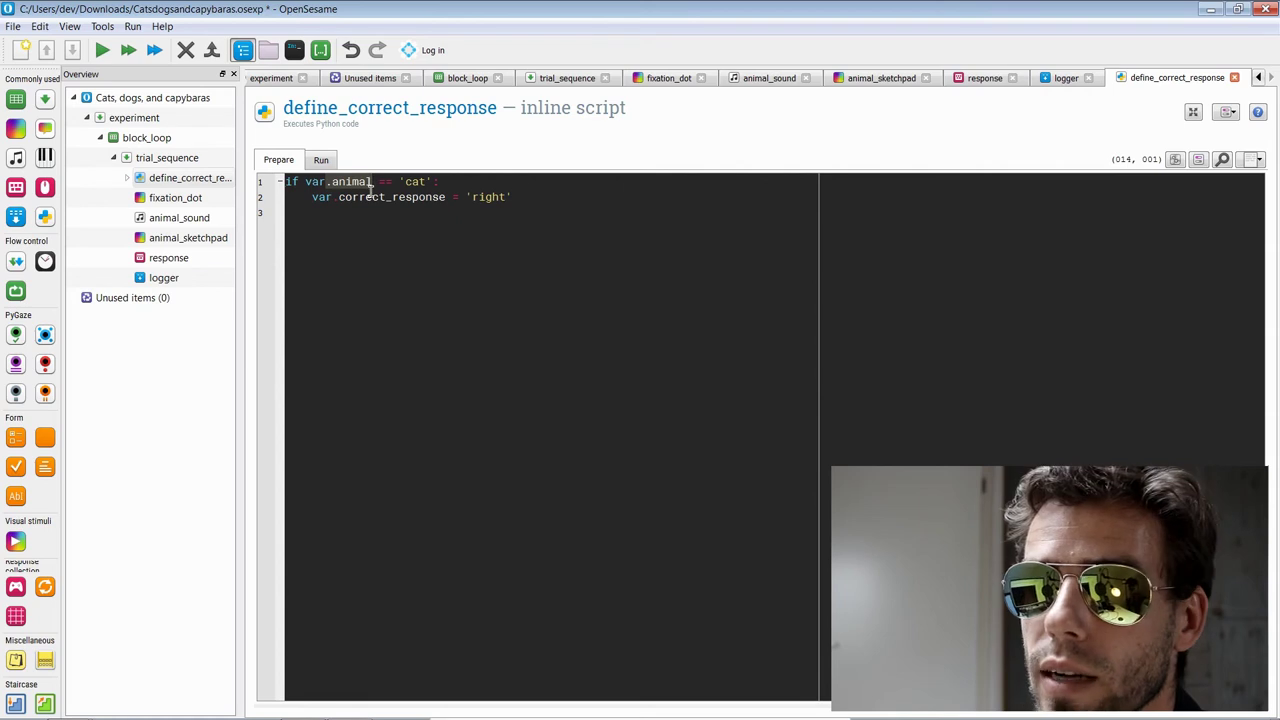
click(371, 194)
click(332, 183)
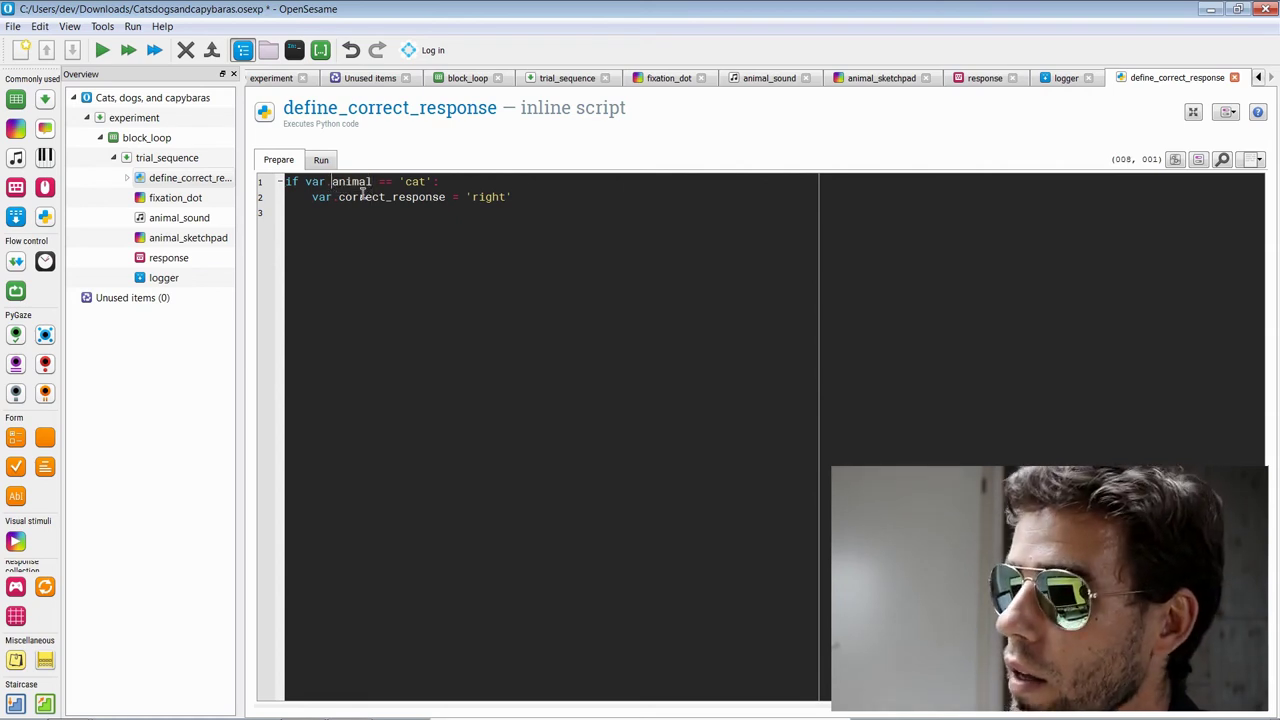
key(BackSpace)
text([)
key(Right)
key(Right)
key(Right)
key(Right)
key(Right)
key(Right)
text(])
key(Left)
key(Left)
key(Left)
key(Left)
key(Left)
key(Left)
key(Left)
key(Left)
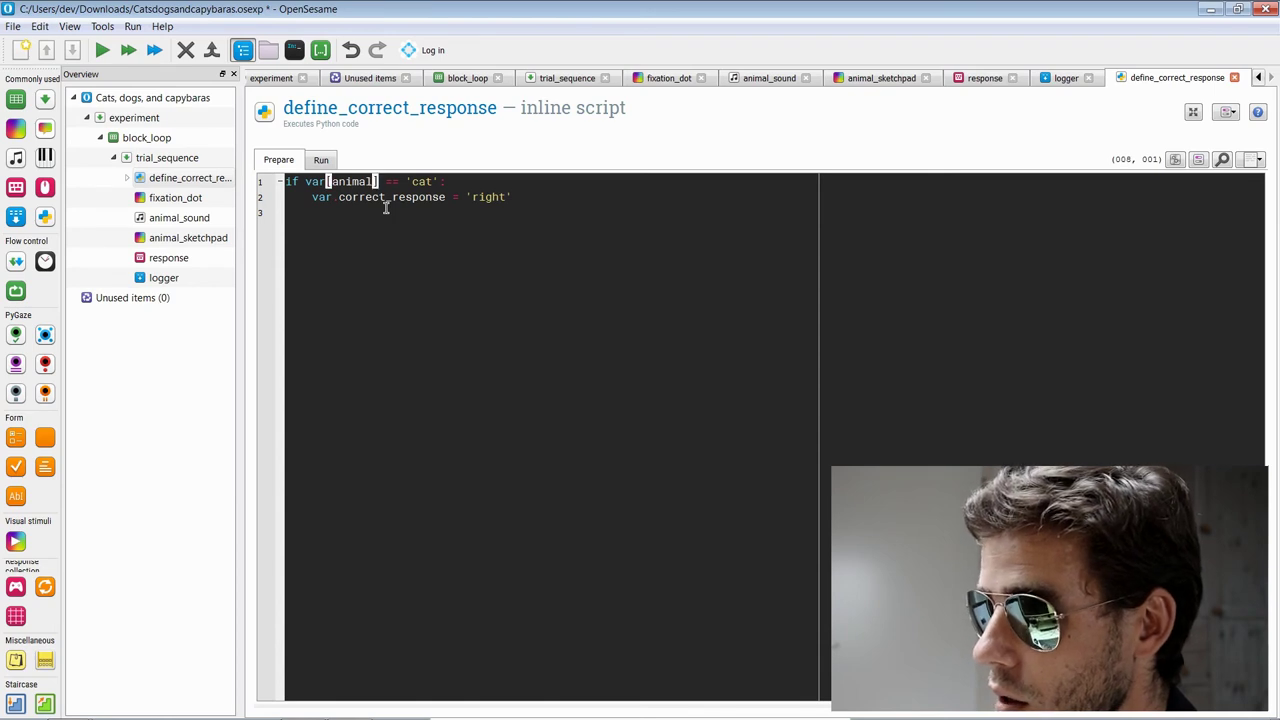
key(BackSpace)
key(BackSpace)
key(BackSpace)
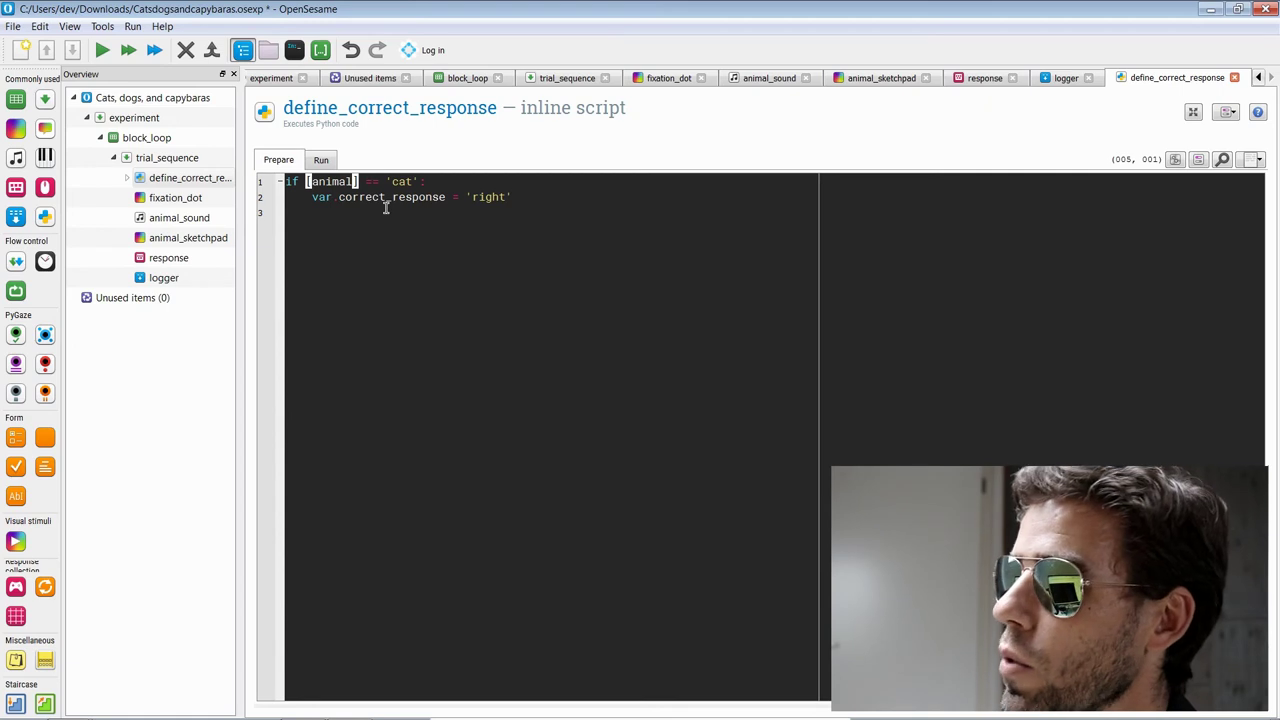
Step: Restore the dot notation var.animal in the cat condition and return to the empty line below the branch
text(var.)
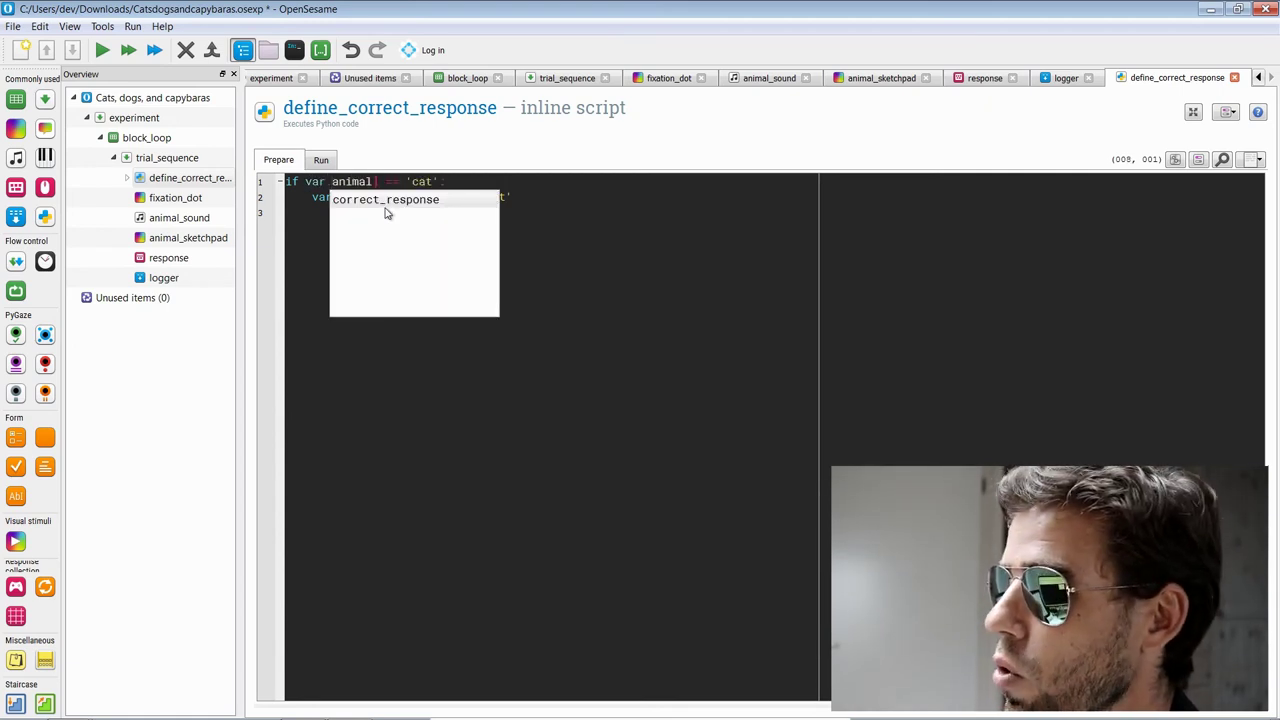
key(Escape)
key(Right)
key(Right)
key(Right)
key(Right)
key(Right)
key(Right)
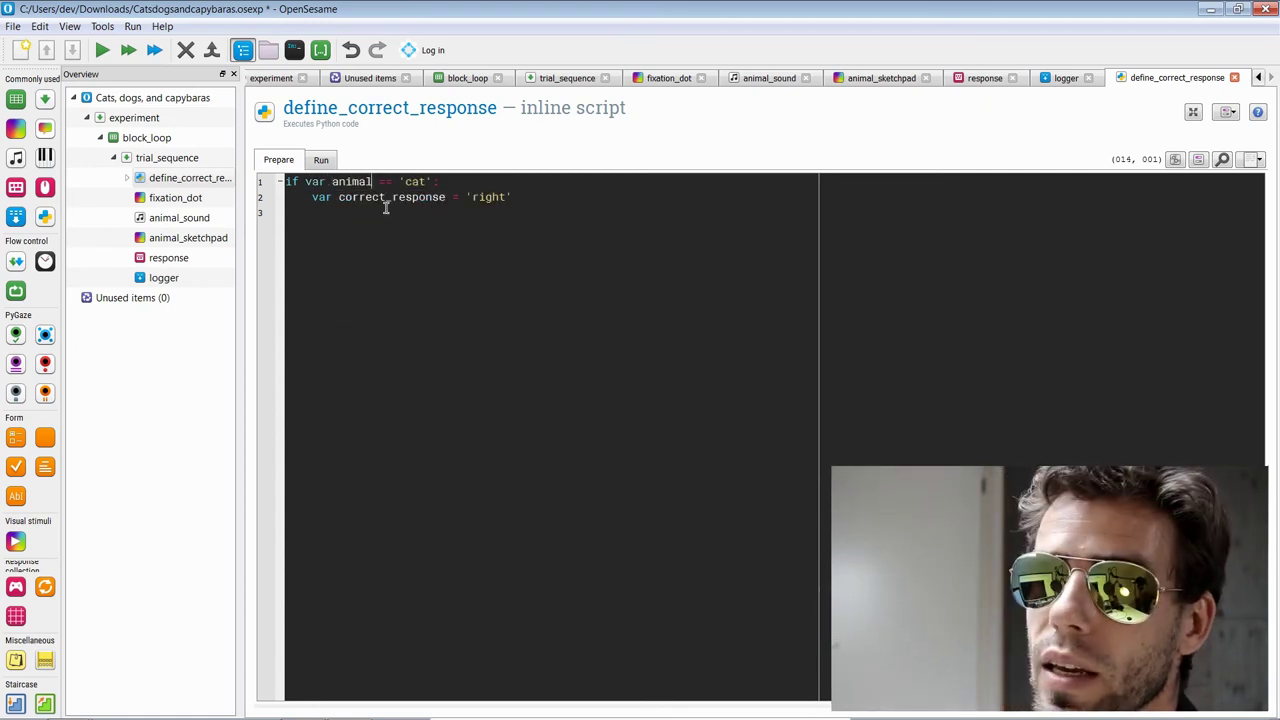
click(385, 207)
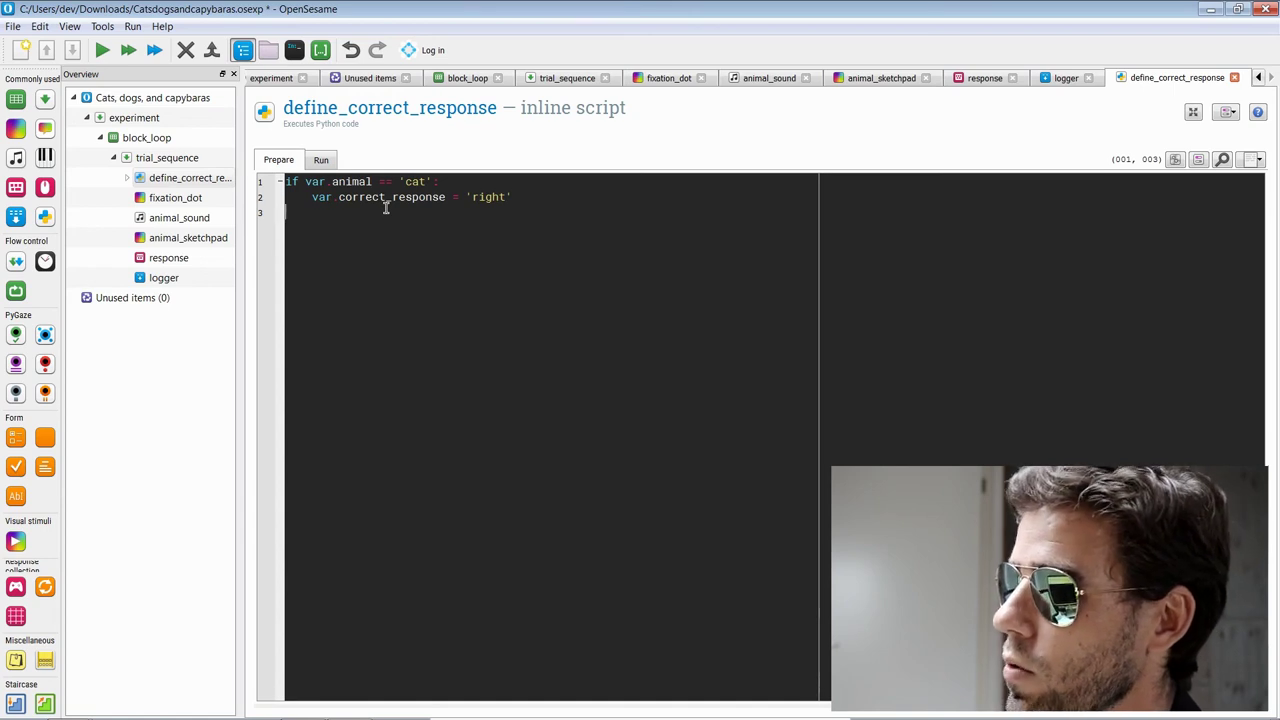
Step: Add an elif branch for var.animal == 'dog' that assigns 'left' to var.correct_response
text(eli)
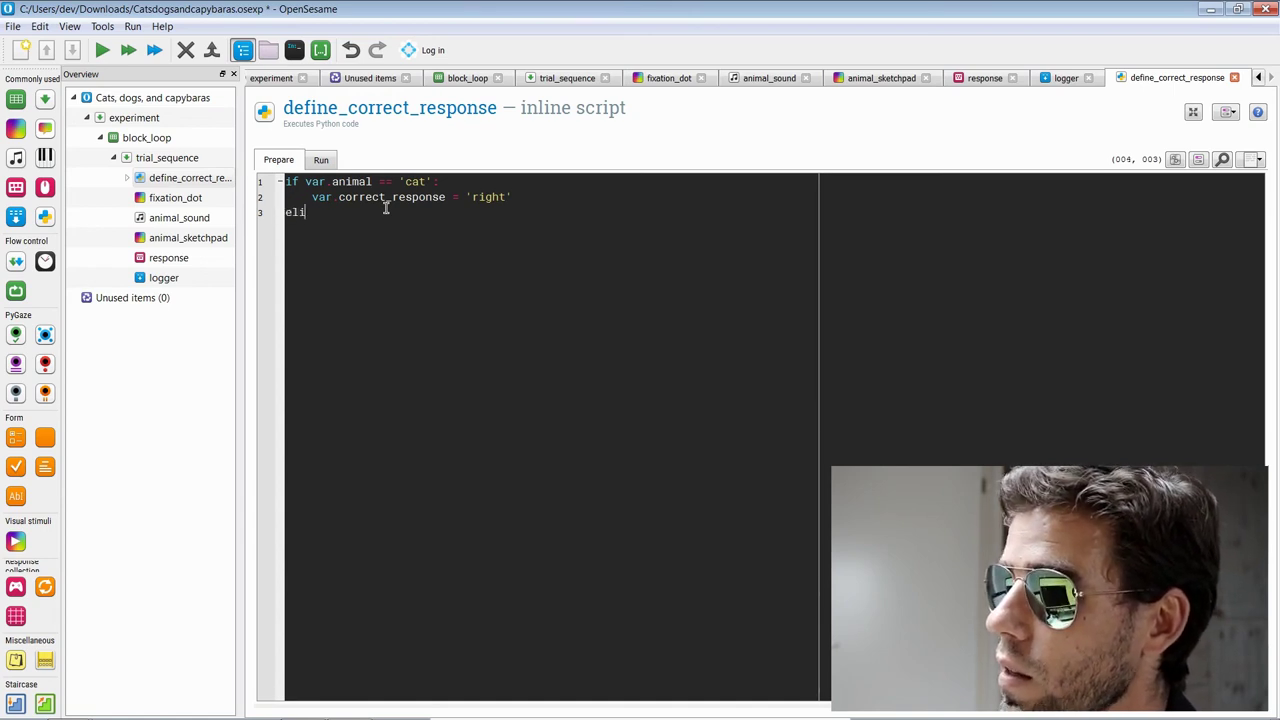
text(f var)
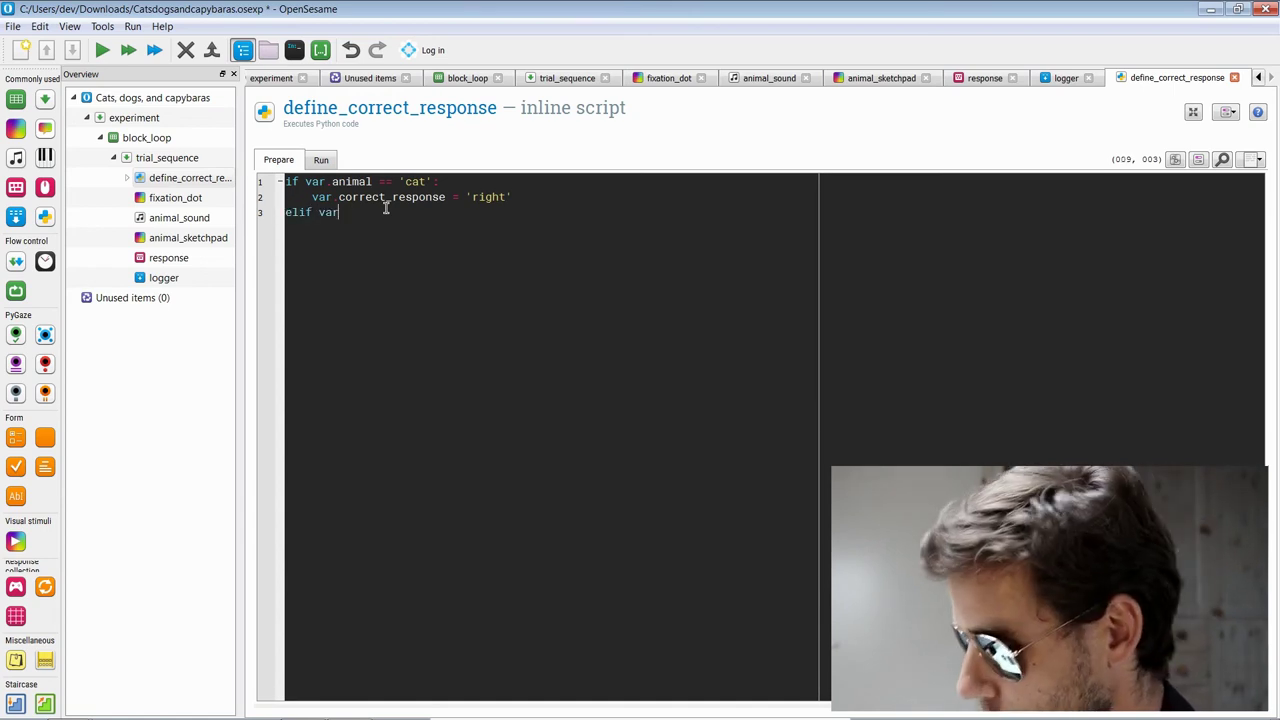
text(.animal == 'dog':)
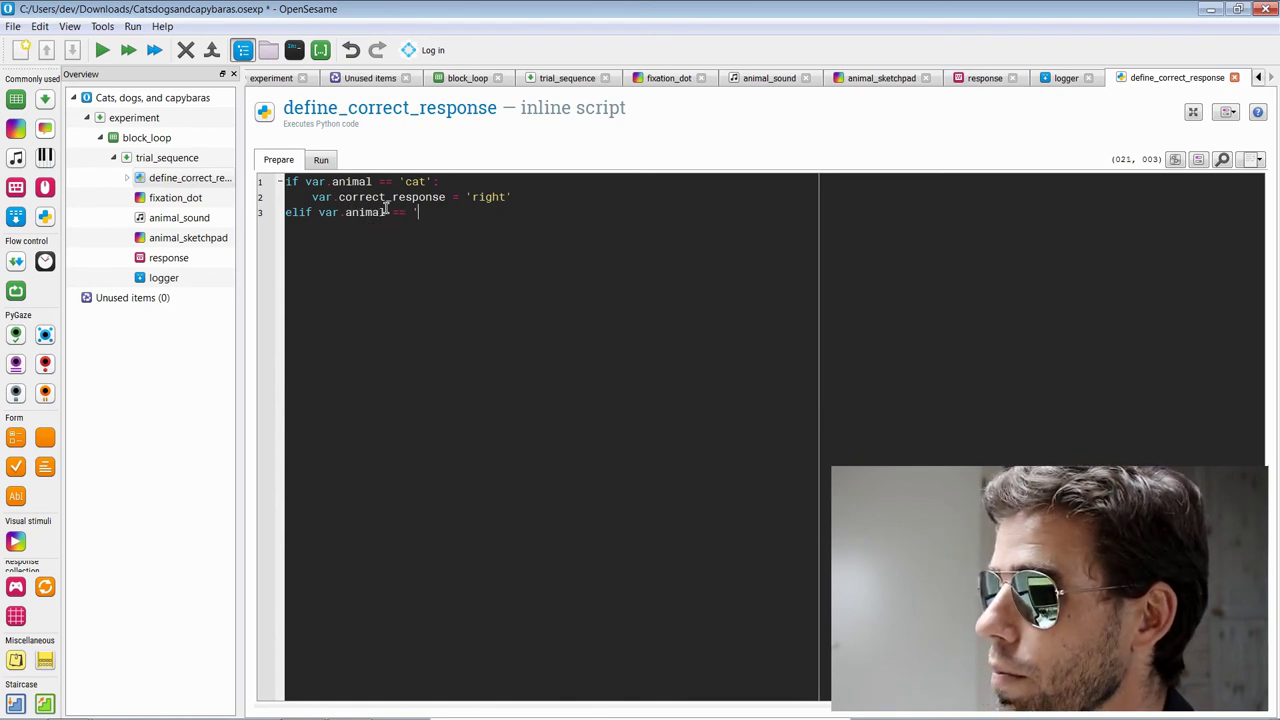
key(Return)
text(var)
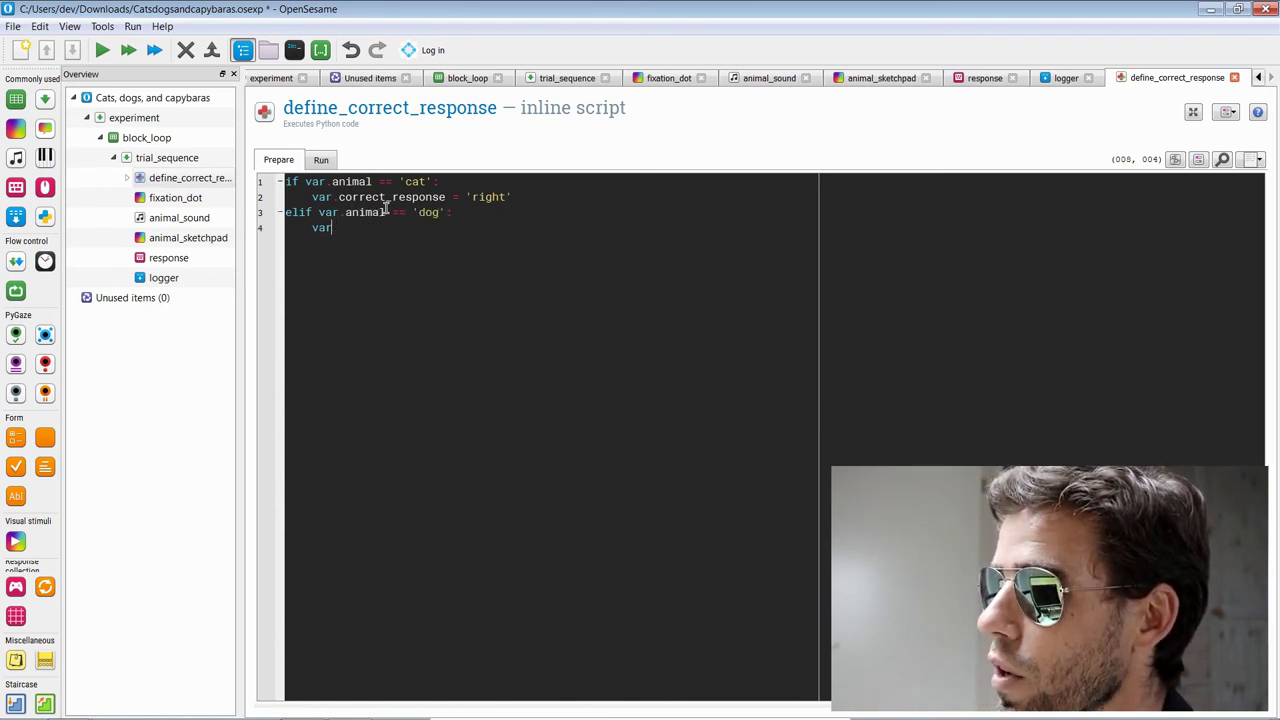
text(.correct_respon)
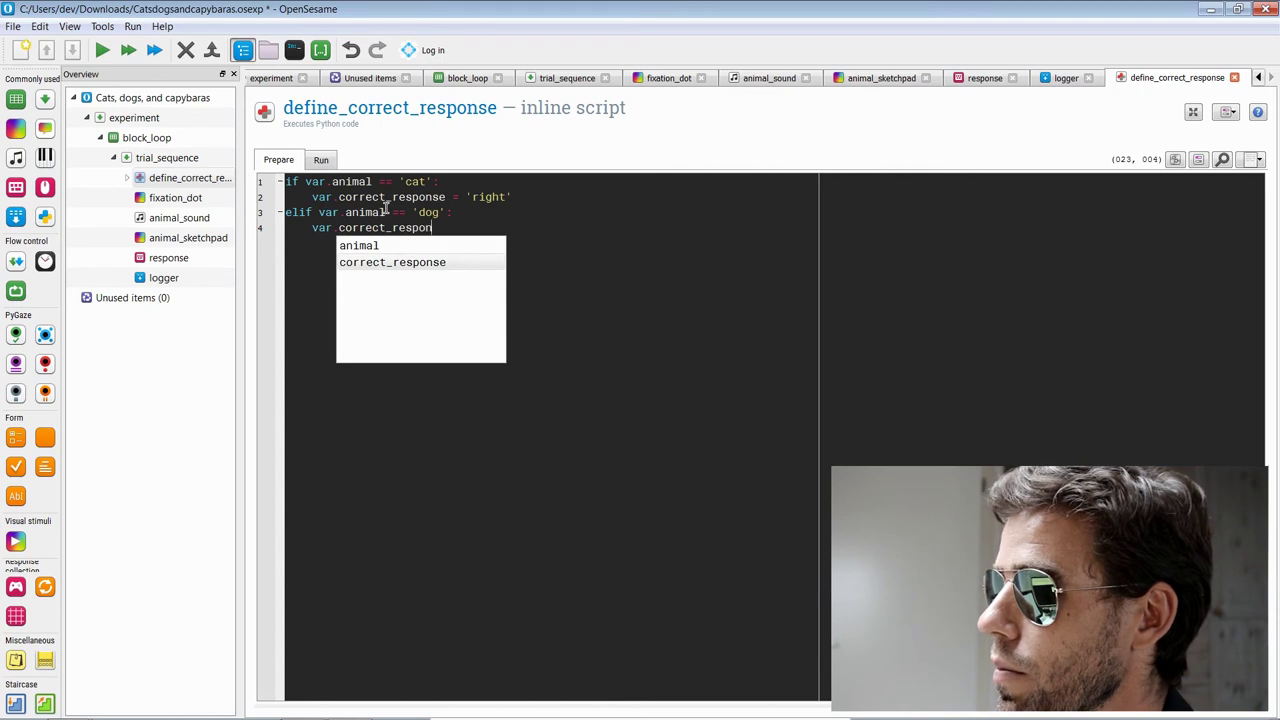
text(se = 'left')
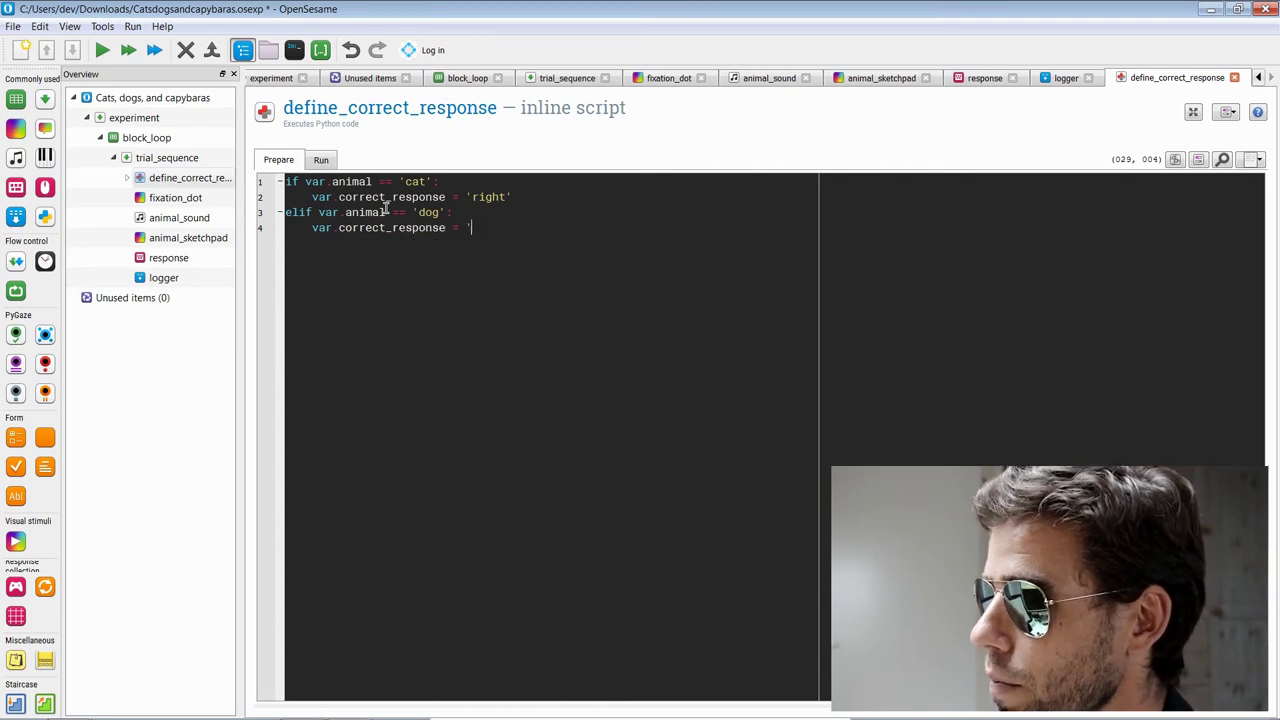
Step: Add an else branch that assigns None to var.correct_response, ending on an unindented line
key(Return)
key(BackSpace)
text(else:)
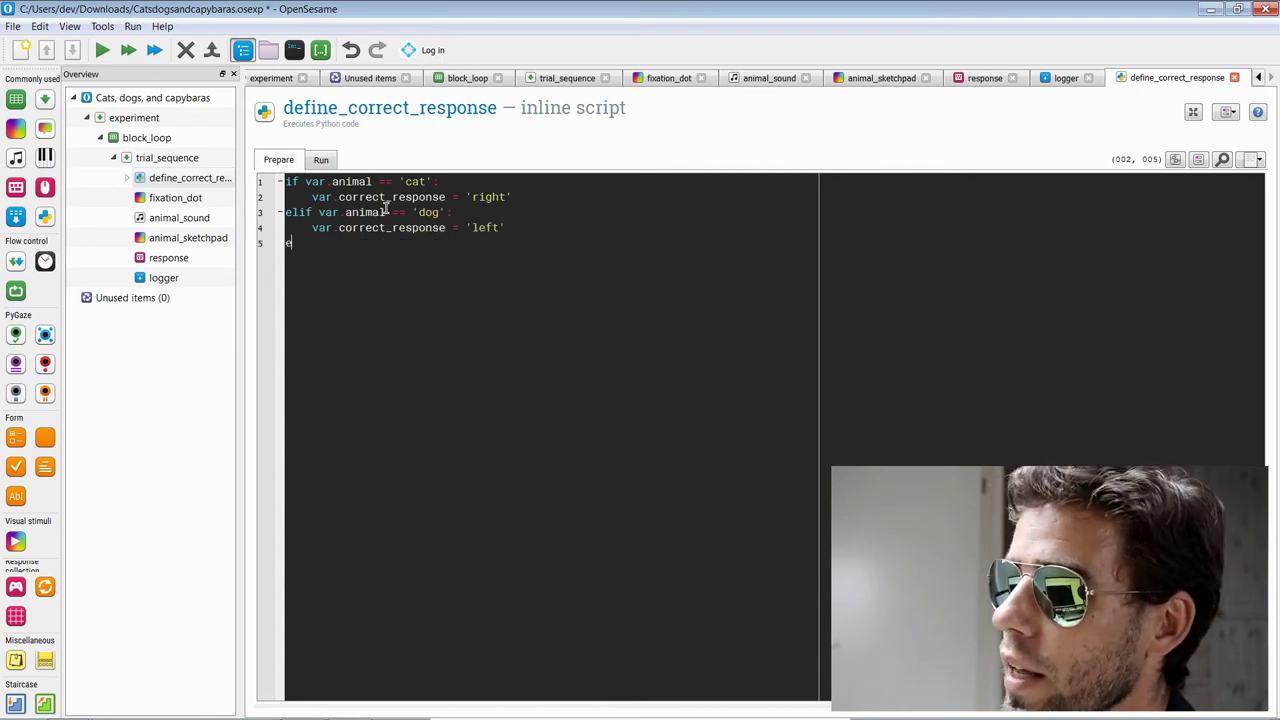
key(Return)
text(var.co)
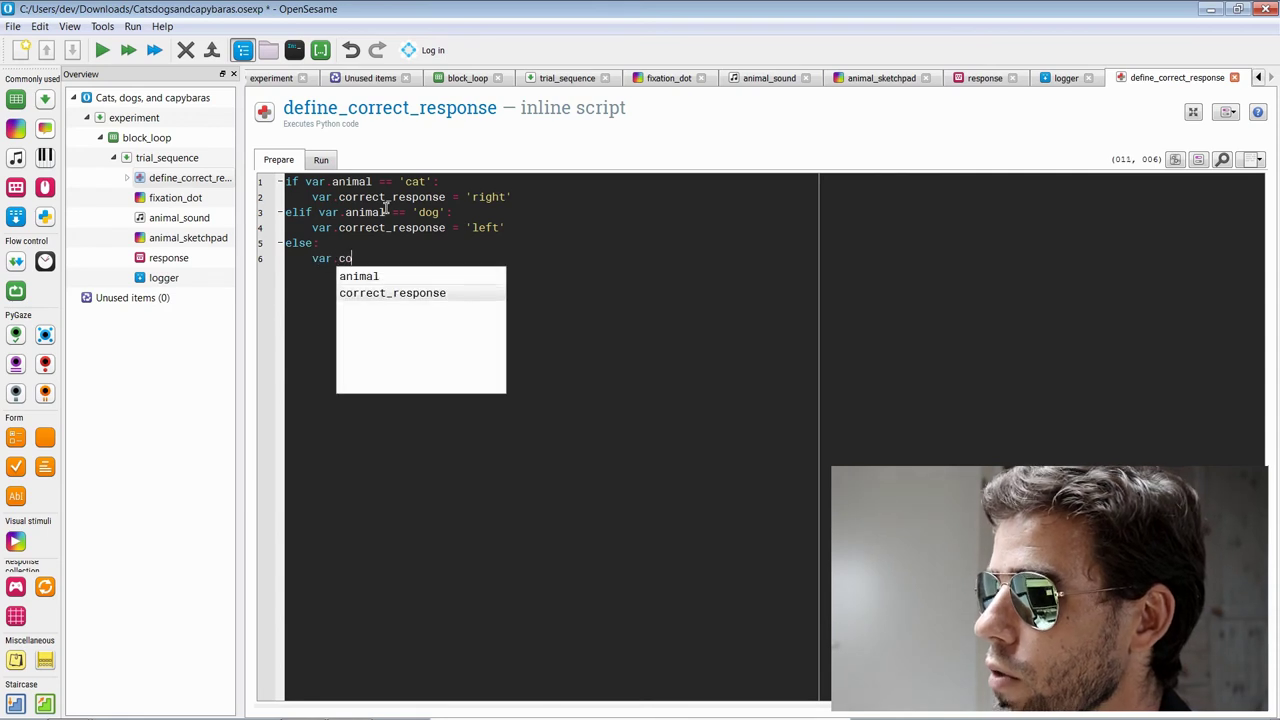
text(rrect_response = None)
key(Return)
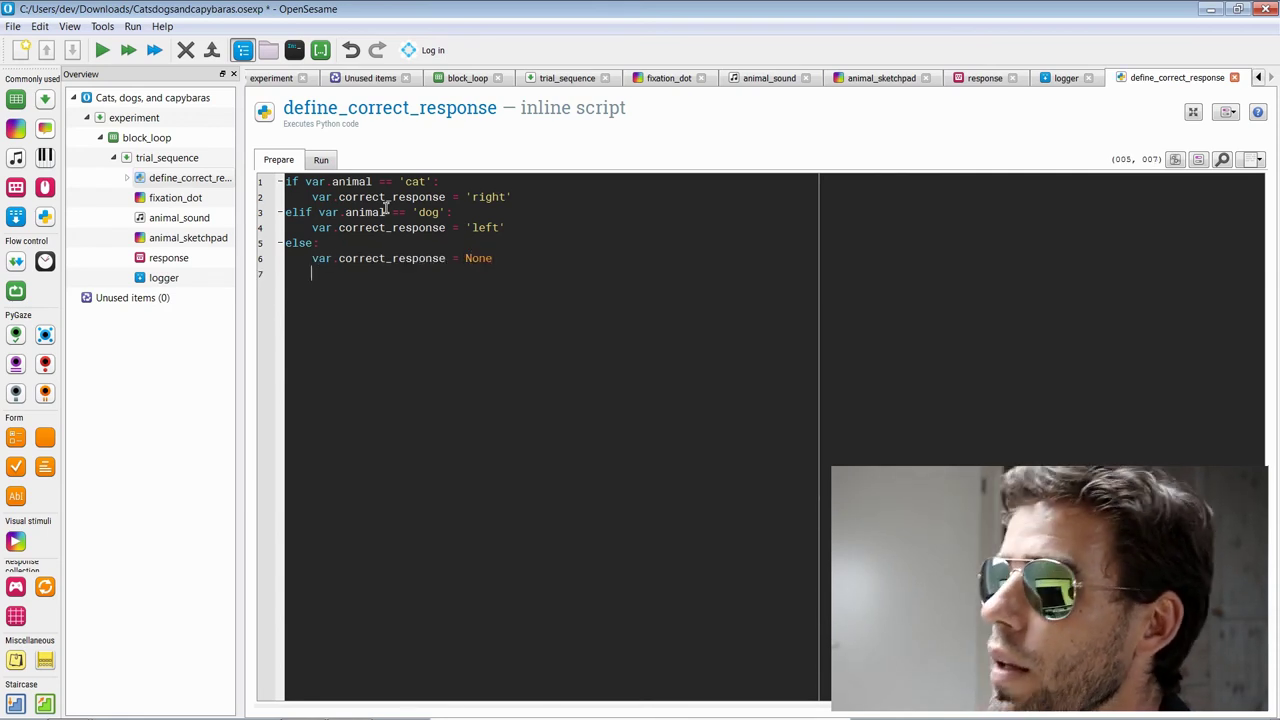
key(BackSpace)
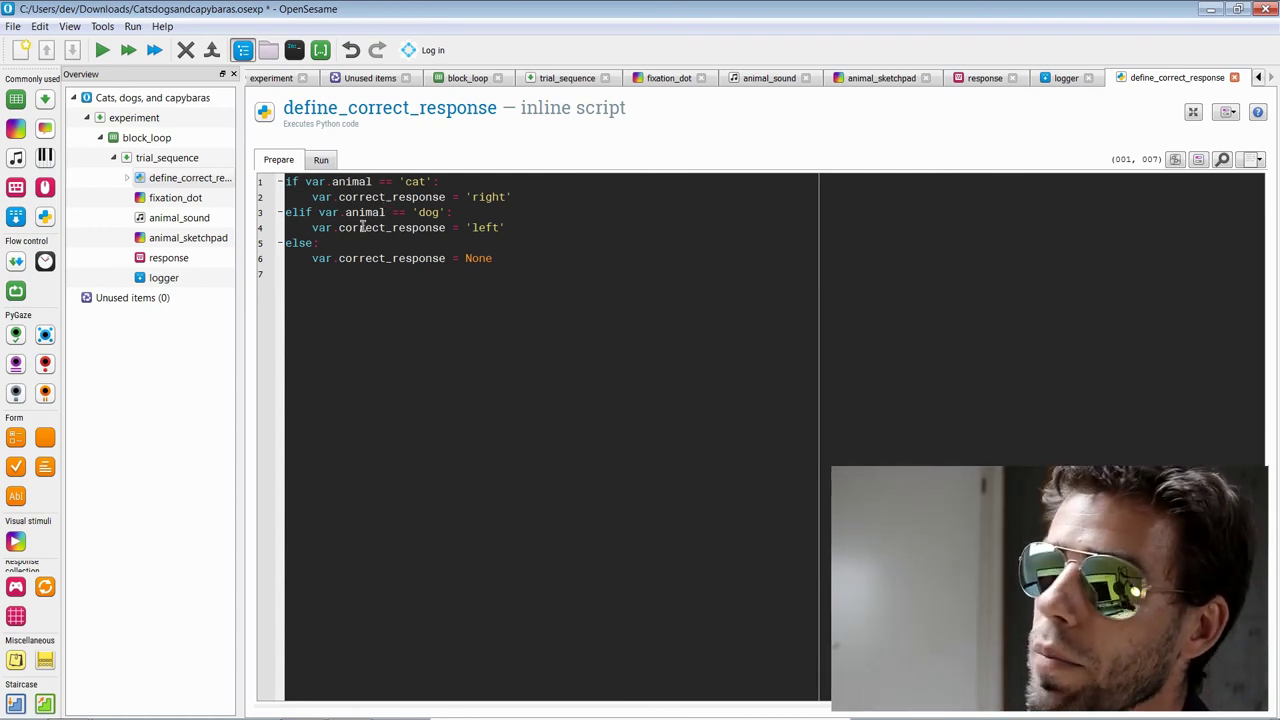
Step: Try misspelling 'cat' as 'cit' in the first condition and highlight the else branch that would catch it
click(411, 182)
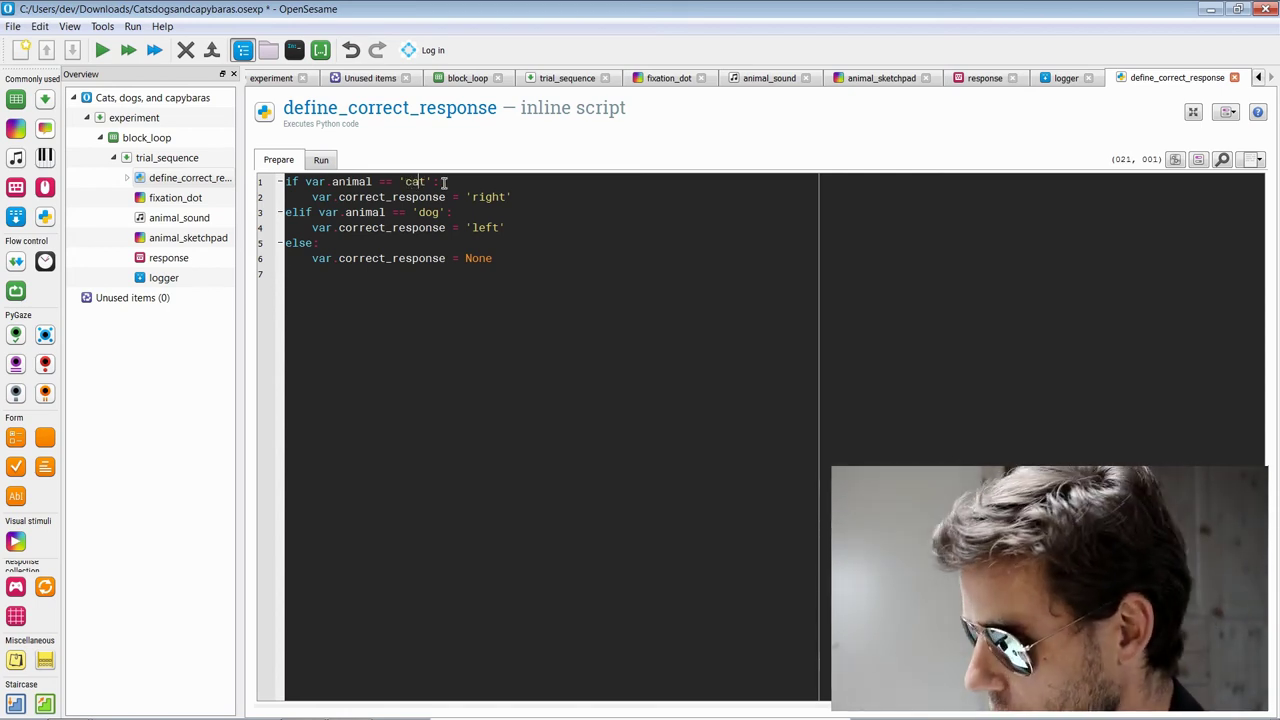
key(Right)
key(Down)
key(Down)
key(Down)
key(Down)
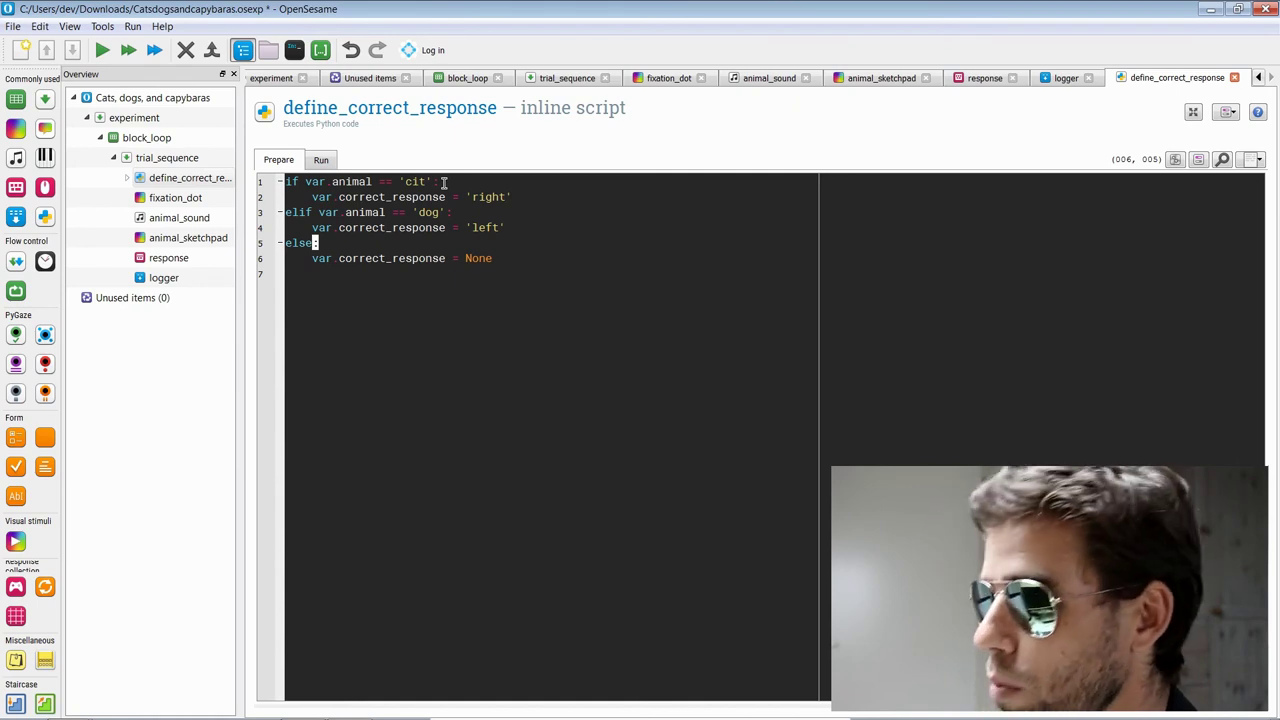
key(Home)
key(shift+Down)
key(shift+Down)
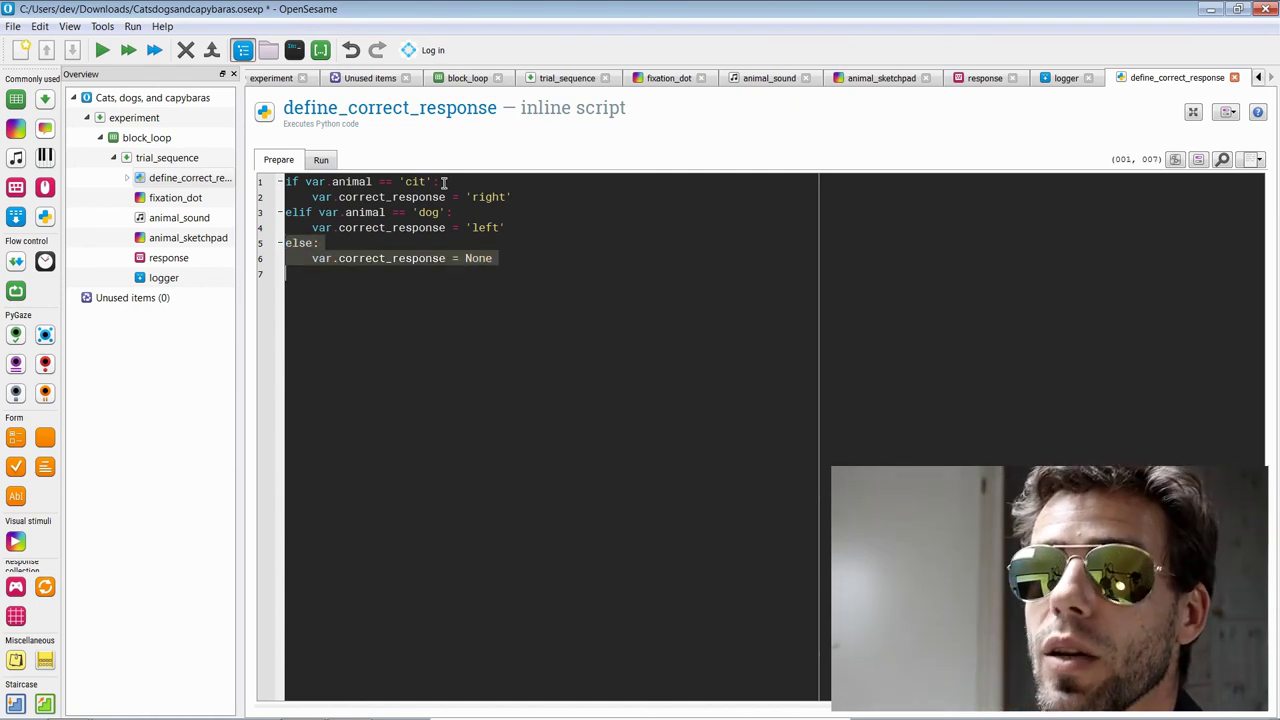
key(Up)
key(Up)
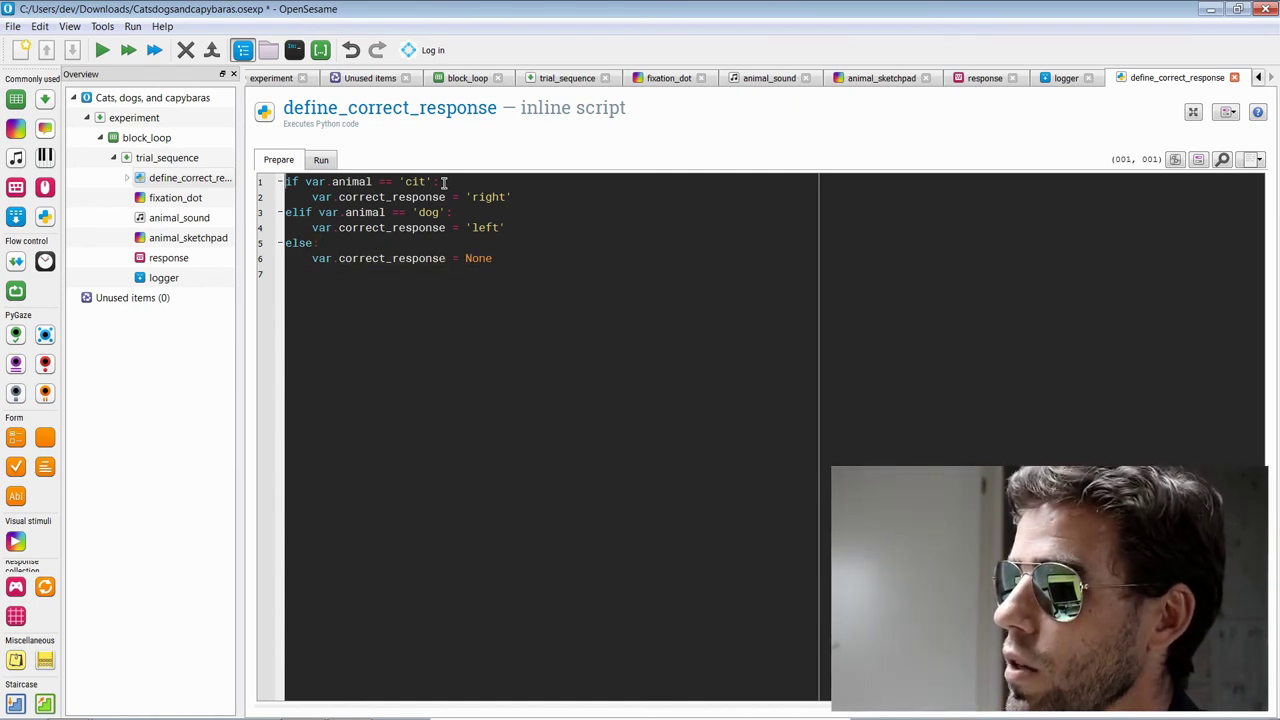
Step: Correct the animal name in the first condition back to 'cat'
key(End)
key(Left)
key(Left)
key(Left)
key(BackSpace)
text(a)
Step: Turn the else branch into an elif branch with the condition var.animal == 'capybara'
key(Down)
key(Down)
key(Down)
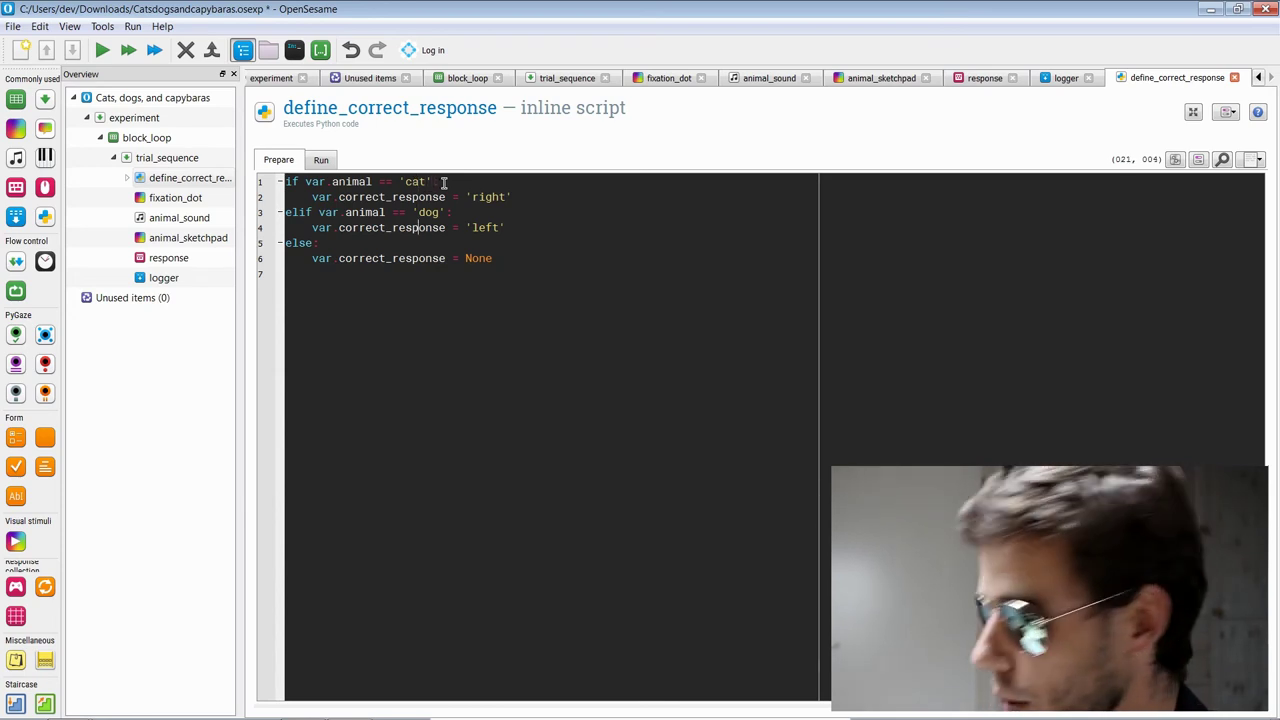
key(Return)
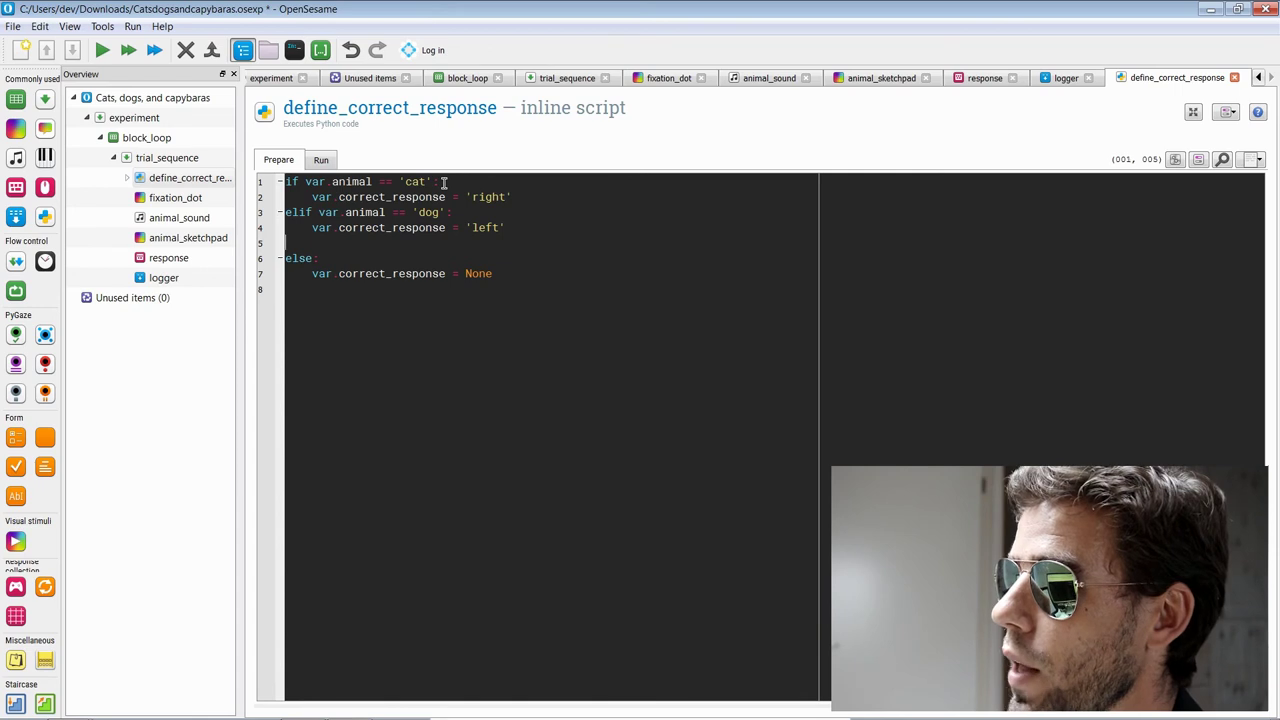
key(BackSpace)
key(BackSpace)
key(BackSpace)
text(if var.animal )
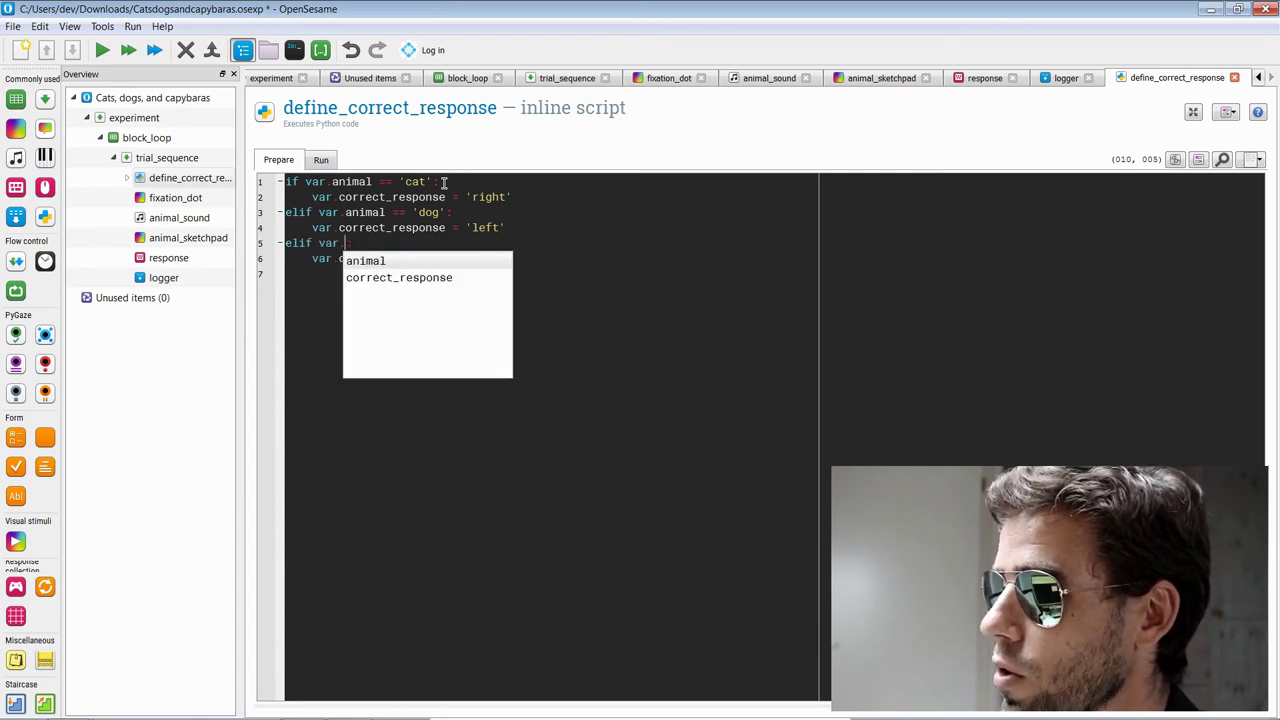
text(== 'ca)
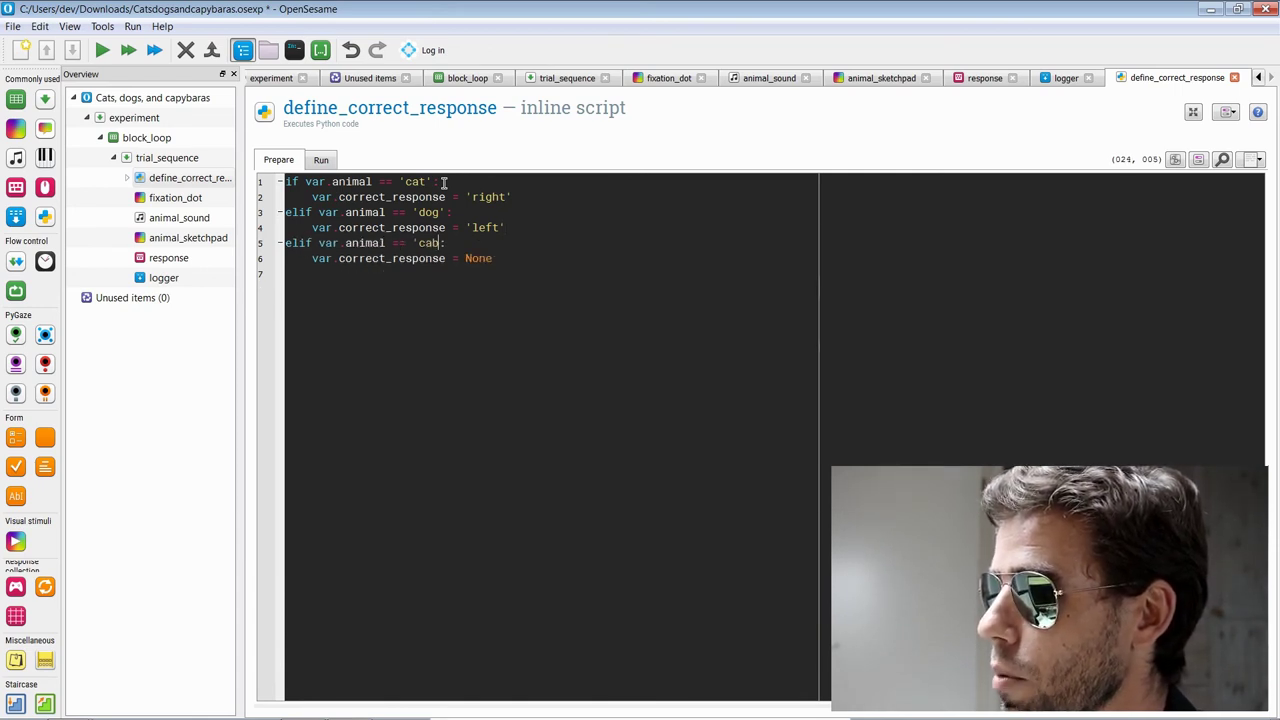
text(pybara')
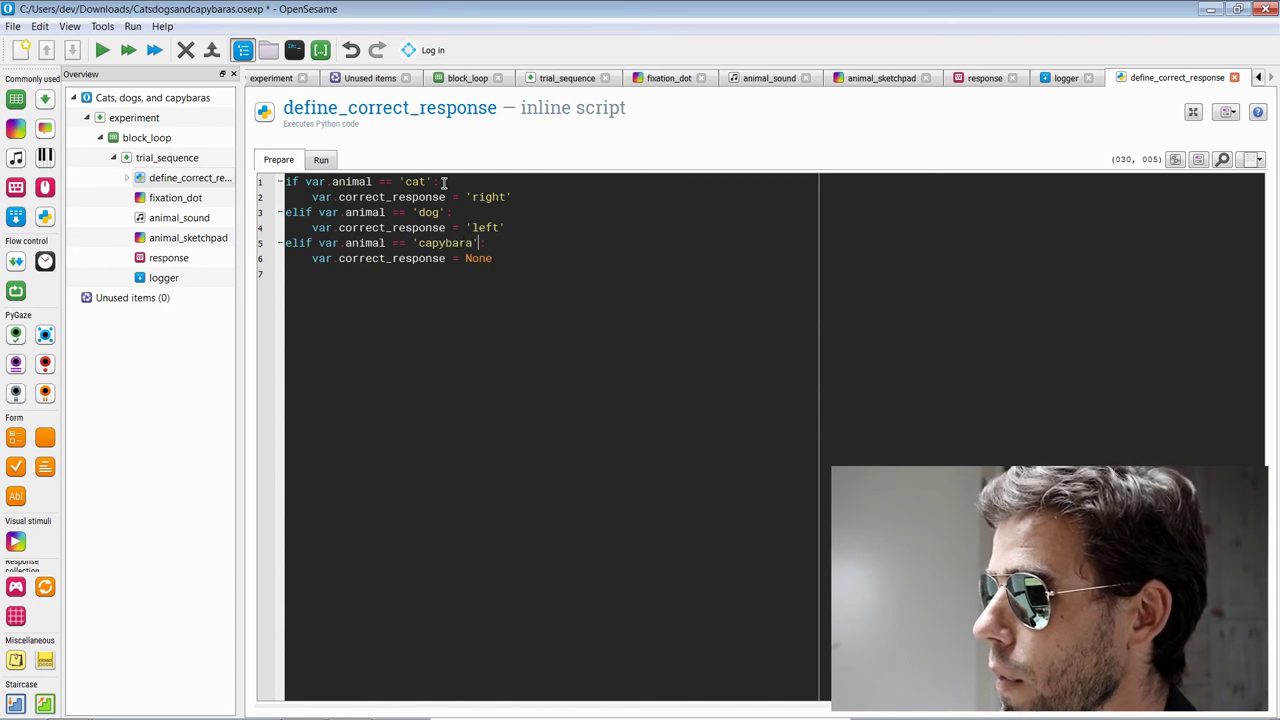
Step: Add an else branch after the capybara branch that raises Exception('Invalid animal: %s' % var.animal), ending on an unindented line
key(Down)
key(End)
key(Return)
key(BackSpace)
text(else:)
key(Return)
text(raise E)
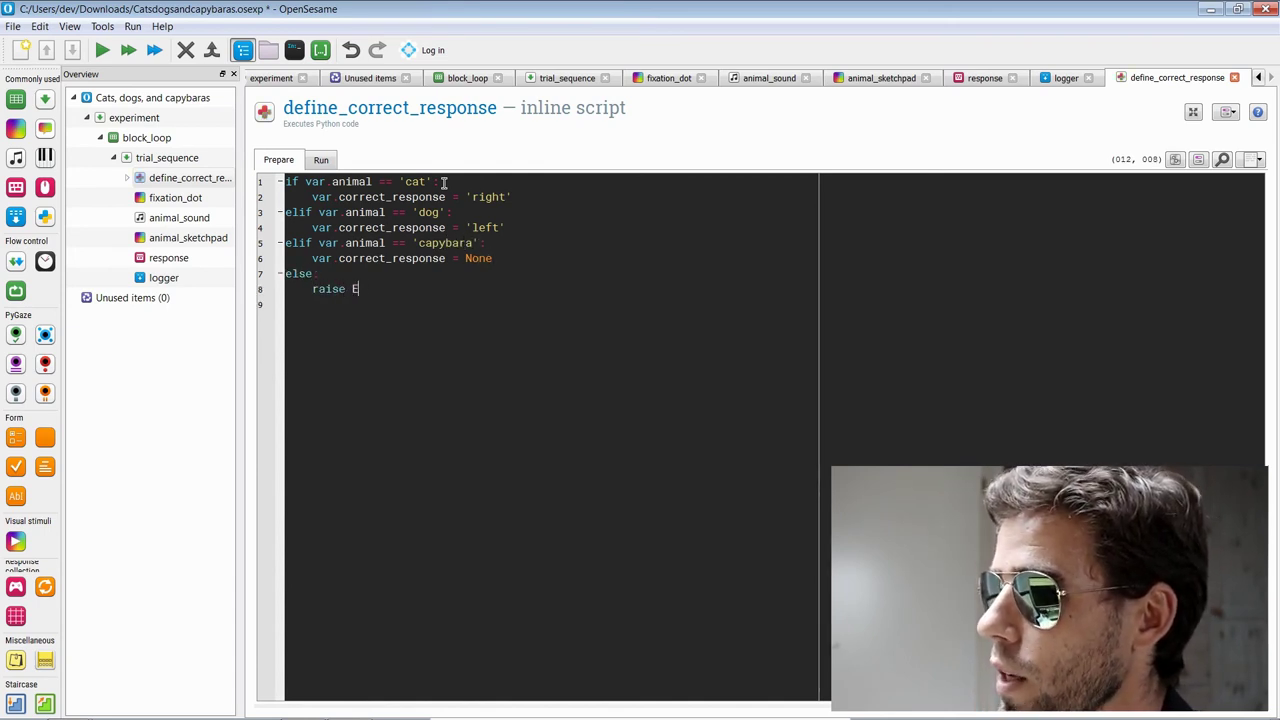
text(xception)
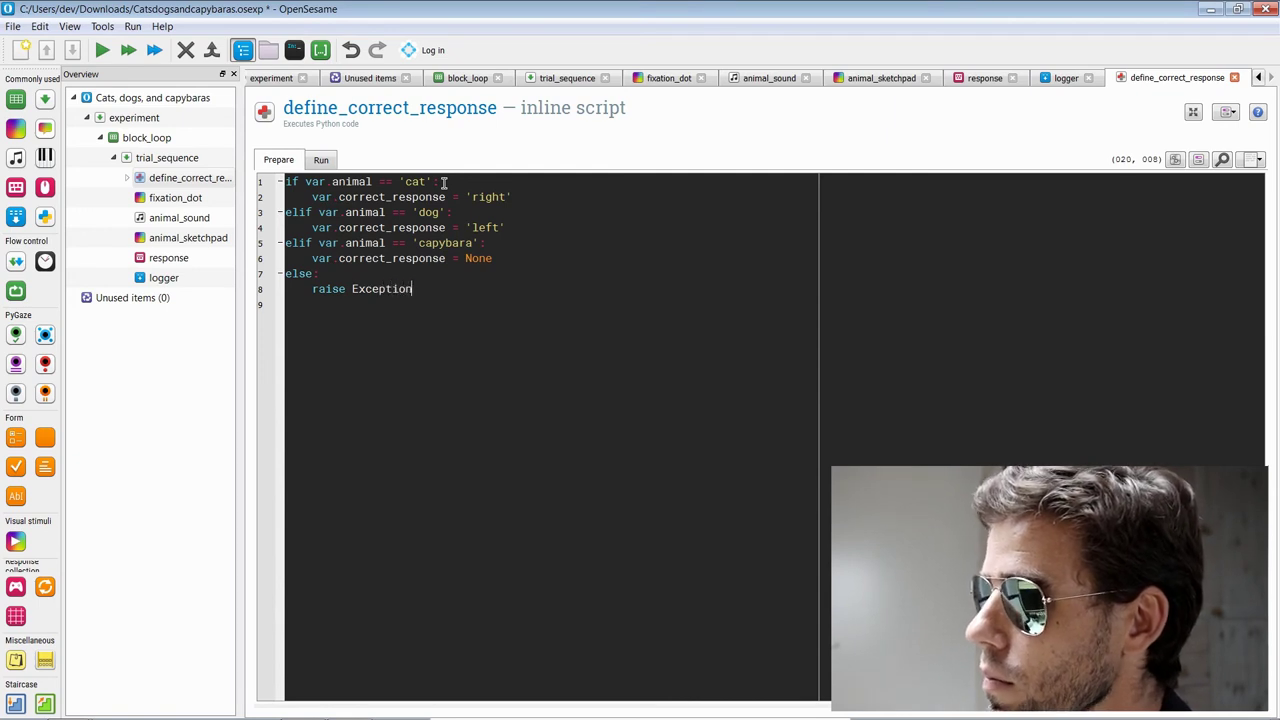
text(('Invalid ani)
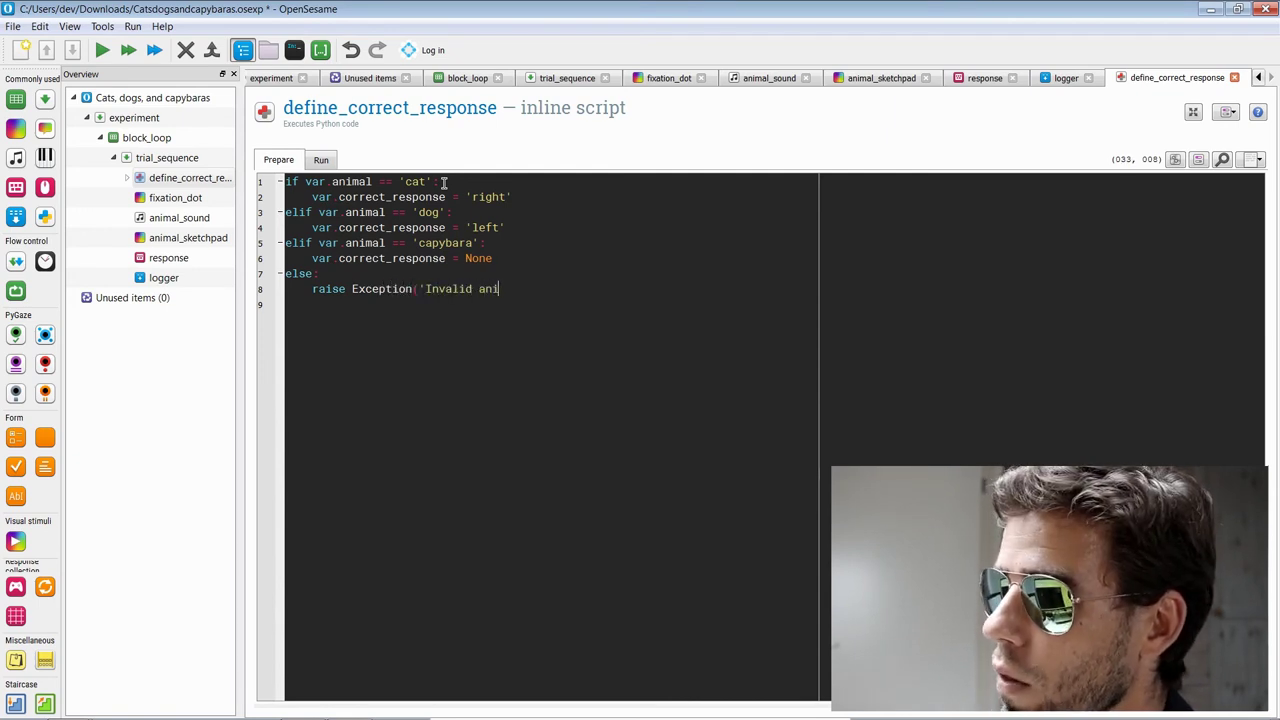
text(mal: %s' % )
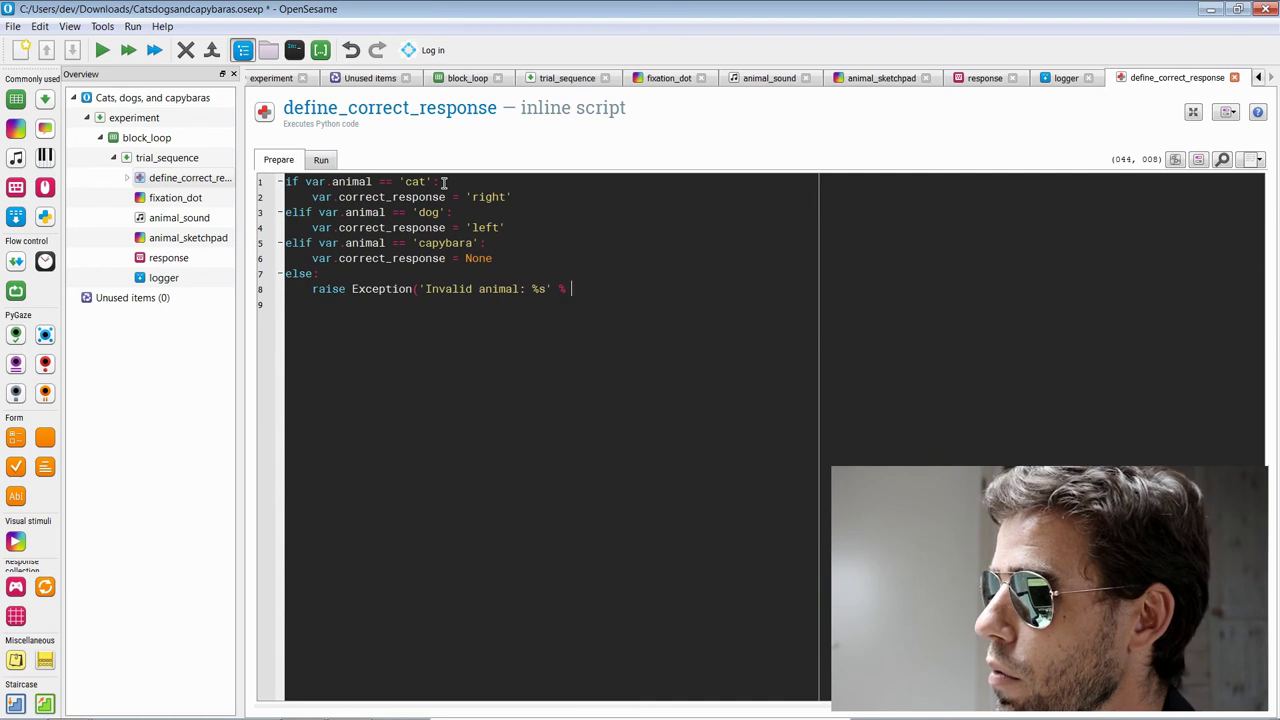
text(var.animal)
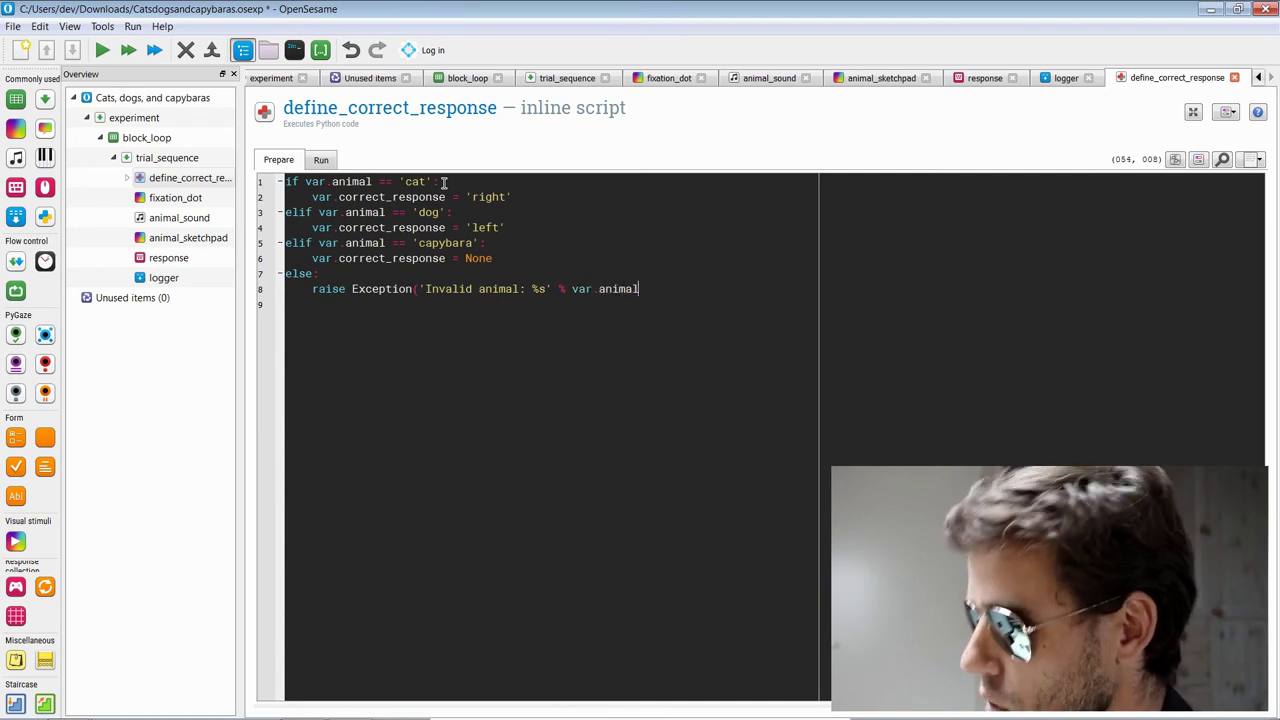
text())
key(Return)
key(BackSpace)
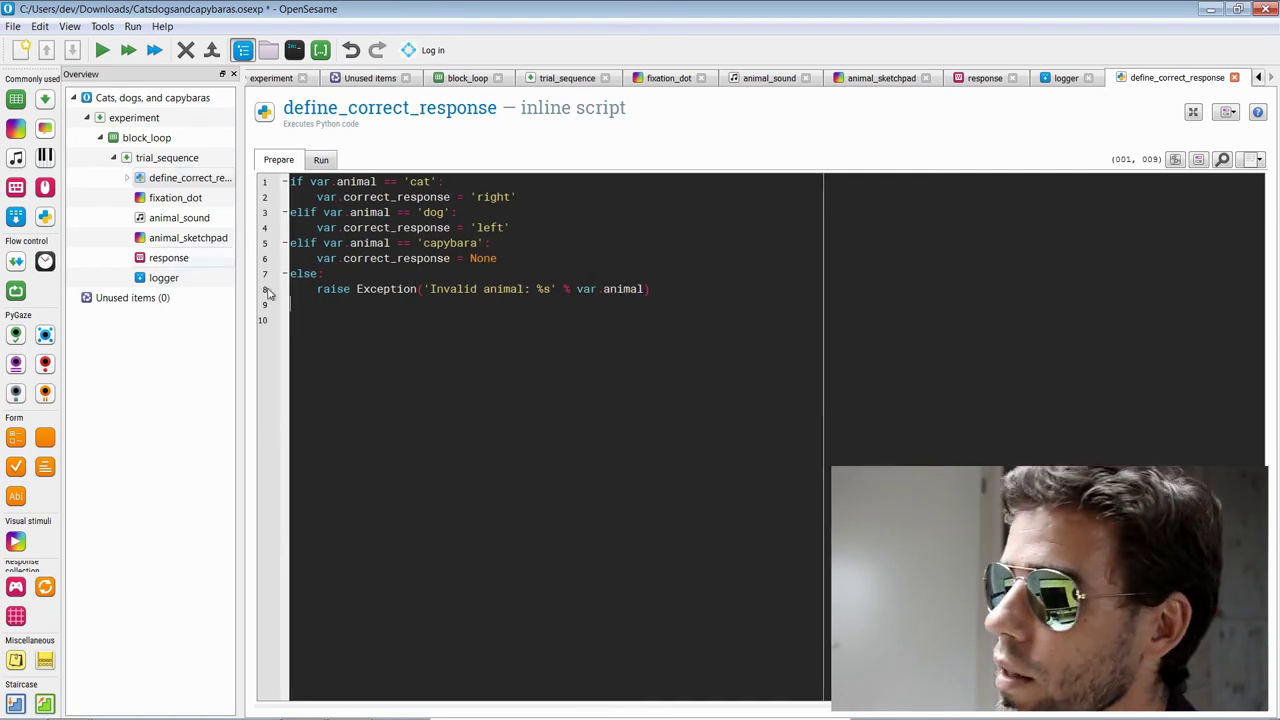
Step: Highlight the else branch and the correct_response variable for review, and remove the extra empty line at the script's end
drag(334, 317, 287, 281)
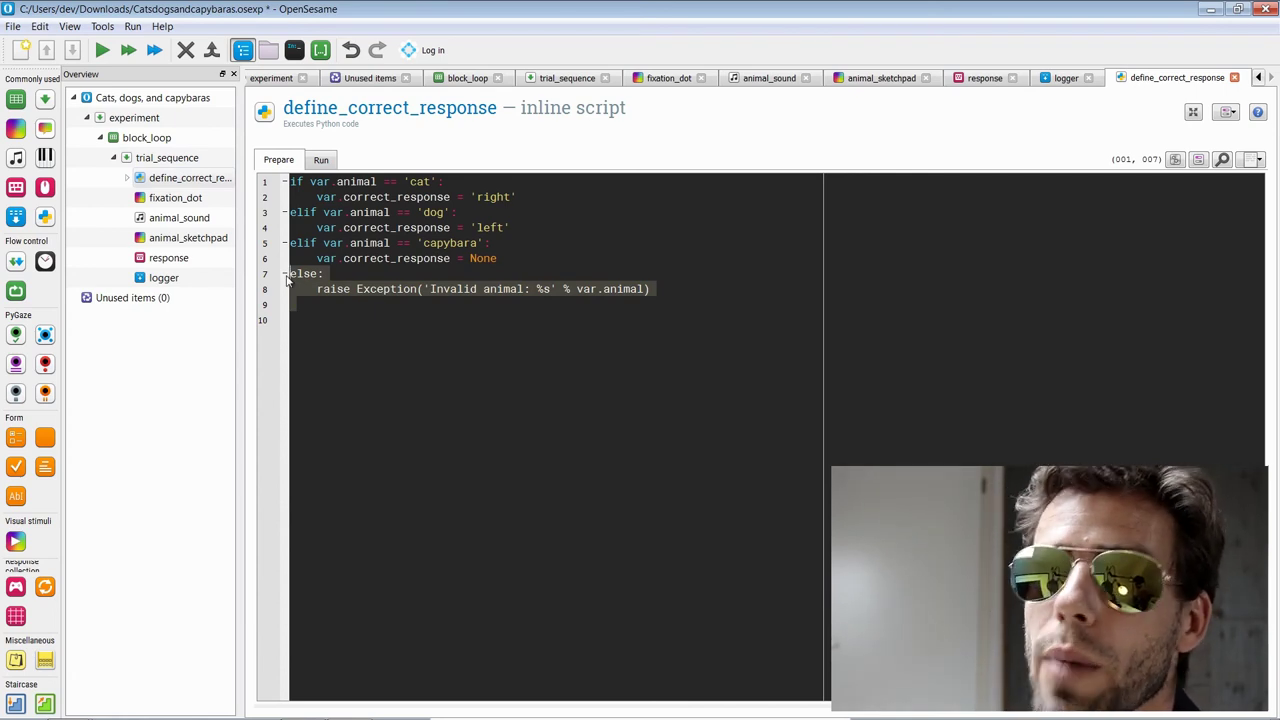
click(384, 305)
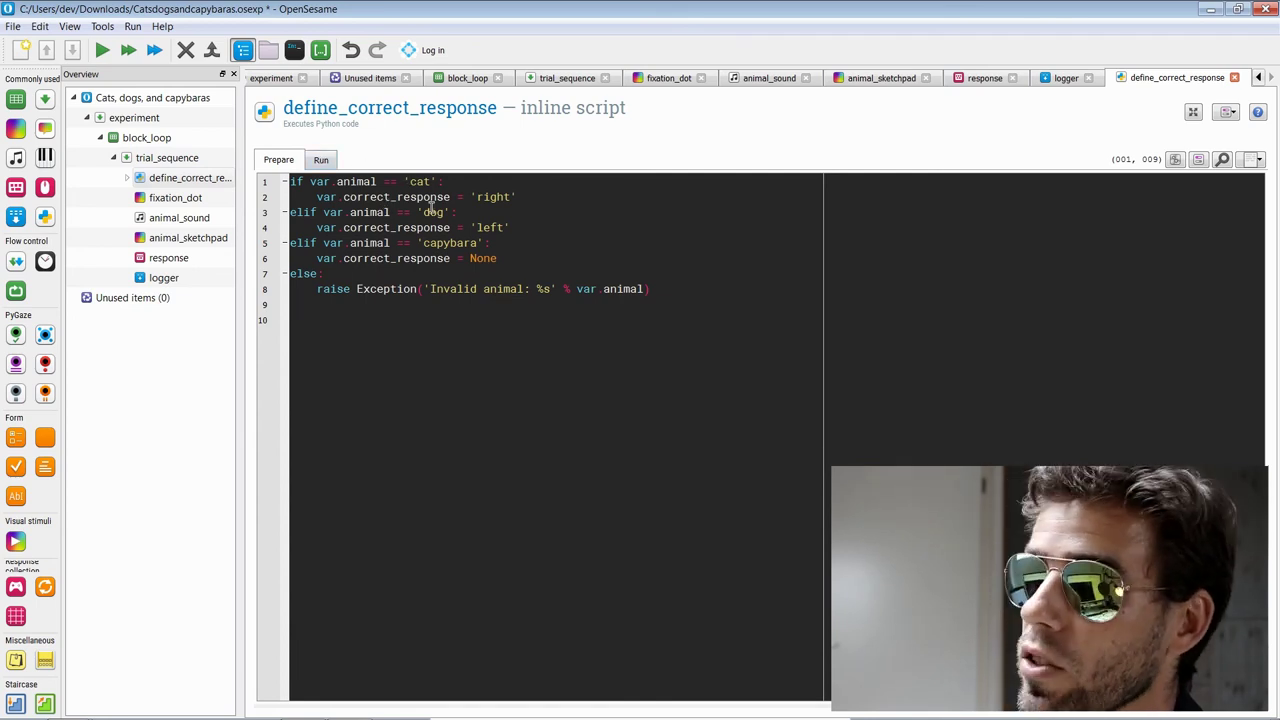
drag(393, 309, 288, 275)
click(325, 317)
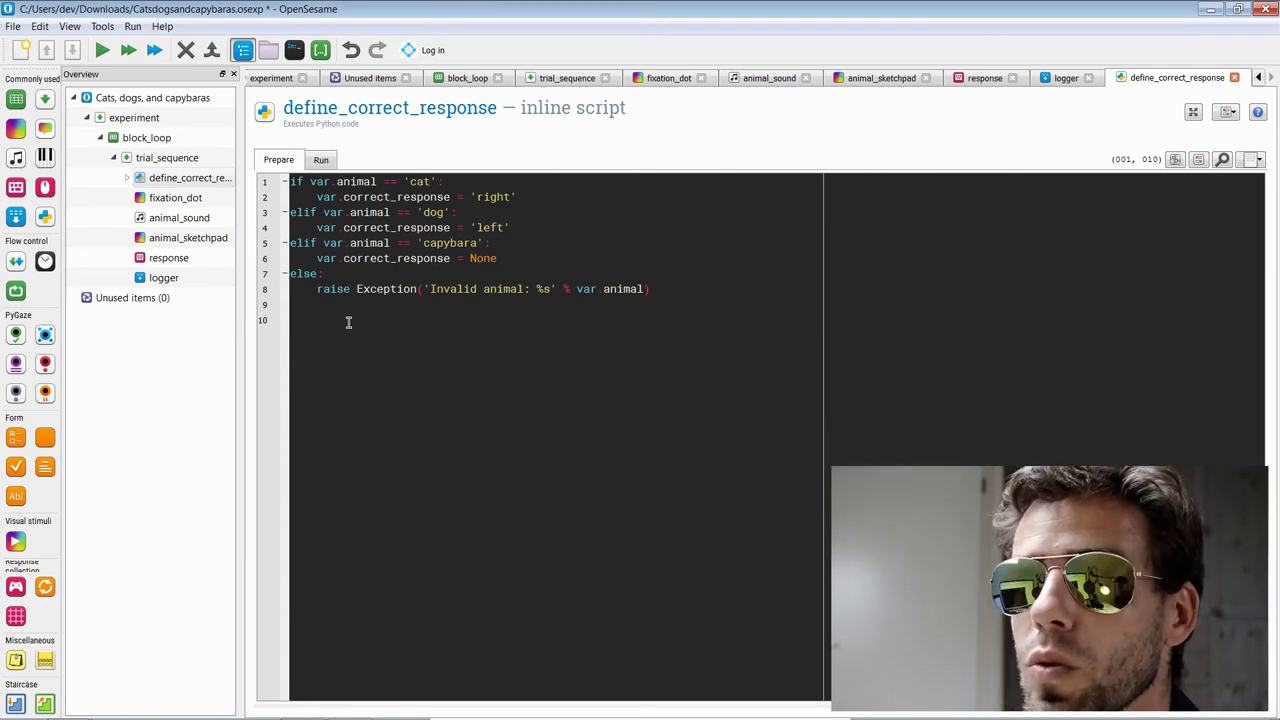
drag(323, 314, 293, 283)
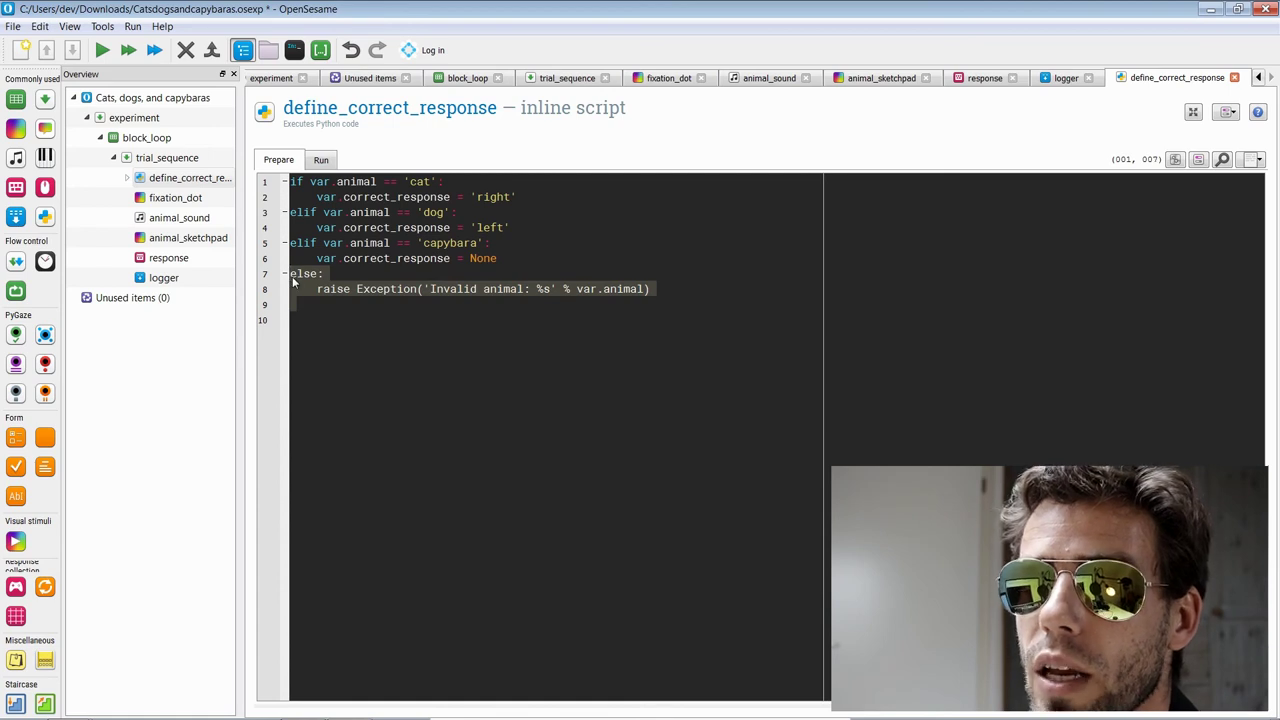
click(318, 304)
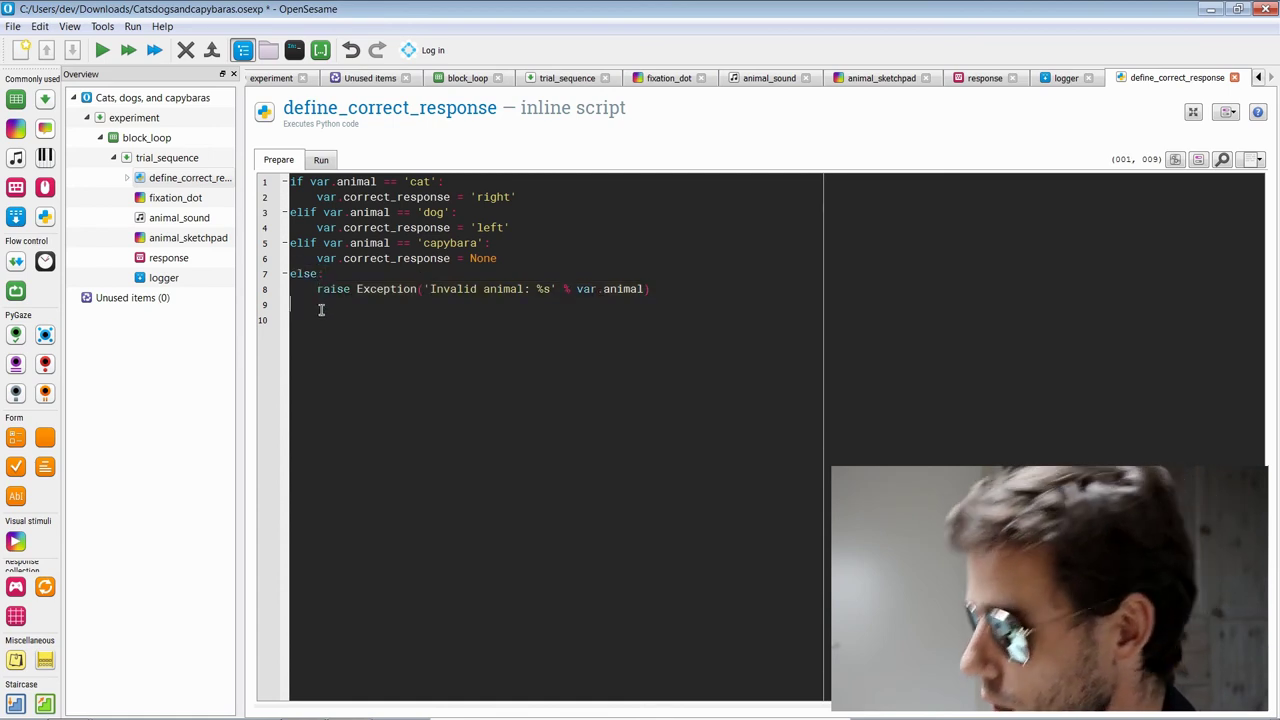
key(Delete)
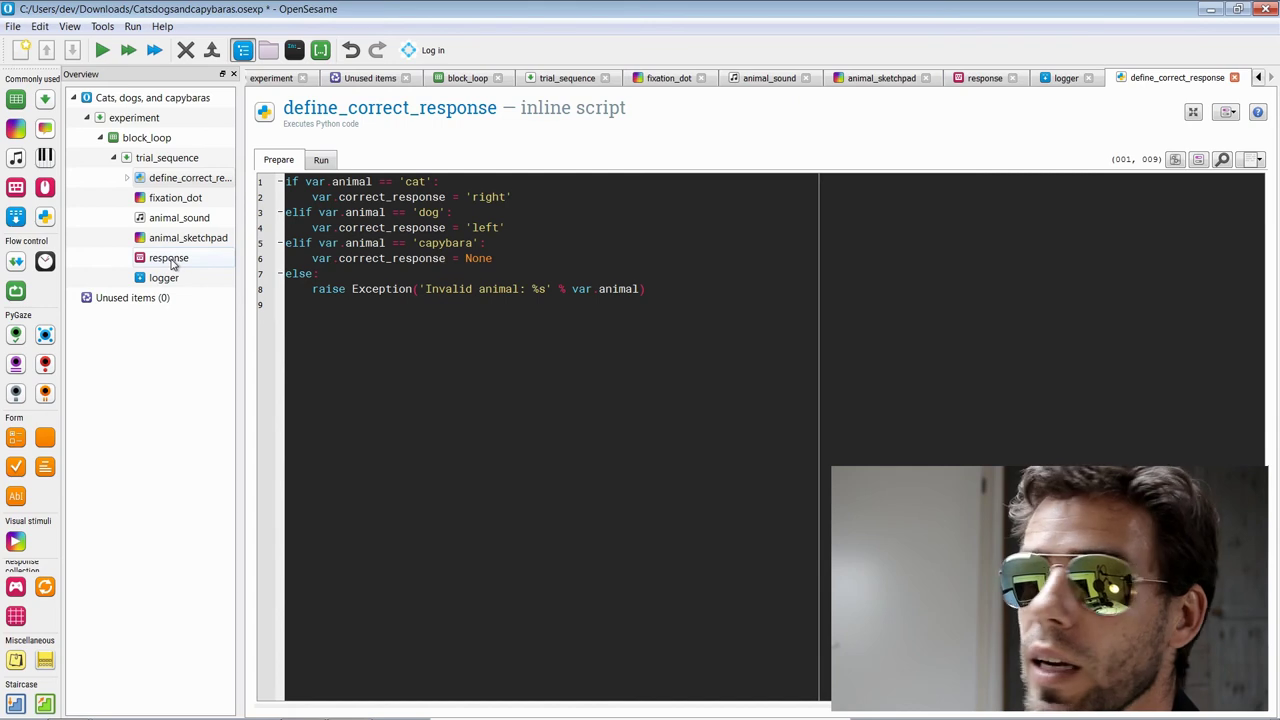
drag(339, 197, 452, 197)
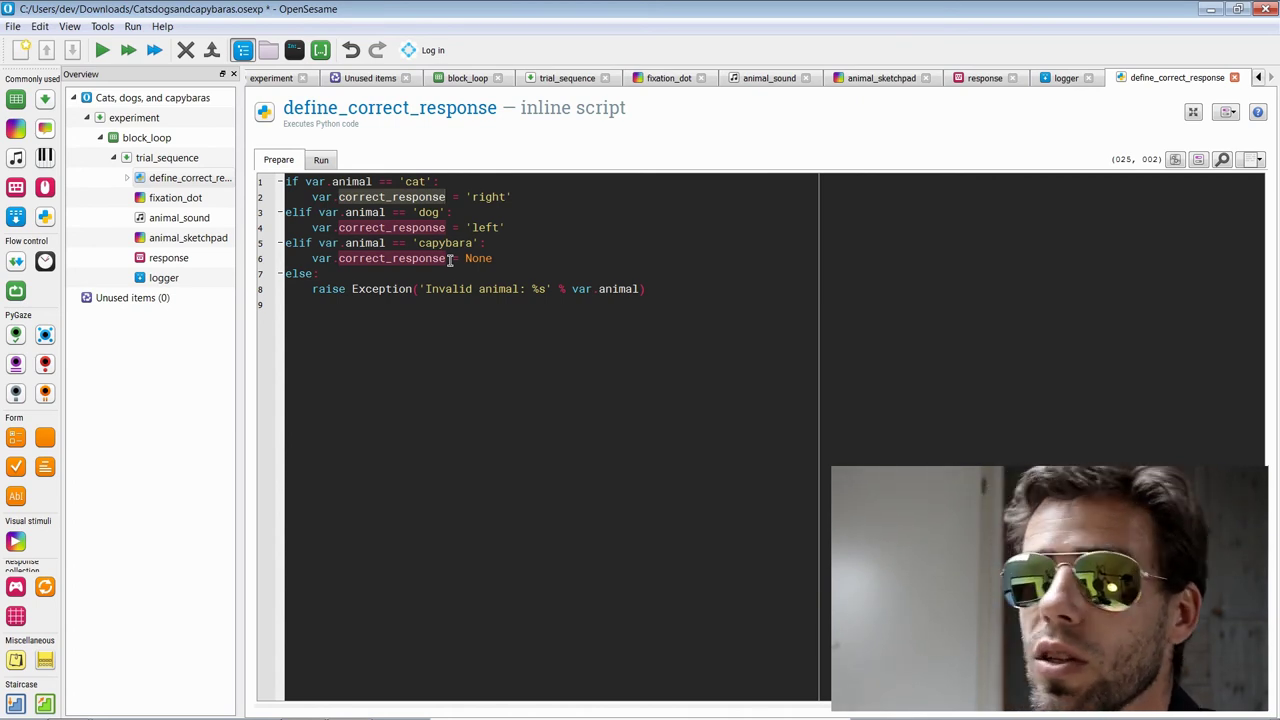
click(381, 314)
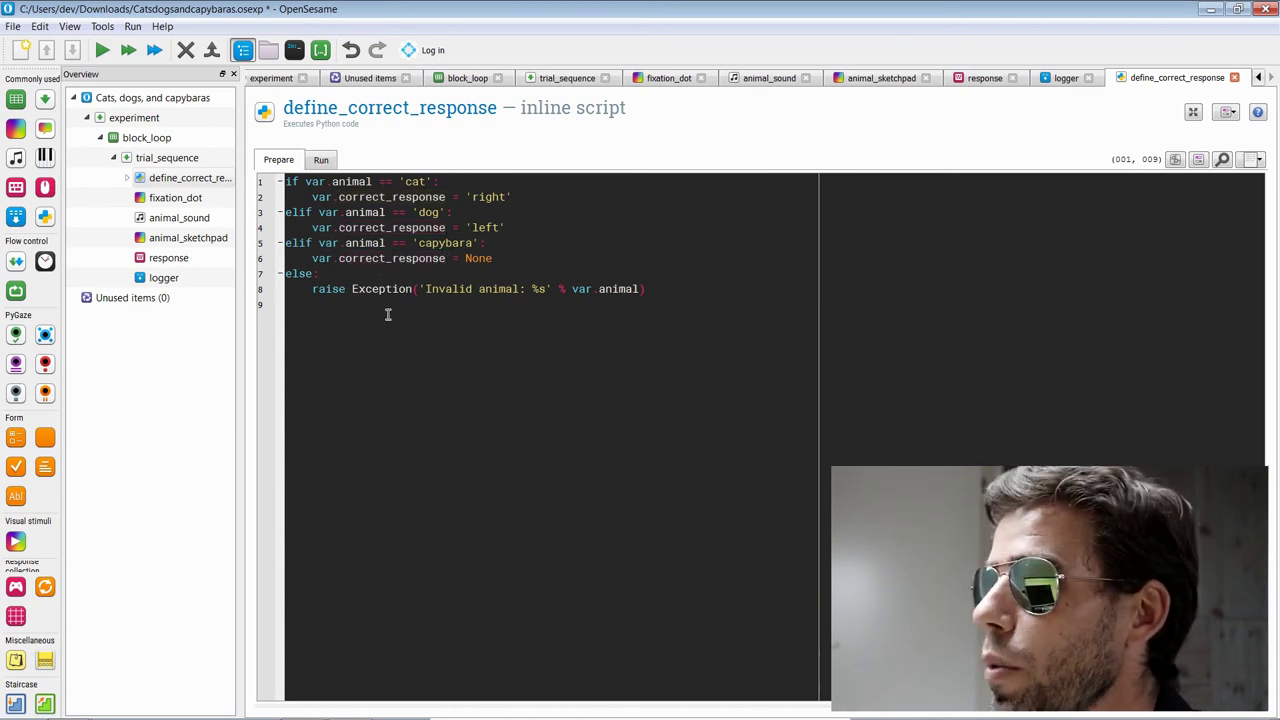
Step: Insert two new sketchpads into trial_sequence between the response and logger items
click(170, 158)
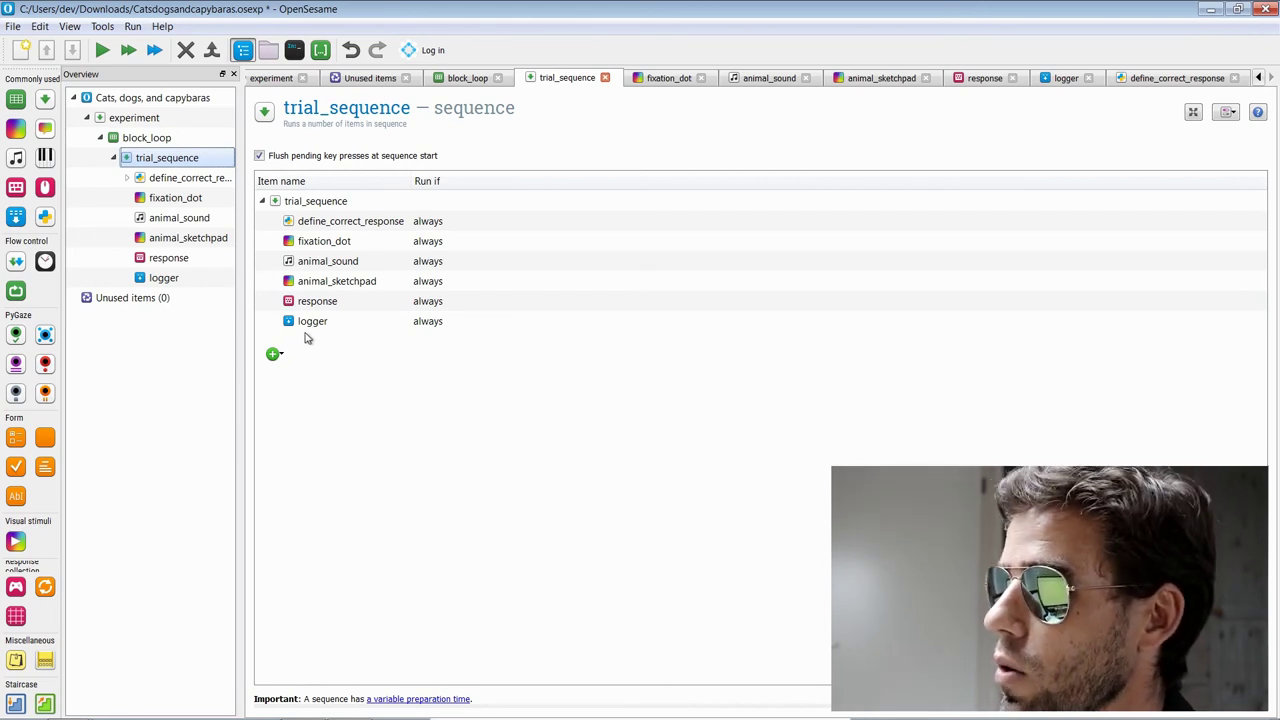
mouse_move(15, 128)
mouse_down()
mouse_move(170, 186)
mouse_move(300, 310)
mouse_up()
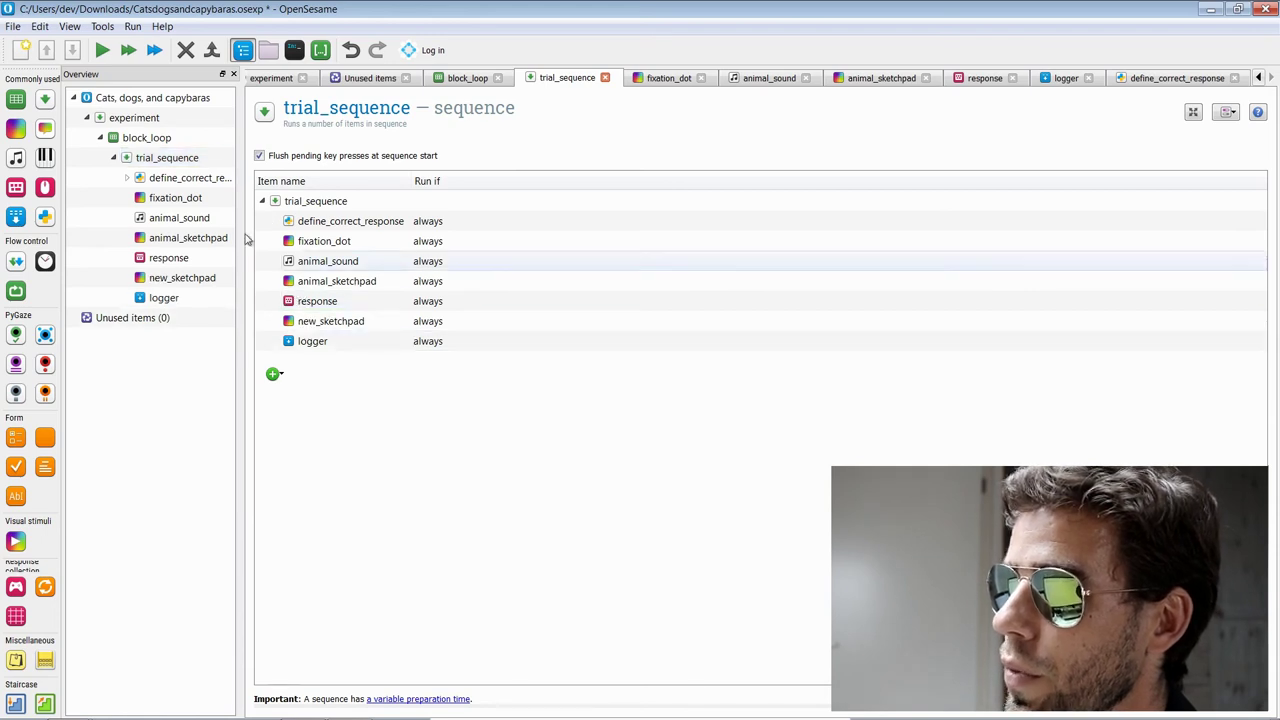
mouse_move(45, 128)
mouse_down()
mouse_move(300, 265)
mouse_move(303, 338)
mouse_move(310, 330)
mouse_up()
Step: Rename the first new sketchpad green_dot and the second red_dot
right_click(306, 321)
click(330, 354)
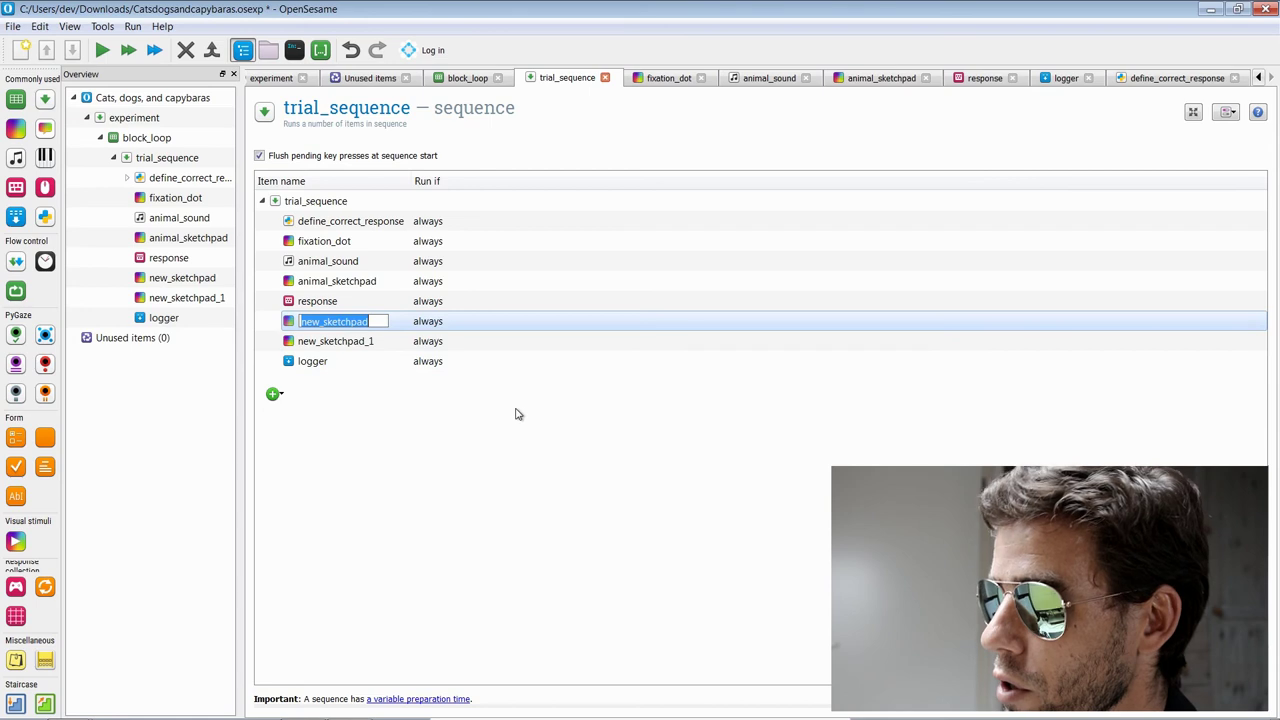
text(green_dot)
key(Return)
key(Down)
key(F2)
text(red_dot)
key(Return)
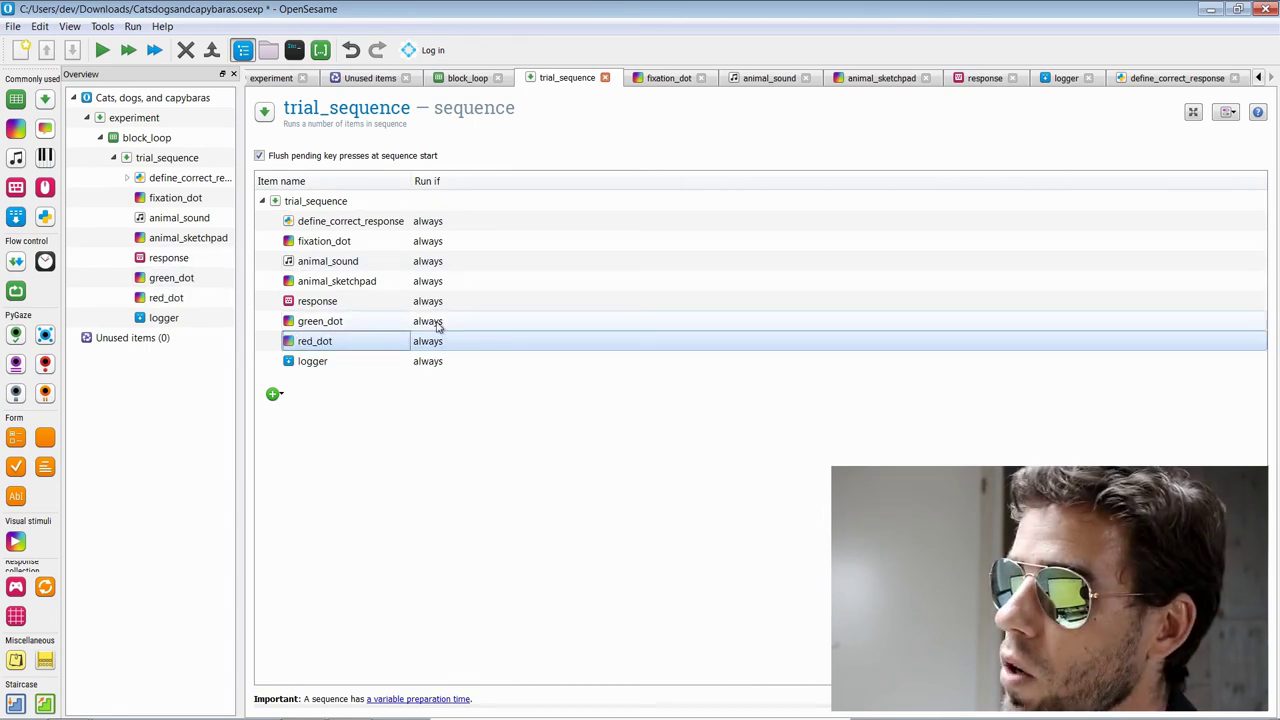
Step: Set the run-if condition of green_dot to [correct] = 1 and that of red_dot to [correct] = 0
click(436, 322)
click(453, 332)
text([corre)
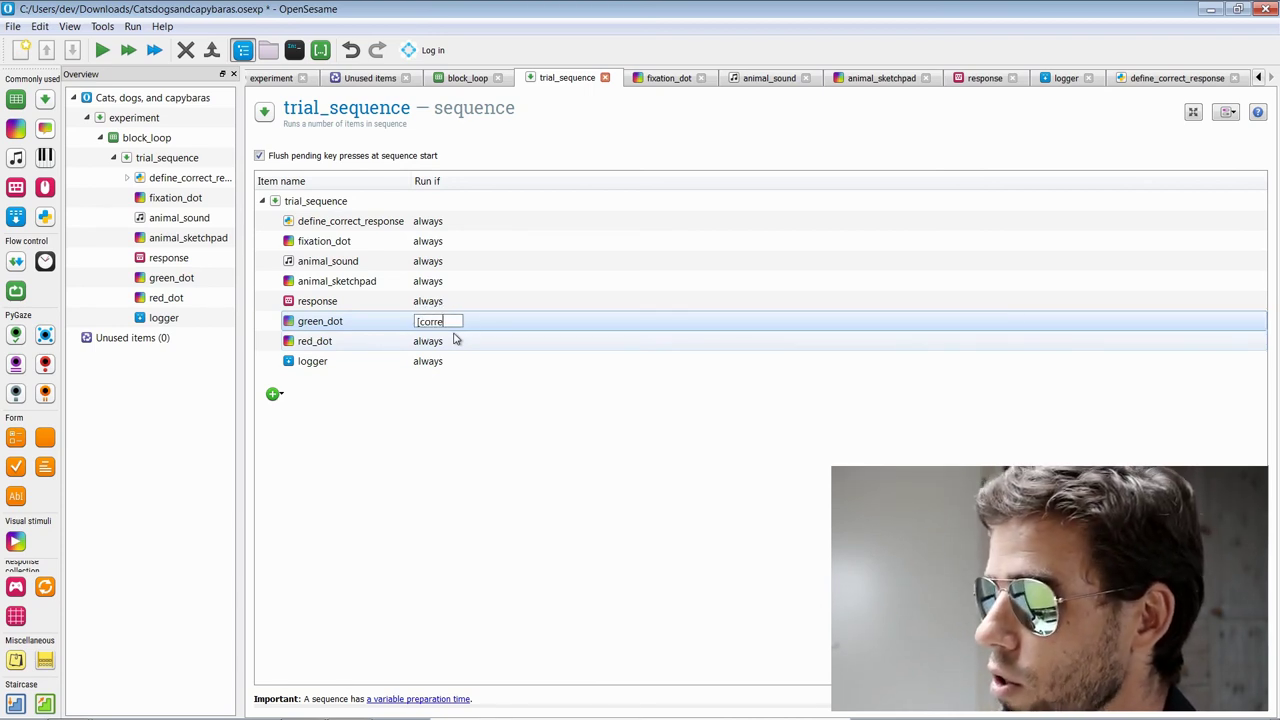
text(ct] = 1)
key(Return)
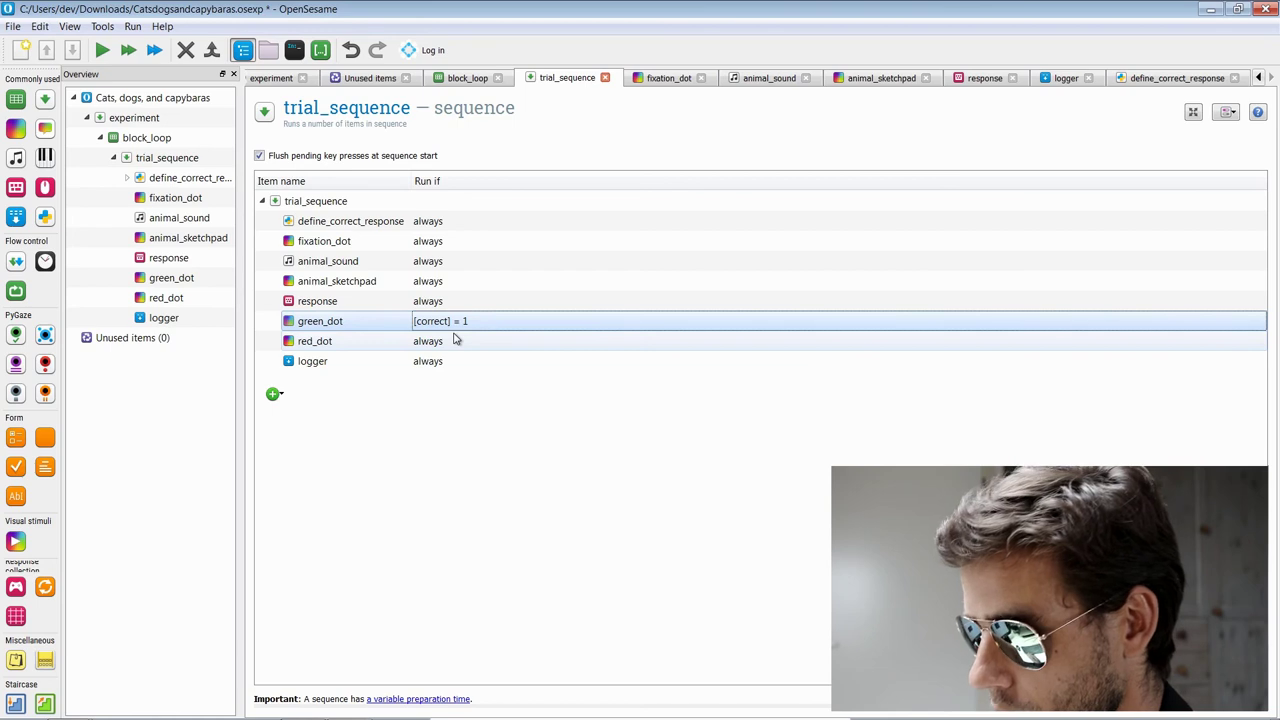
click(453, 340)
text([correct] = 0)
key(Return)
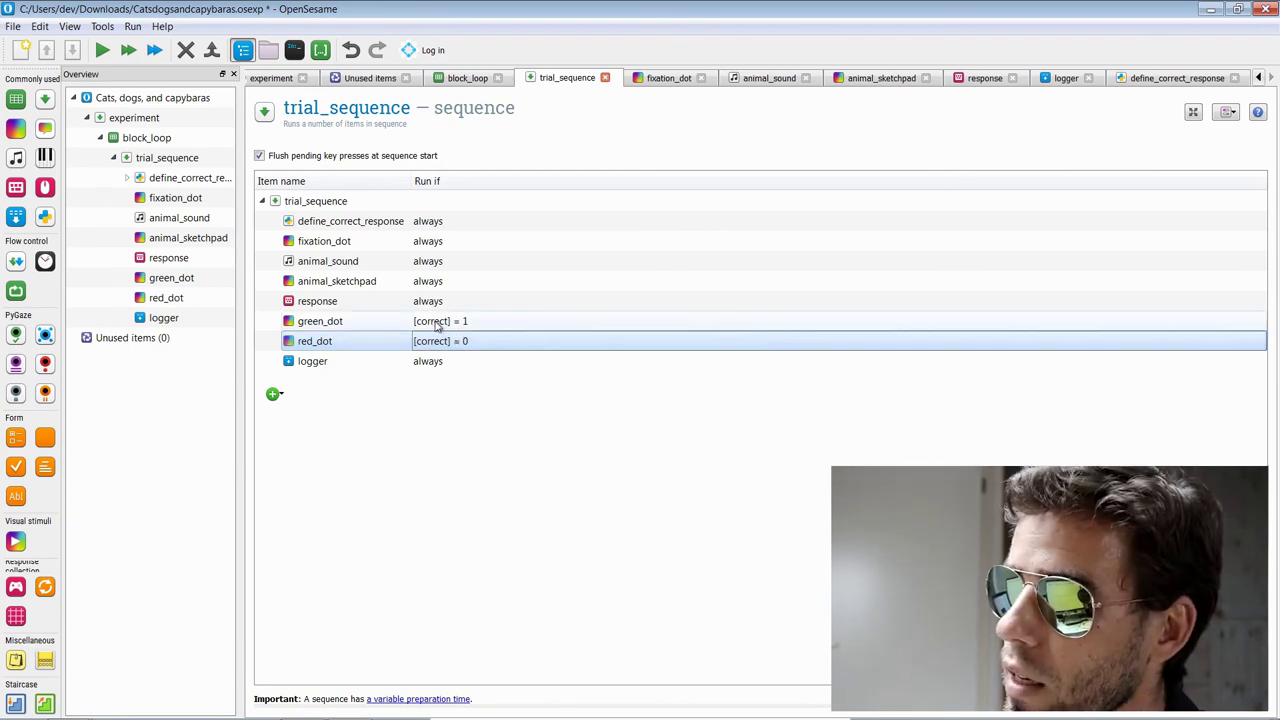
click(419, 325)
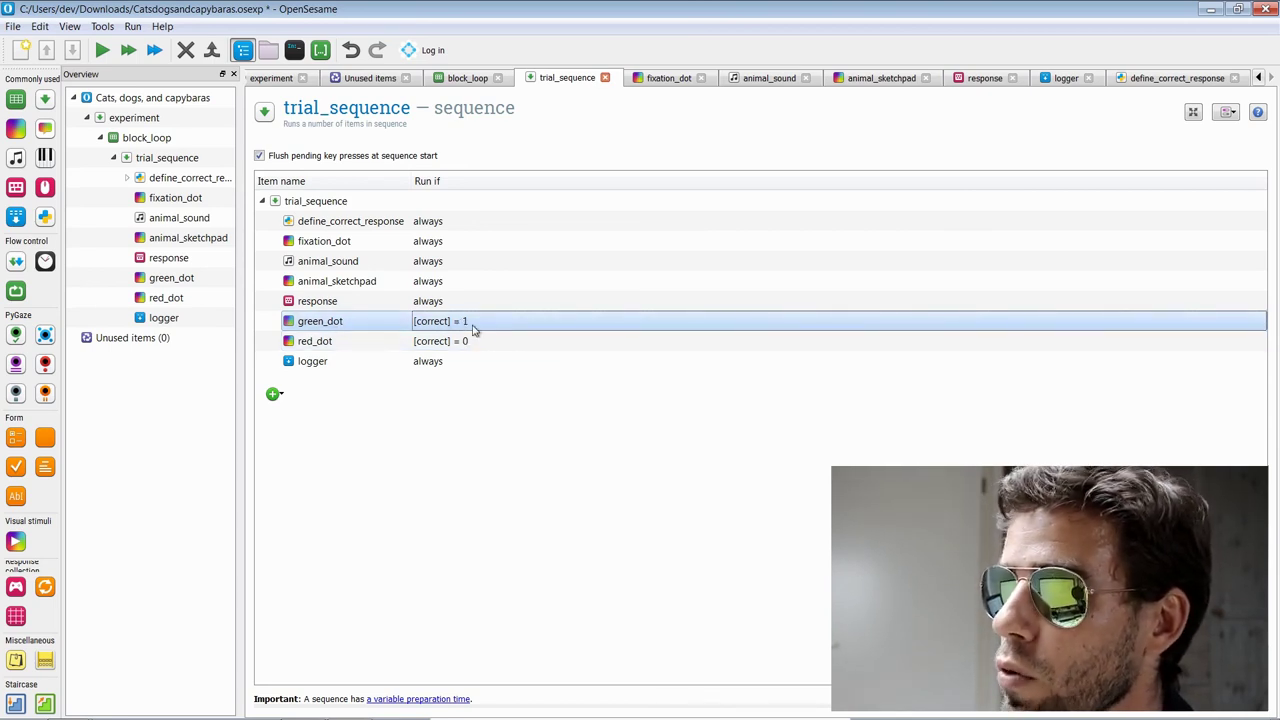
click(335, 341)
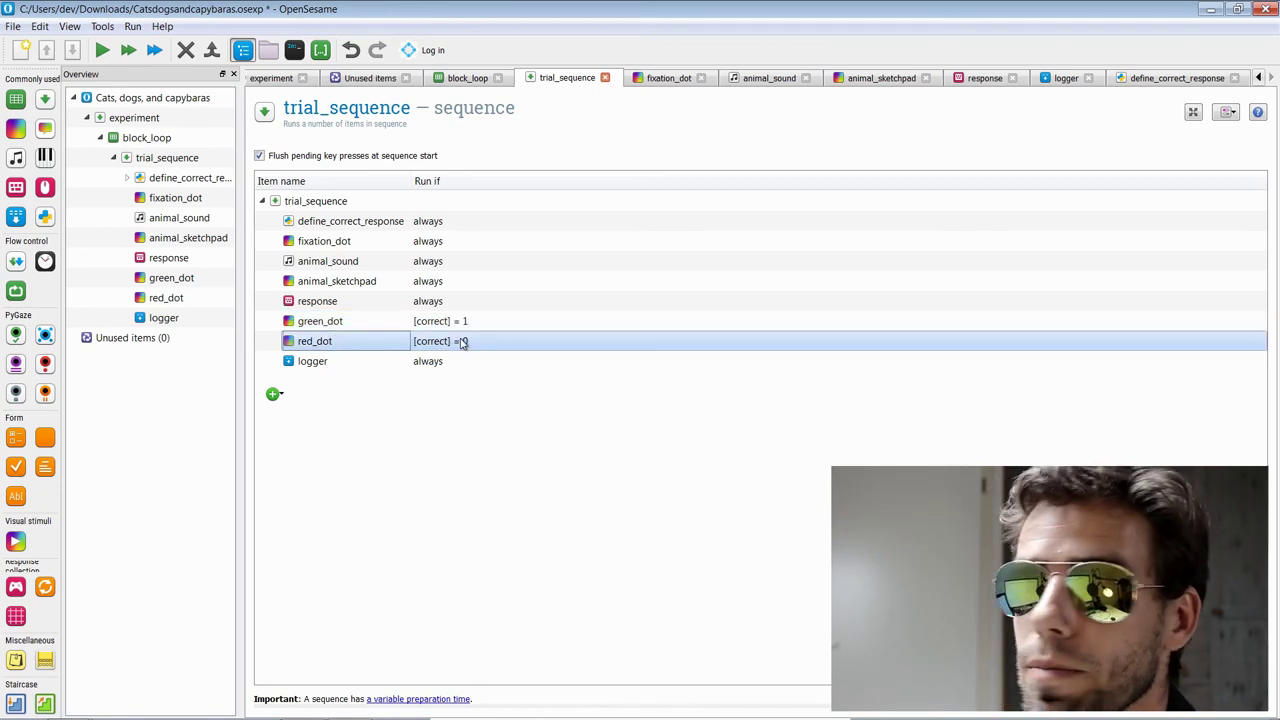
Step: Place a green fixation dot at the center of the green_dot sketchpad and set the sketchpad's duration to 495
click(200, 277)
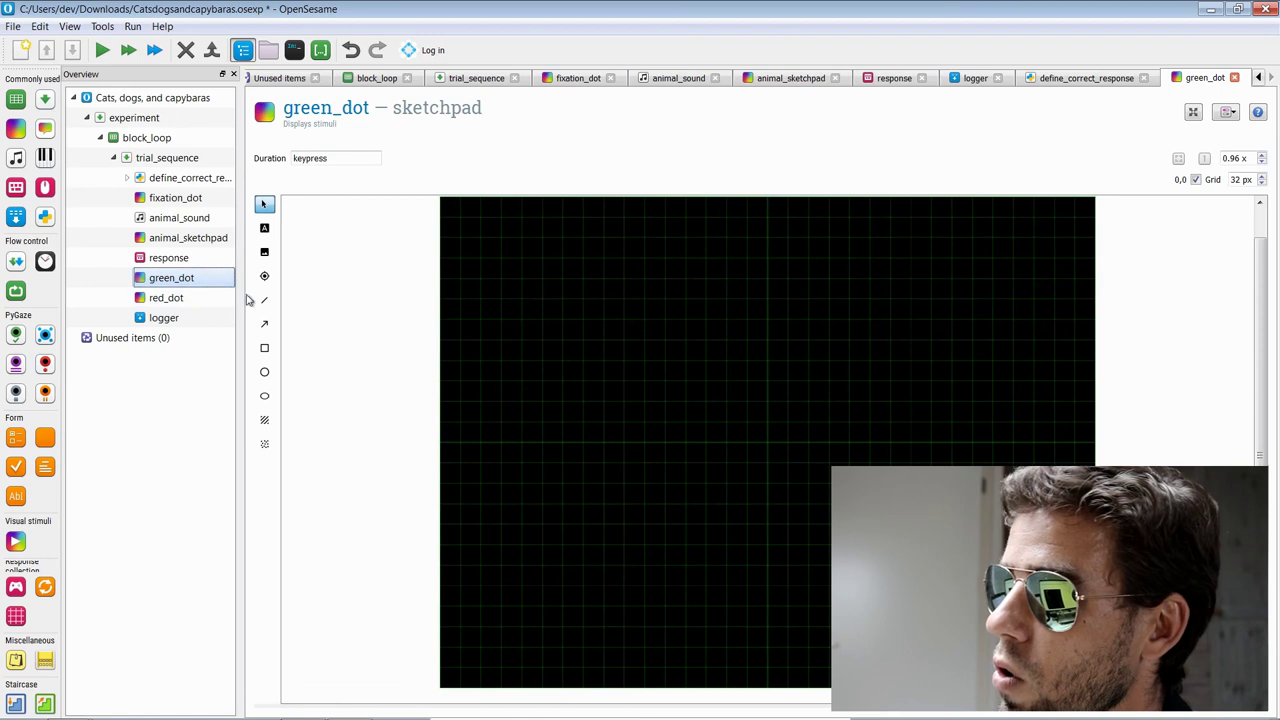
click(265, 276)
click(767, 442)
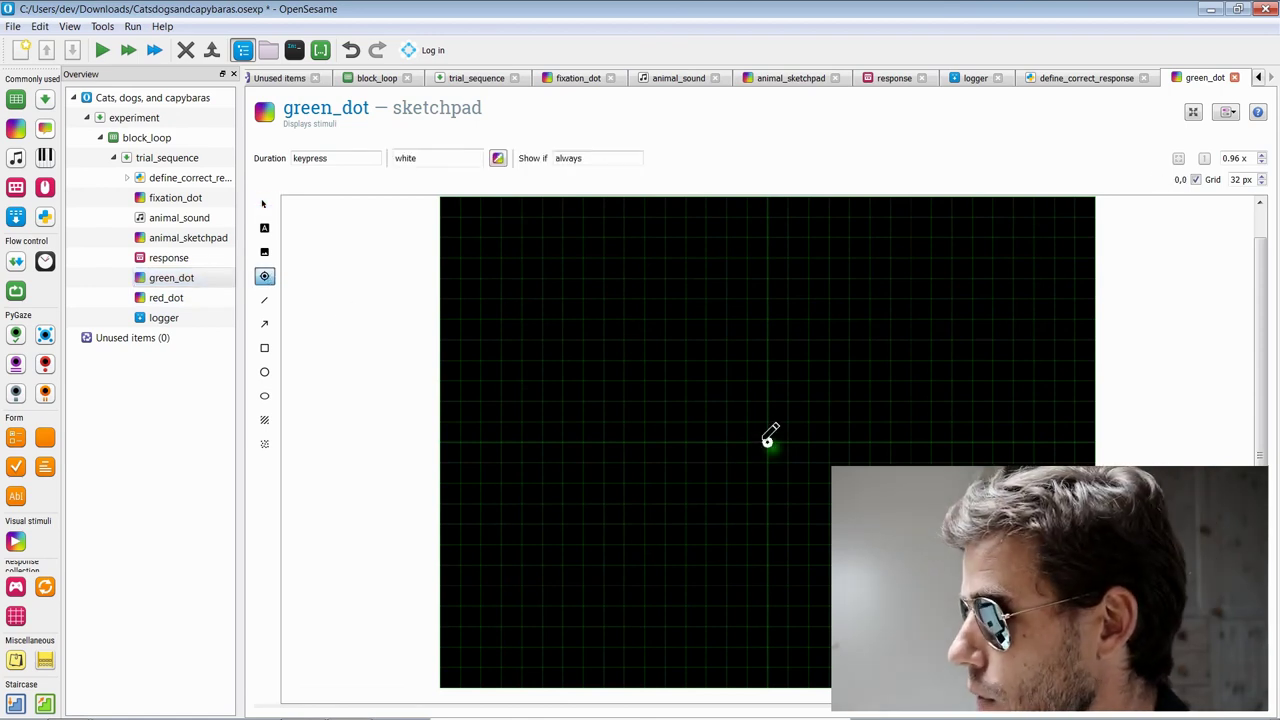
double_click(405, 158)
text(green)
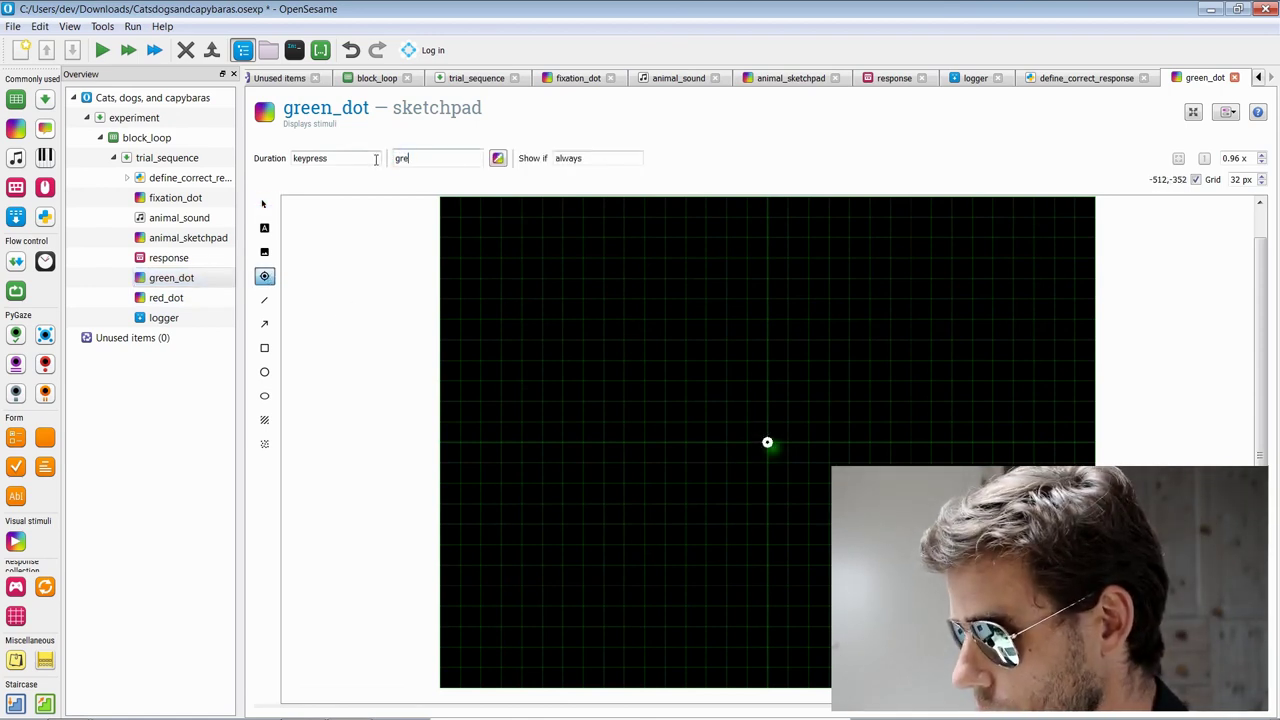
key(Return)
drag(345, 157, 259, 163)
text(495)
key(Tab)
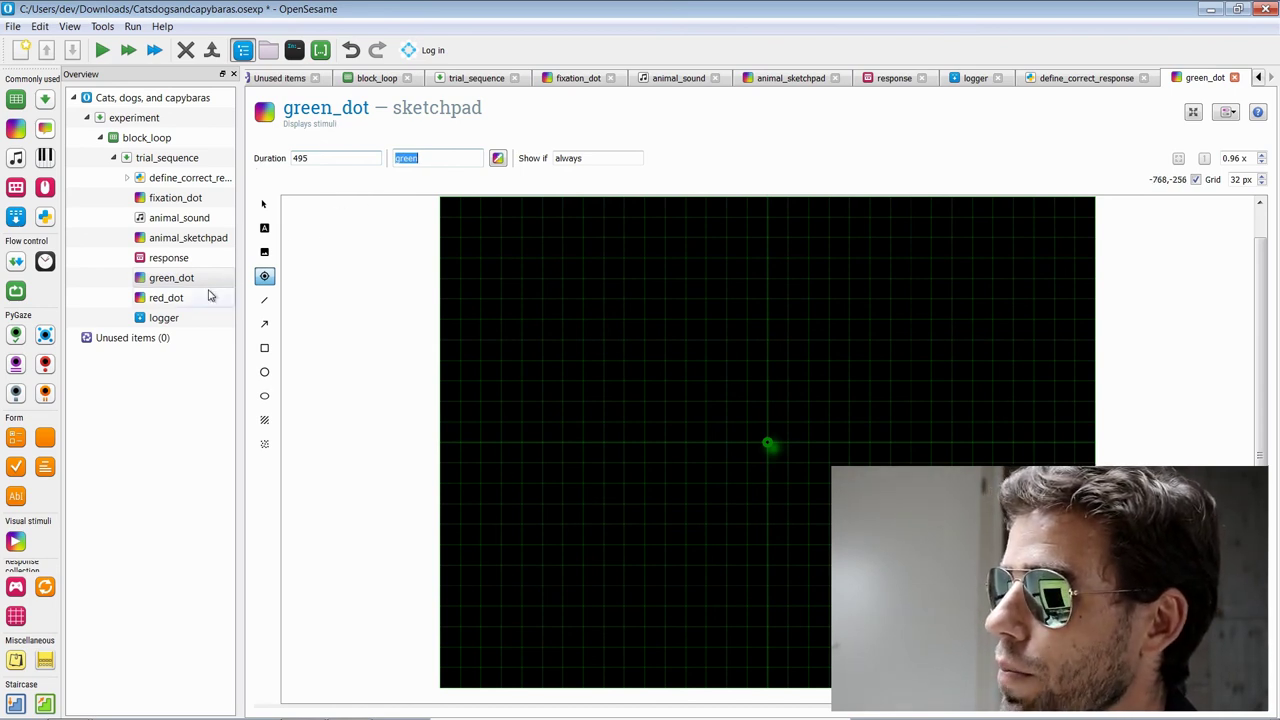
Step: Place a red fixation dot at the center of the red_dot sketchpad and set the sketchpad's duration to 495
click(210, 296)
click(264, 276)
click(767, 441)
double_click(404, 158)
text(red)
key(Return)
double_click(342, 159)
text(495)
key(Tab)
click(264, 204)
click(621, 382)
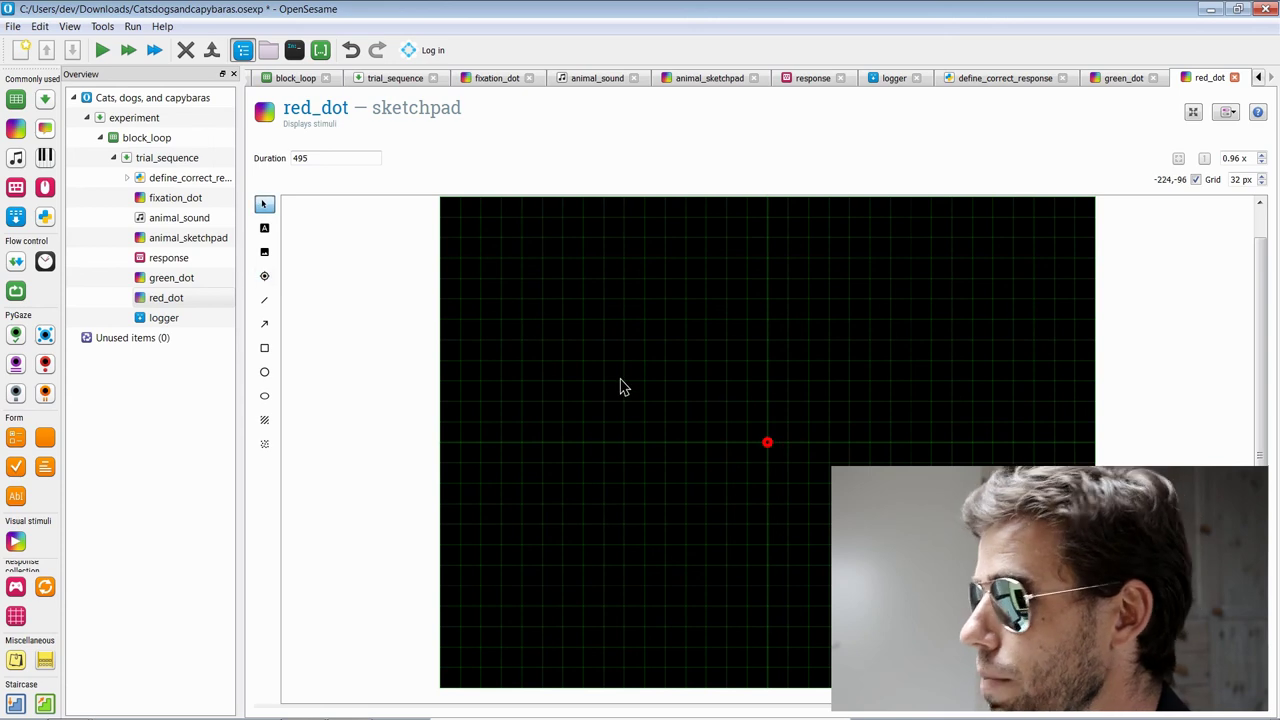
Step: Save the experiment and test the feedback dots in a quick run, quitting the run when done
click(72, 50)
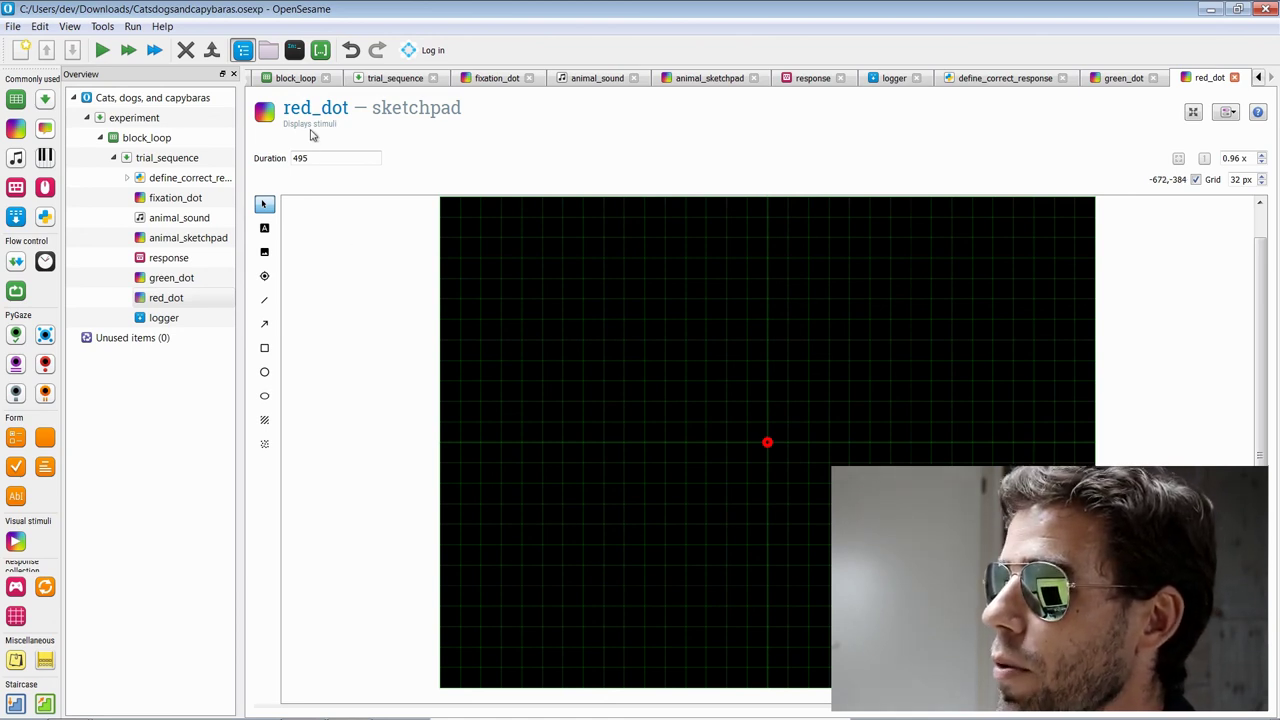
click(155, 51)
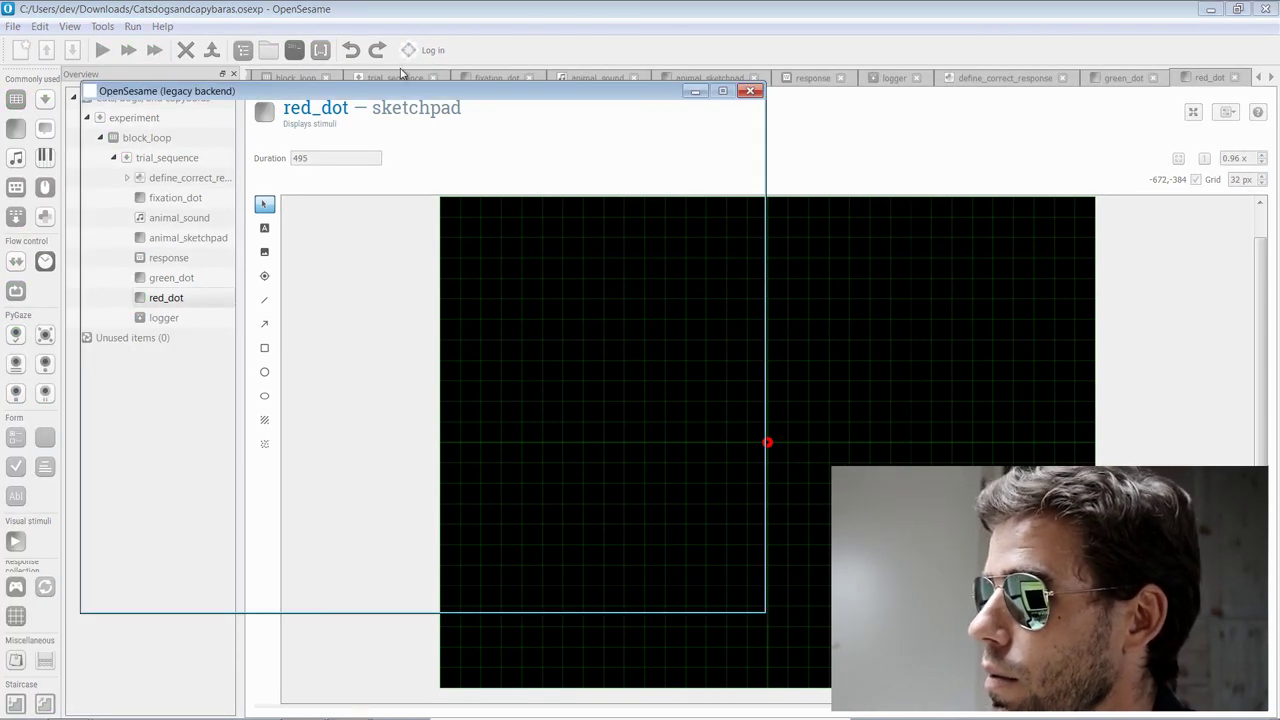
drag(377, 94, 576, 97)
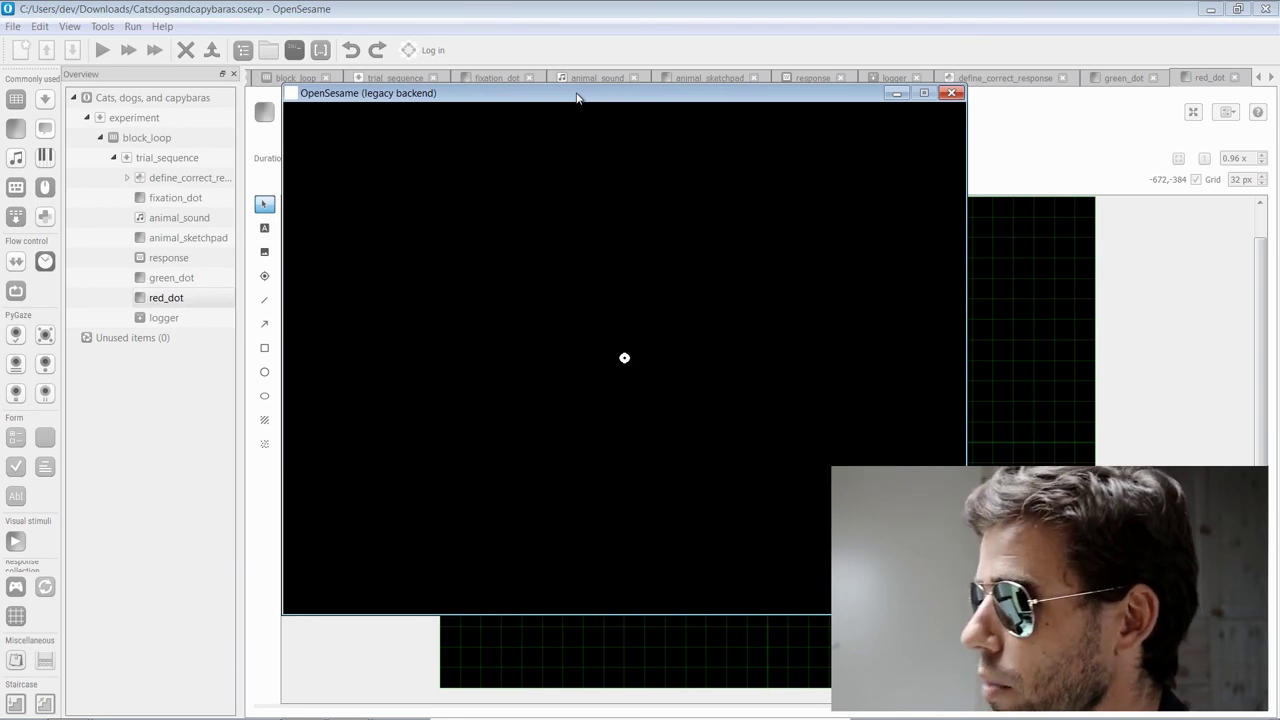
click(576, 97)
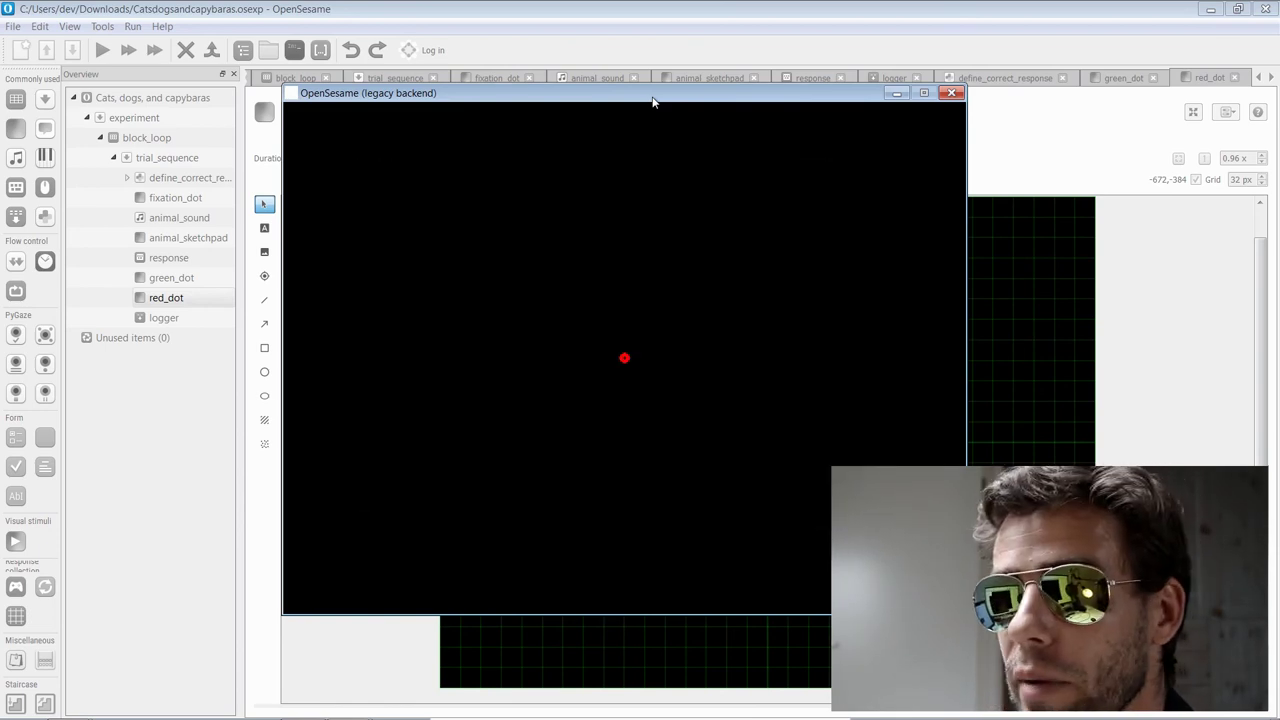
key(Escape)
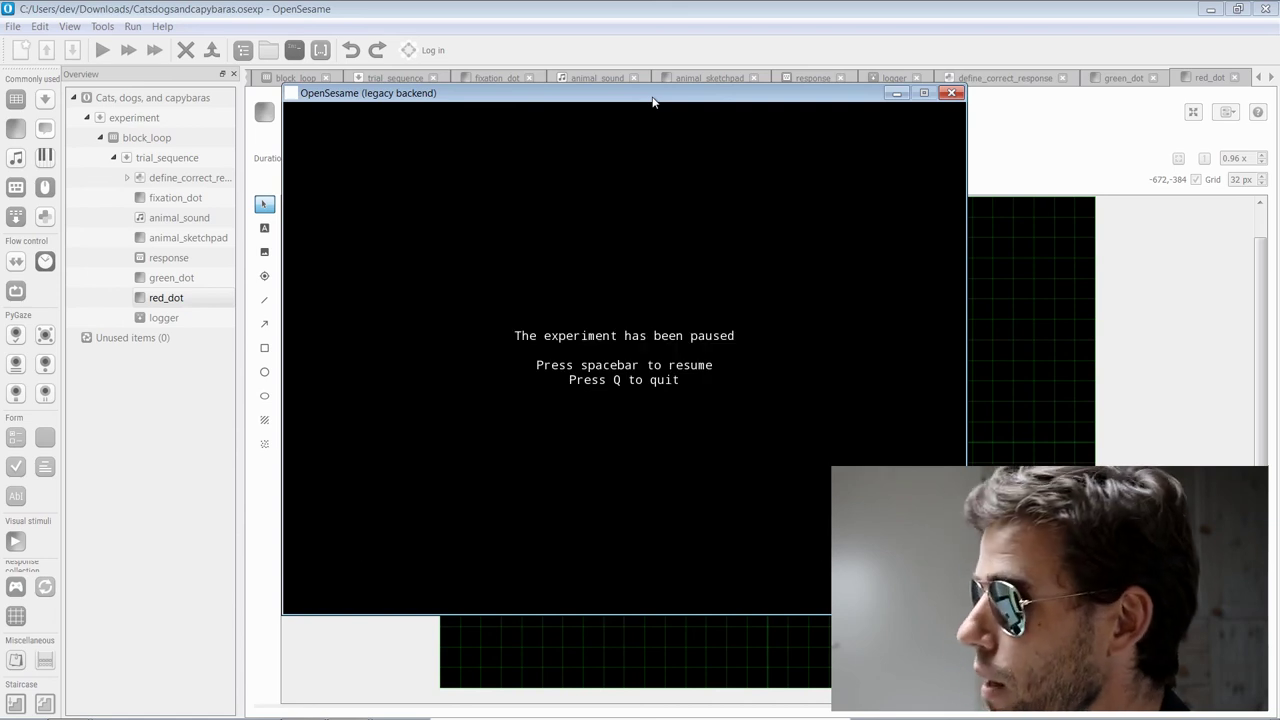
key(q)
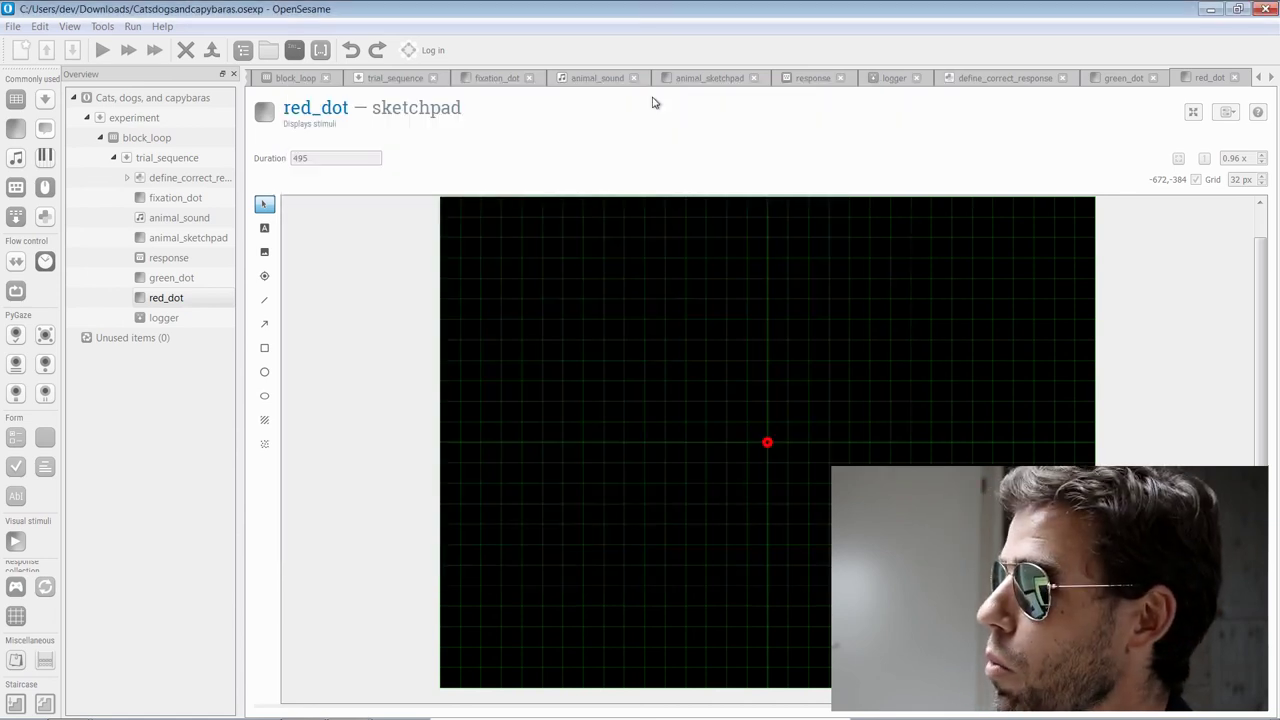